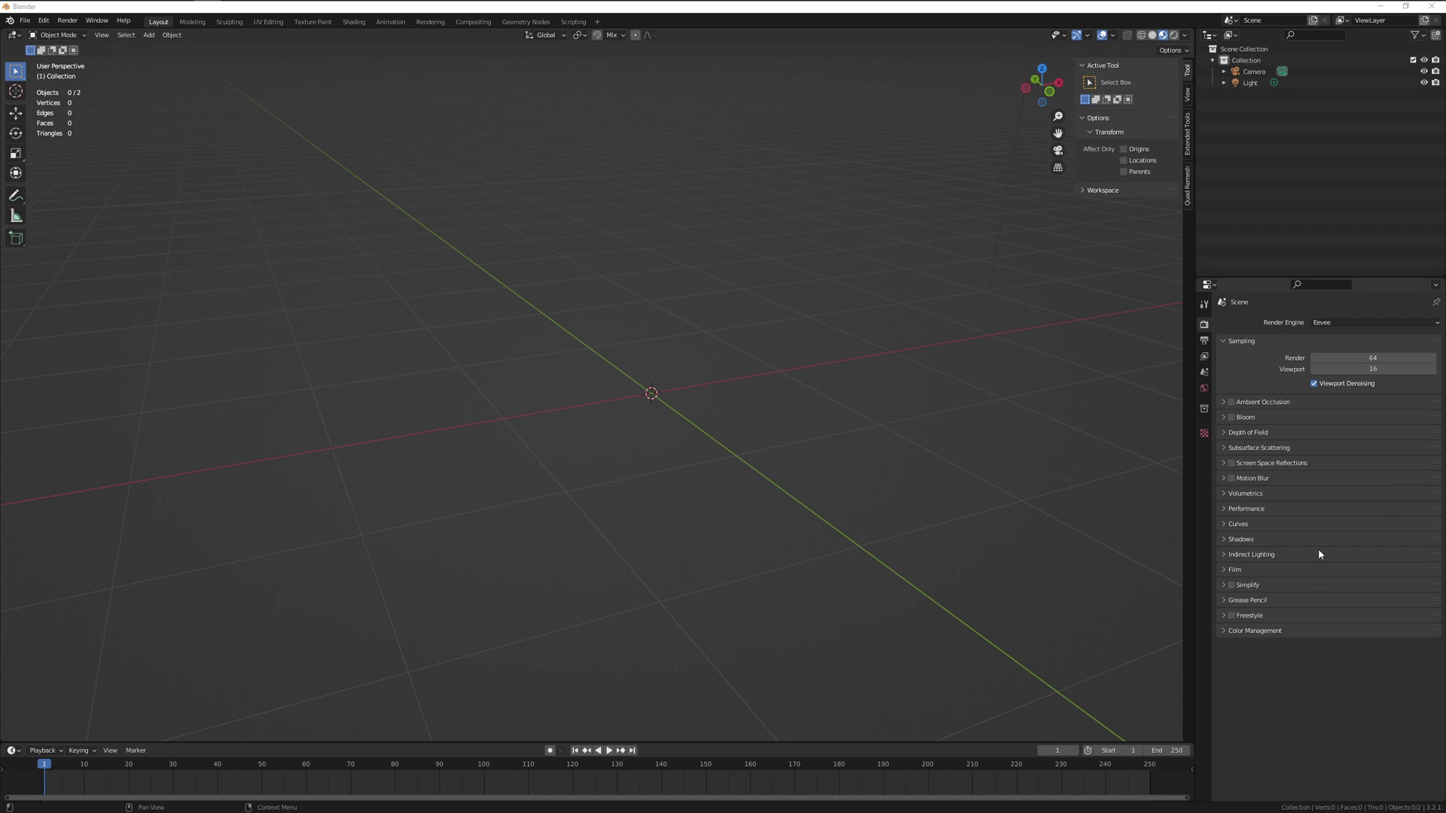
# Orbit the empty scene, then show the Add > Mesh primitive list.
pyautogui.click(633, 419)
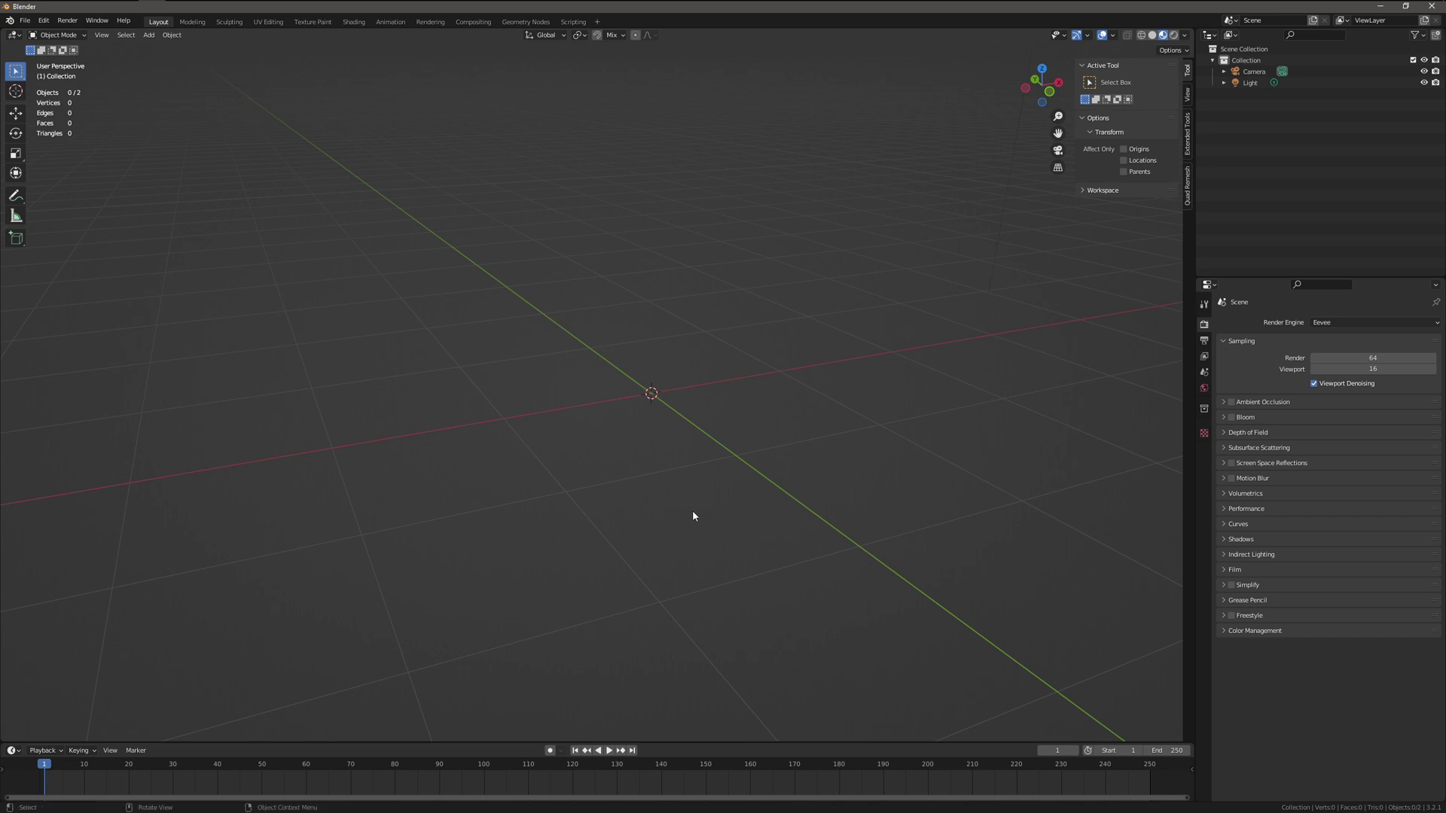
pyautogui.moveTo(693, 516); pyautogui.dragTo(616, 475, button='middle')
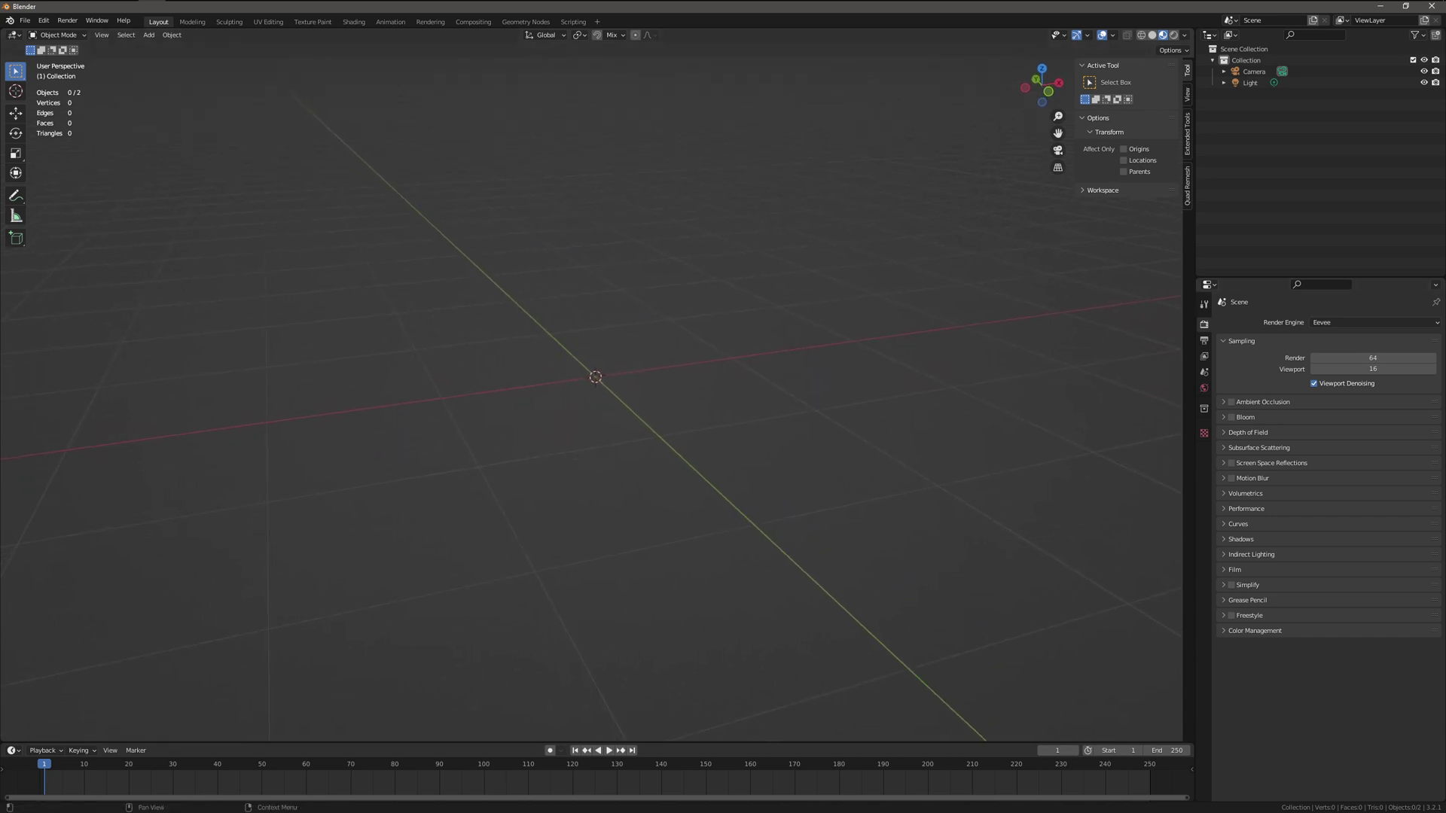
pyautogui.moveTo(575, 507); pyautogui.dragTo(407, 317, button='middle')
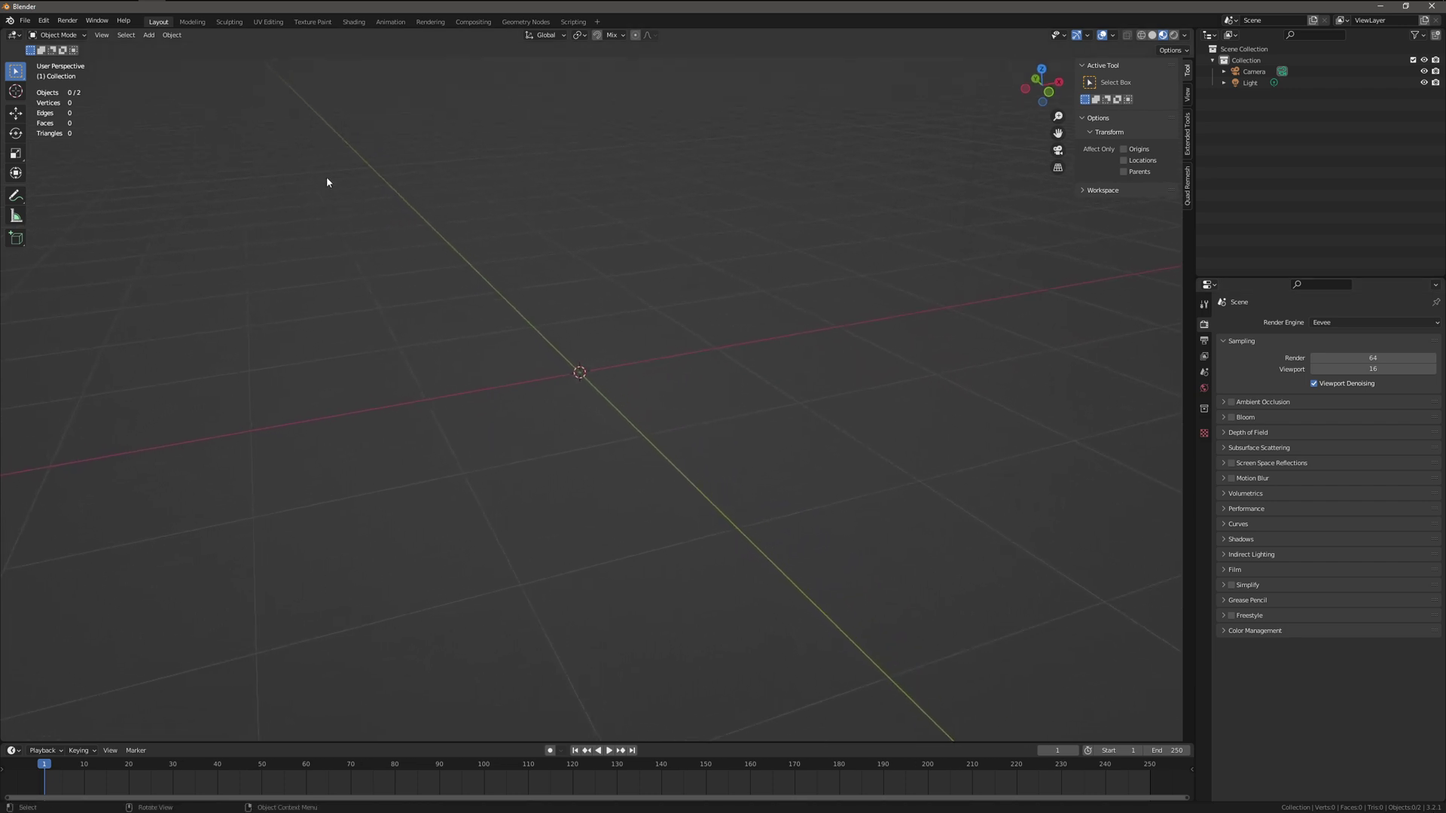
pyautogui.click(170, 36)
pyautogui.moveTo(189, 51)
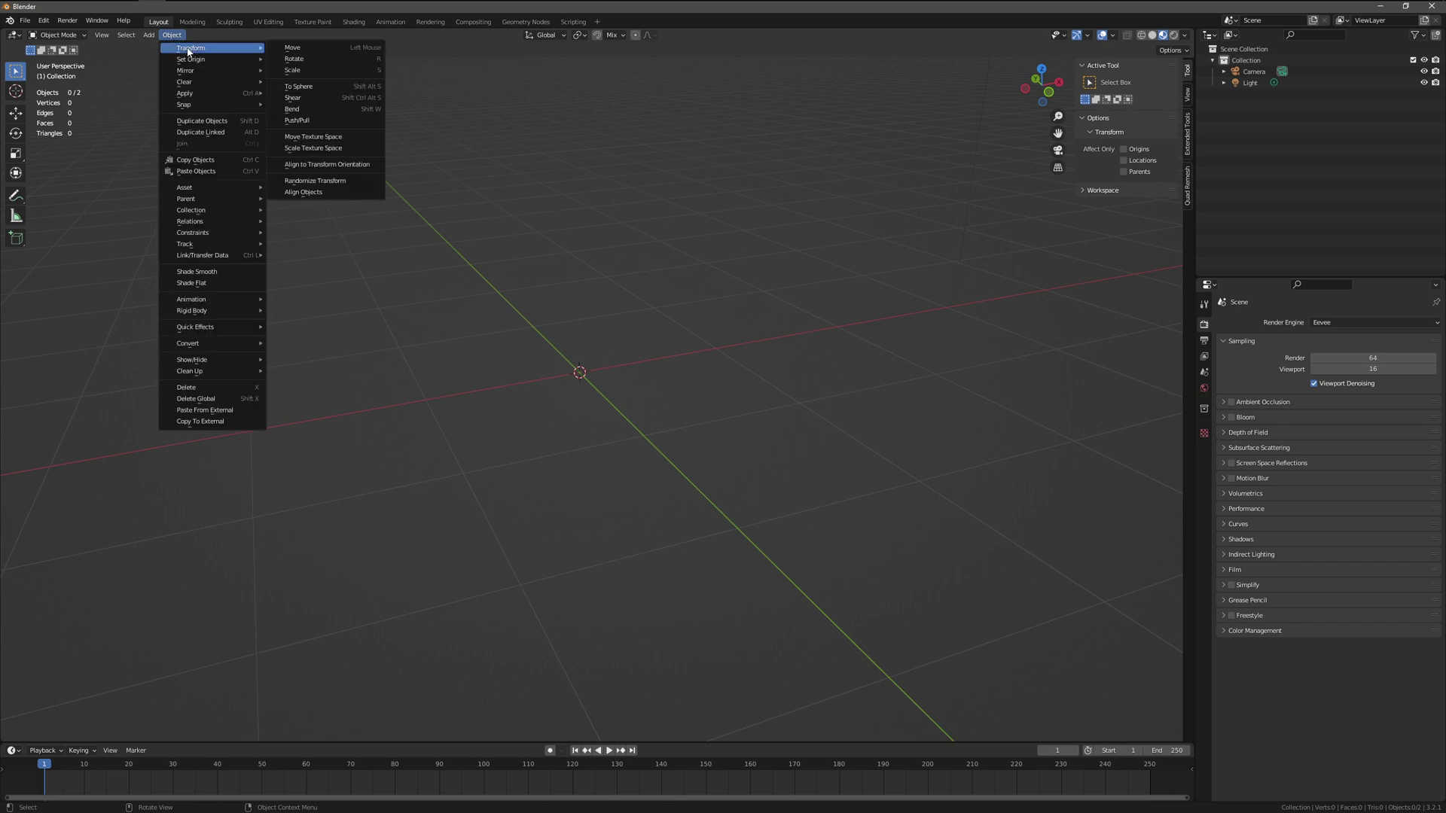
pyautogui.click(150, 36)
pyautogui.moveTo(167, 51)
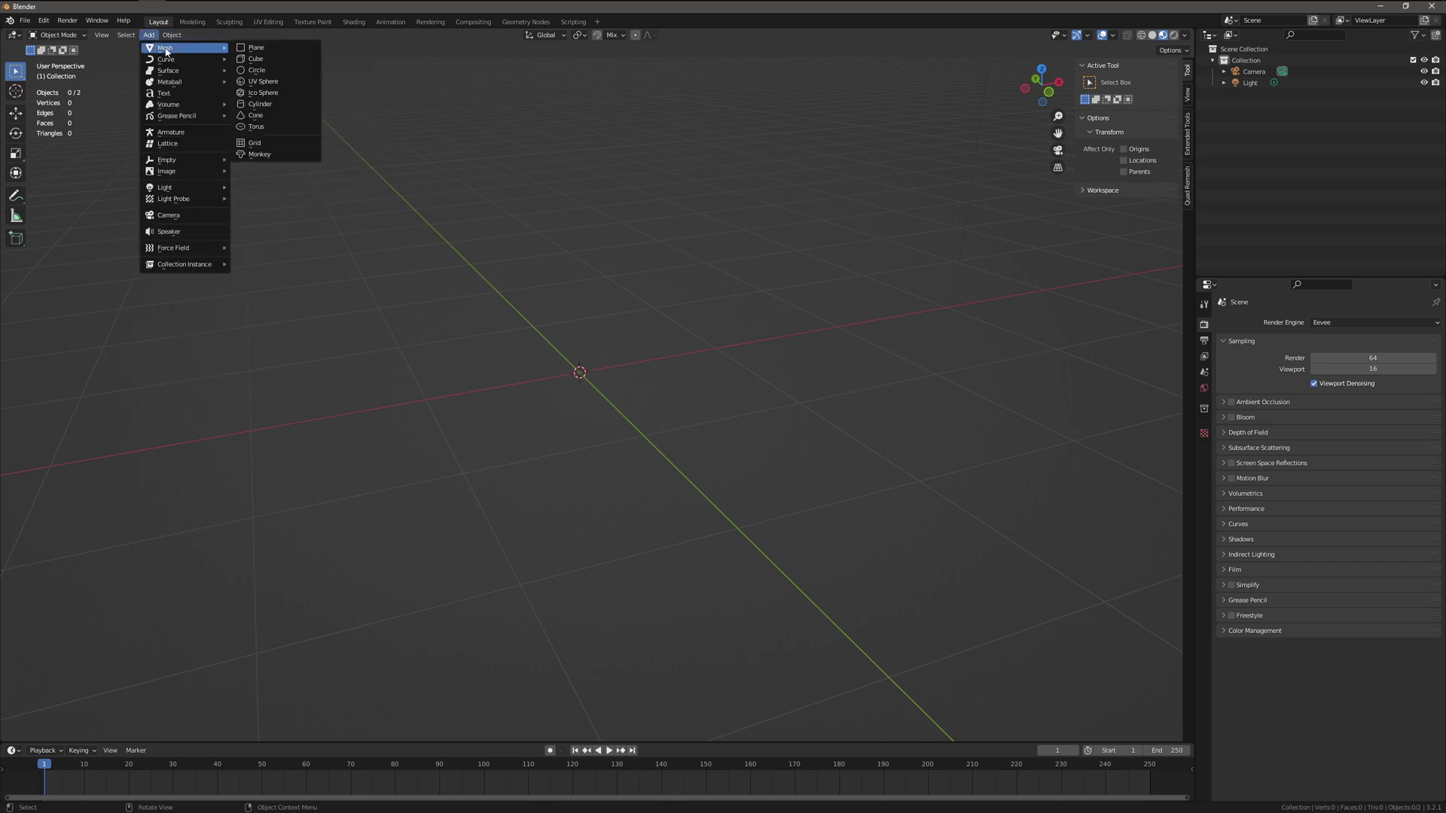
# Add a default 2000 mm cube at the origin and recentre the view on it.
pyautogui.click(254, 59)
pyautogui.scroll(4, 608, 445)
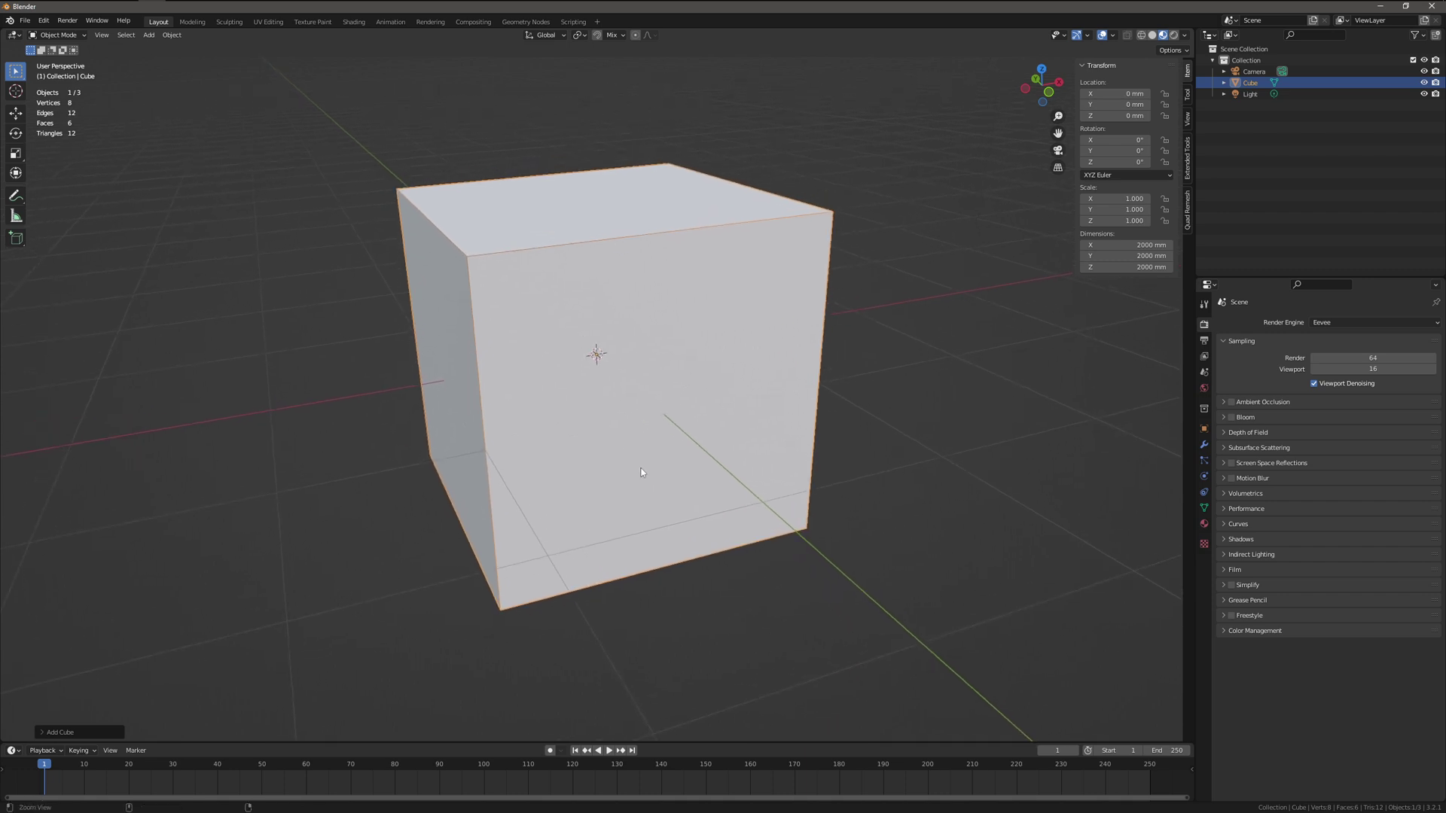
pyautogui.scroll(-2, 641, 473)
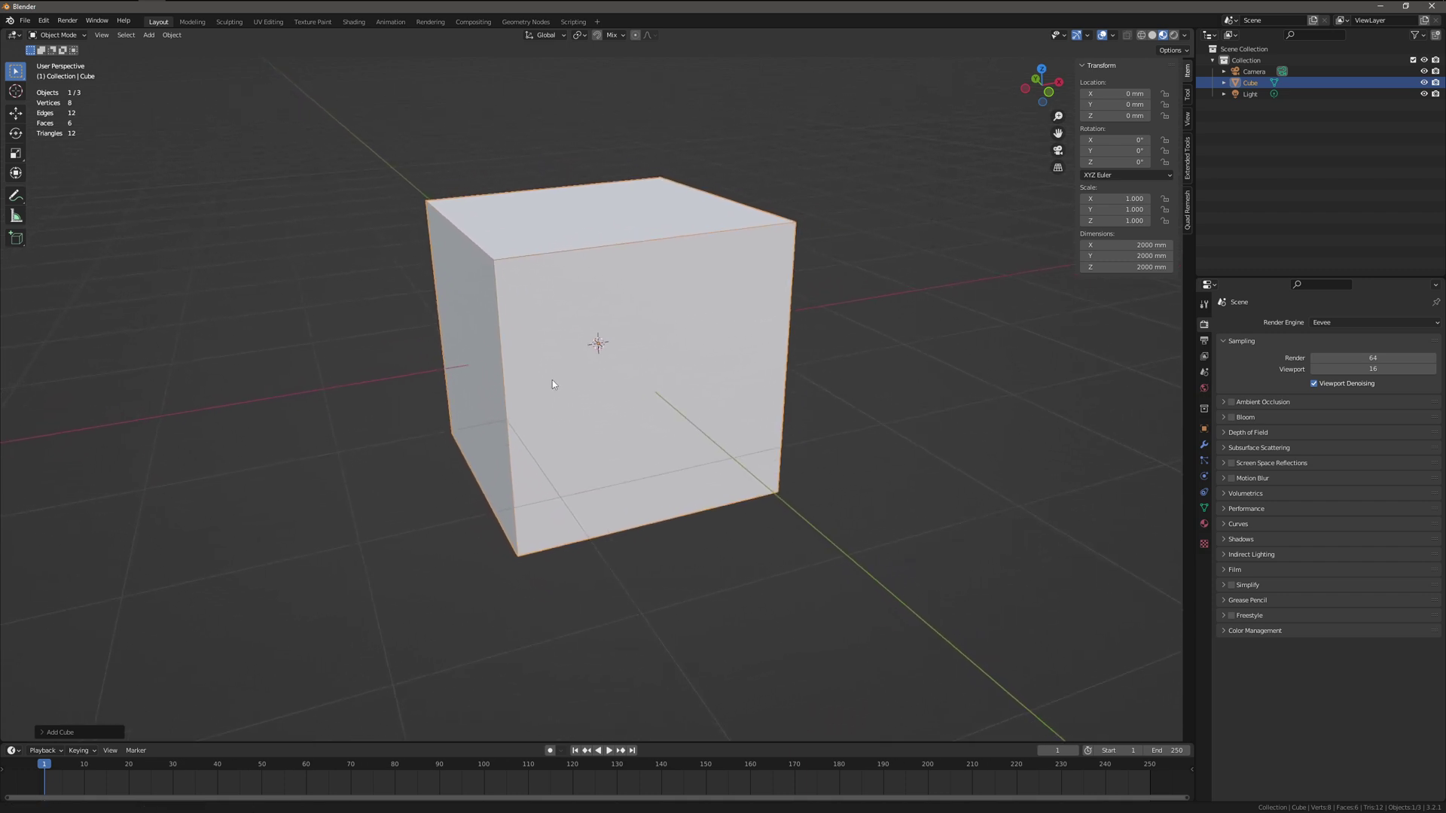
pyautogui.keyDown('shift'); pyautogui.moveTo(553, 384); pyautogui.dragTo(568, 384, button='middle'); pyautogui.keyUp('shift')
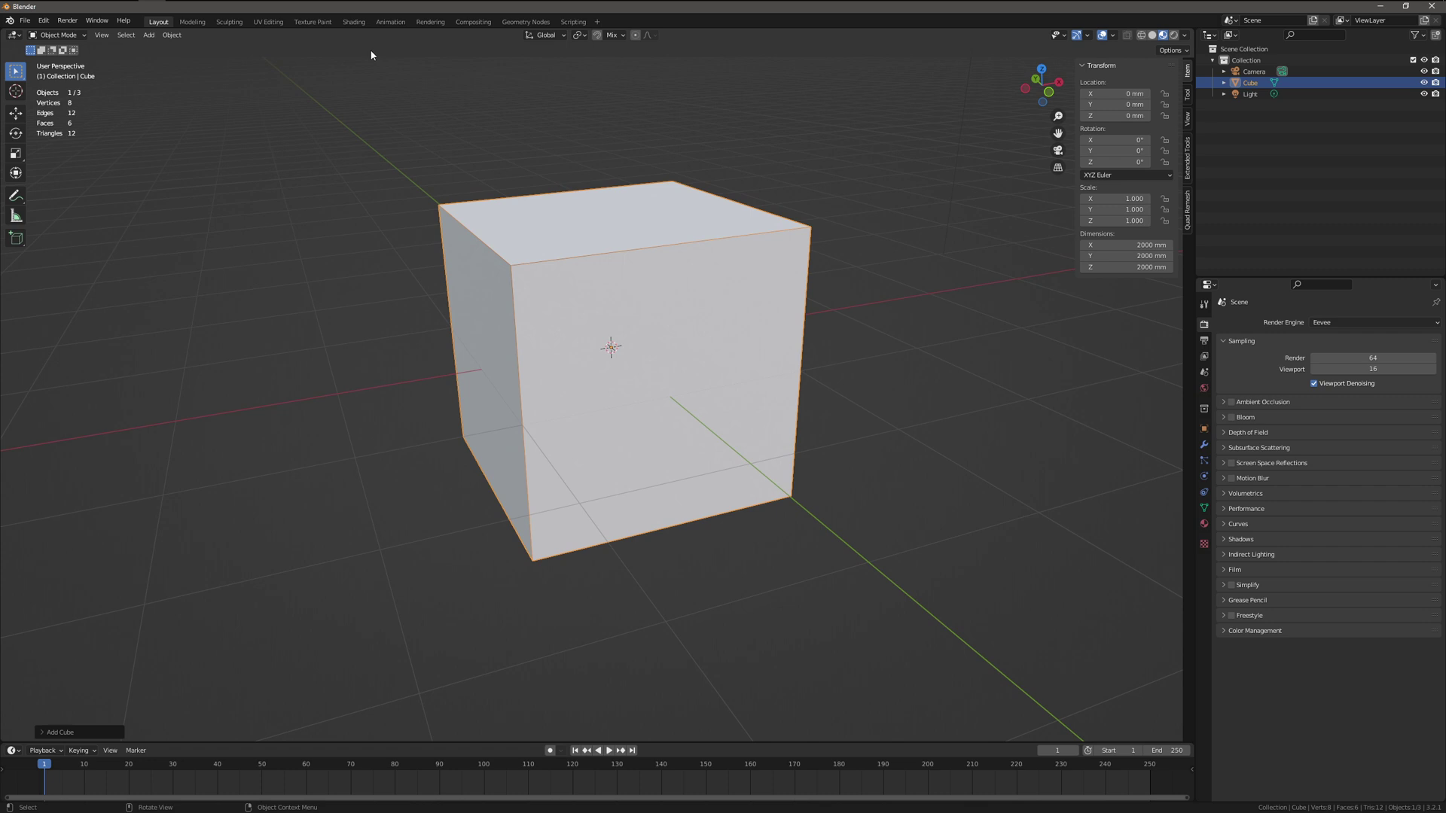
# In the Shading workspace, create a new material for the cube.
pyautogui.click(355, 23)
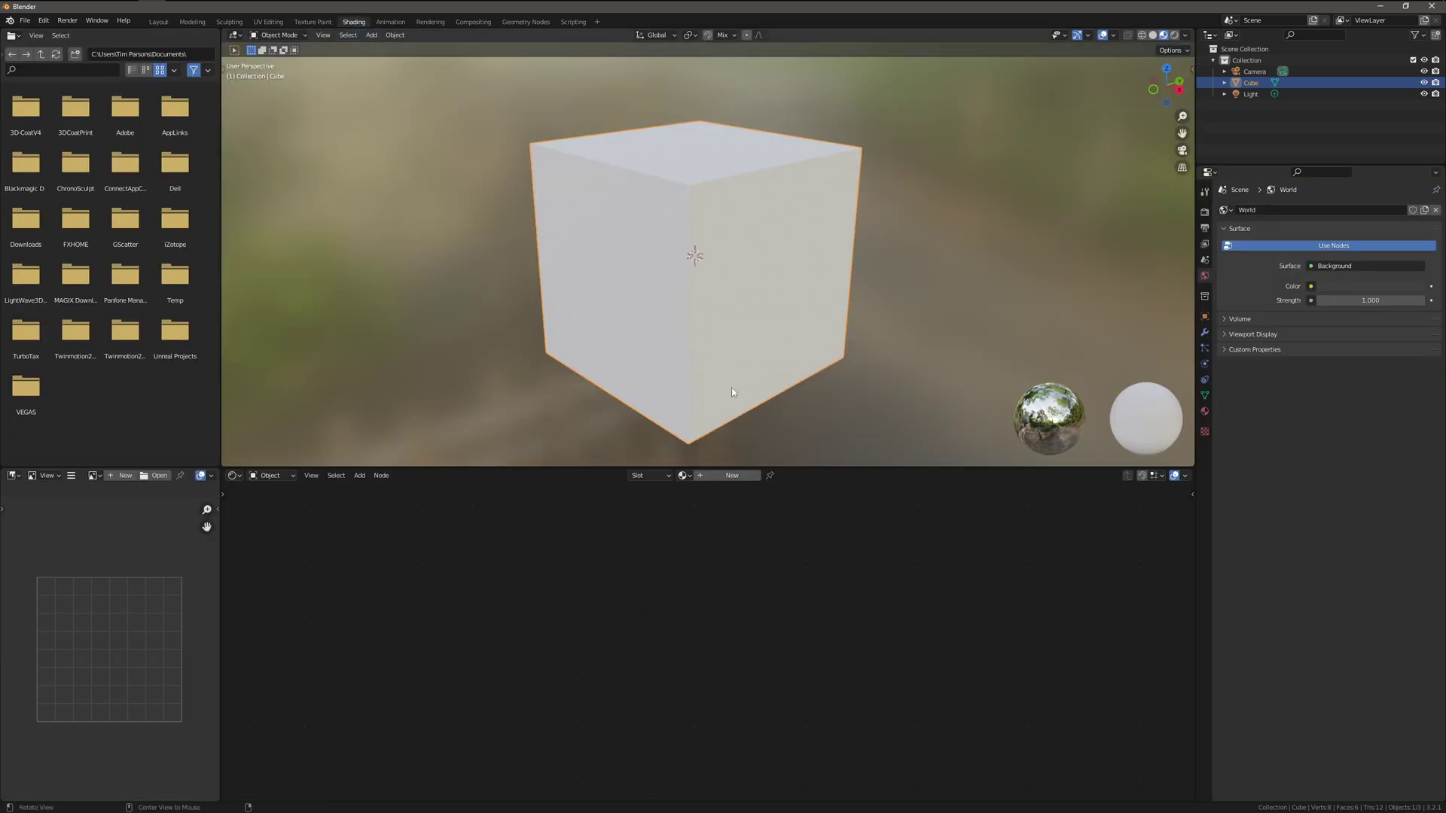
pyautogui.keyDown('shift'); pyautogui.moveTo(714, 376); pyautogui.dragTo(708, 375, button='middle'); pyautogui.keyUp('shift')
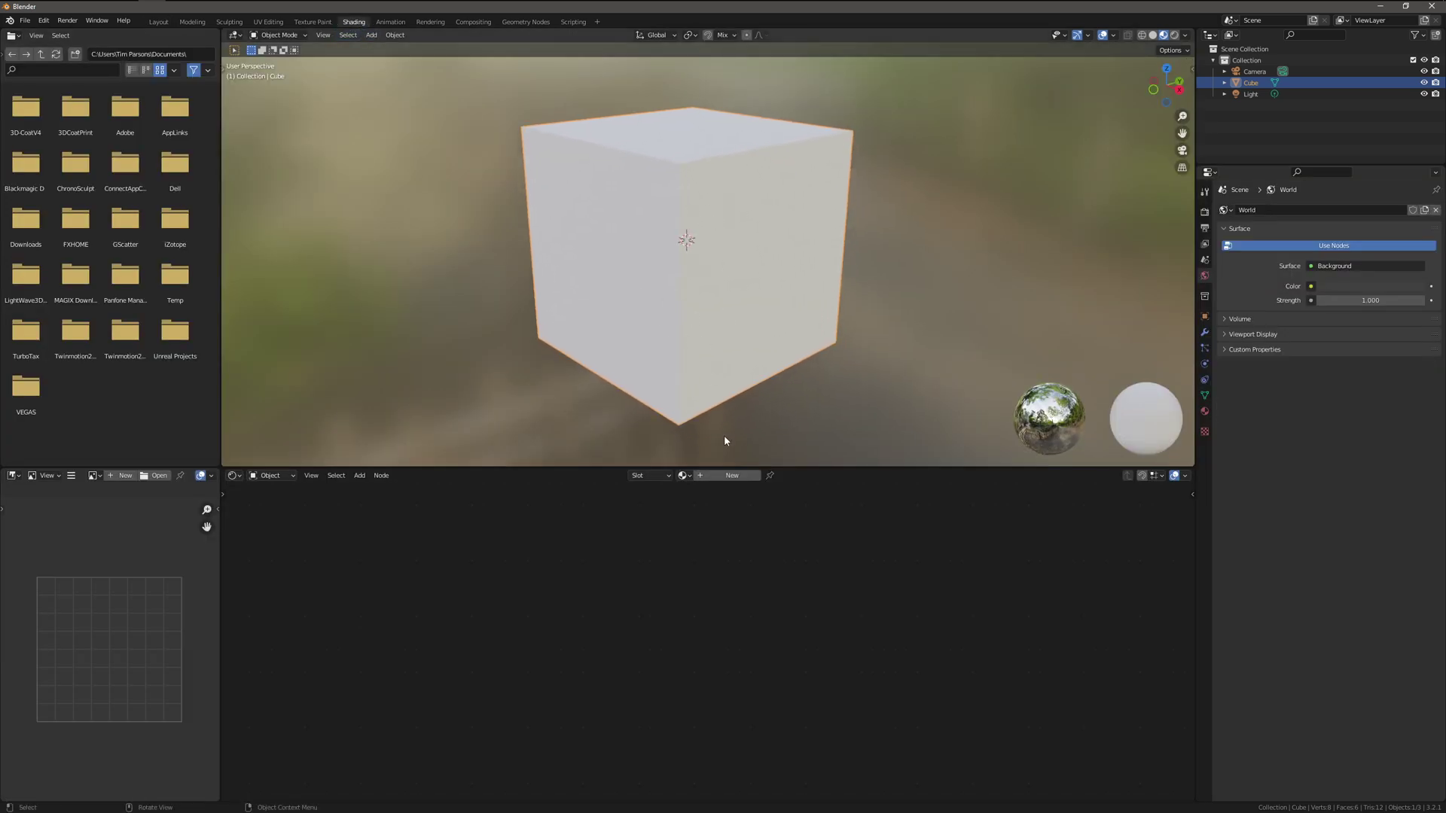
pyautogui.click(728, 479)
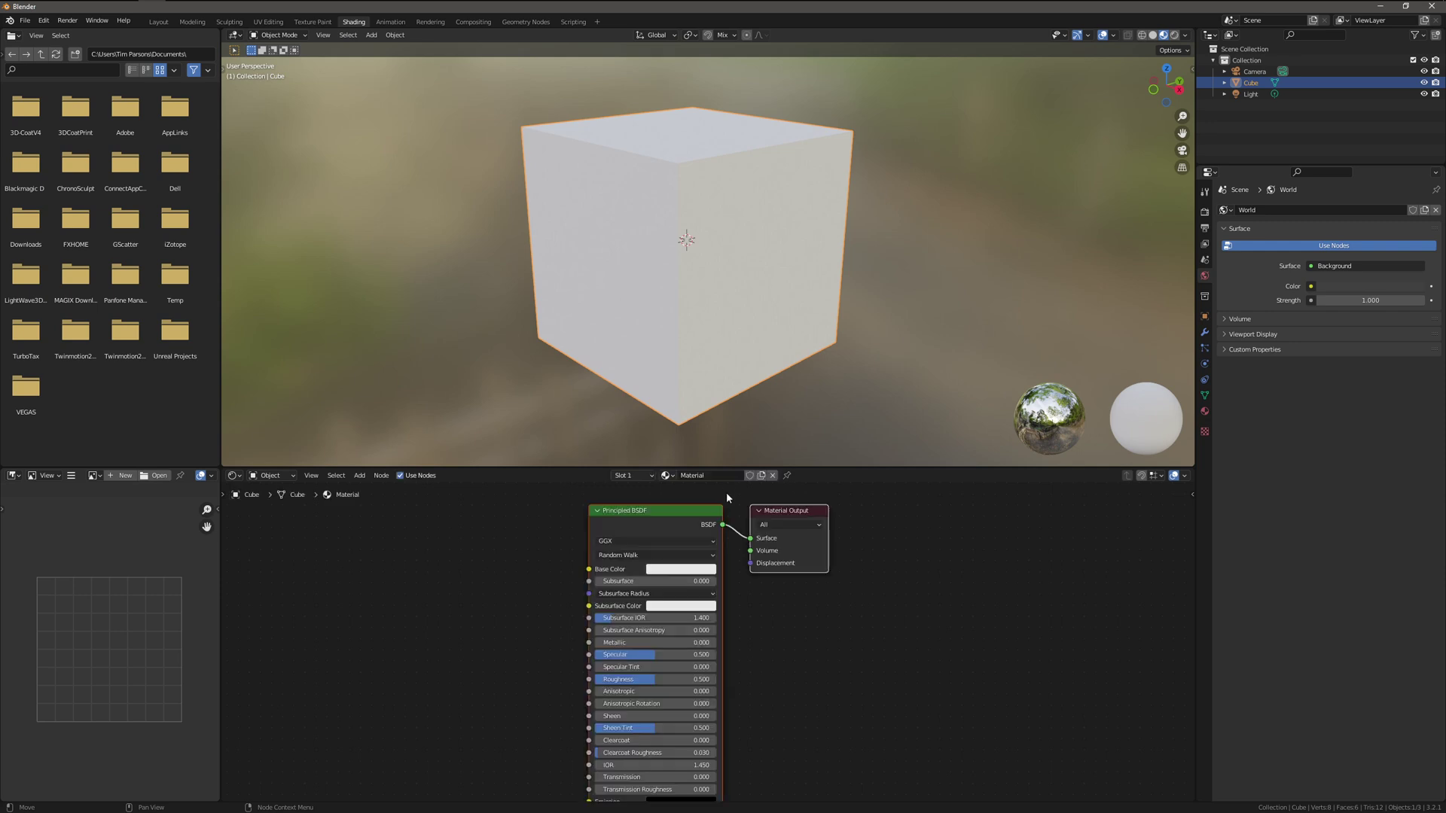
# Add an Image Texture node and link its Color to the Principled BSDF Base Color.
pyautogui.click(359, 477)
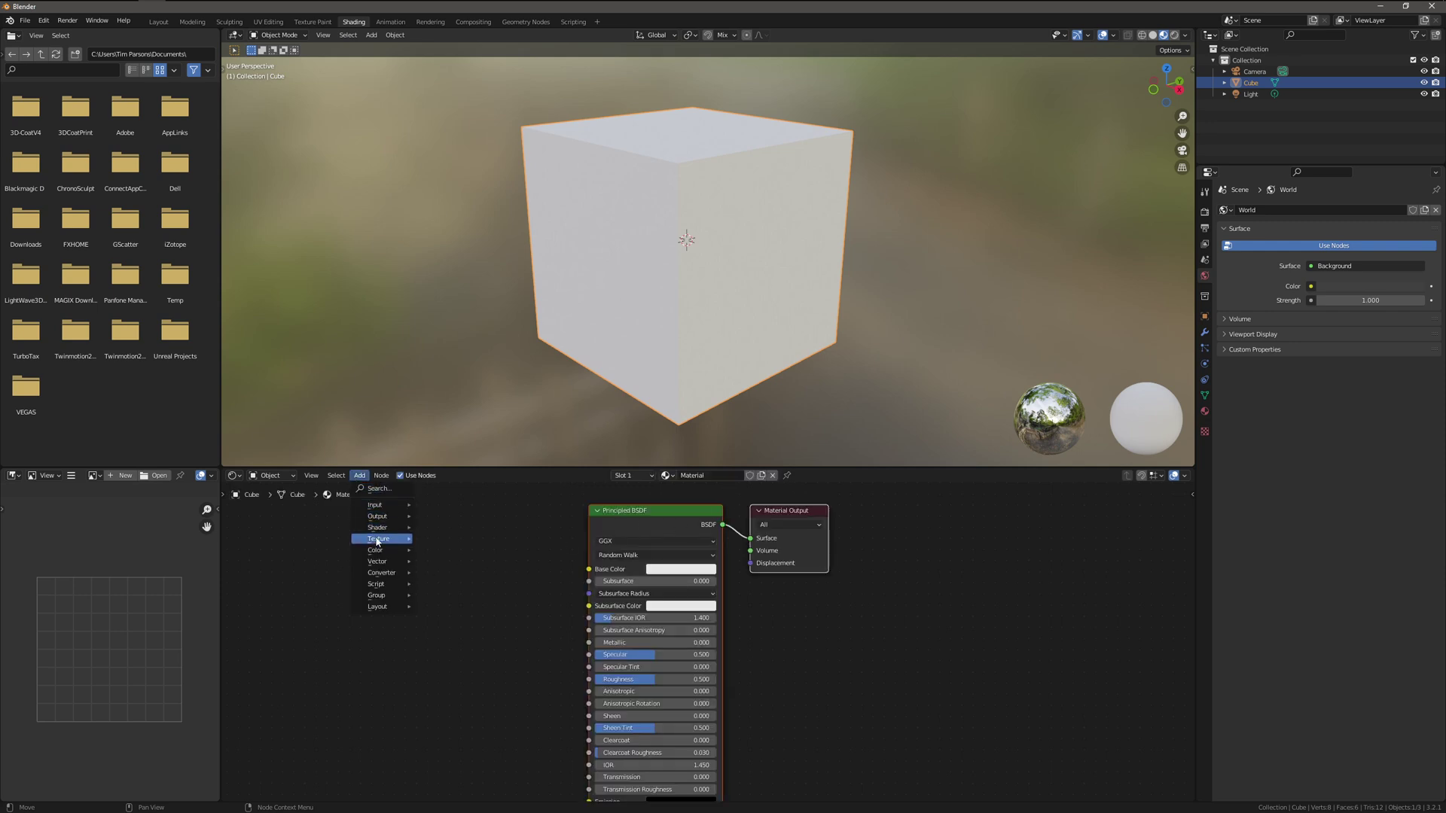
pyautogui.moveTo(378, 539)
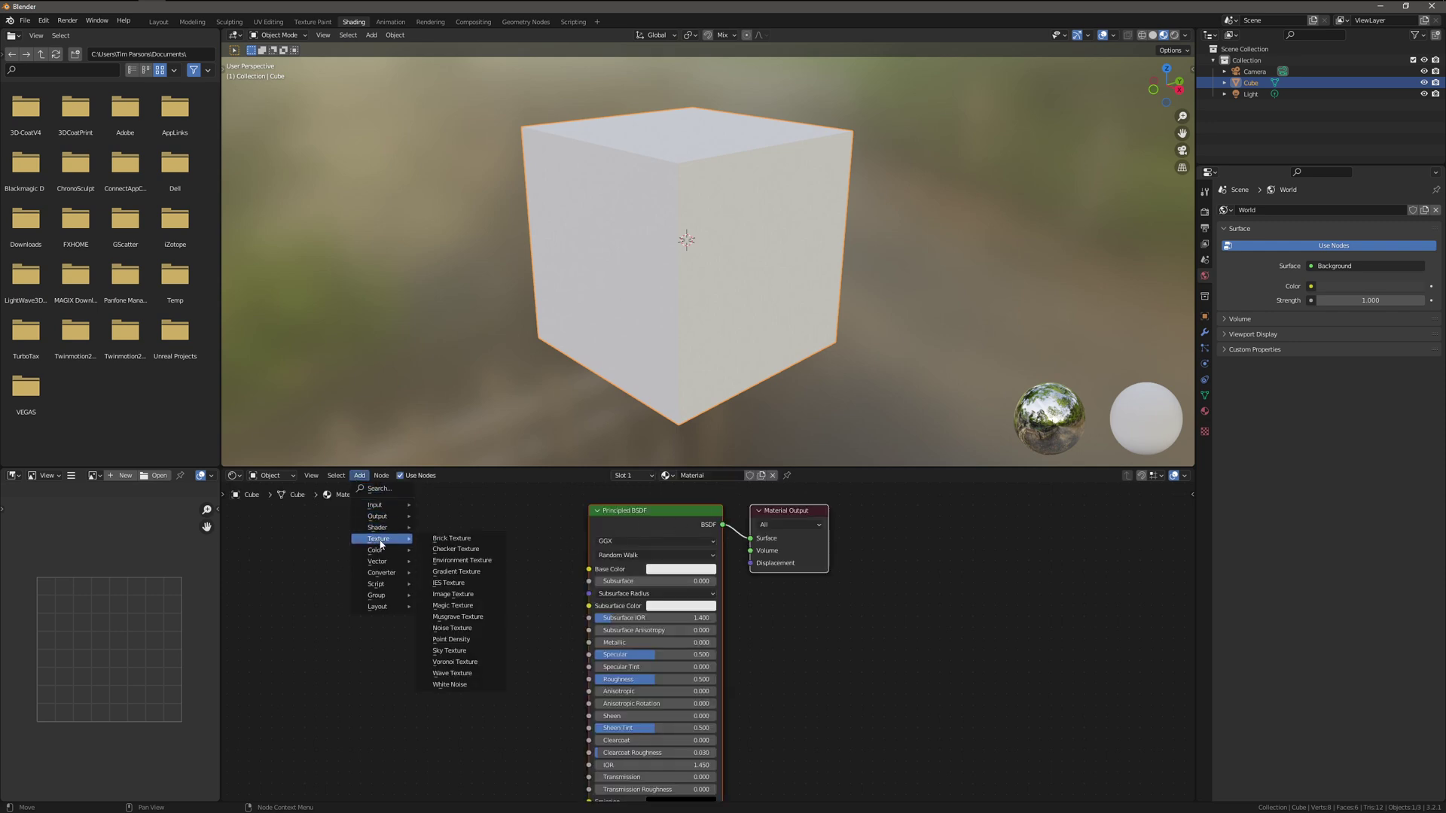
pyautogui.click(455, 595)
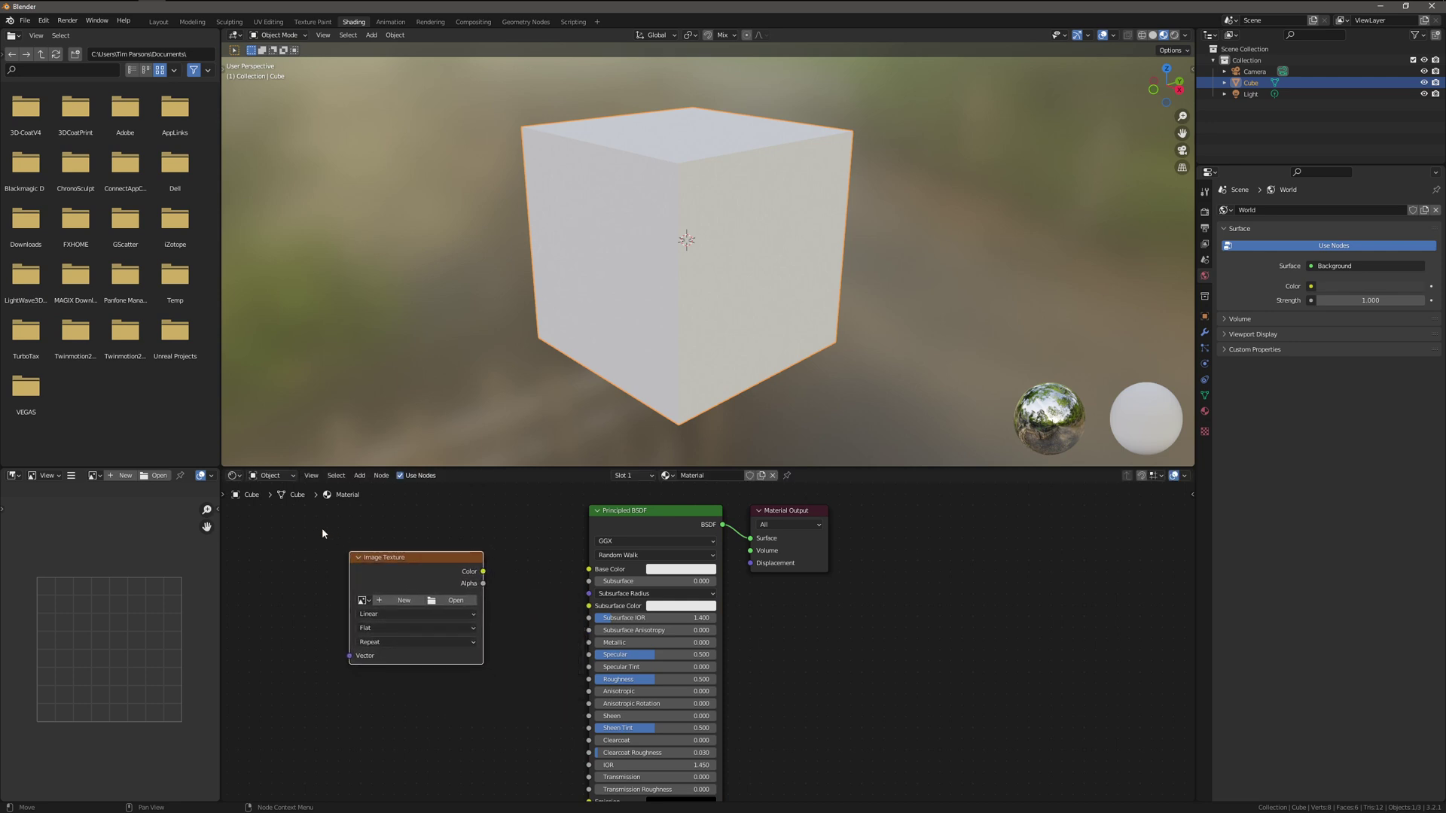
pyautogui.moveTo(483, 572); pyautogui.dragTo(516, 565)
pyautogui.moveTo(603, 577); pyautogui.dragTo(597, 573)
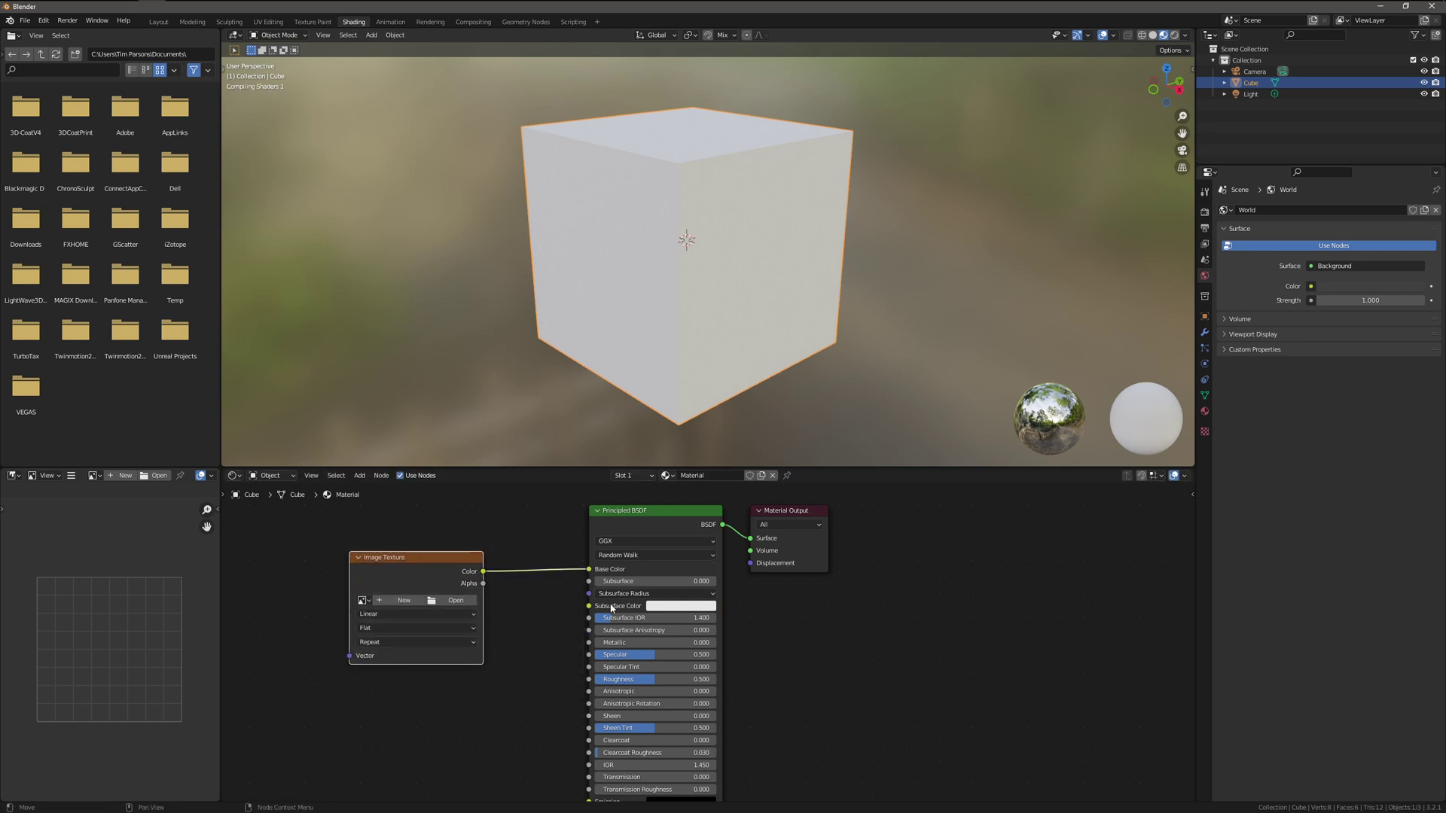
# Browse to Maps\Woods\Sauder and select 190305SIM_HowardMaple.tif for the texture node.
pyautogui.click(454, 601)
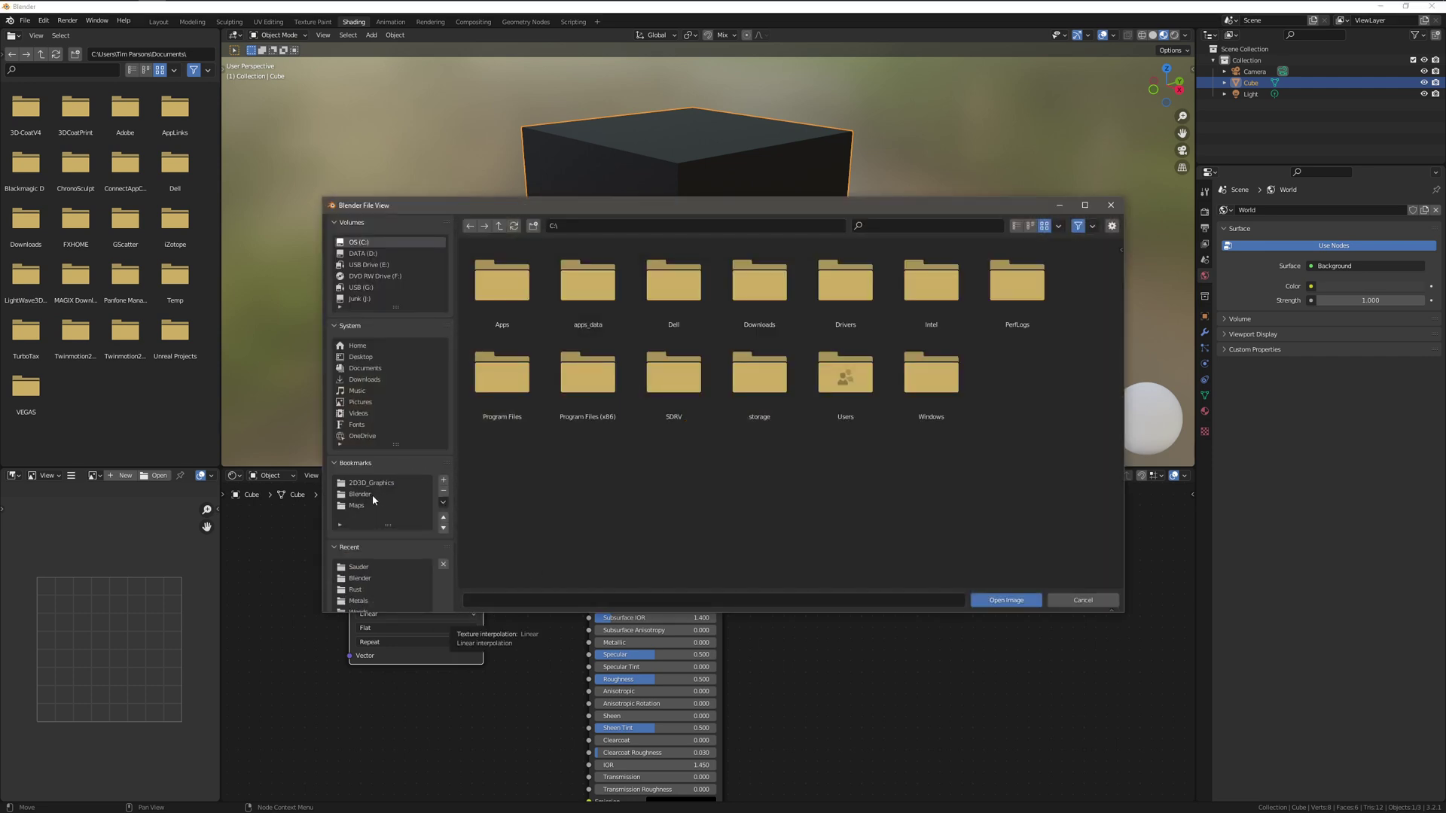
pyautogui.click(357, 506)
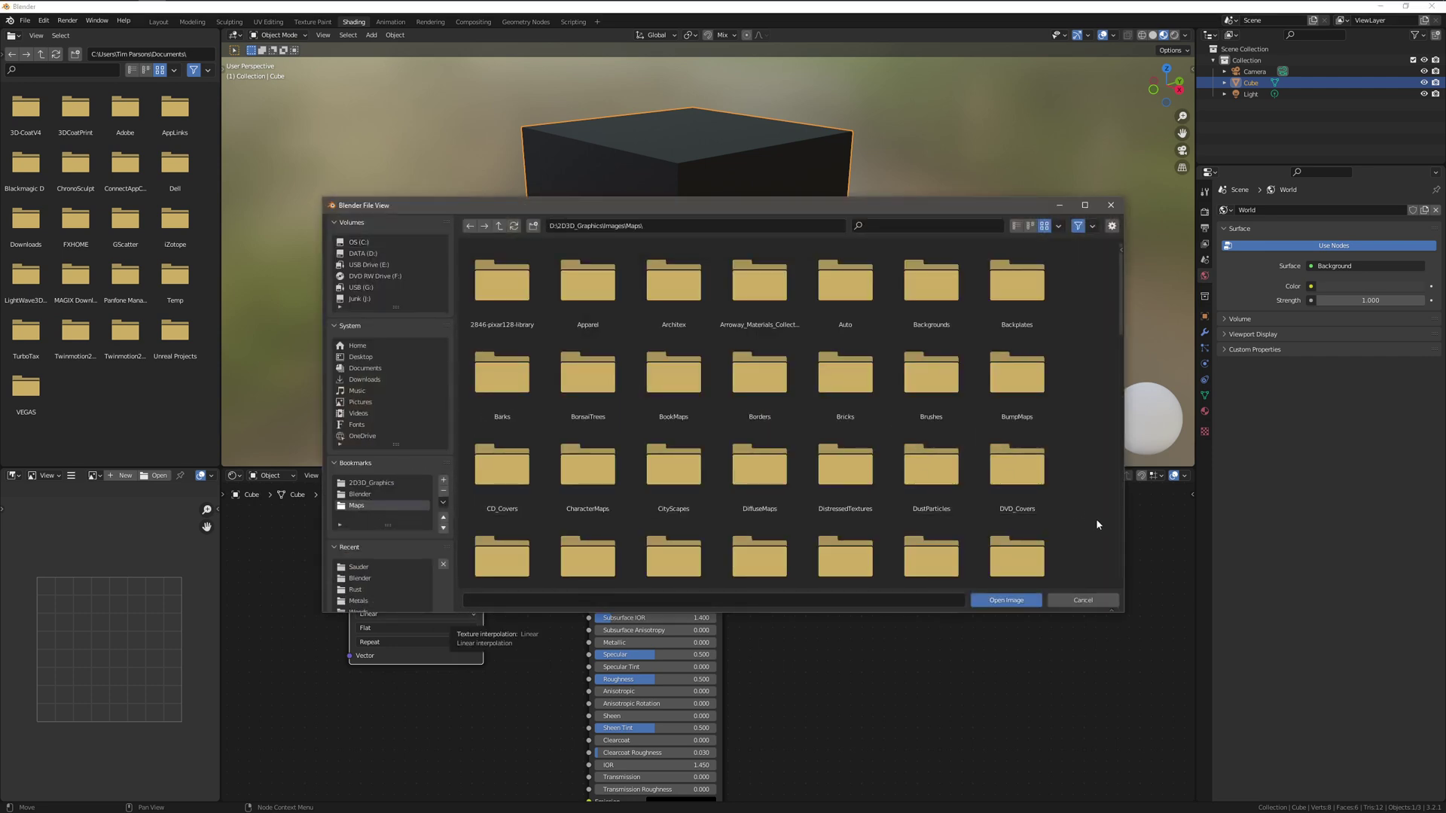
pyautogui.scroll(-5, 1054, 520)
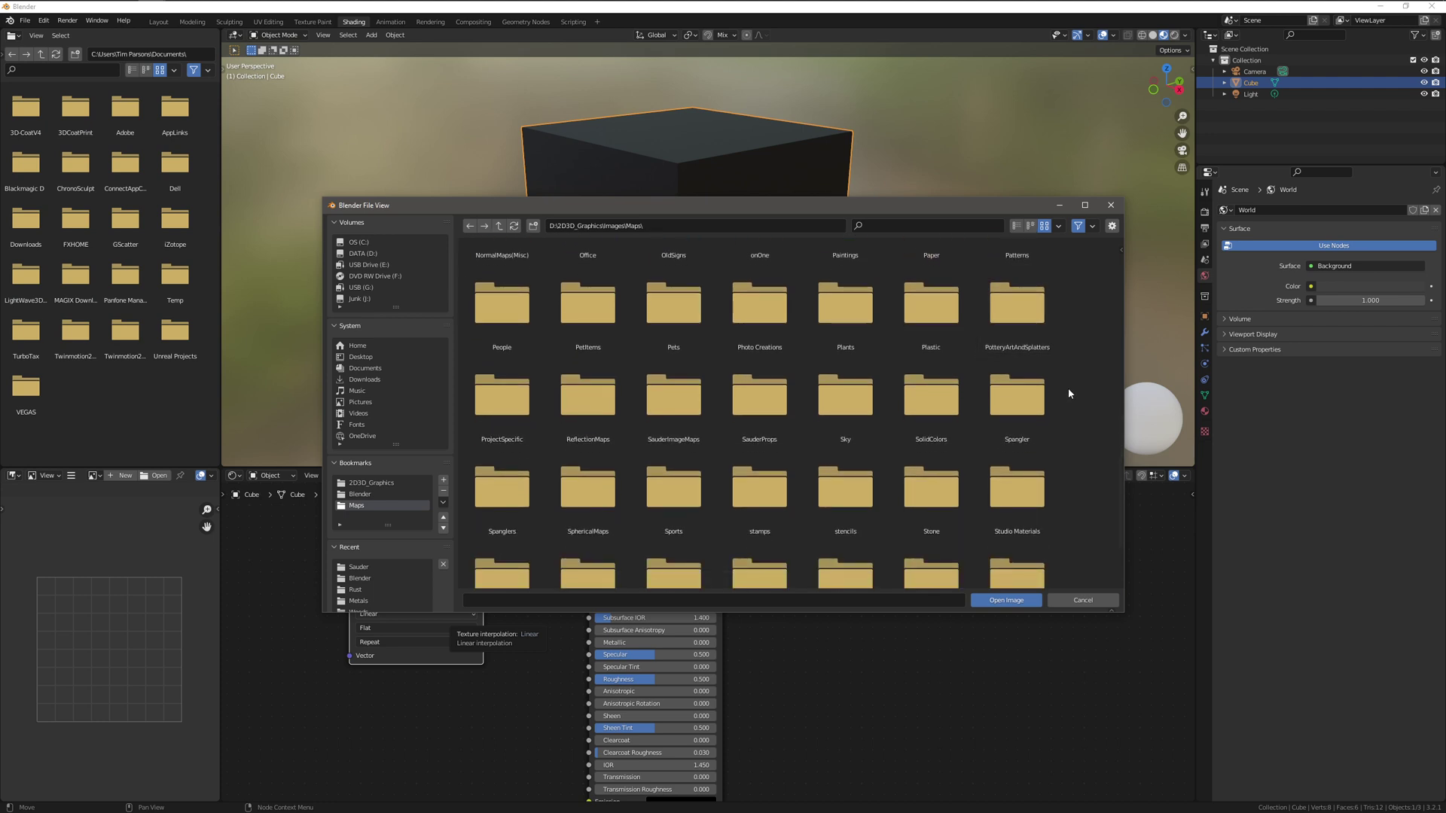
pyautogui.doubleClick(845, 535)
pyautogui.click(583, 287)
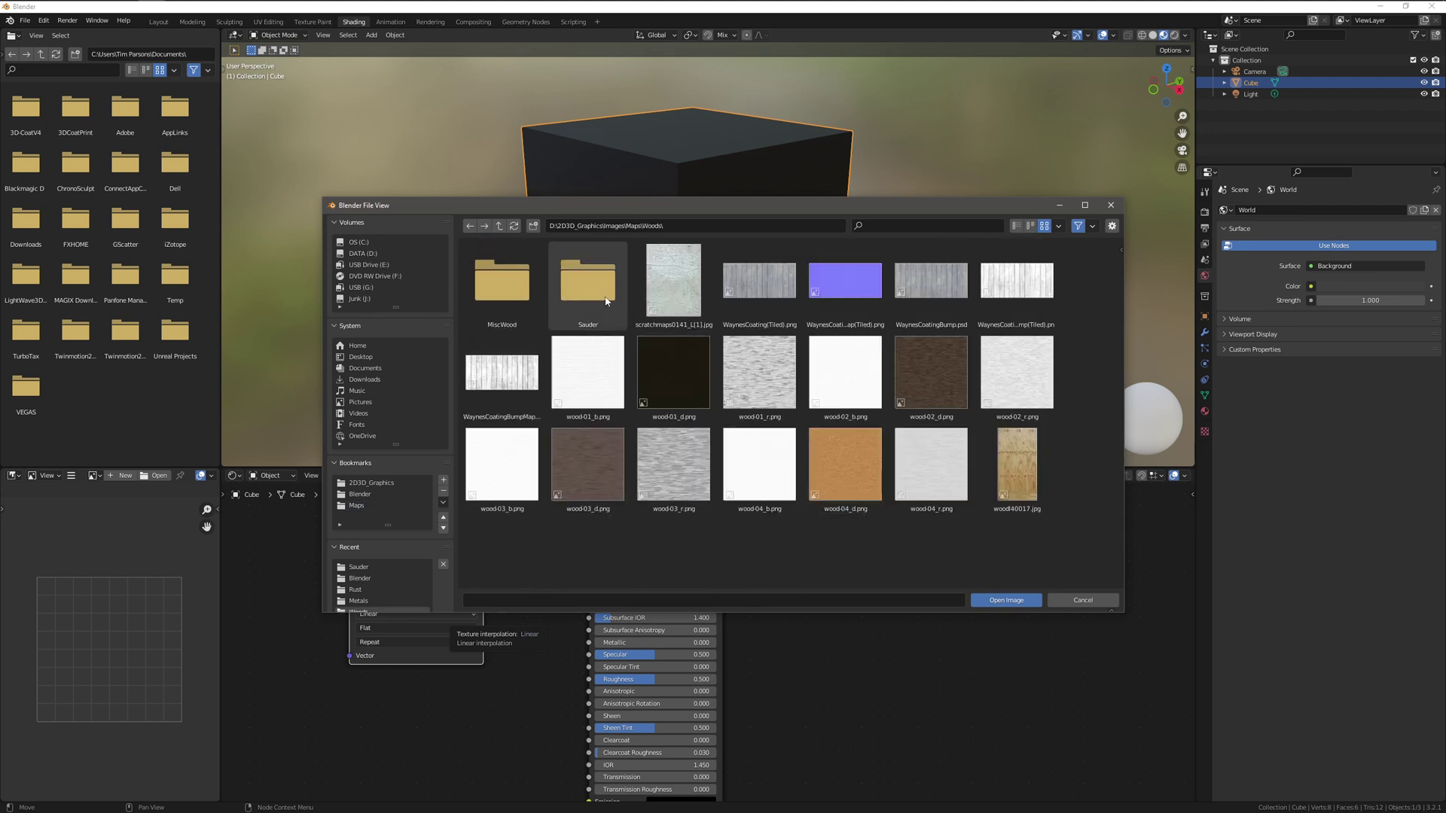
pyautogui.doubleClick(583, 286)
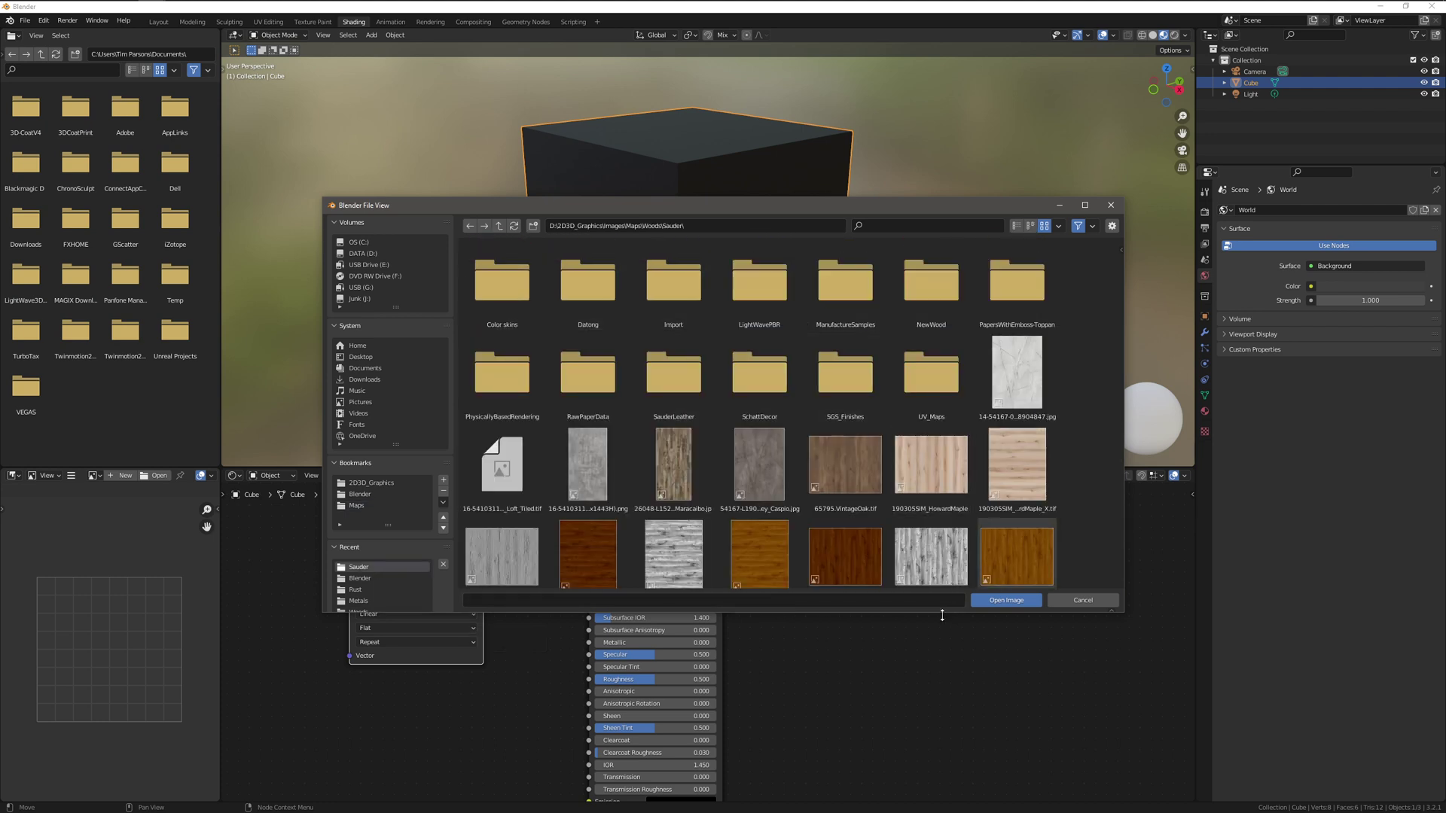
pyautogui.click(931, 467)
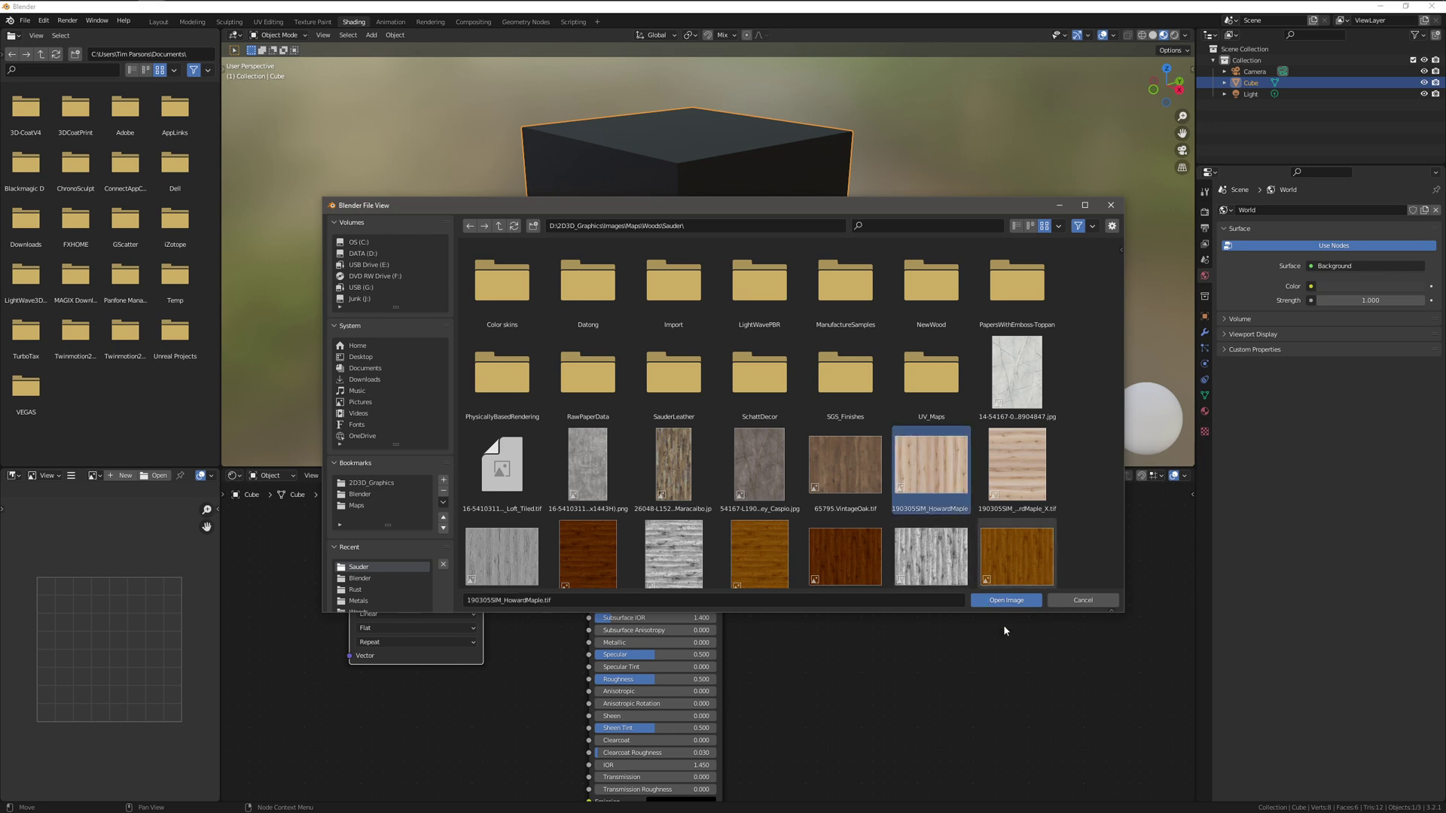
# Load the maple image onto the cube and display HowardMaple in the image editor.
pyautogui.click(1001, 602)
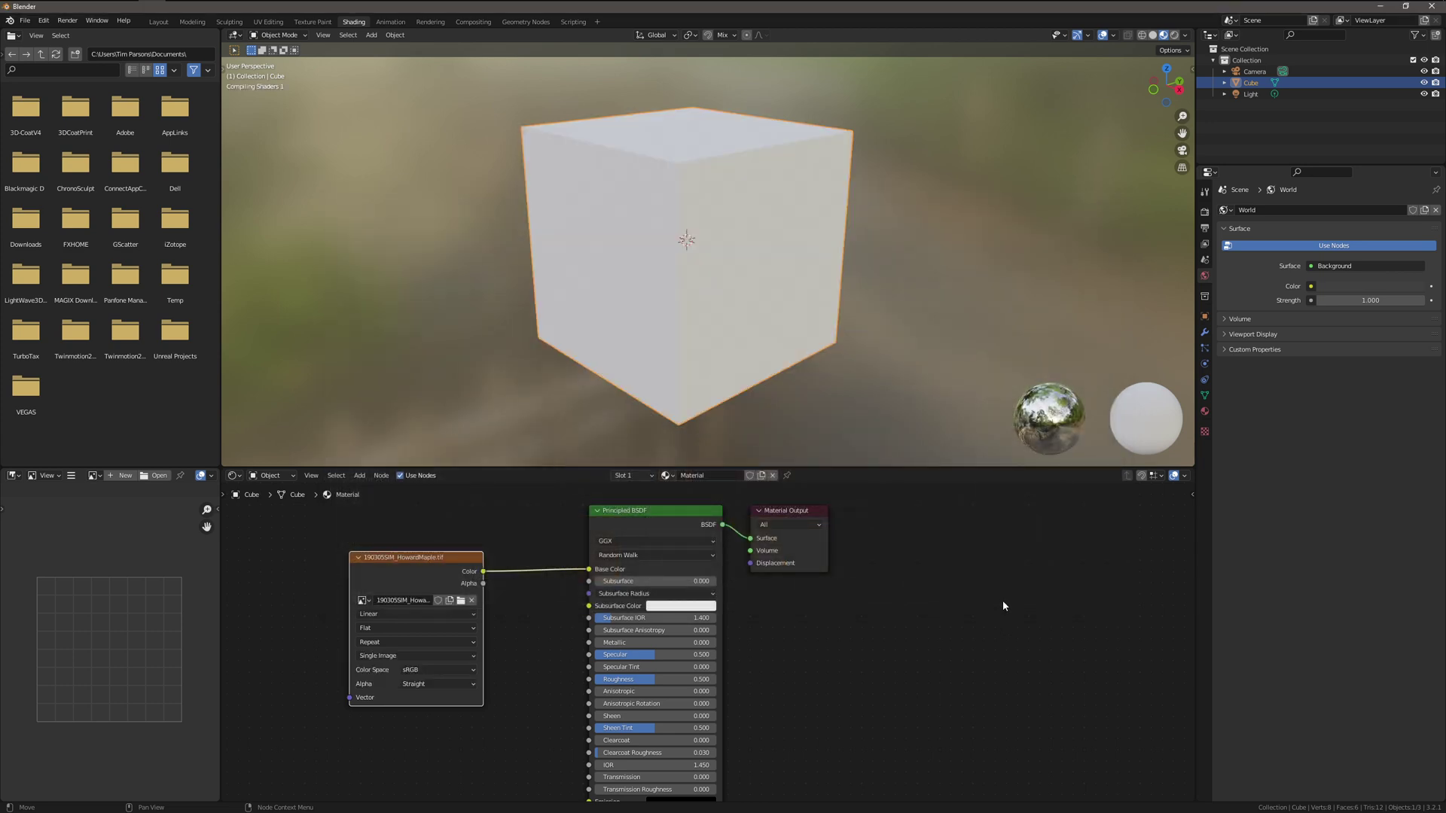
pyautogui.moveTo(674, 299)
pyautogui.mouseDown(button='middle')
pyautogui.moveTo(663, 276)
pyautogui.moveTo(679, 289)
pyautogui.mouseUp(button='middle')
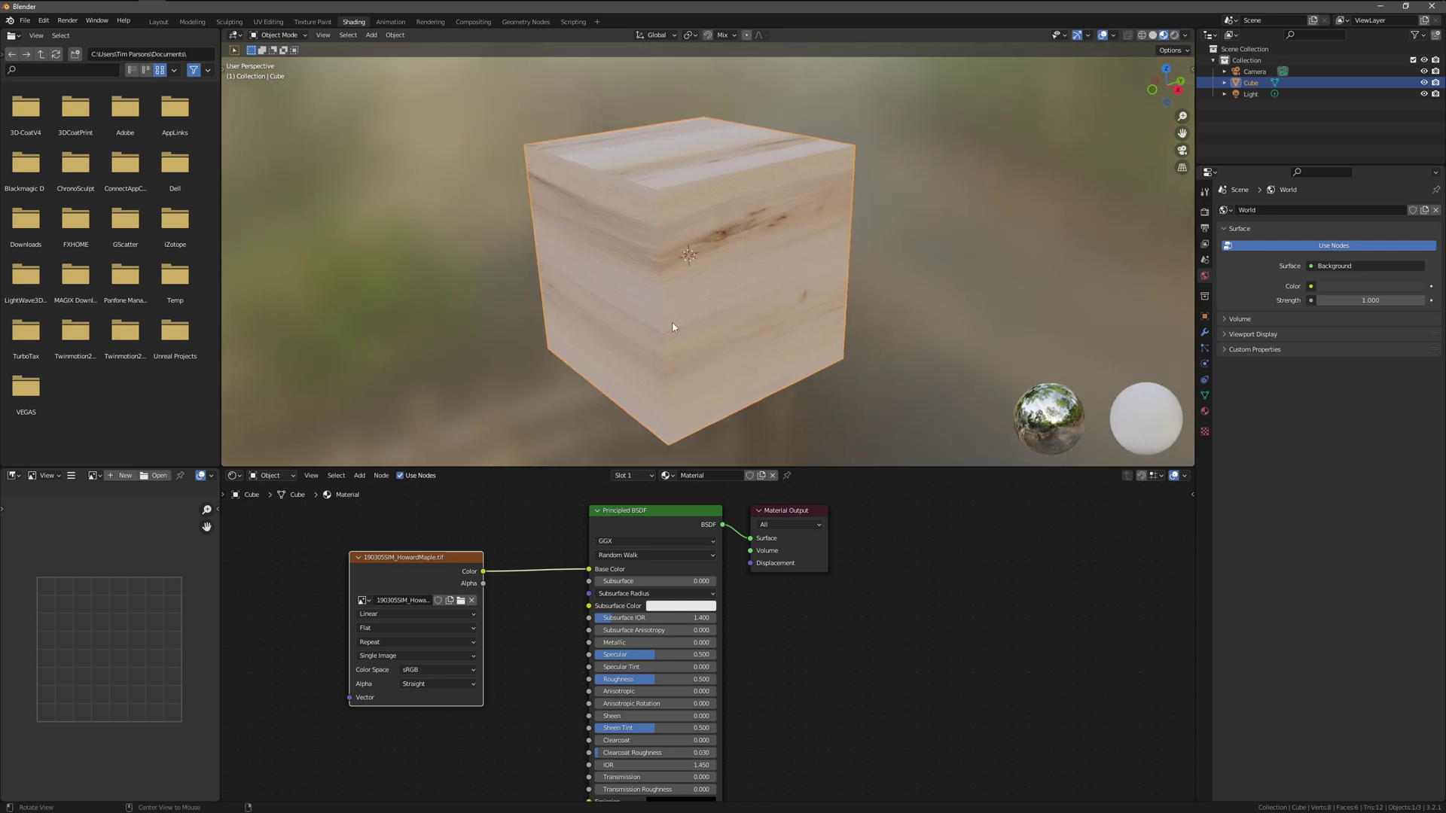
pyautogui.click(94, 476)
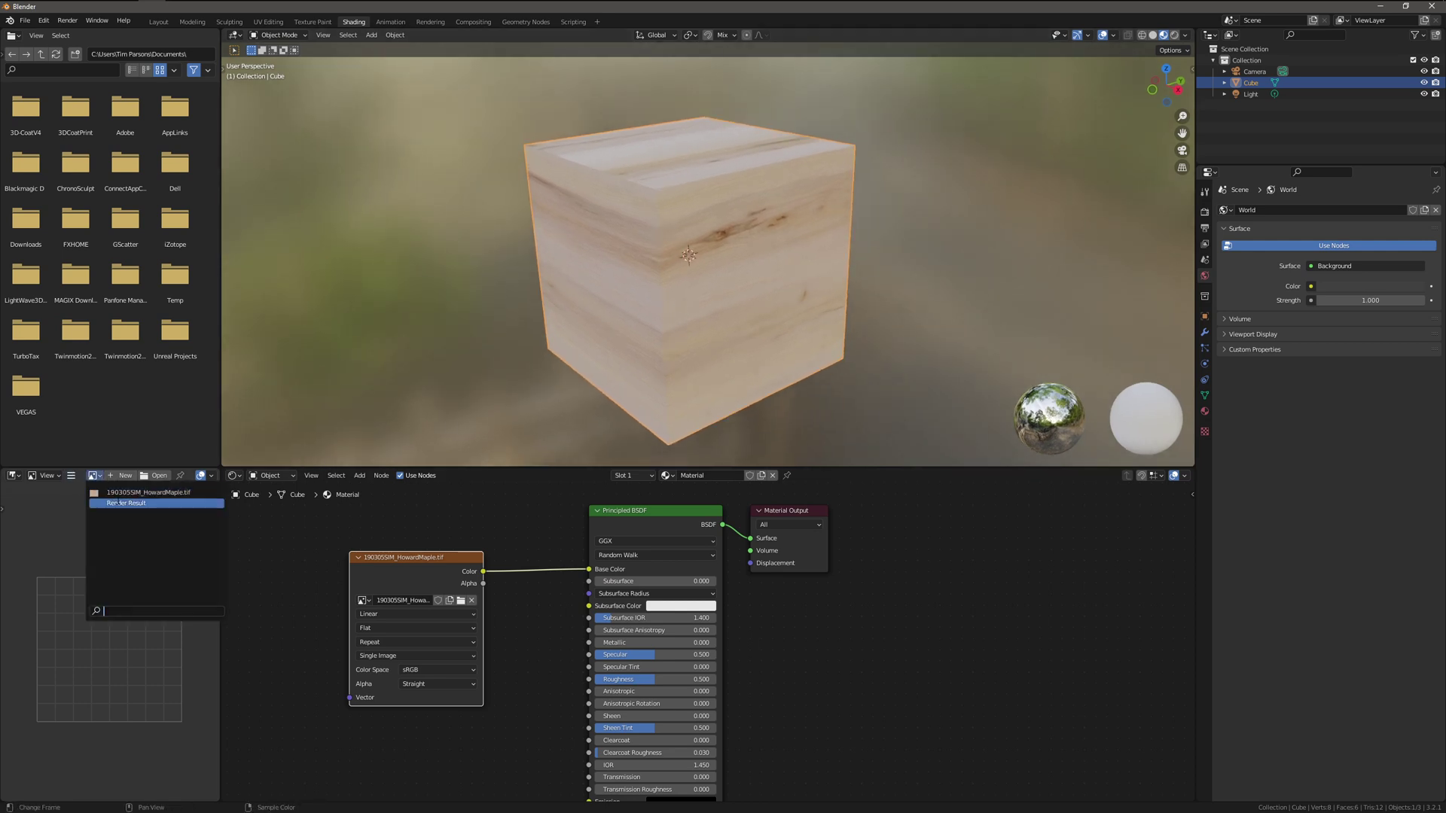
pyautogui.click(105, 498)
pyautogui.click(71, 476)
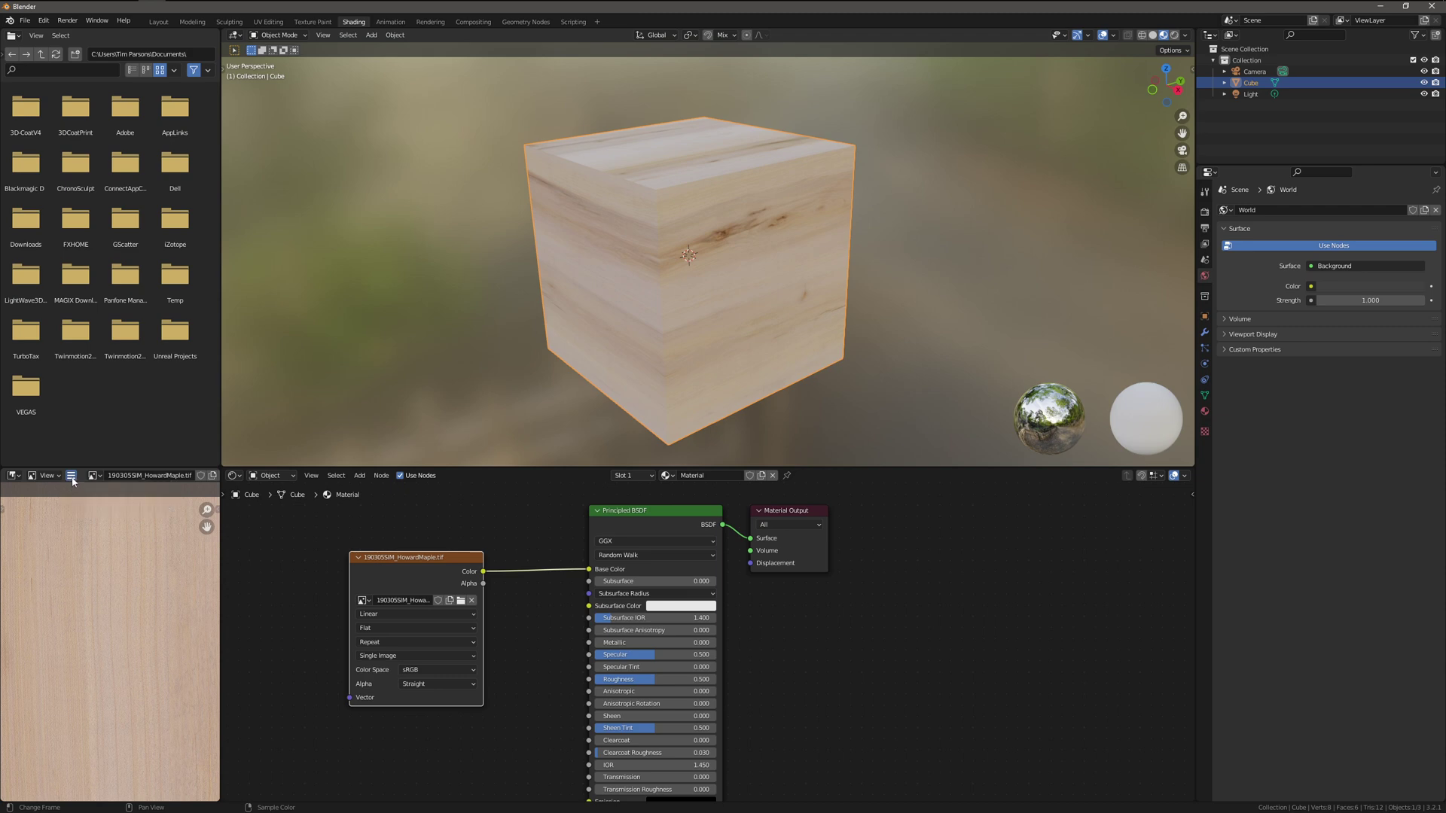
# Replace the maple image with AbbyOakY_Tiled.png for a darker oak finish.
pyautogui.moveTo(94, 501)
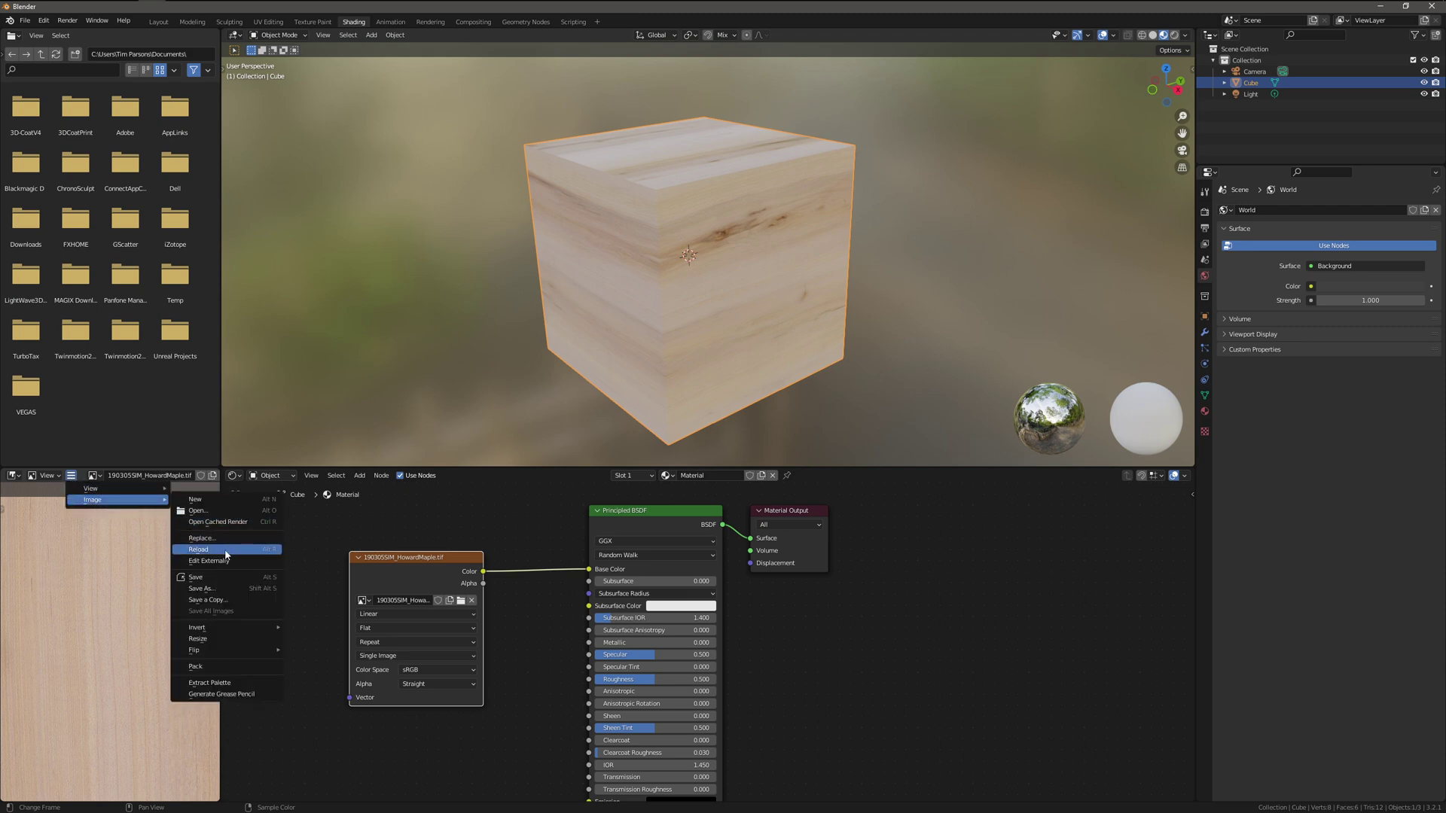
pyautogui.click(212, 539)
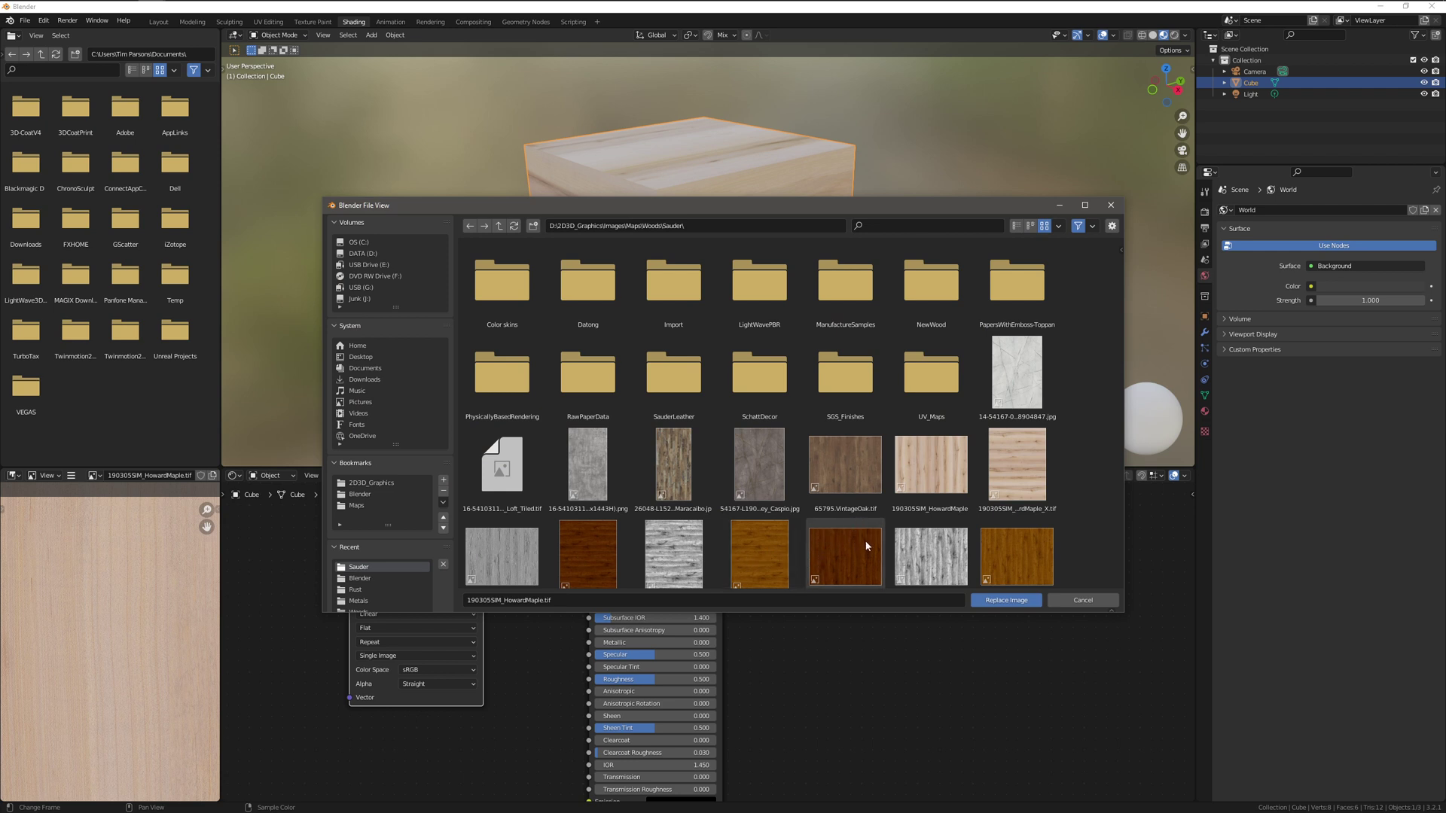
pyautogui.scroll(-5, 1074, 525)
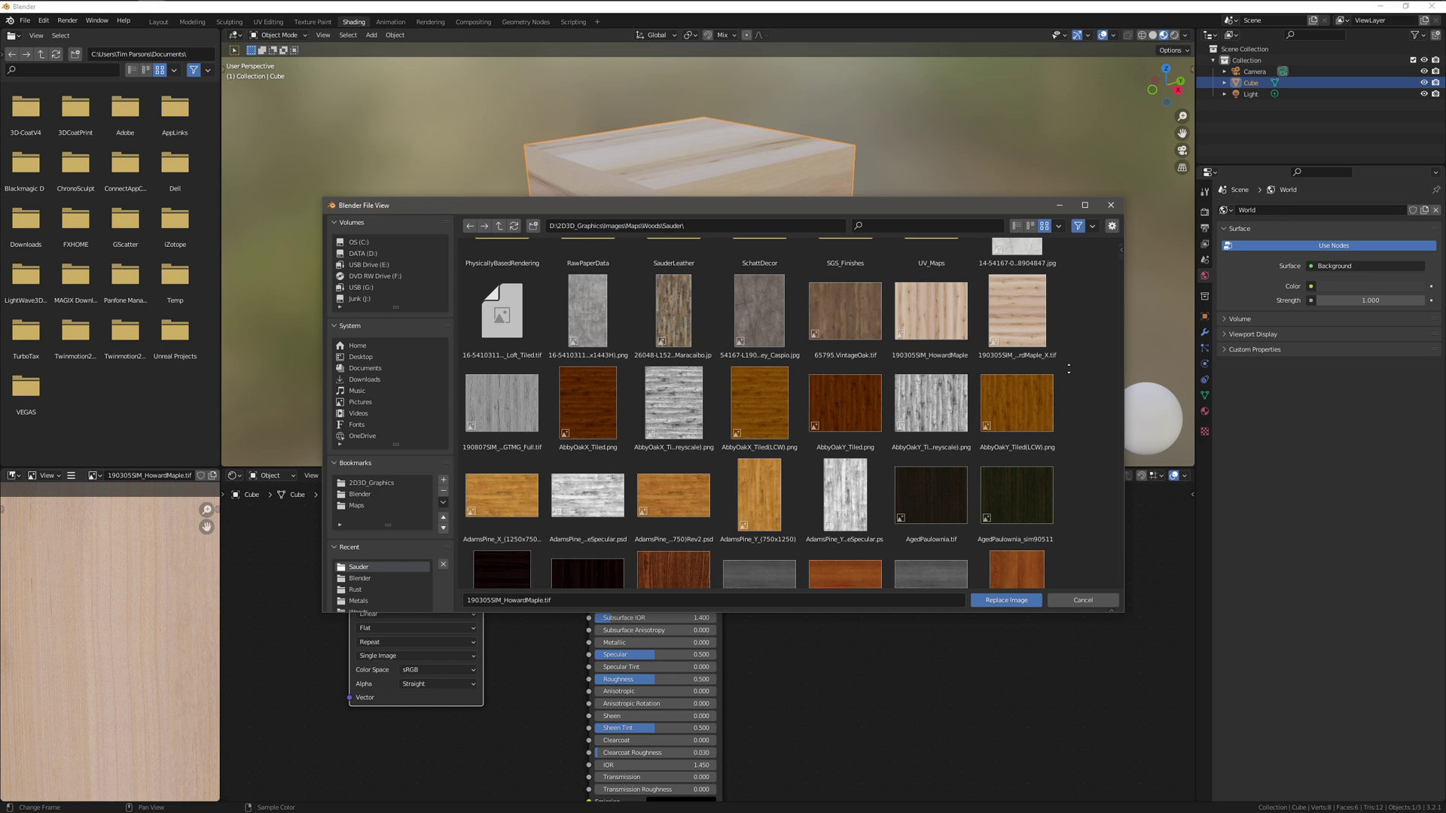
pyautogui.click(849, 403)
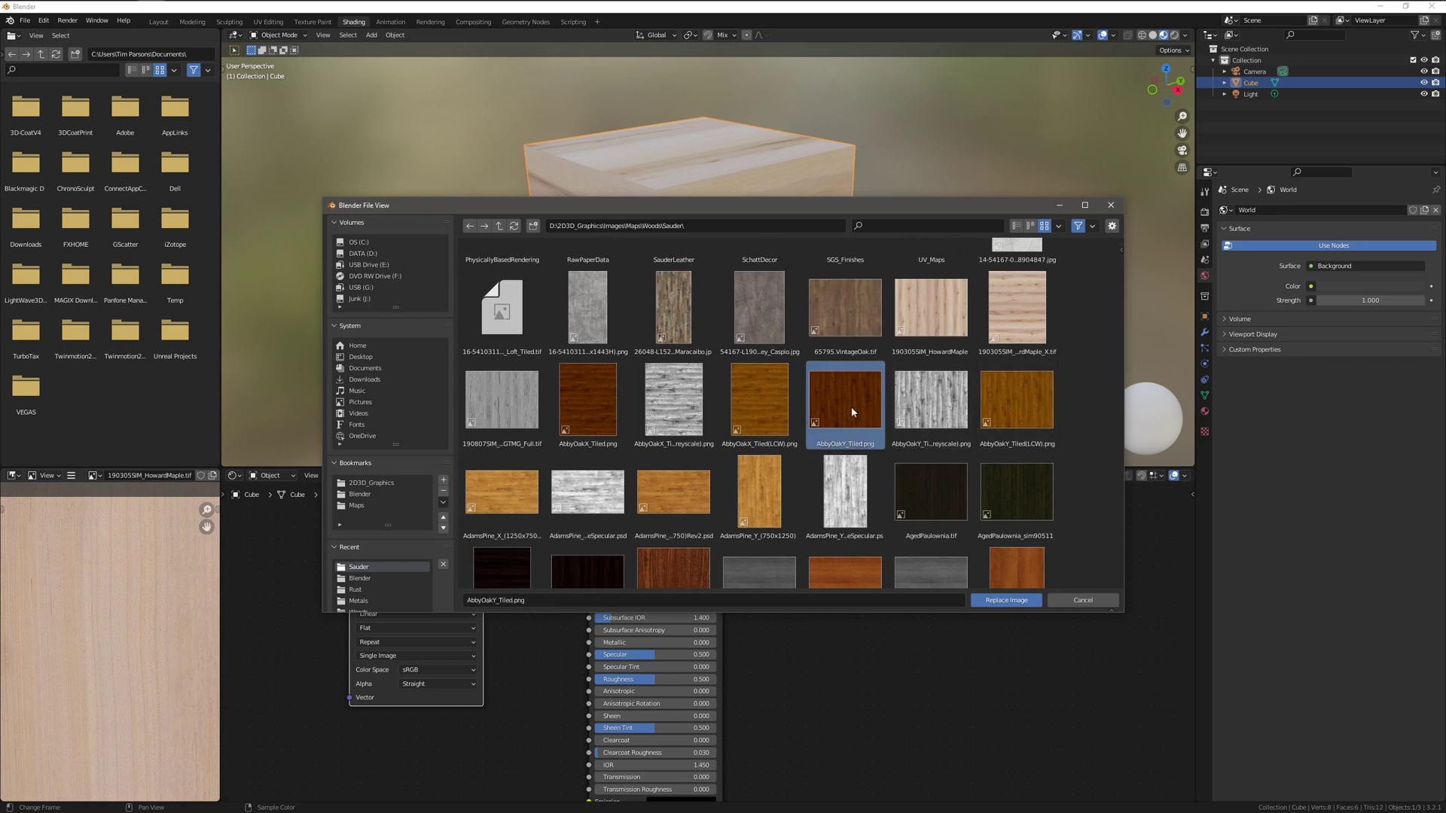
pyautogui.click(998, 601)
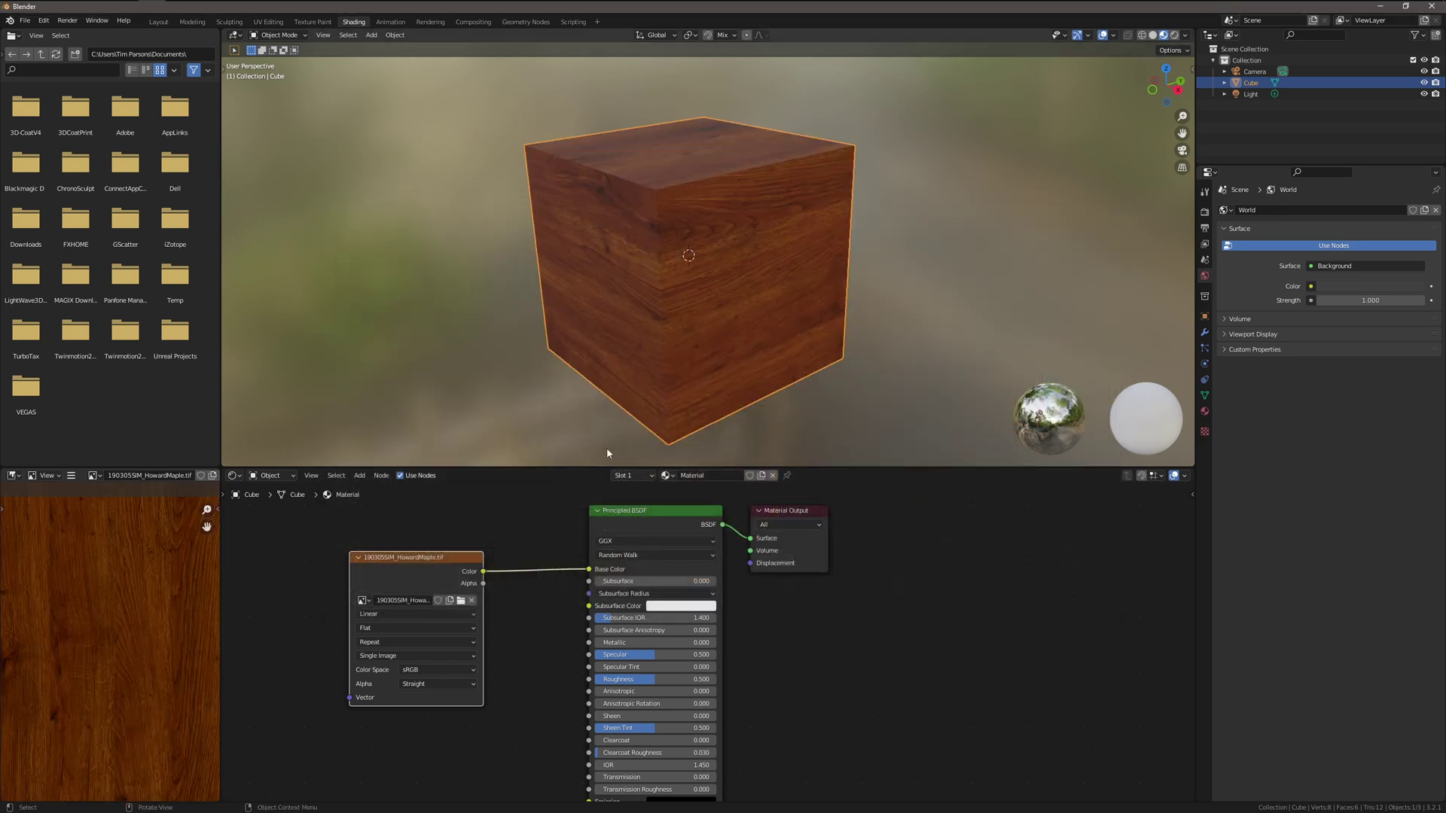
pyautogui.moveTo(509, 355)
pyautogui.mouseDown(button='middle')
pyautogui.moveTo(500, 342)
pyautogui.moveTo(515, 366)
pyautogui.mouseUp(button='middle')
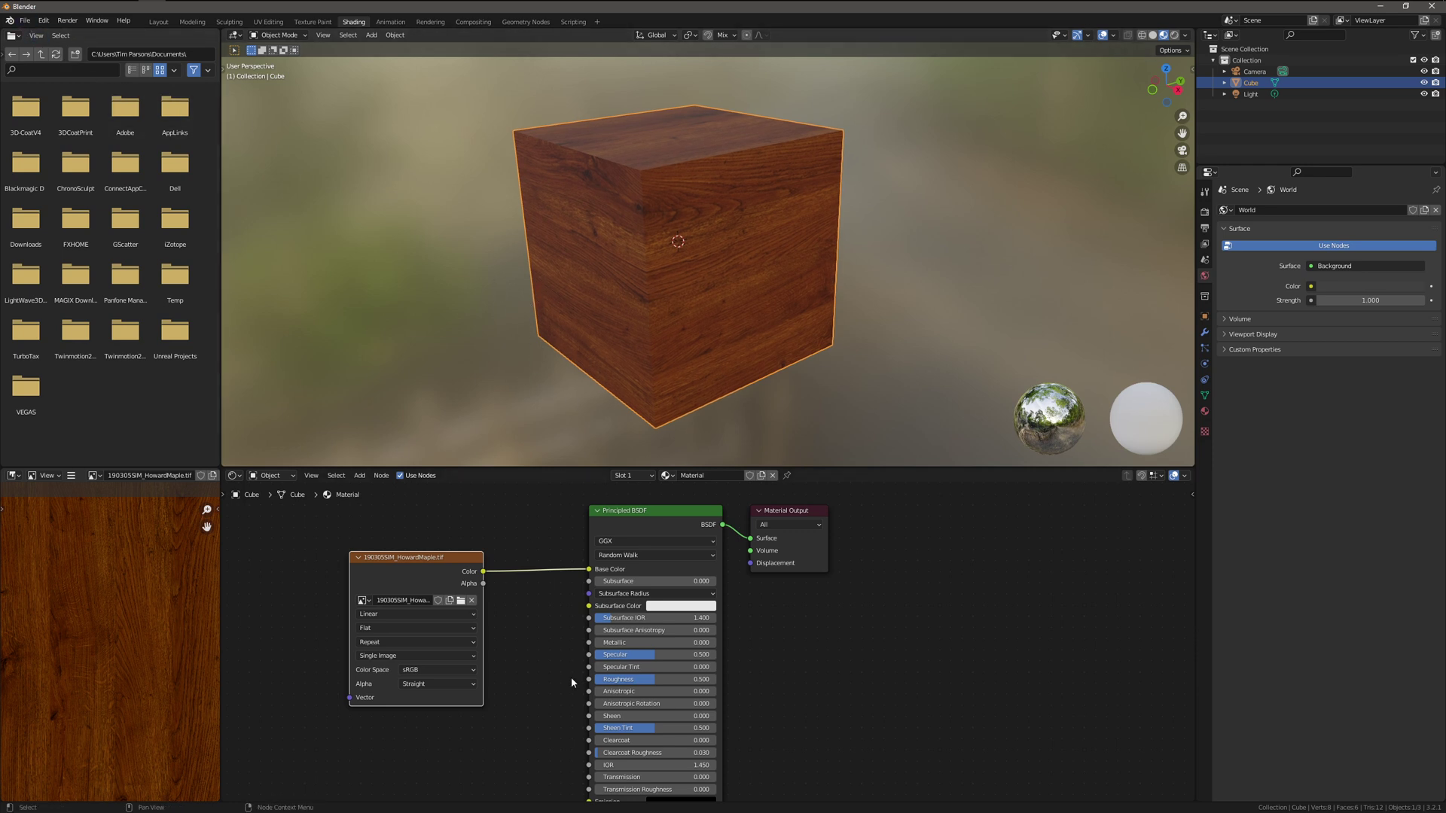
pyautogui.moveTo(678, 236); pyautogui.dragTo(628, 222, button='middle')
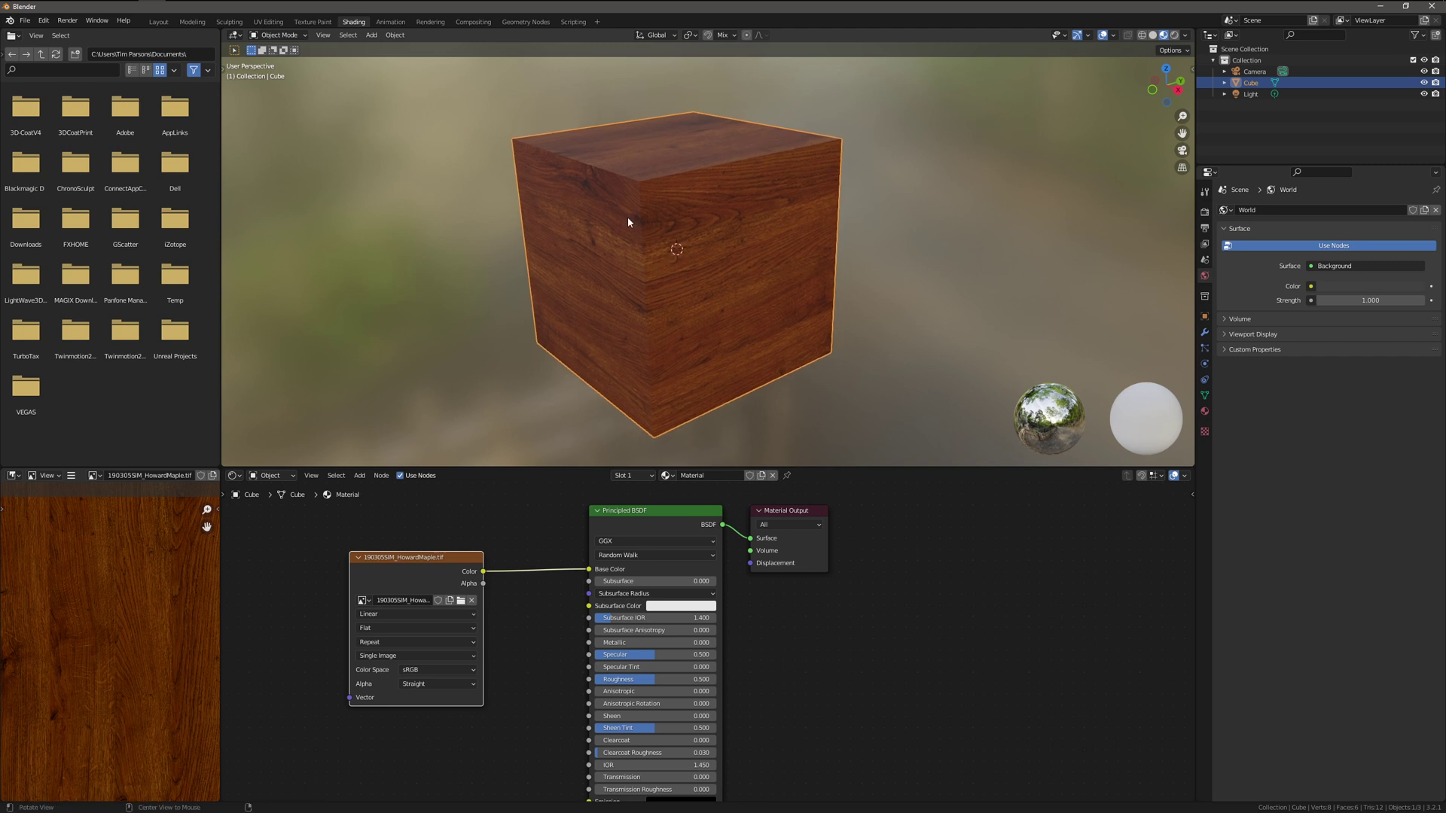
# Start a new General scene from the Modeling workspace, discarding the old one unsaved.
pyautogui.click(192, 21)
pyautogui.keyDown('shift'); pyautogui.moveTo(514, 345); pyautogui.dragTo(527, 337, button='middle'); pyautogui.keyUp('shift')
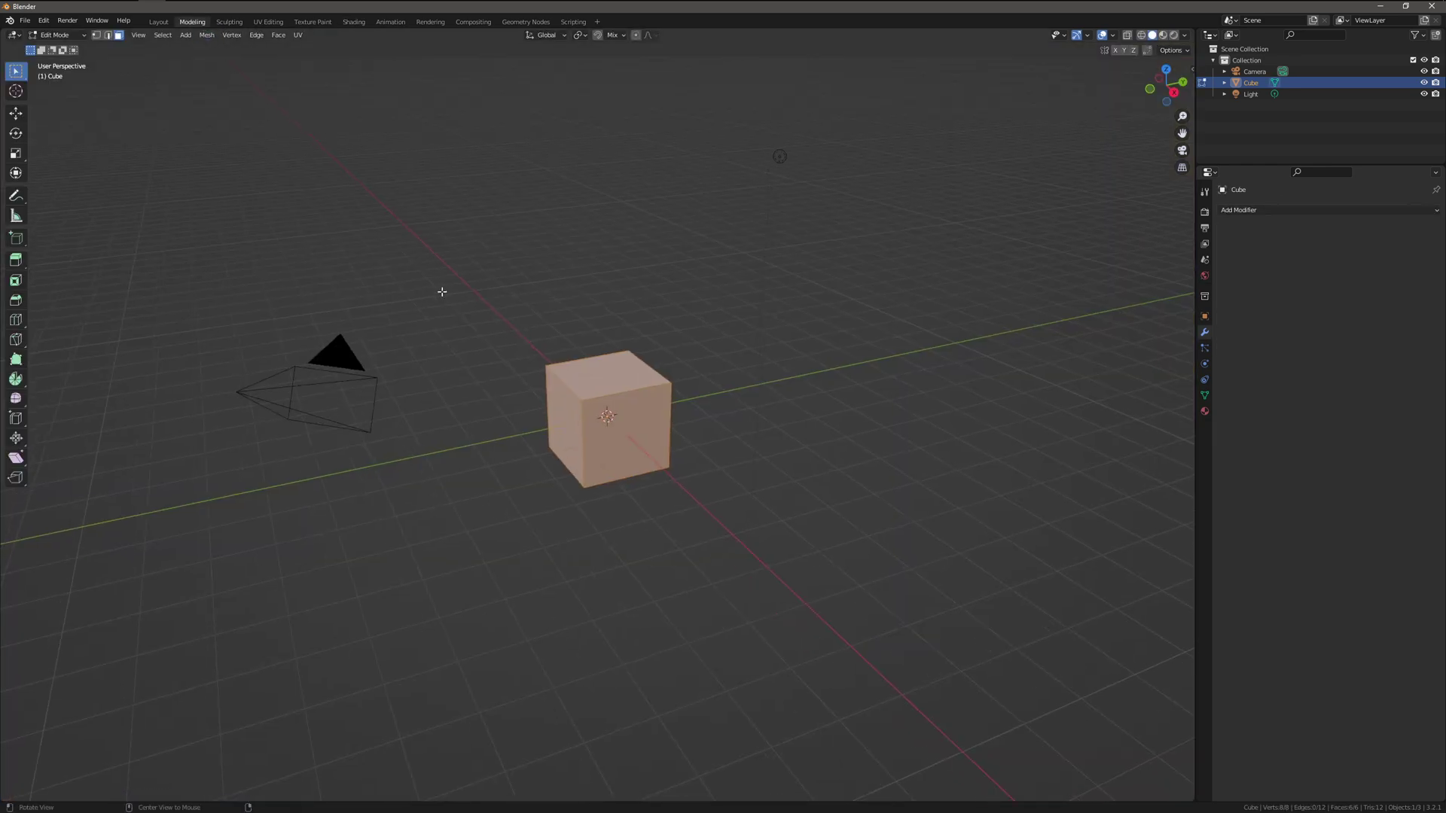
pyautogui.click(25, 20)
pyautogui.moveTo(68, 34)
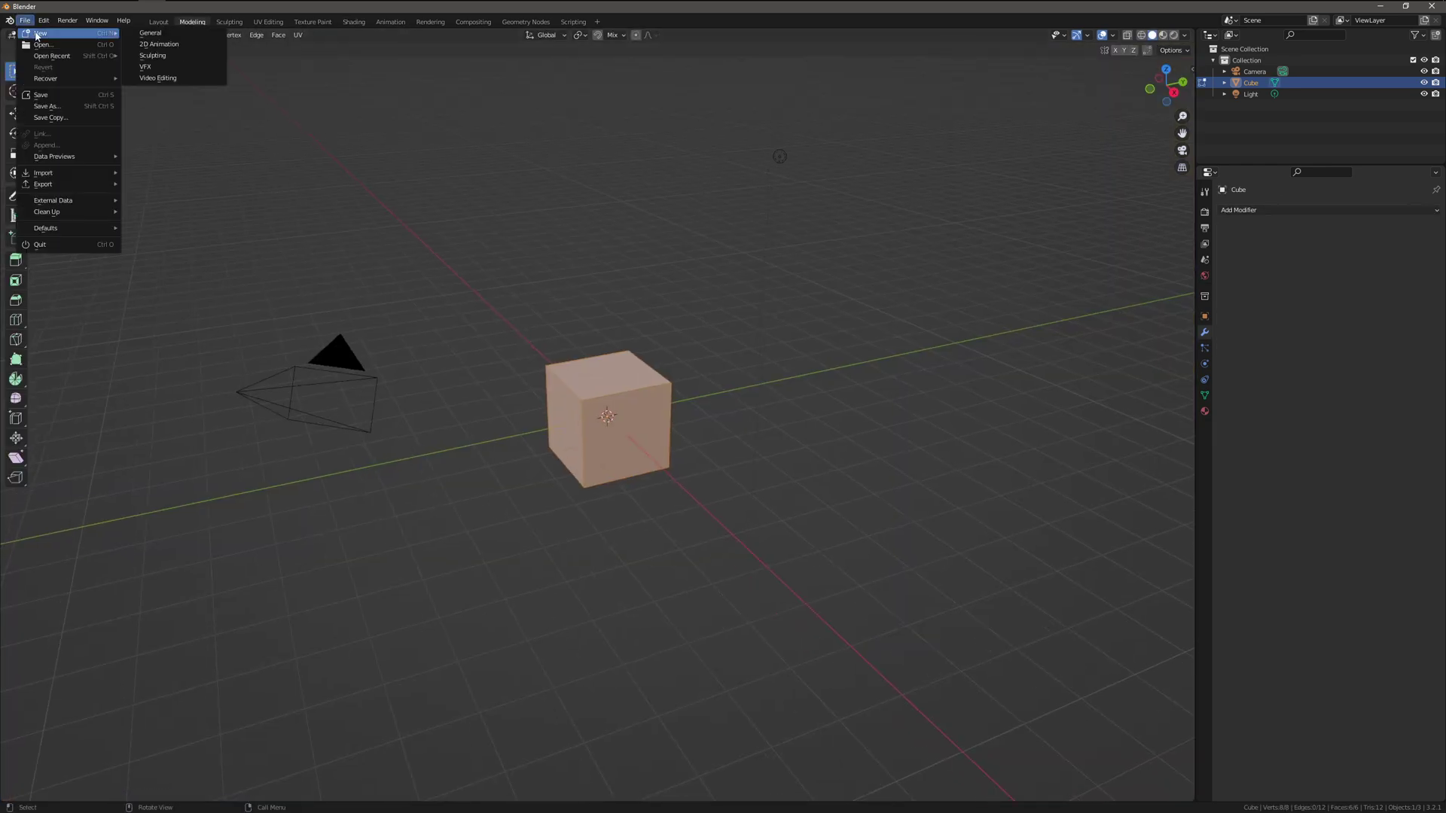
pyautogui.click(143, 33)
pyautogui.click(724, 435)
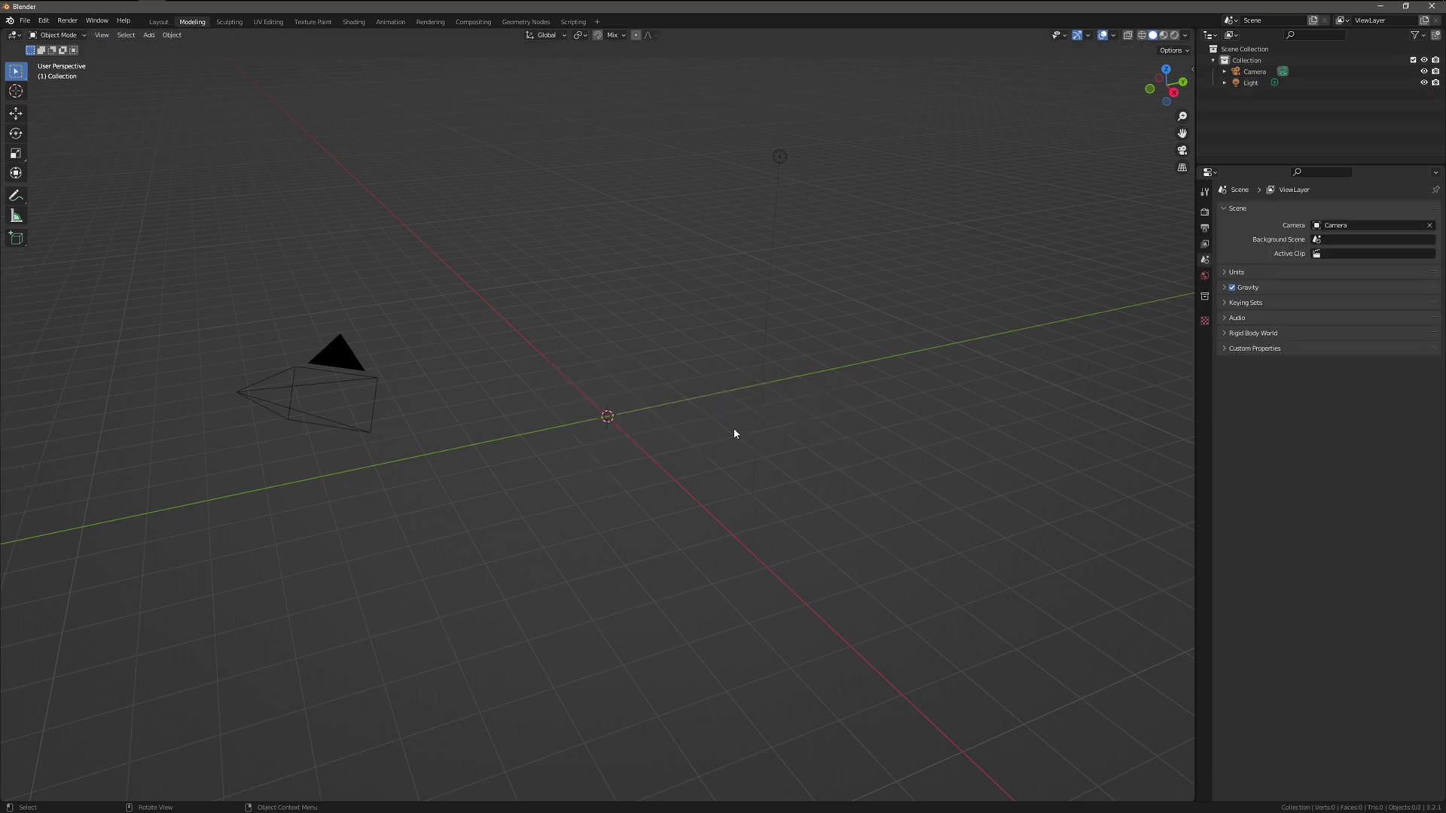
# Add a new default cube at the origin.
pyautogui.click(150, 36)
pyautogui.moveTo(159, 50)
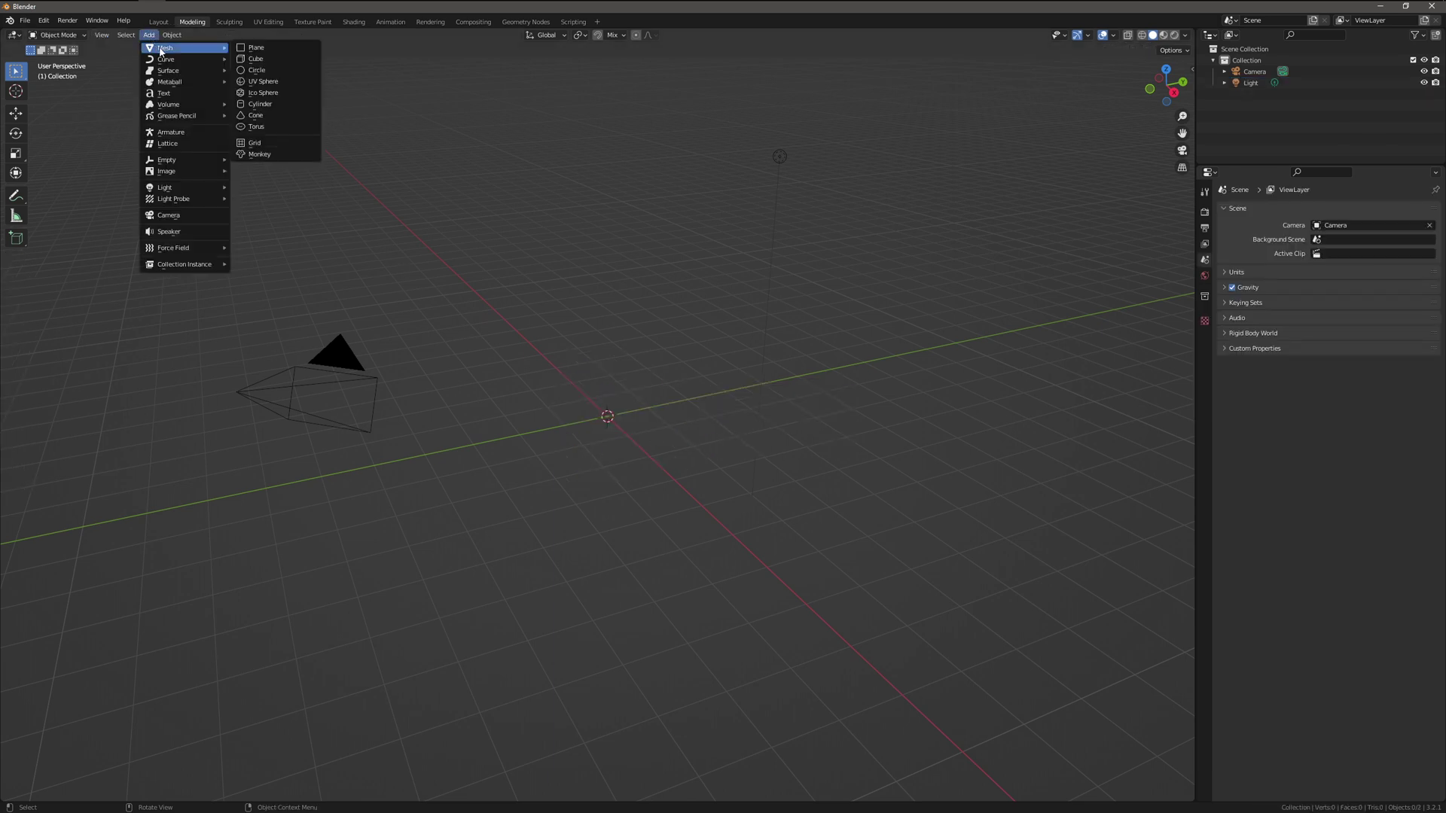
pyautogui.click(259, 60)
pyautogui.scroll(2, 290, 87)
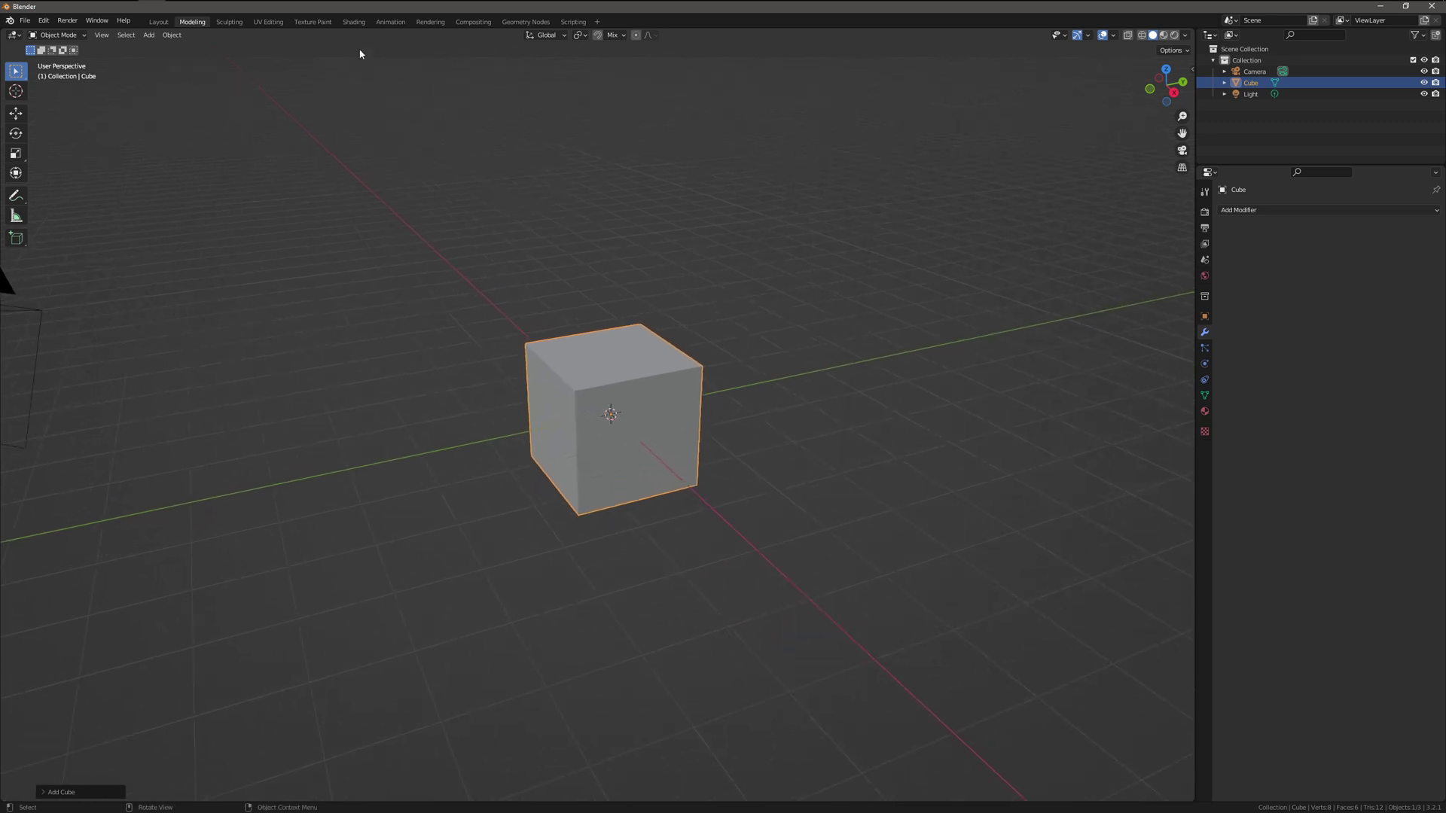
# In Shading, place an Image Texture node left of Principled BSDF, wiring Color to Base Color.
pyautogui.click(350, 22)
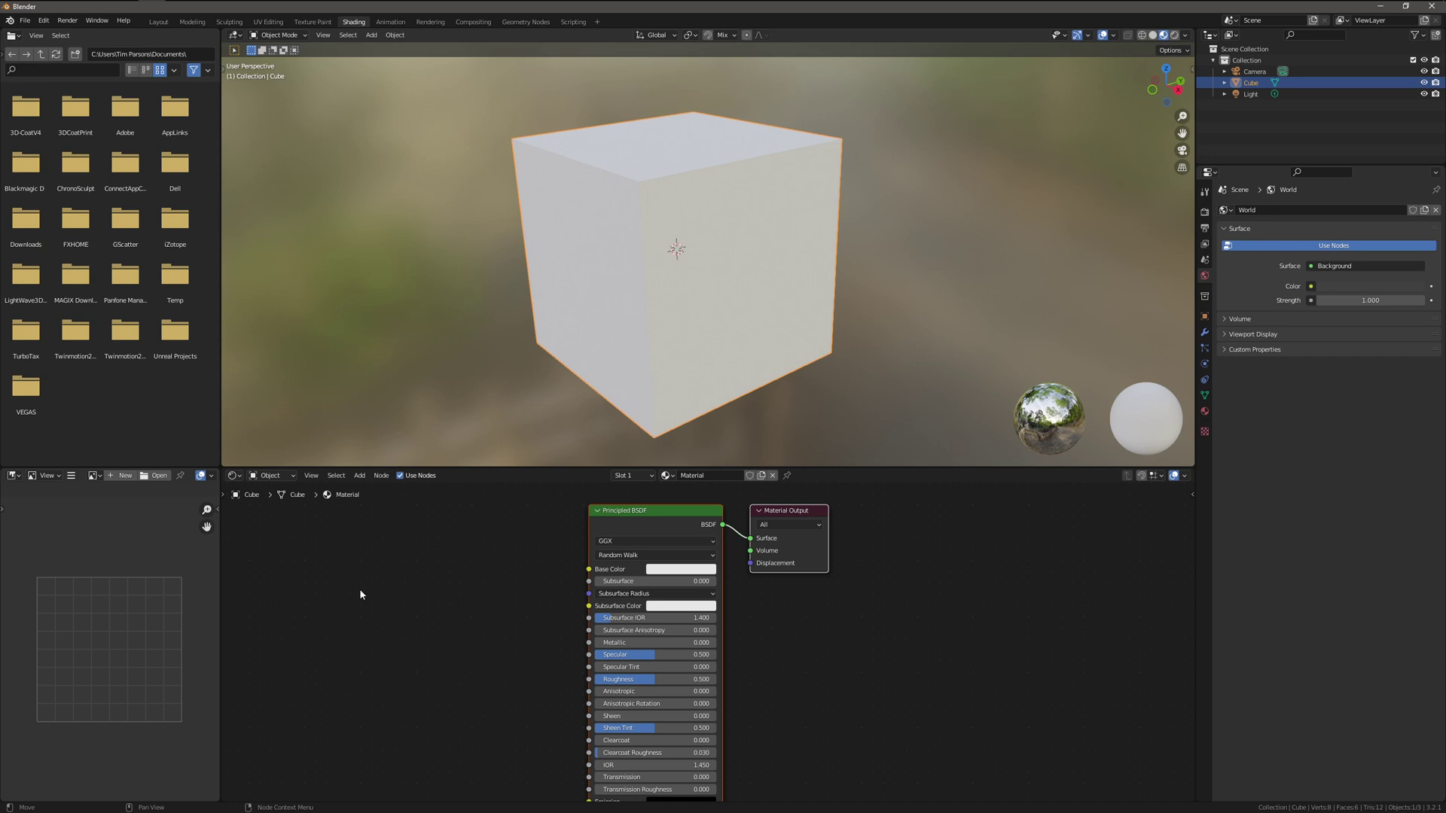
pyautogui.click(360, 476)
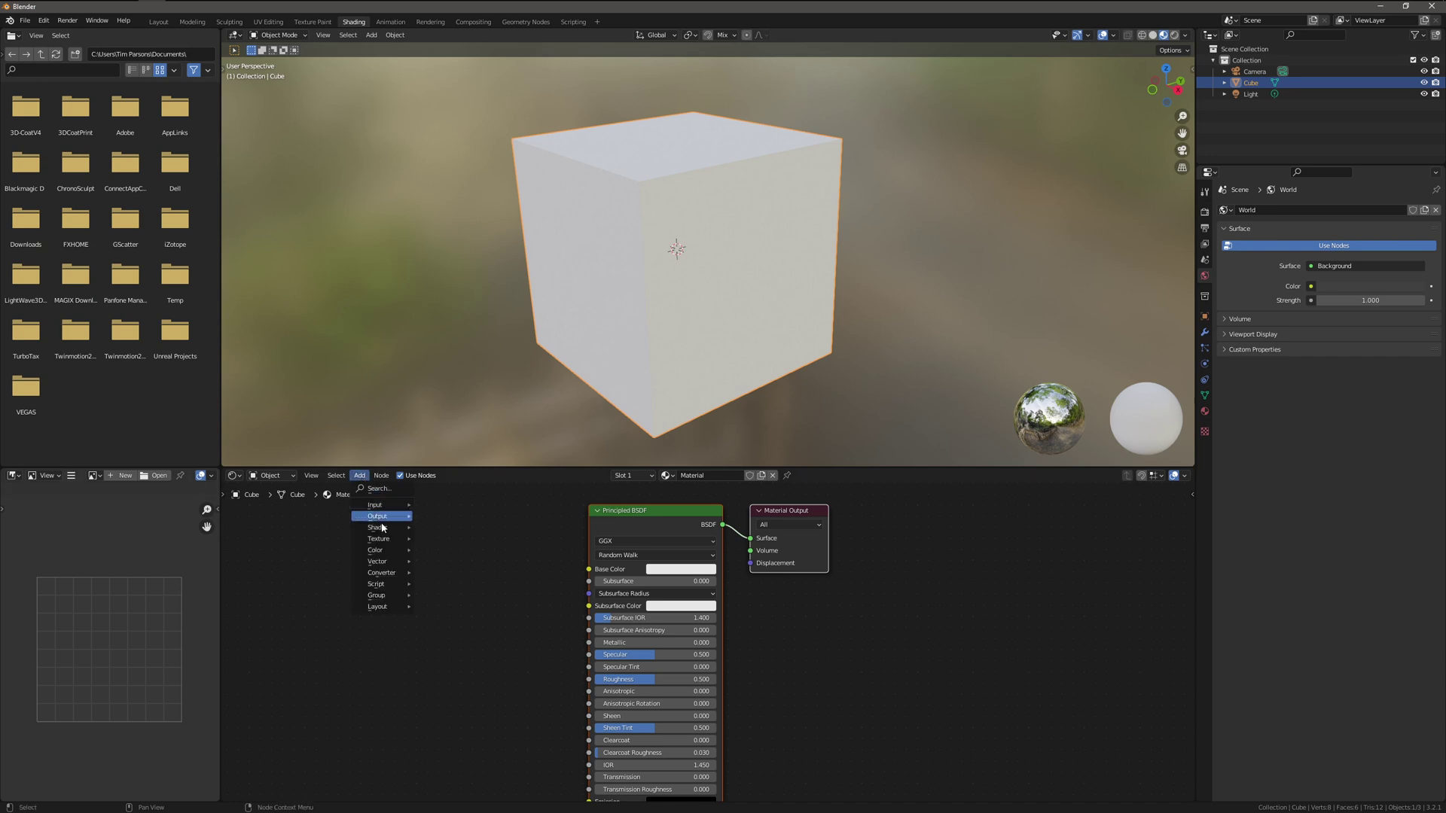
pyautogui.moveTo(393, 545)
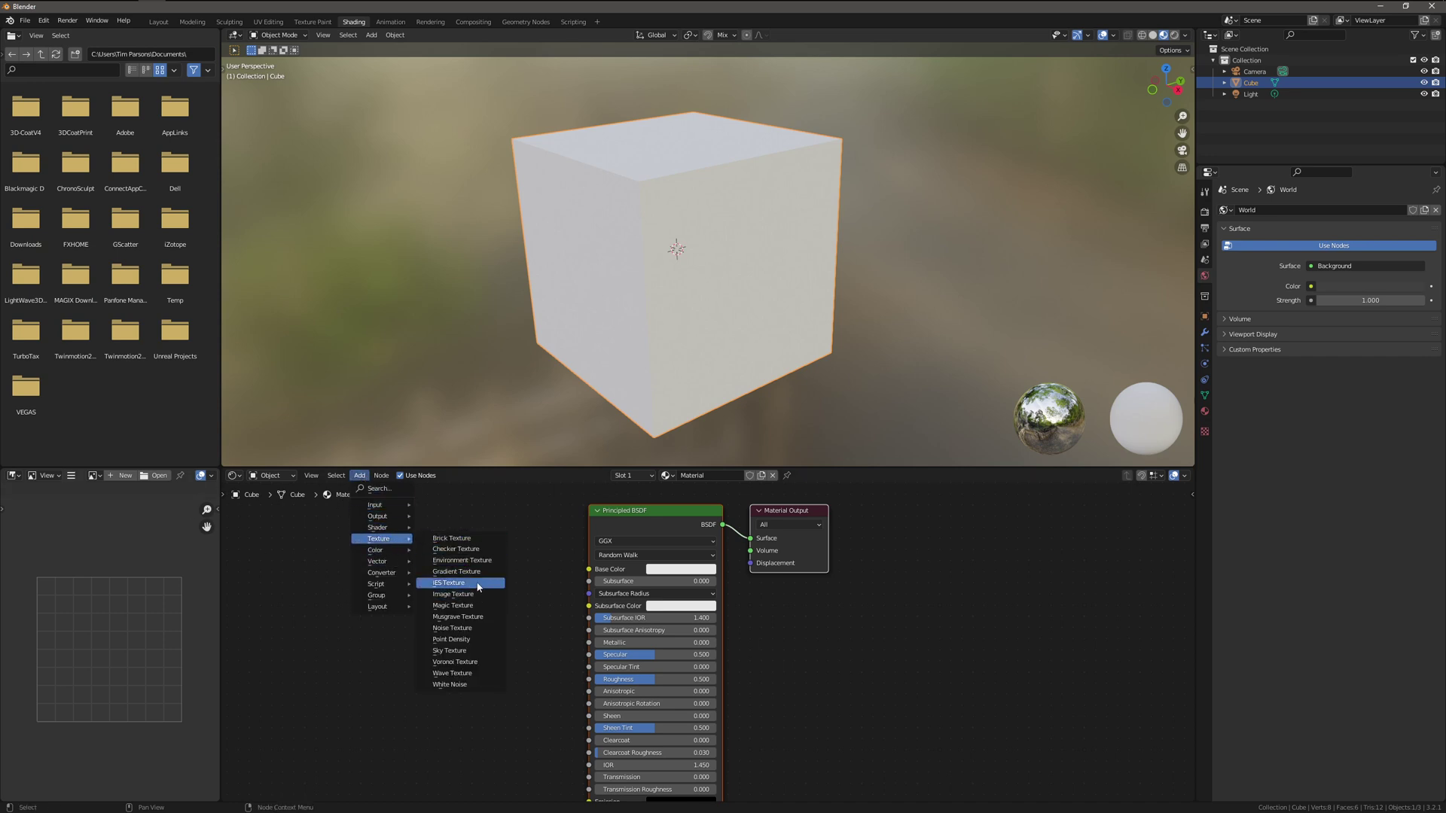
pyautogui.click(458, 595)
pyautogui.click(370, 584)
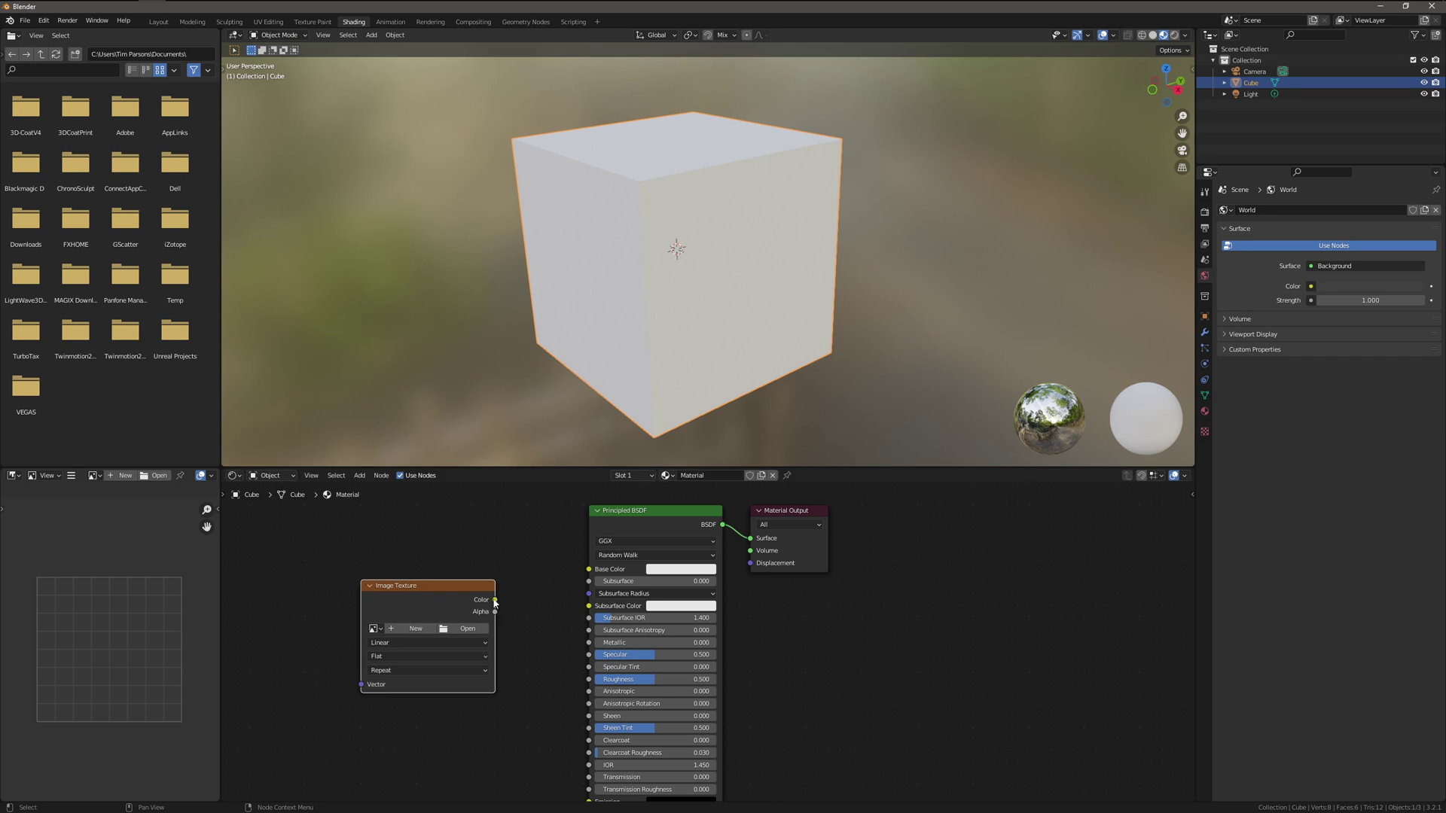
pyautogui.moveTo(495, 601); pyautogui.dragTo(589, 569)
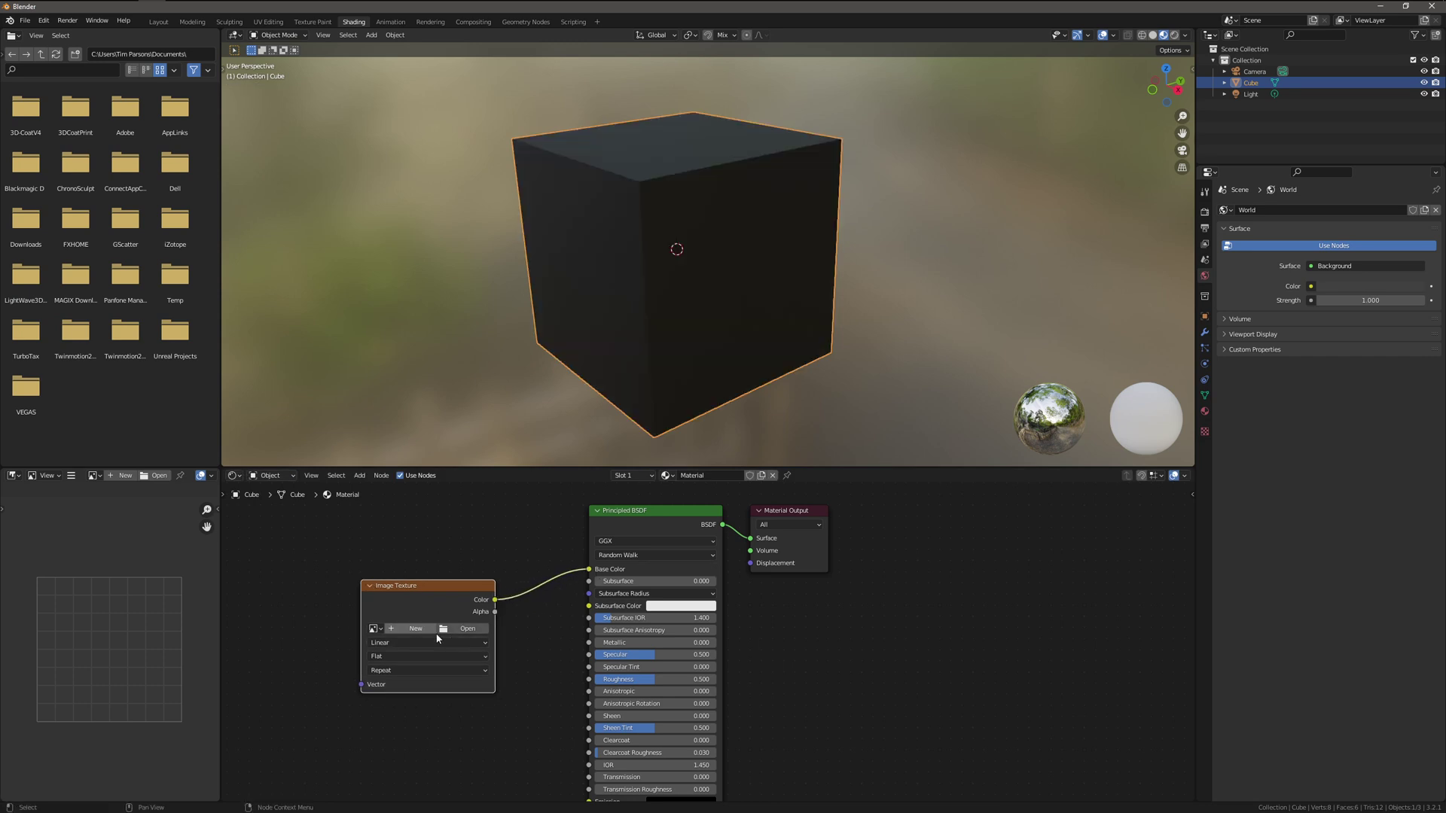
# Browse from the Image Texture node to the Maps\Woods\Sauder folder.
pyautogui.click(467, 630)
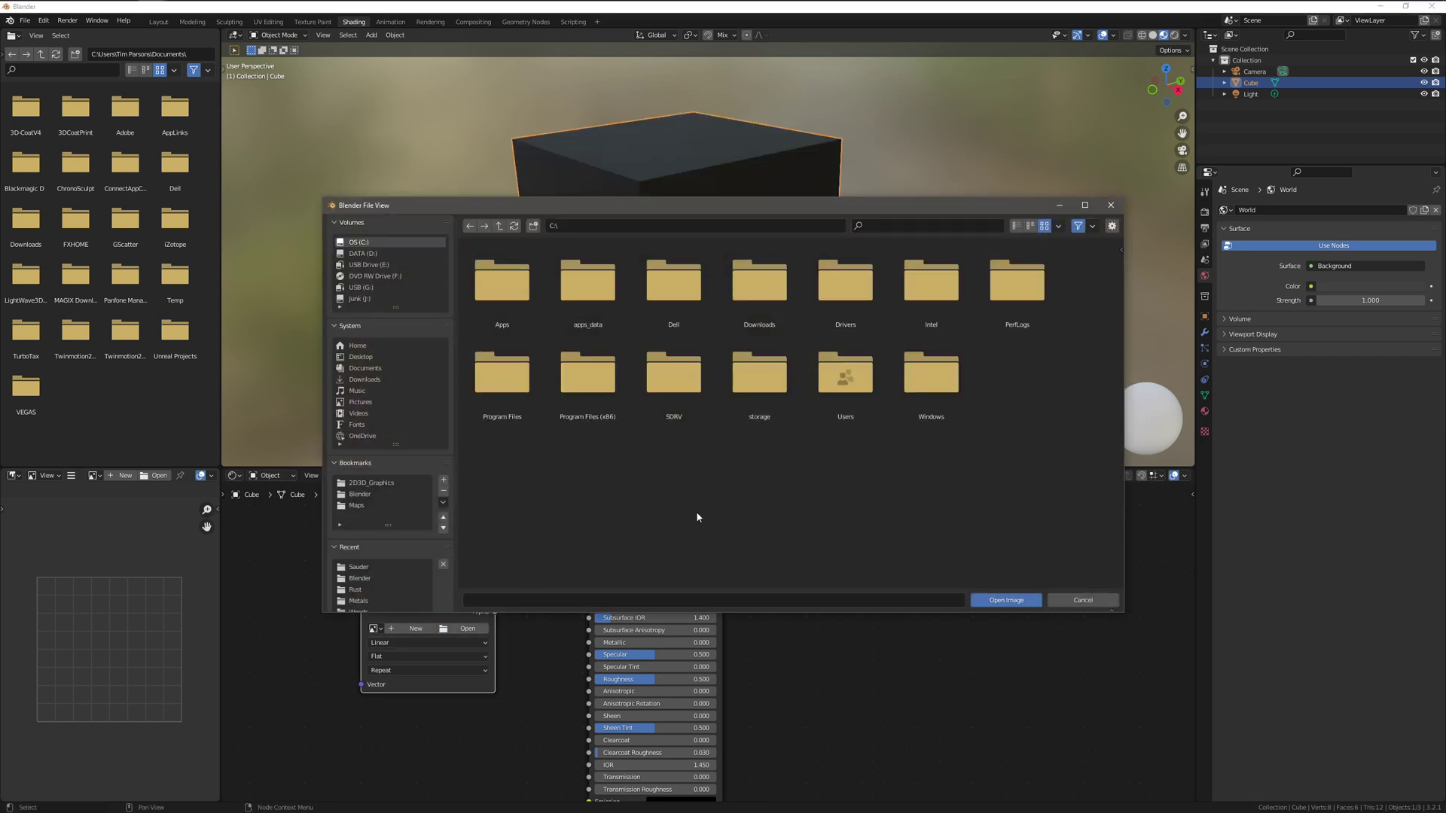
pyautogui.click(357, 506)
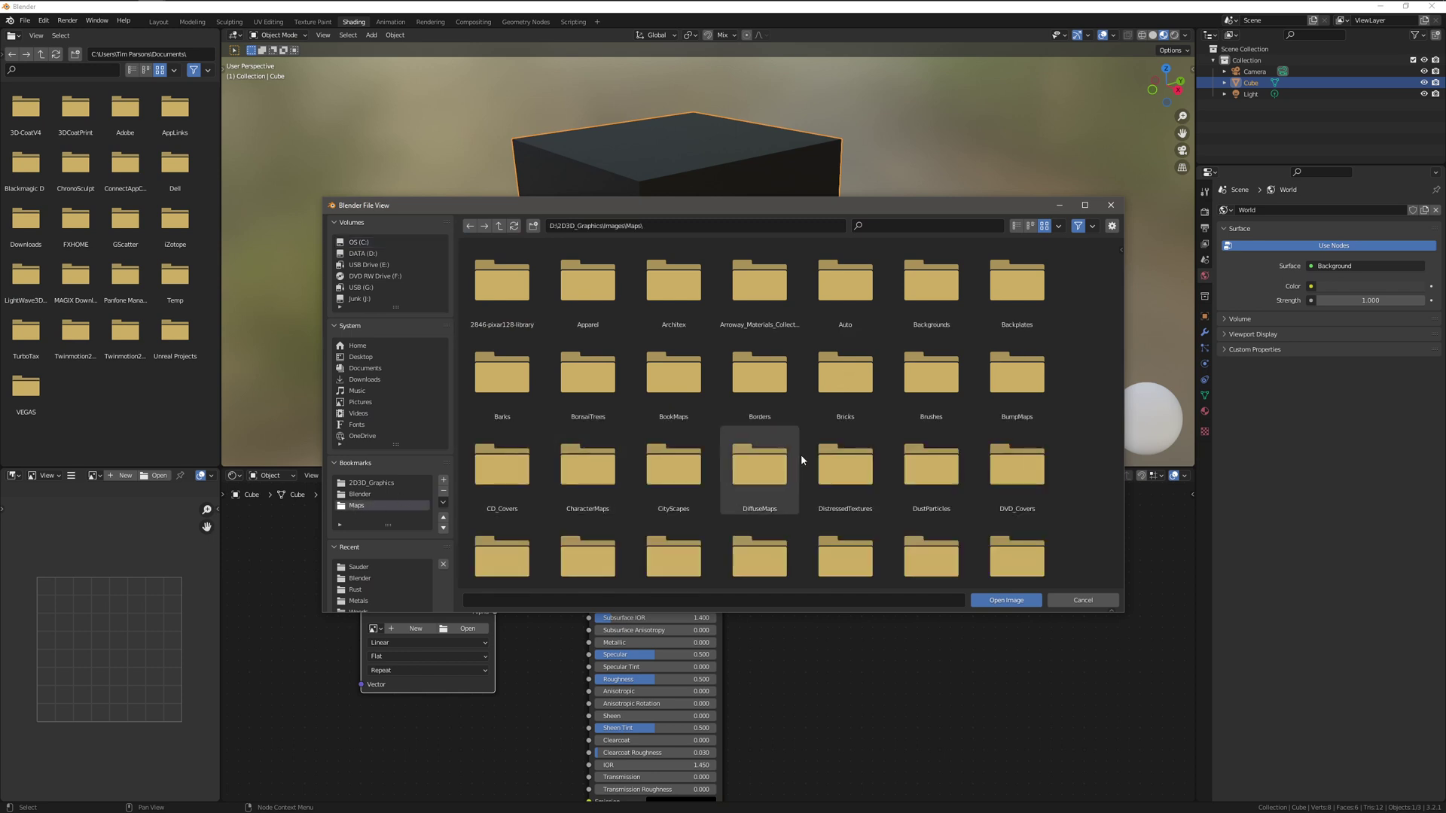
pyautogui.scroll(-2, 1040, 291)
pyautogui.scroll(-10, 973, 459)
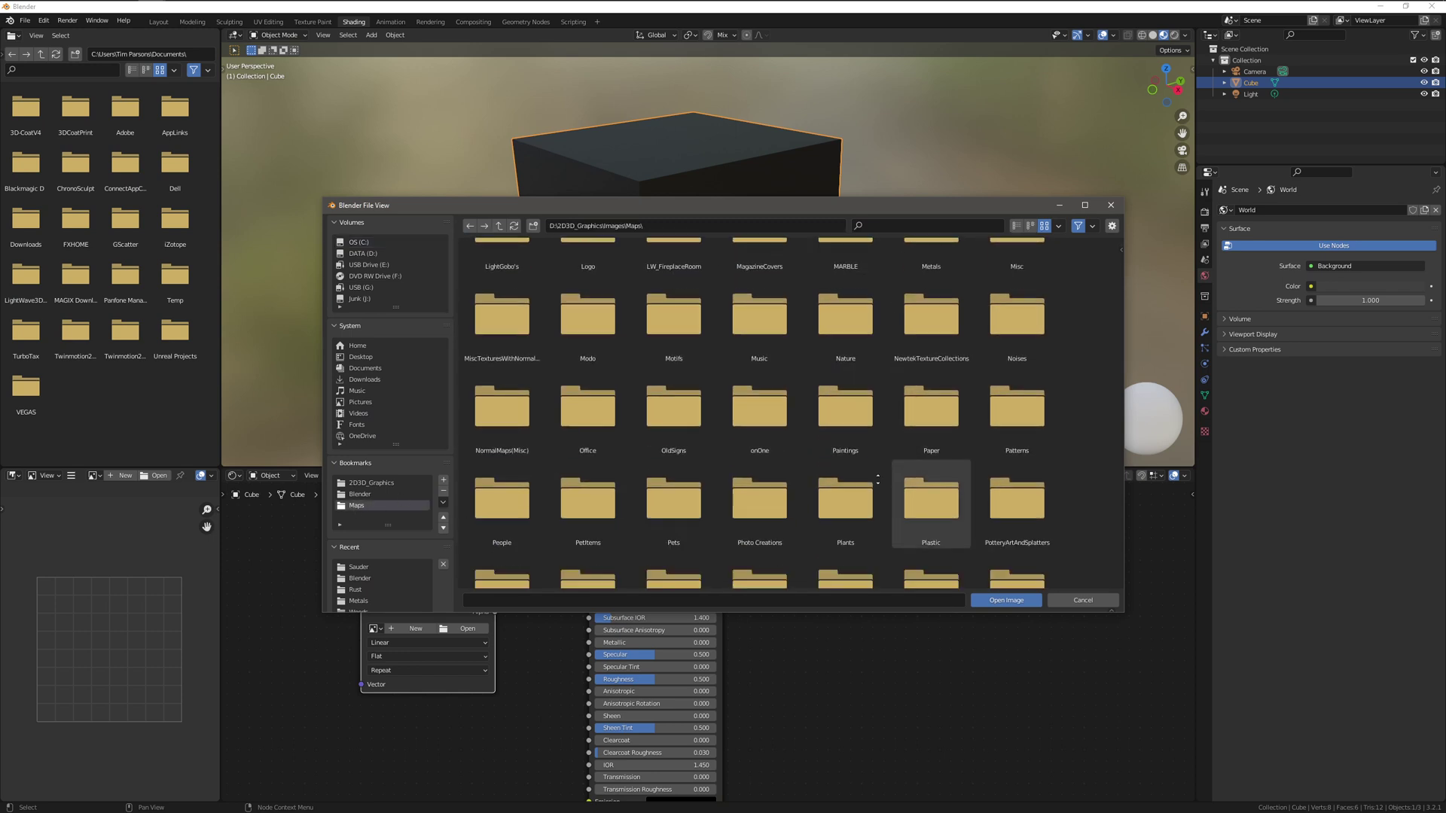
pyautogui.doubleClick(838, 536)
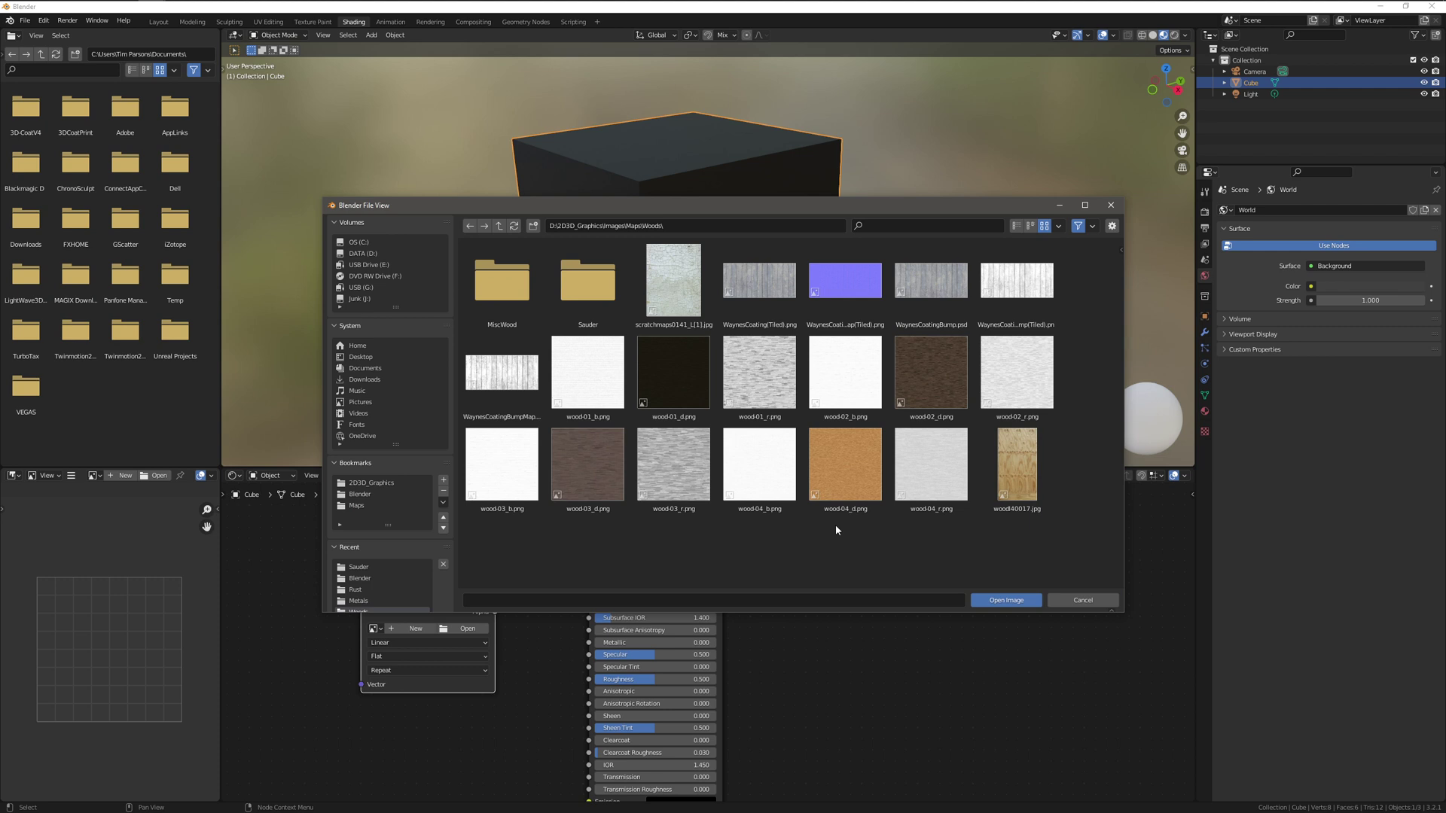
pyautogui.click(581, 281)
pyautogui.doubleClick(581, 281)
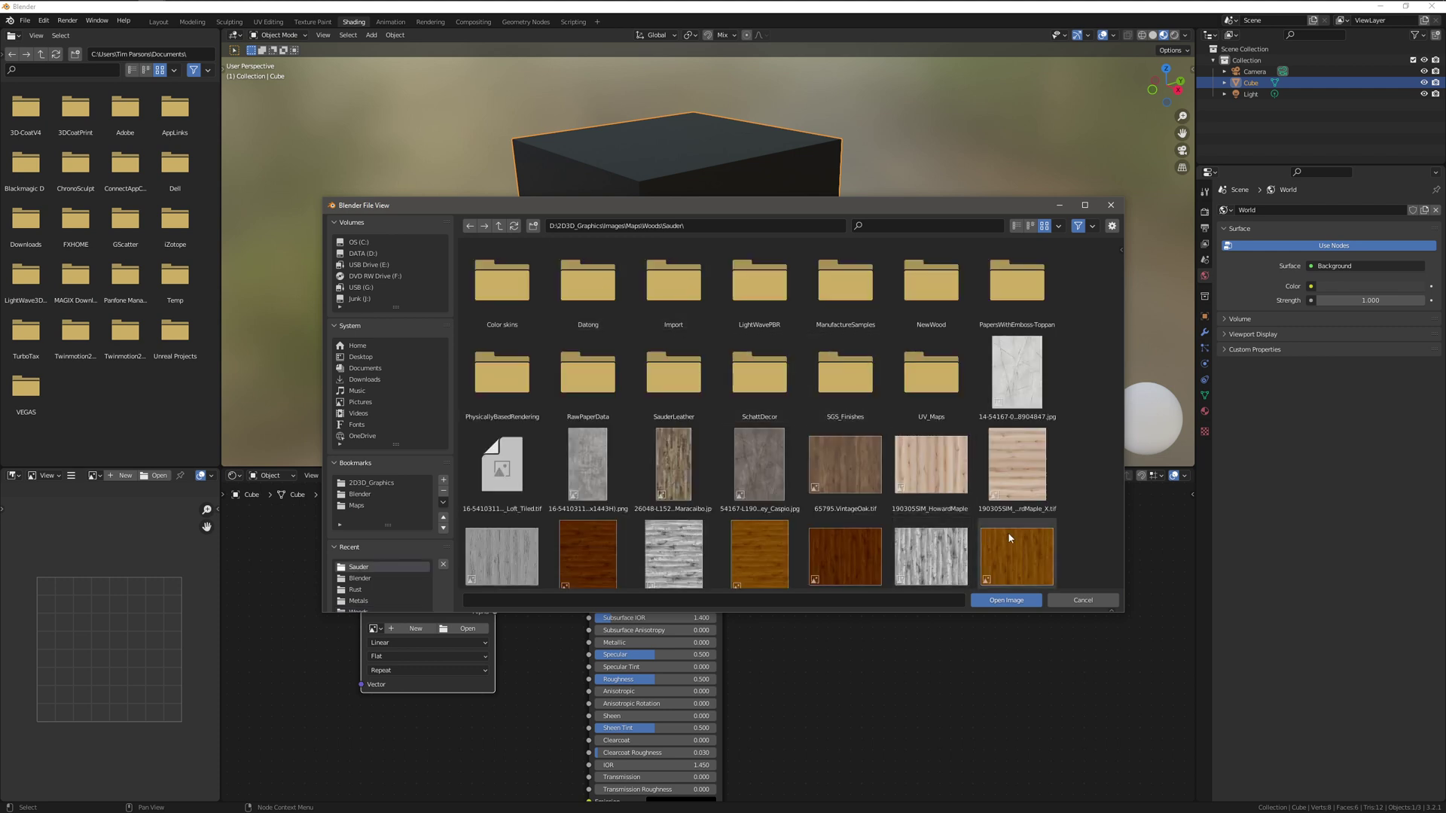
# Load the AntiguaChestnut image into the node, turning the cube magenta.
pyautogui.scroll(-5, 1081, 526)
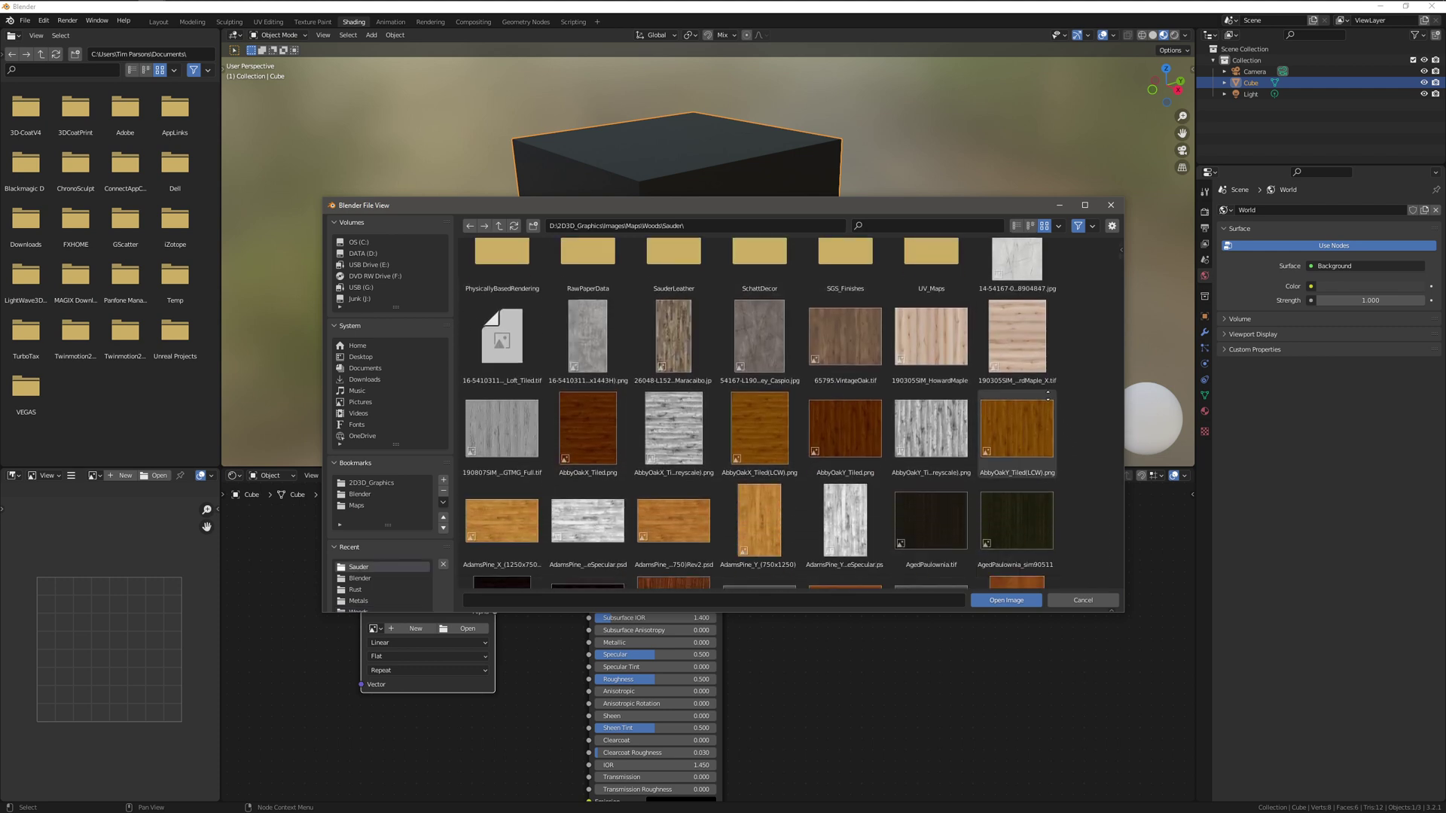
pyautogui.scroll(-3, 1070, 363)
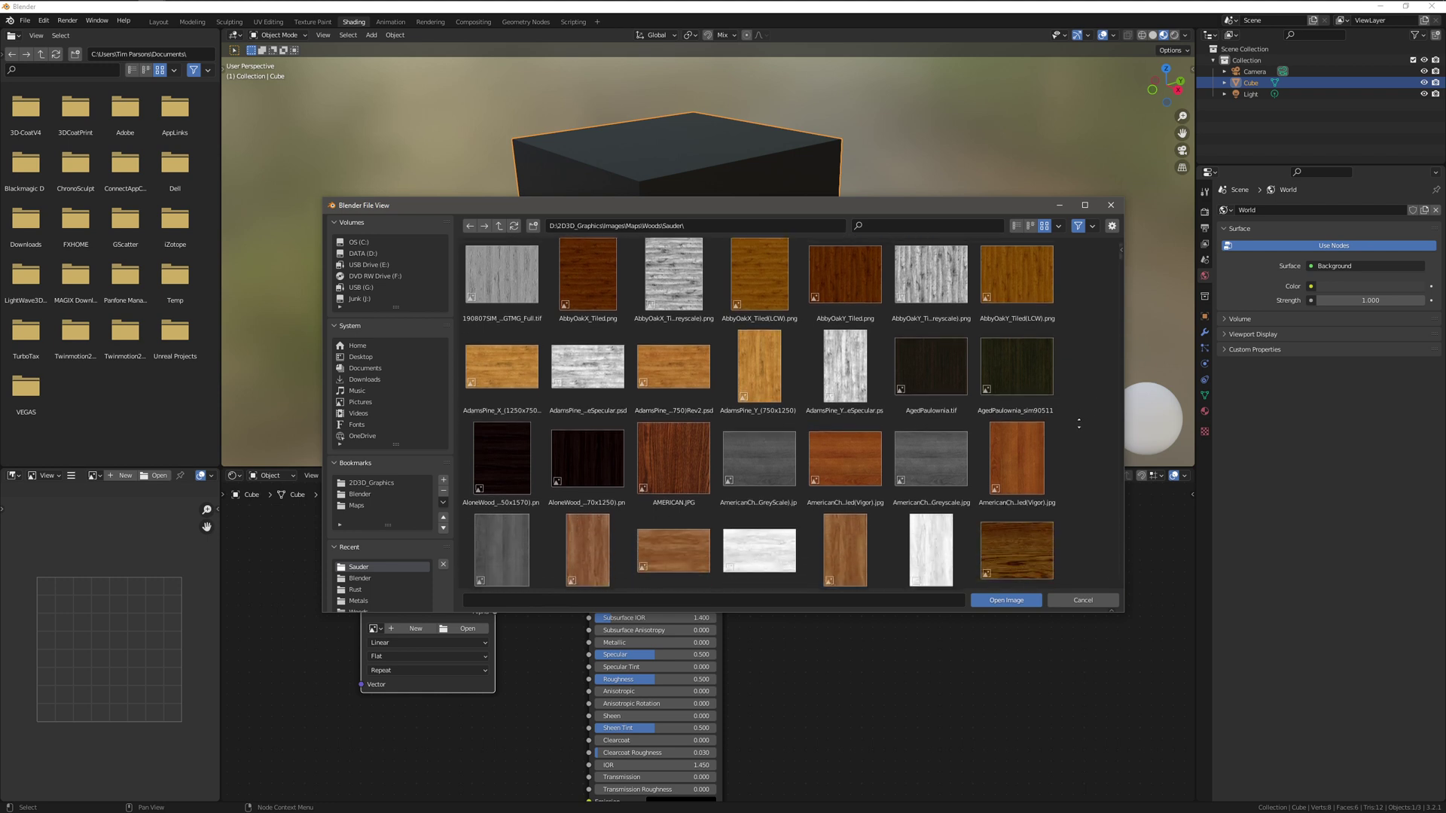
pyautogui.scroll(-2, 1070, 363)
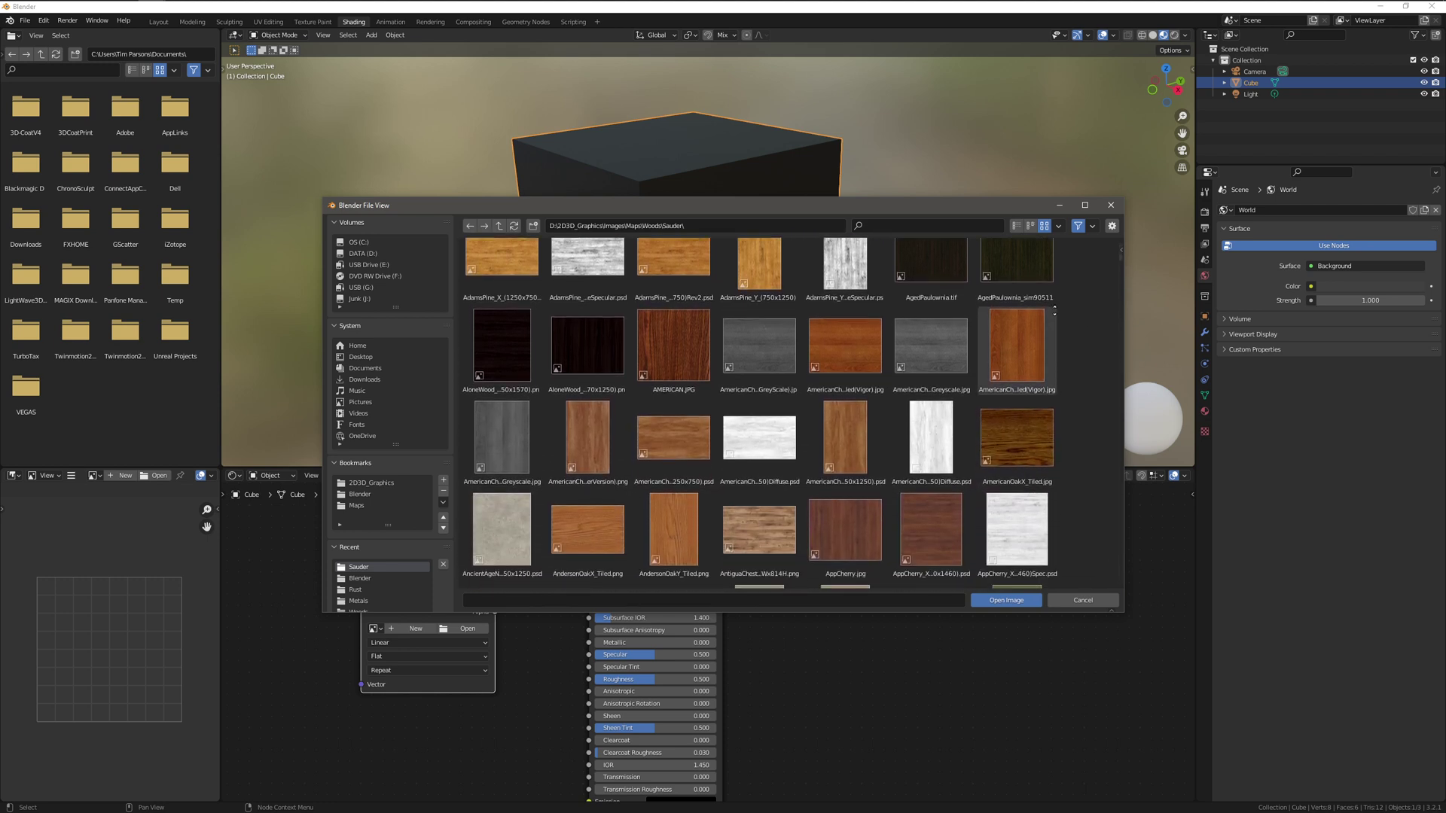
pyautogui.click(760, 533)
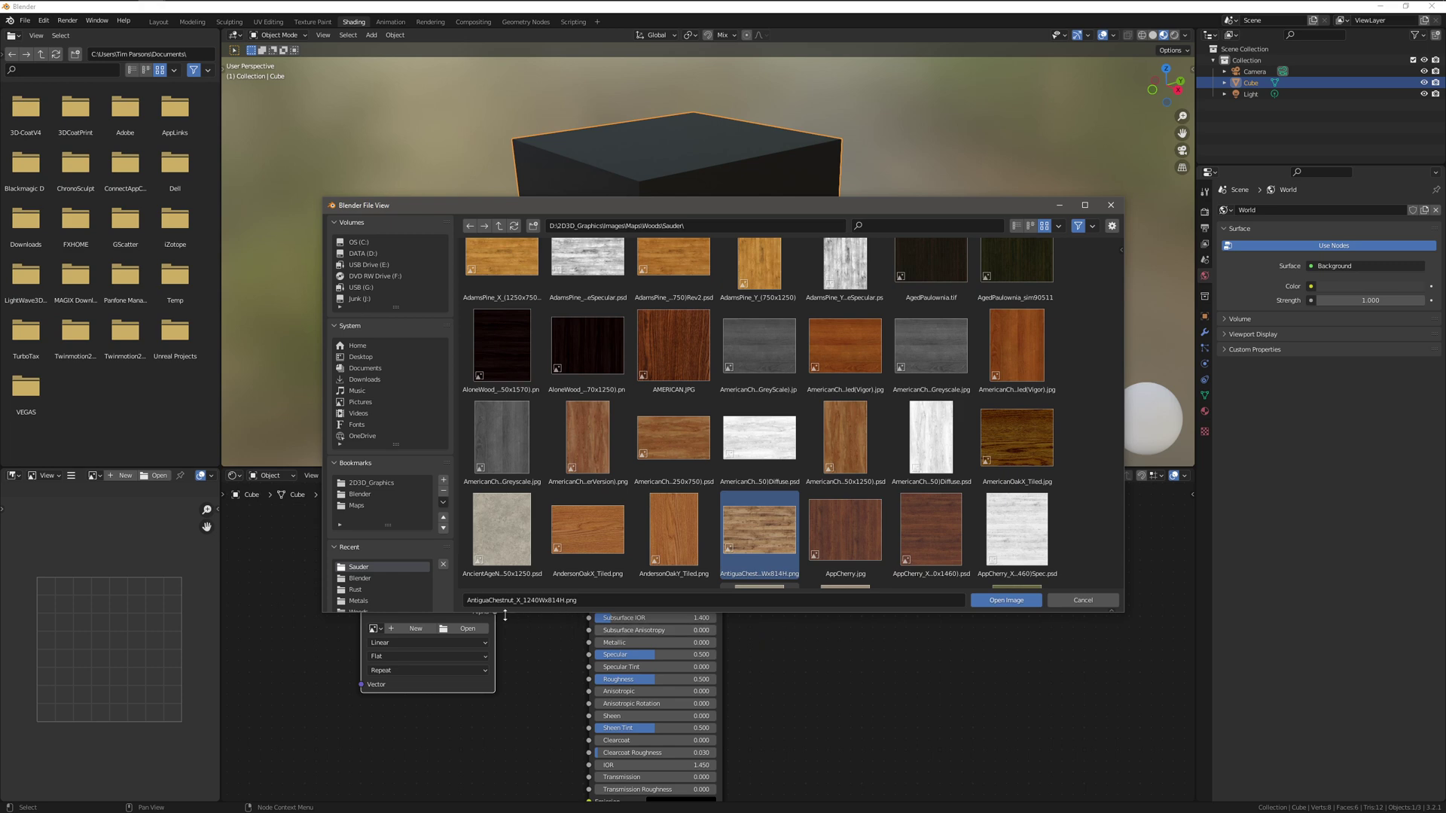
pyautogui.click(1006, 600)
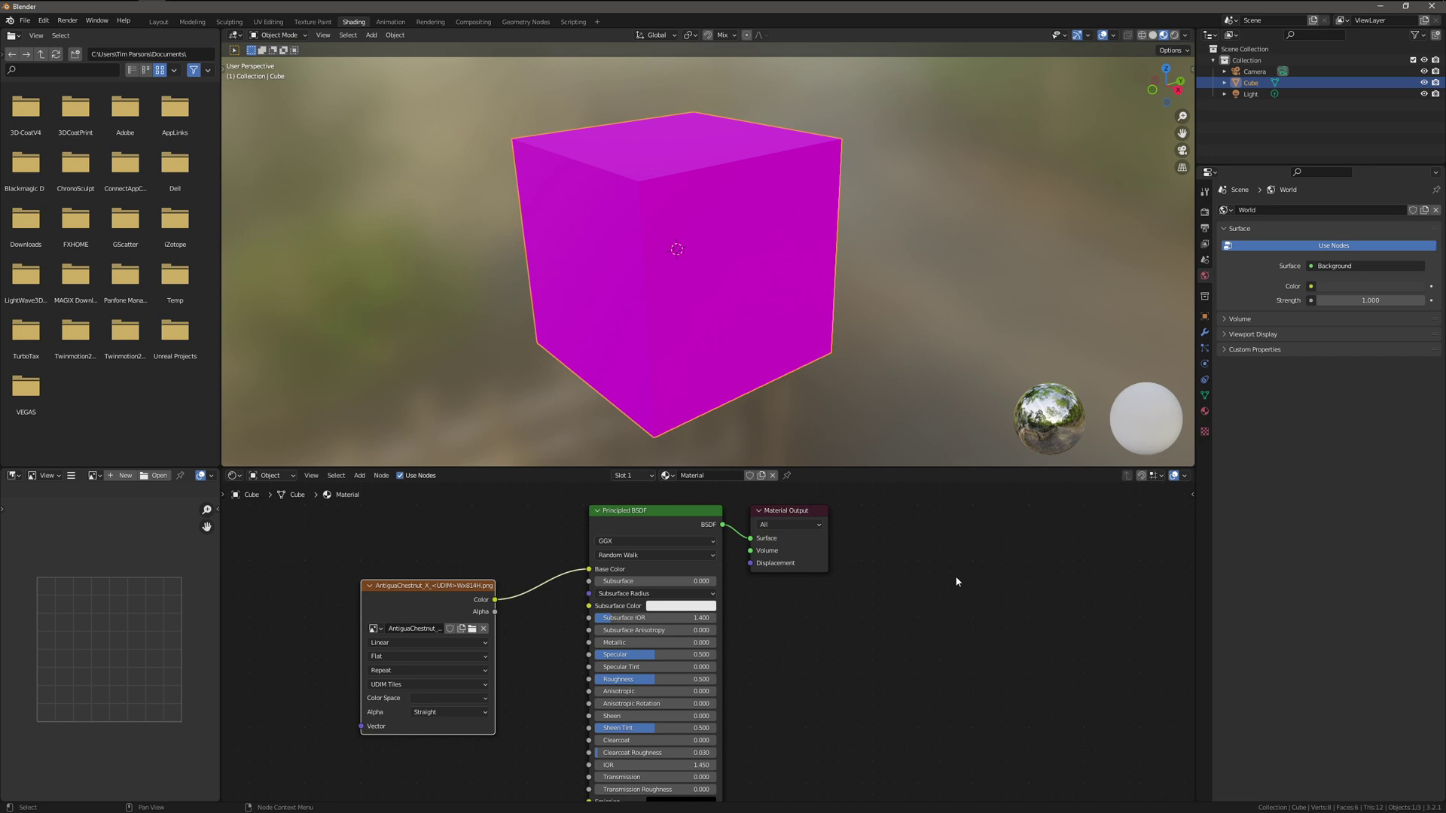
# Assign AntiguaChestnut_X_<UDIM> to the image editor and bring up its Image actions.
pyautogui.moveTo(620, 296); pyautogui.dragTo(658, 304, button='middle')
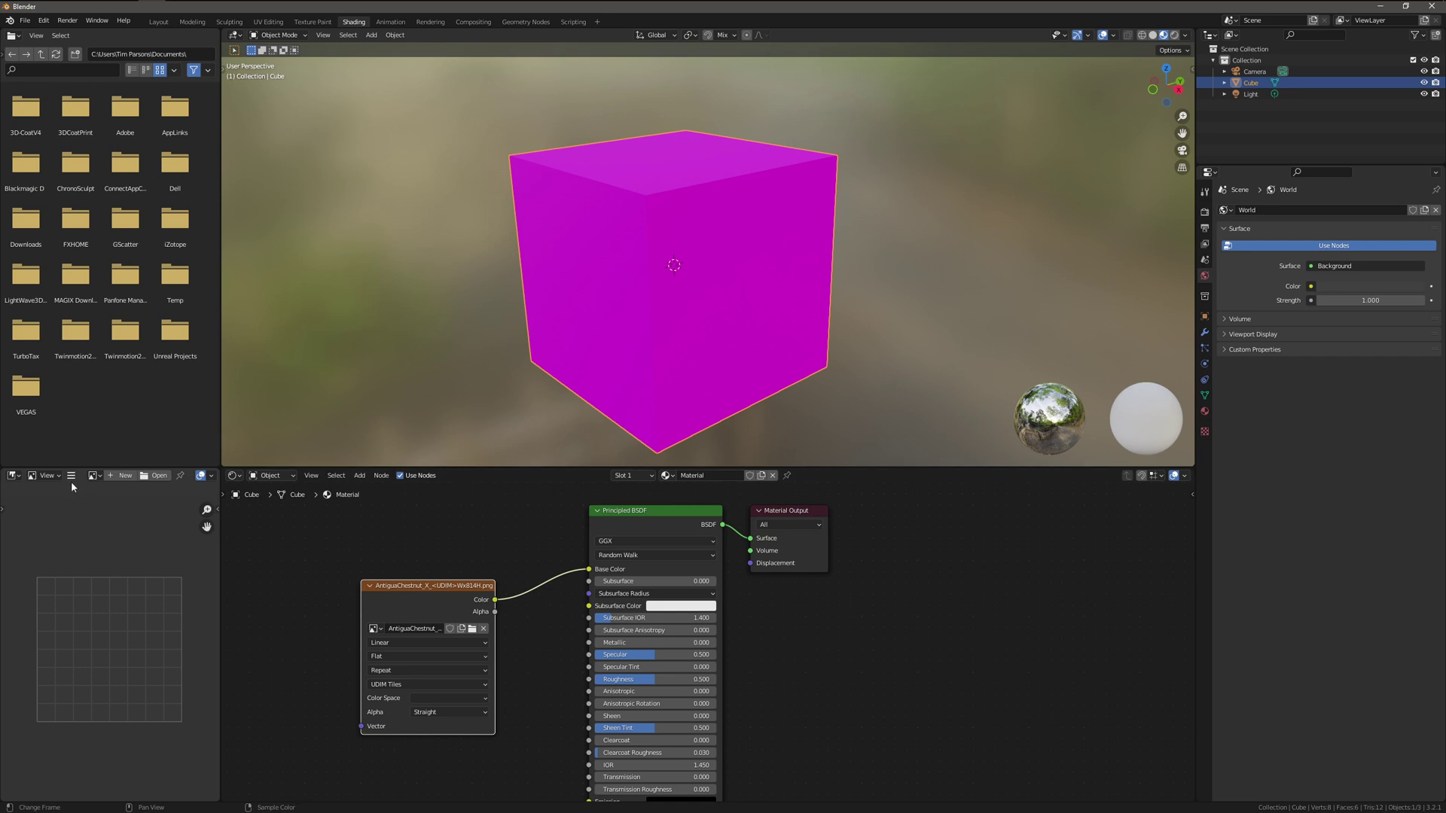
pyautogui.click(93, 476)
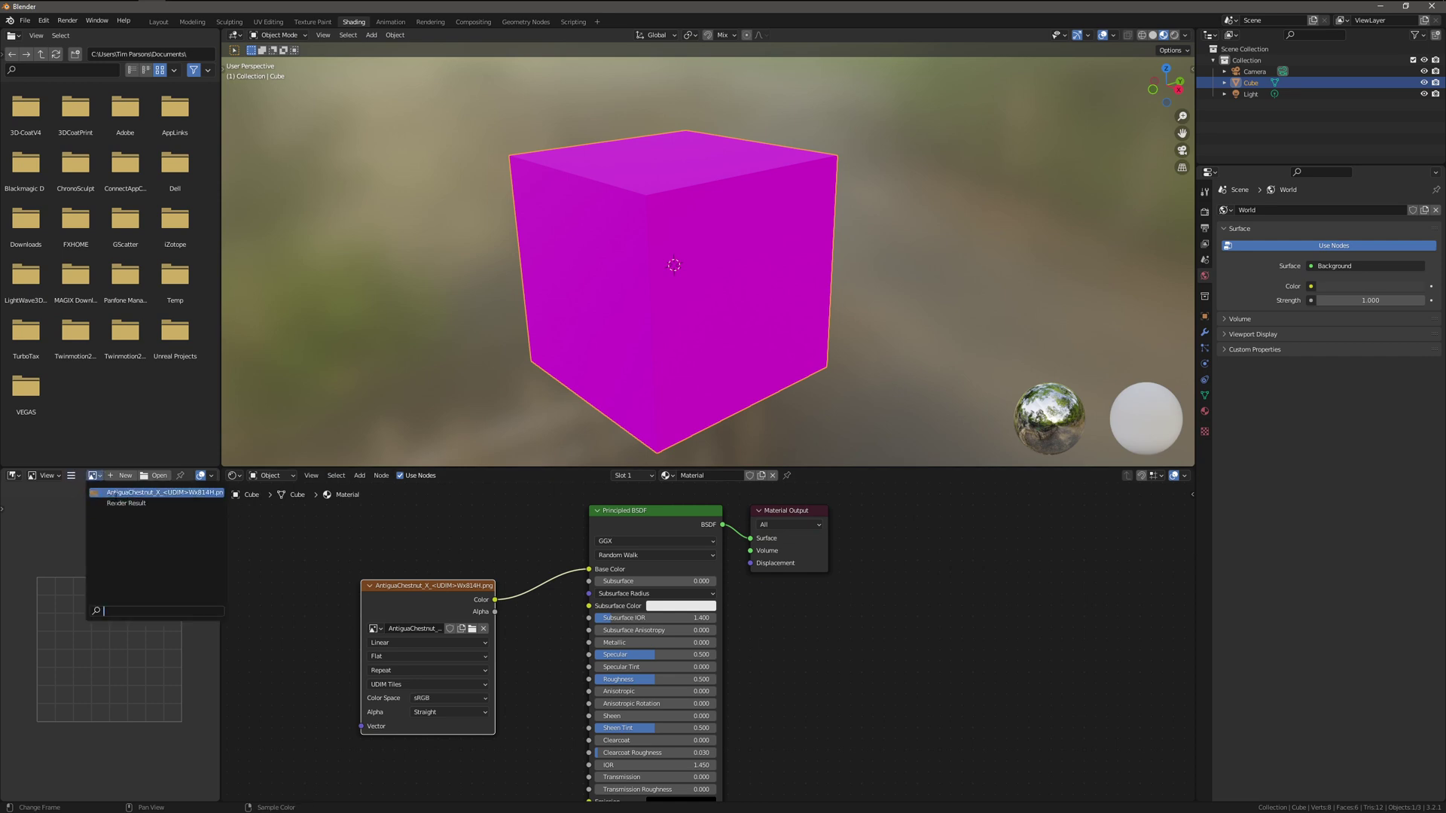
pyautogui.click(122, 494)
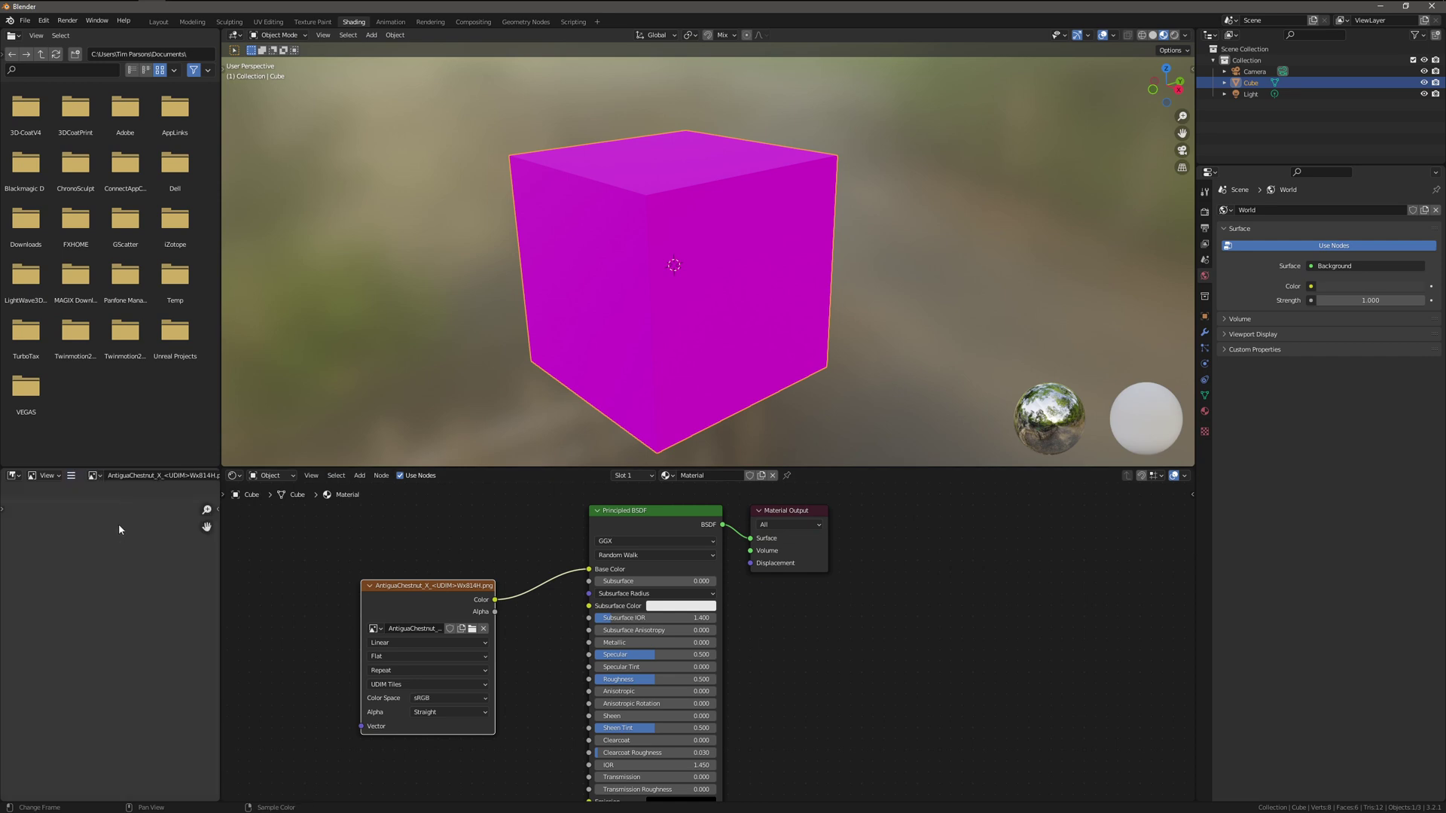
pyautogui.click(96, 476)
pyautogui.click(110, 499)
pyautogui.click(71, 476)
pyautogui.moveTo(89, 503)
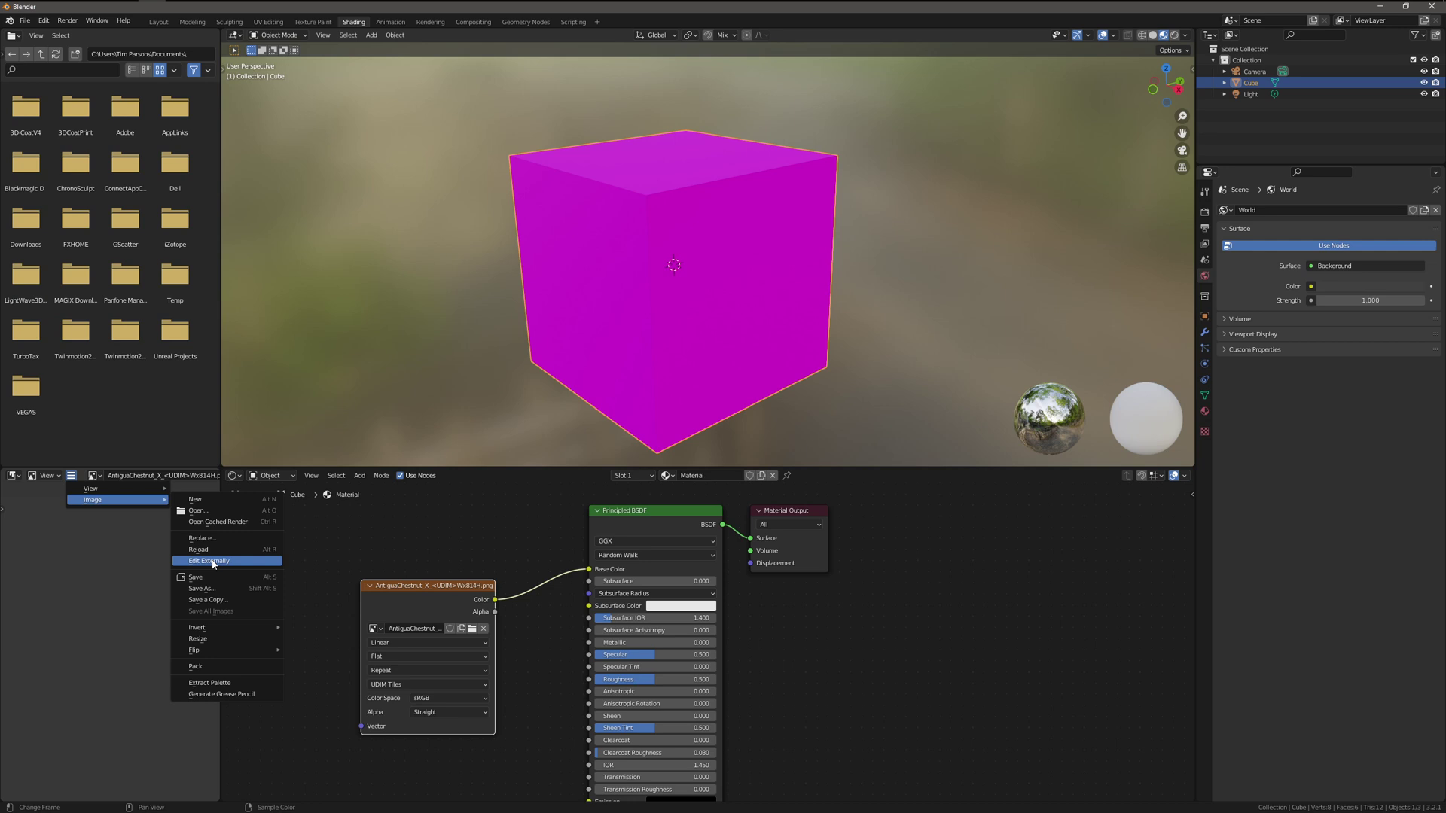
# Replace the chestnut texture's file with 26048-L152742_Maracaibo.jpg from the Sauder folder.
pyautogui.click(202, 539)
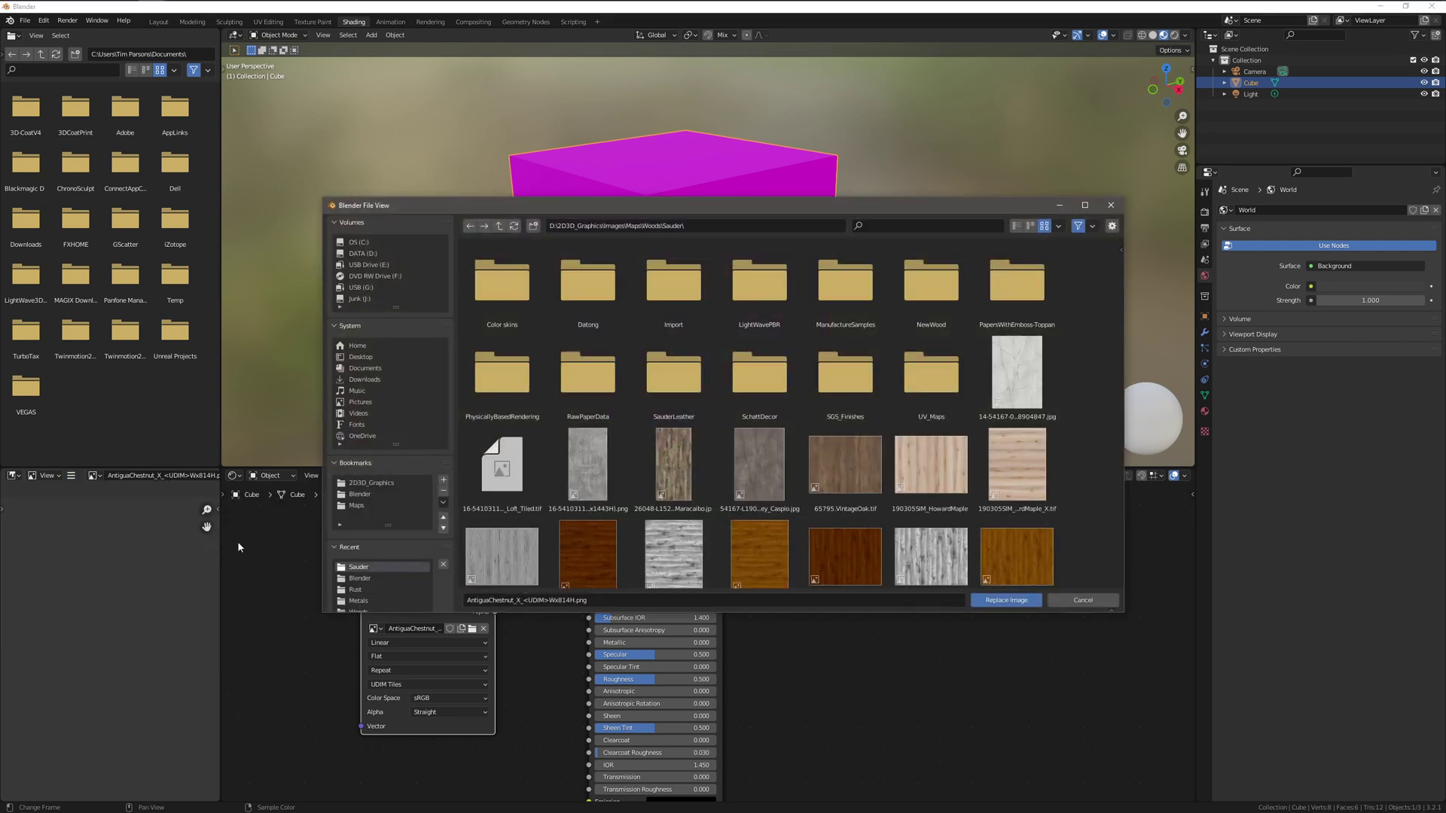
pyautogui.click(683, 480)
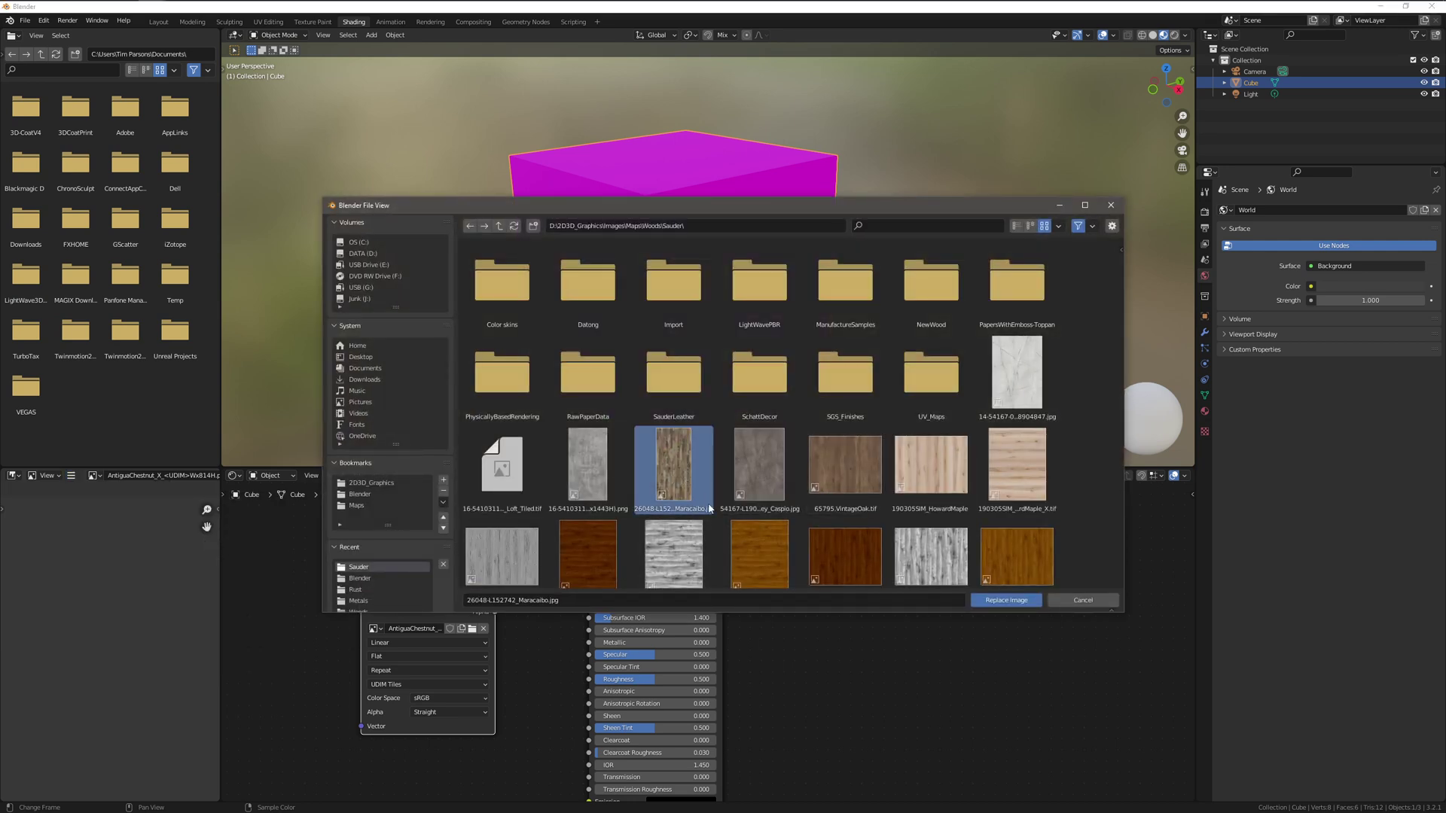
pyautogui.click(1002, 600)
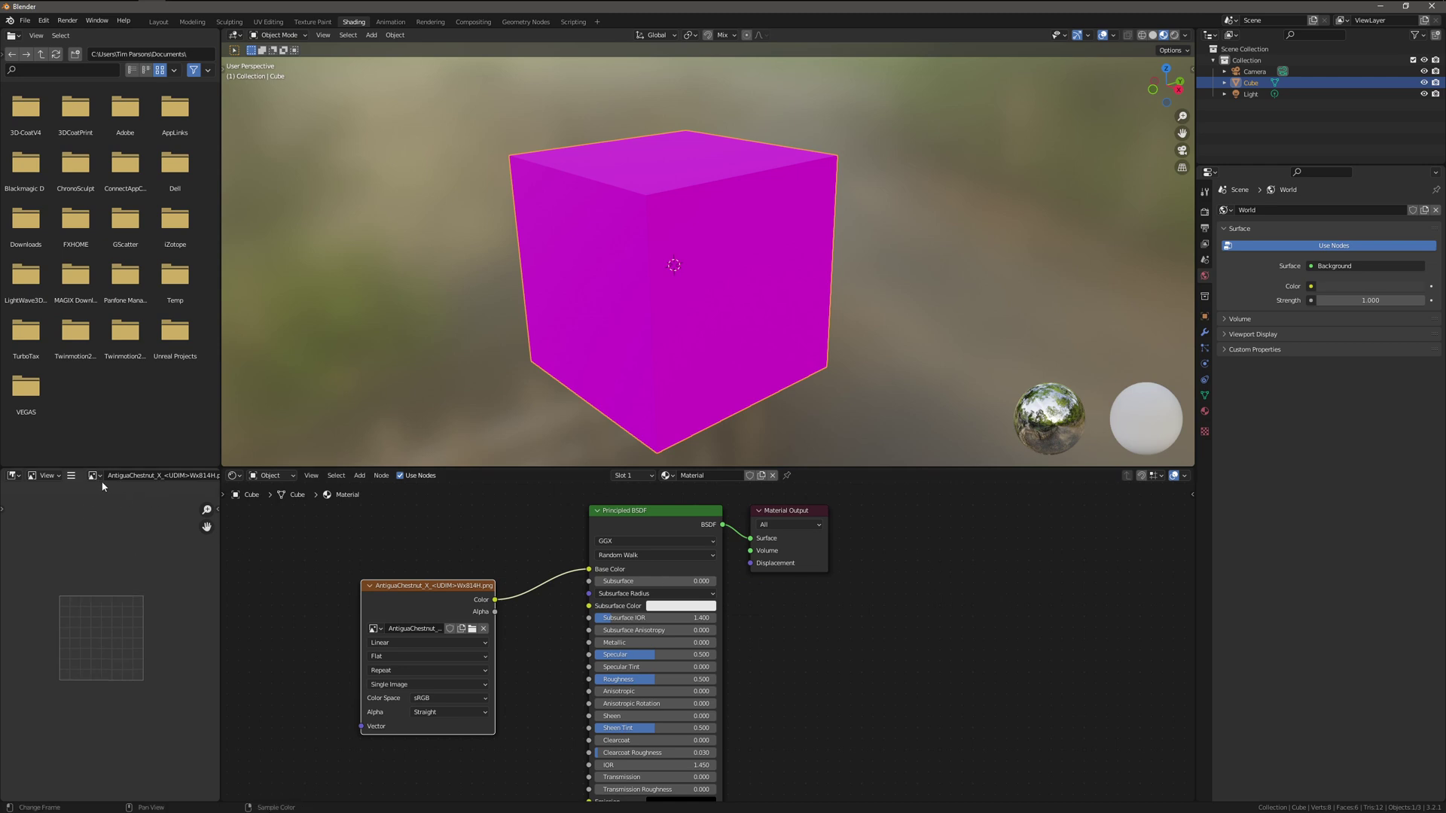
# Rename the image to 'xdfg' and display it in the image viewer.
pyautogui.doubleClick(151, 478)
pyautogui.press('BackSpace')
pyautogui.write('xdfgfsgsfg')
pyautogui.press('Return')
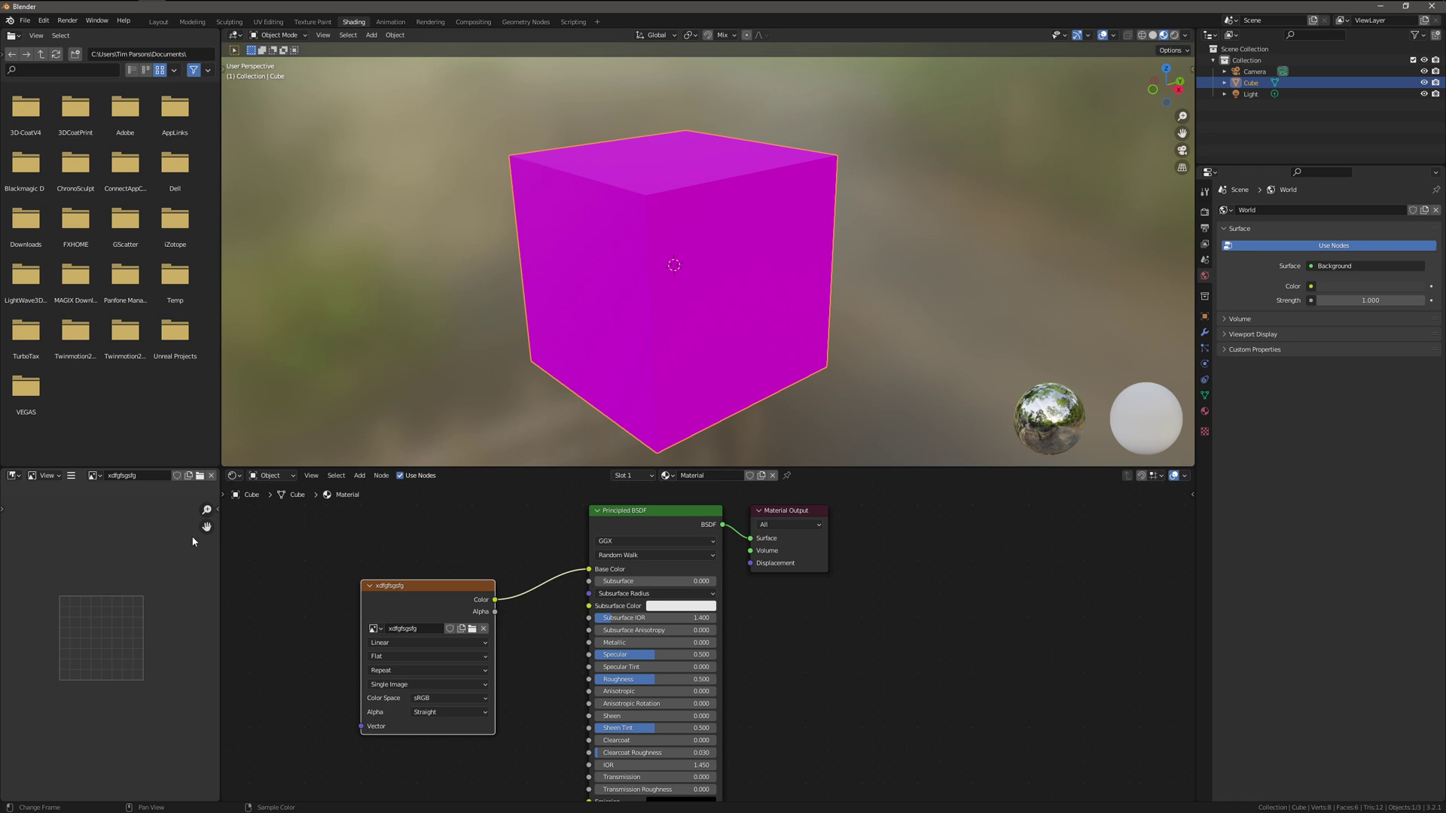
pyautogui.click(93, 475)
pyautogui.click(107, 503)
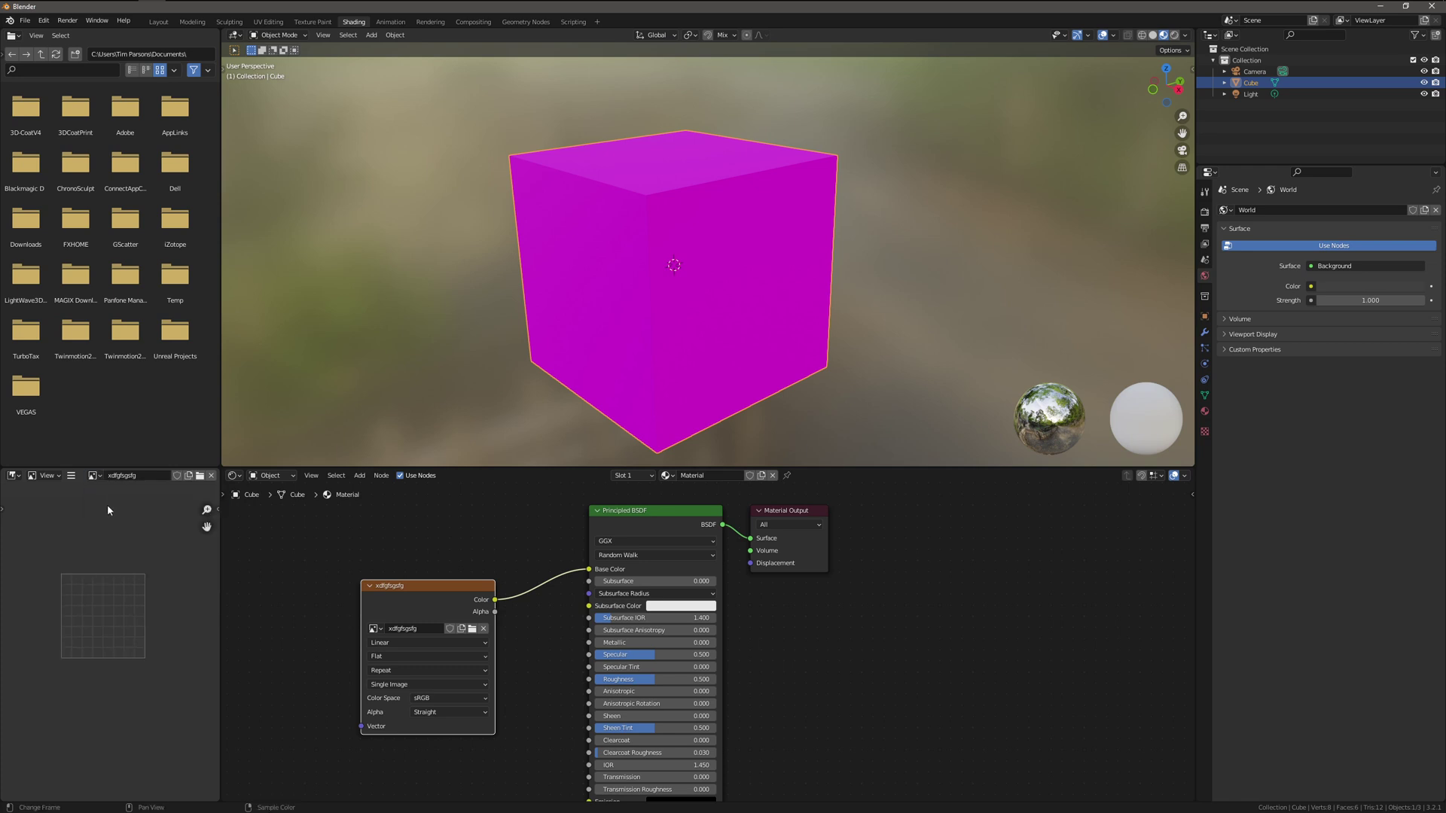
pyautogui.moveTo(103, 565); pyautogui.dragTo(112, 587, button='middle')
pyautogui.scroll(2, 112, 587)
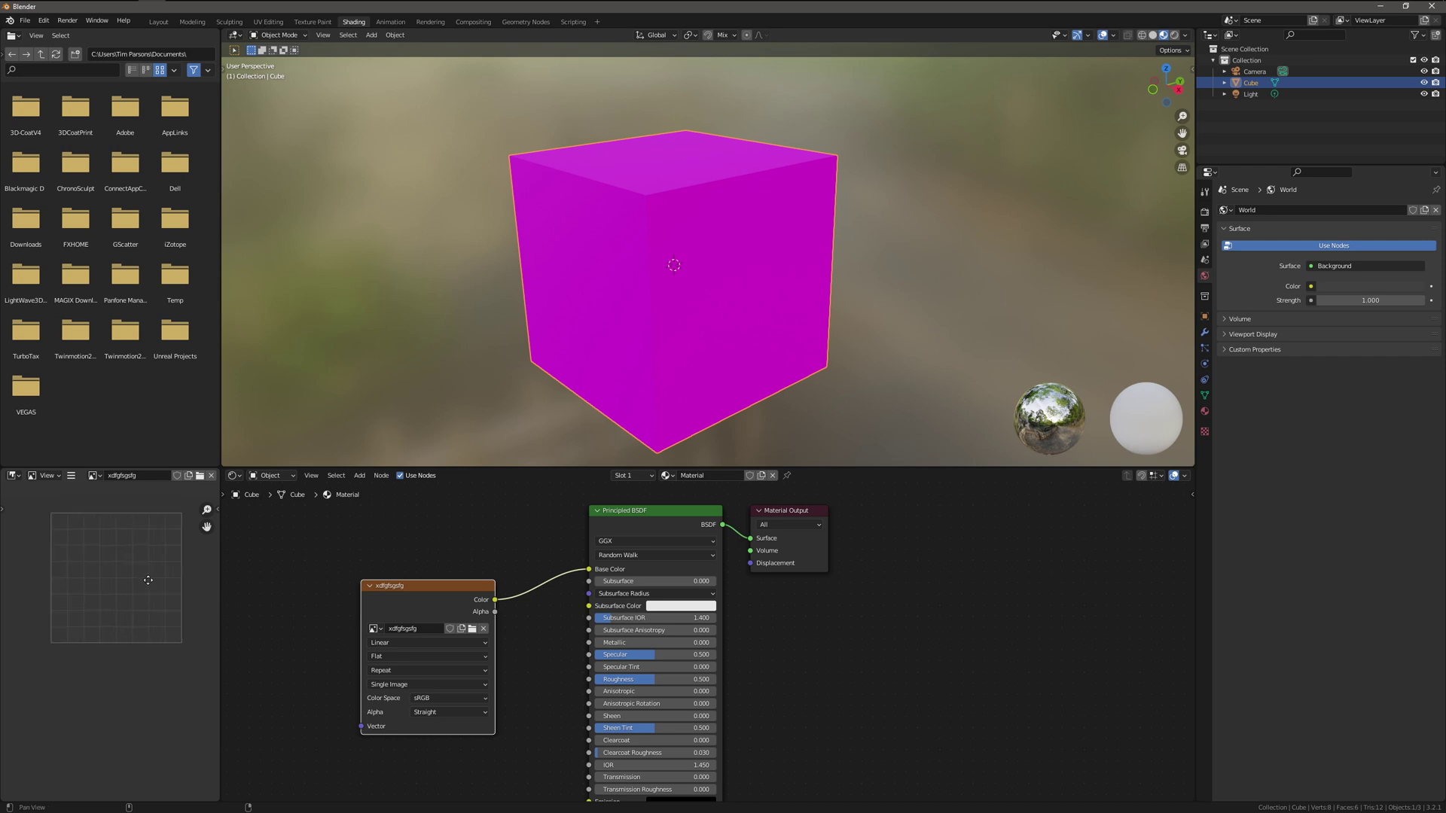
# Orbit around the magenta cube and nudge the image texture node up and right.
pyautogui.moveTo(608, 349); pyautogui.dragTo(626, 327, button='middle')
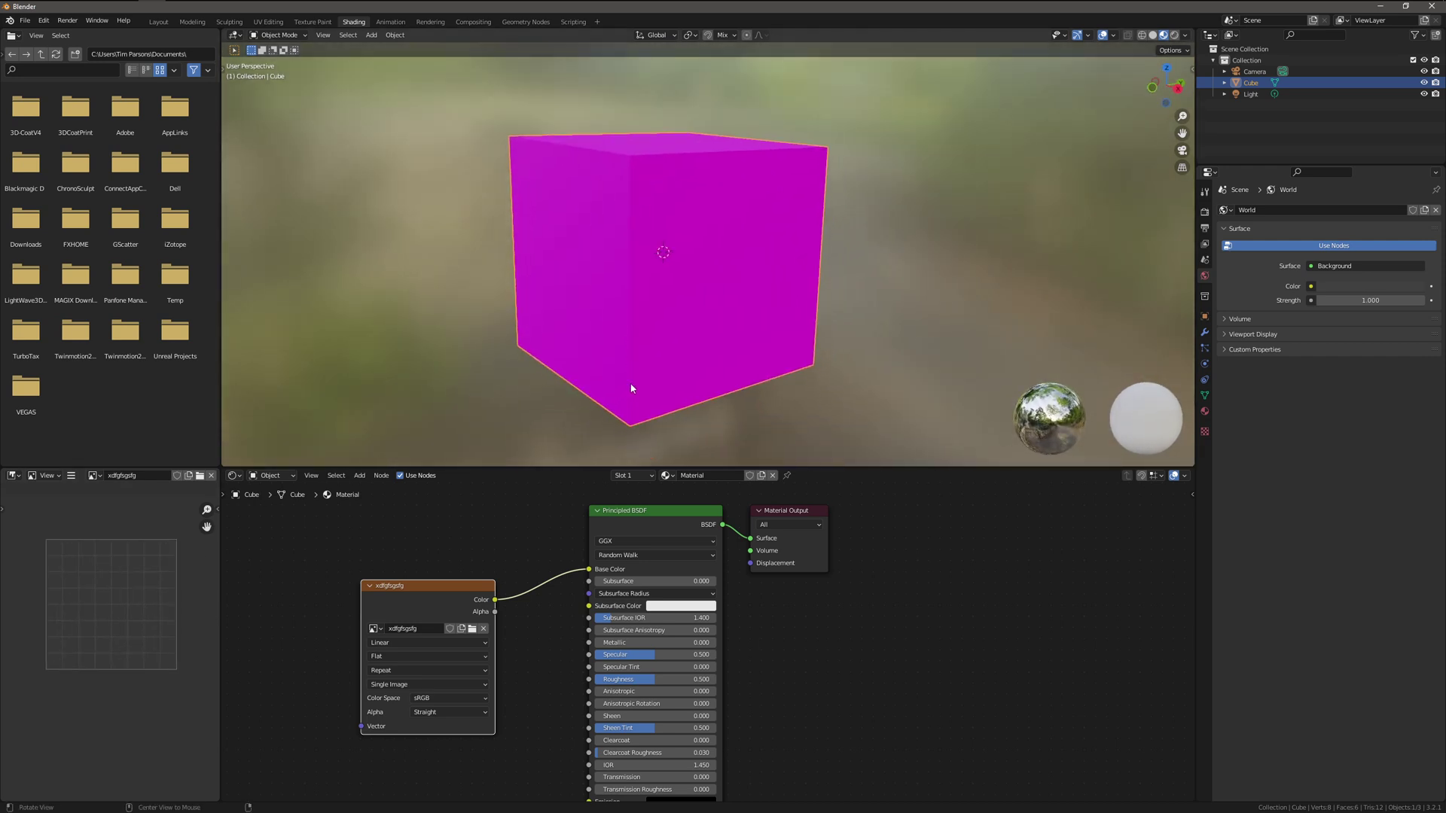
pyautogui.moveTo(633, 391); pyautogui.dragTo(580, 330, button='middle')
pyautogui.moveTo(426, 586); pyautogui.dragTo(431, 570)
pyautogui.moveTo(558, 294); pyautogui.dragTo(633, 300, button='middle')
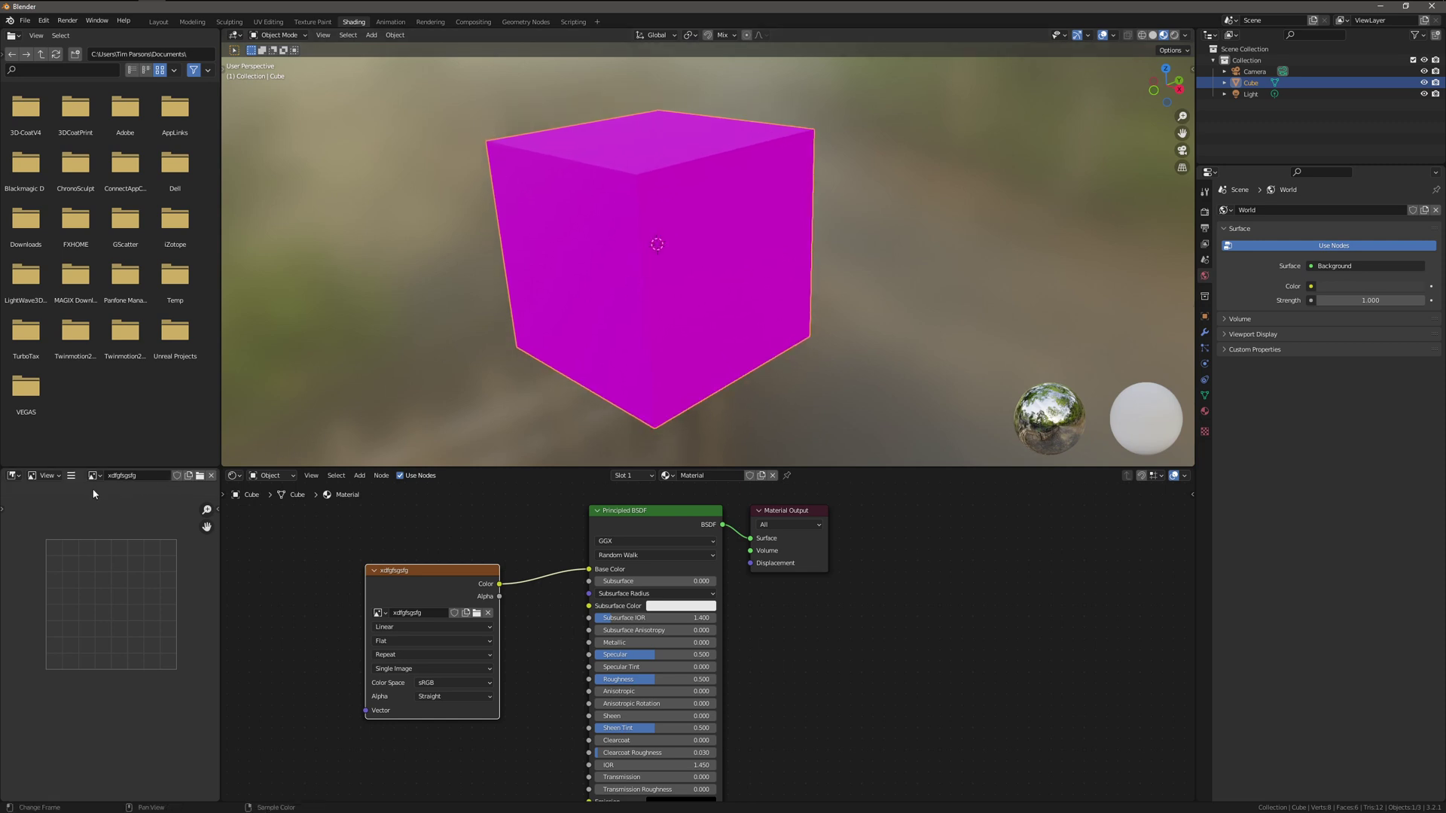
# Show the Image Editor's main menu with its Image submenu.
pyautogui.click(47, 476)
pyautogui.click(71, 475)
pyautogui.moveTo(88, 494)
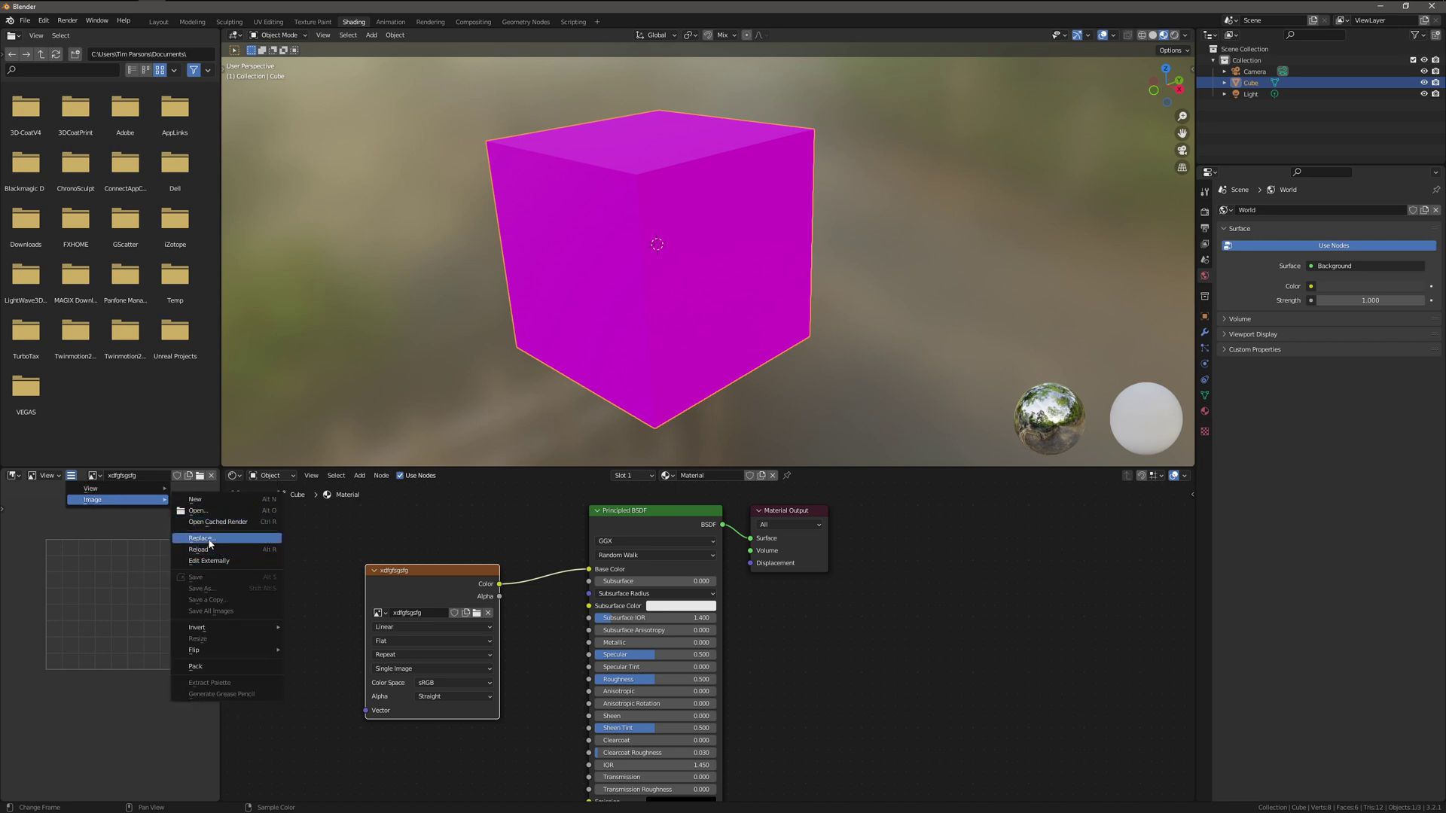
pyautogui.click(202, 538)
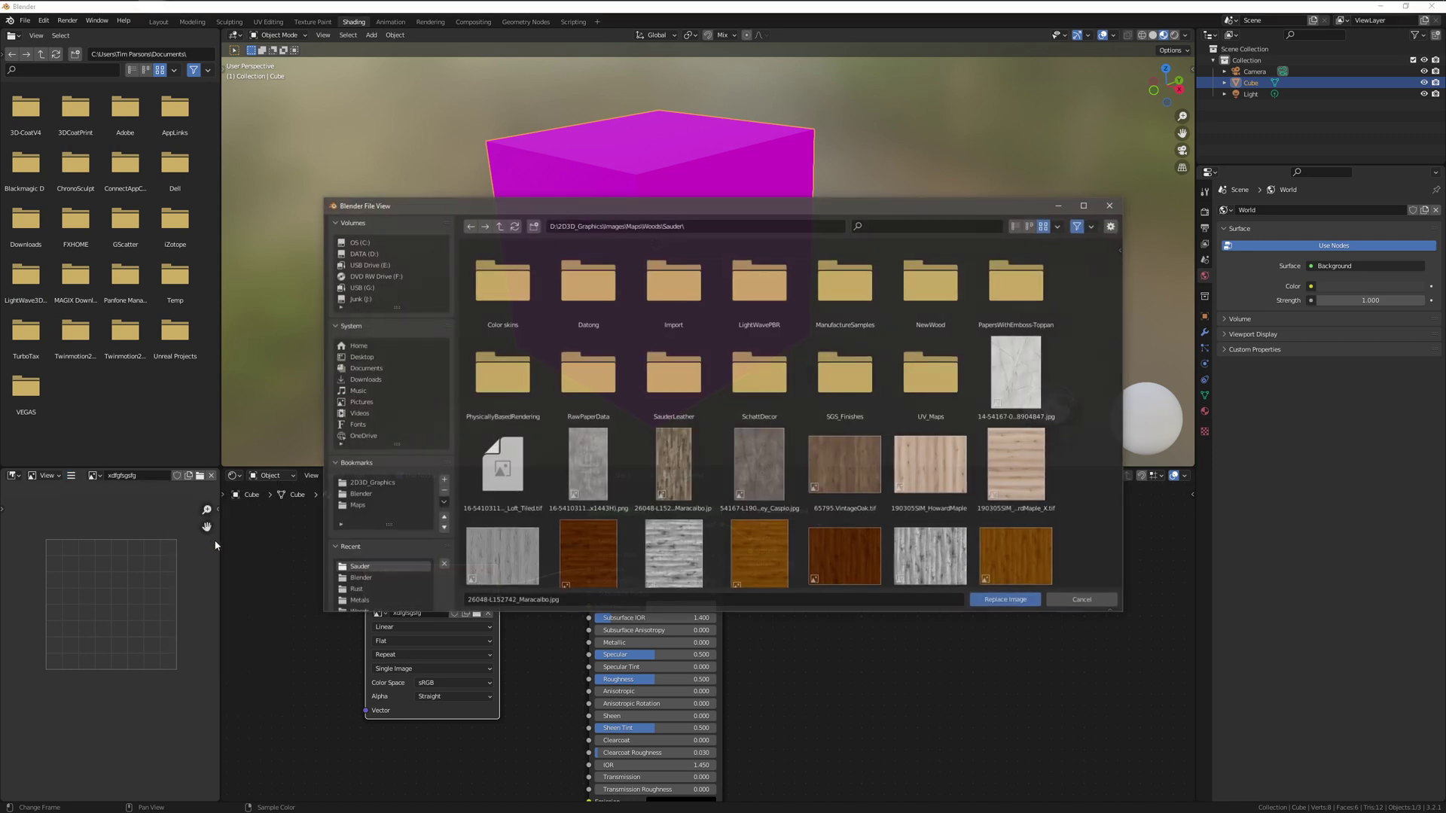
pyautogui.click(870, 491)
pyautogui.click(1002, 600)
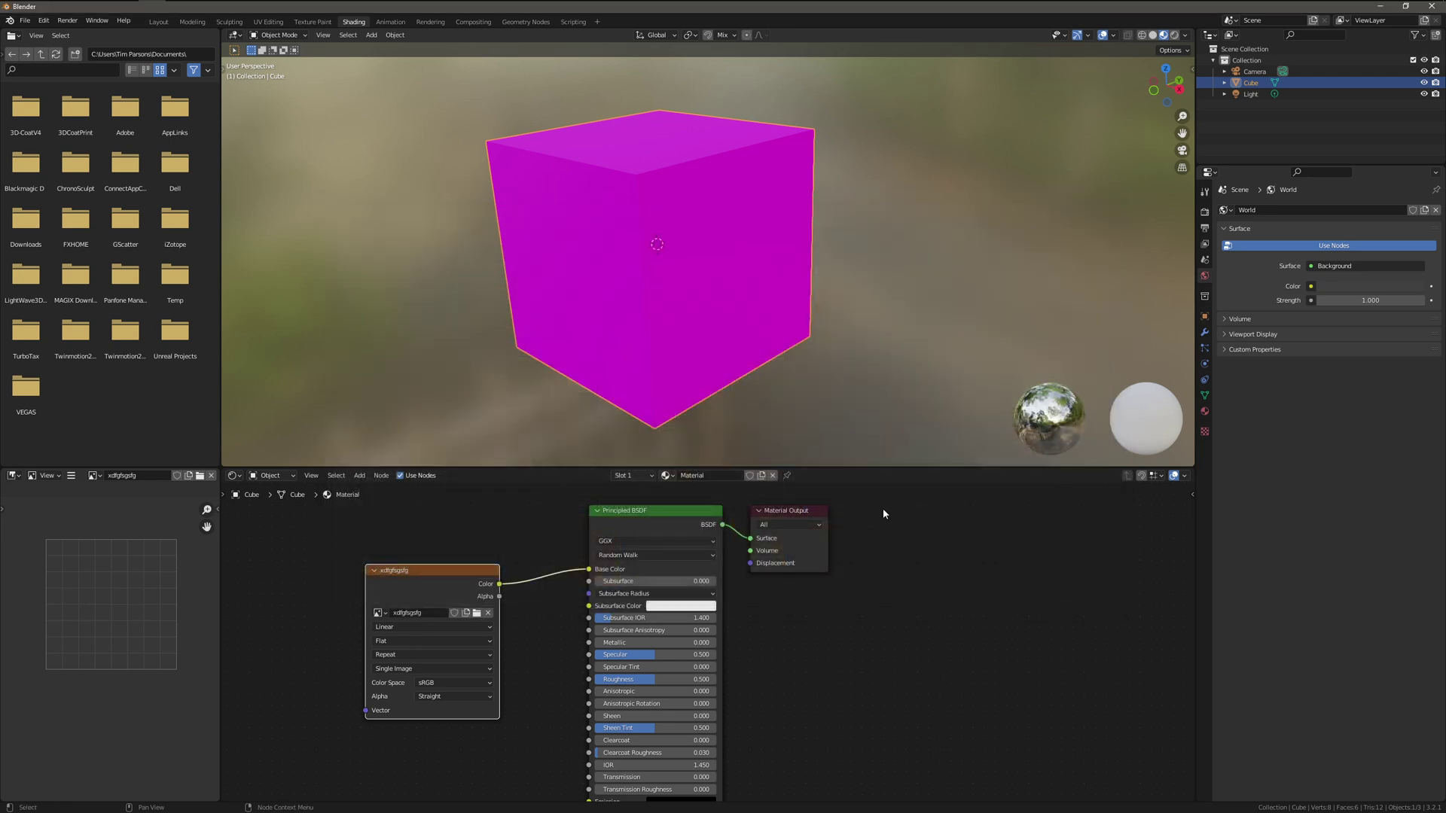
pyautogui.moveTo(637, 355)
pyautogui.mouseDown(button='middle')
pyautogui.moveTo(613, 347)
pyautogui.moveTo(612, 361)
pyautogui.mouseUp(button='middle')
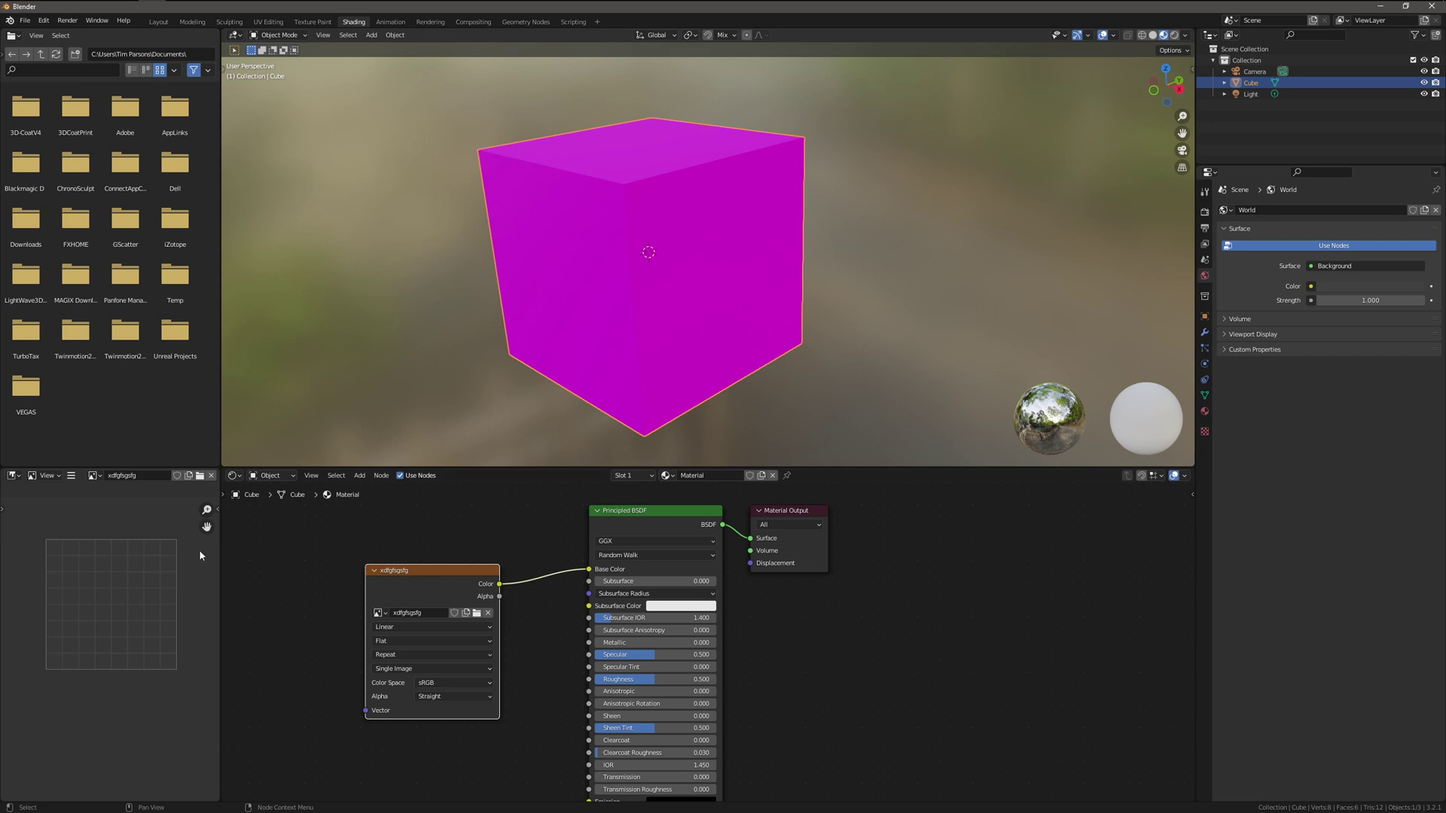
pyautogui.click(94, 476)
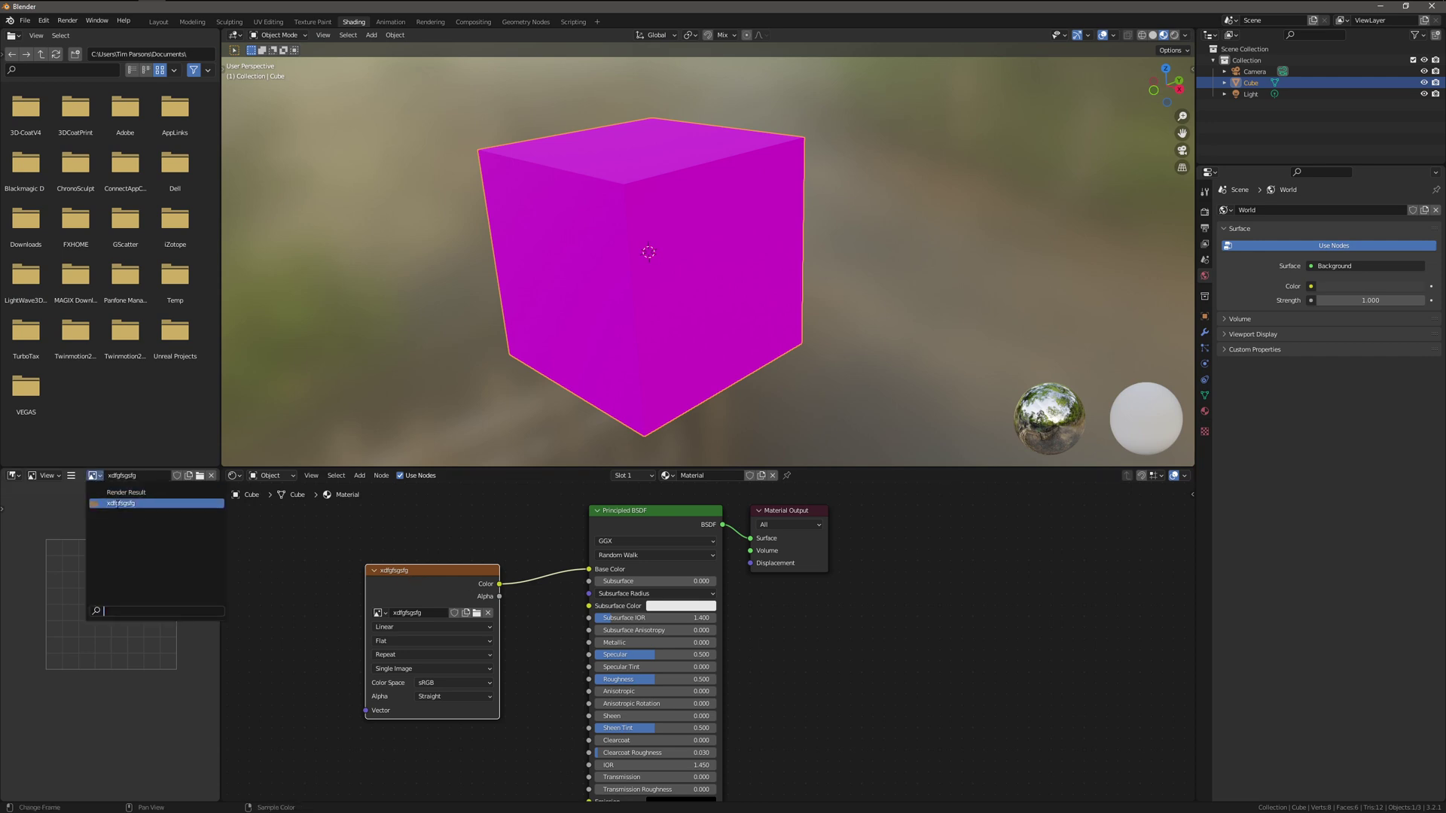
pyautogui.click(114, 504)
pyautogui.moveTo(643, 332); pyautogui.dragTo(625, 355, button='middle')
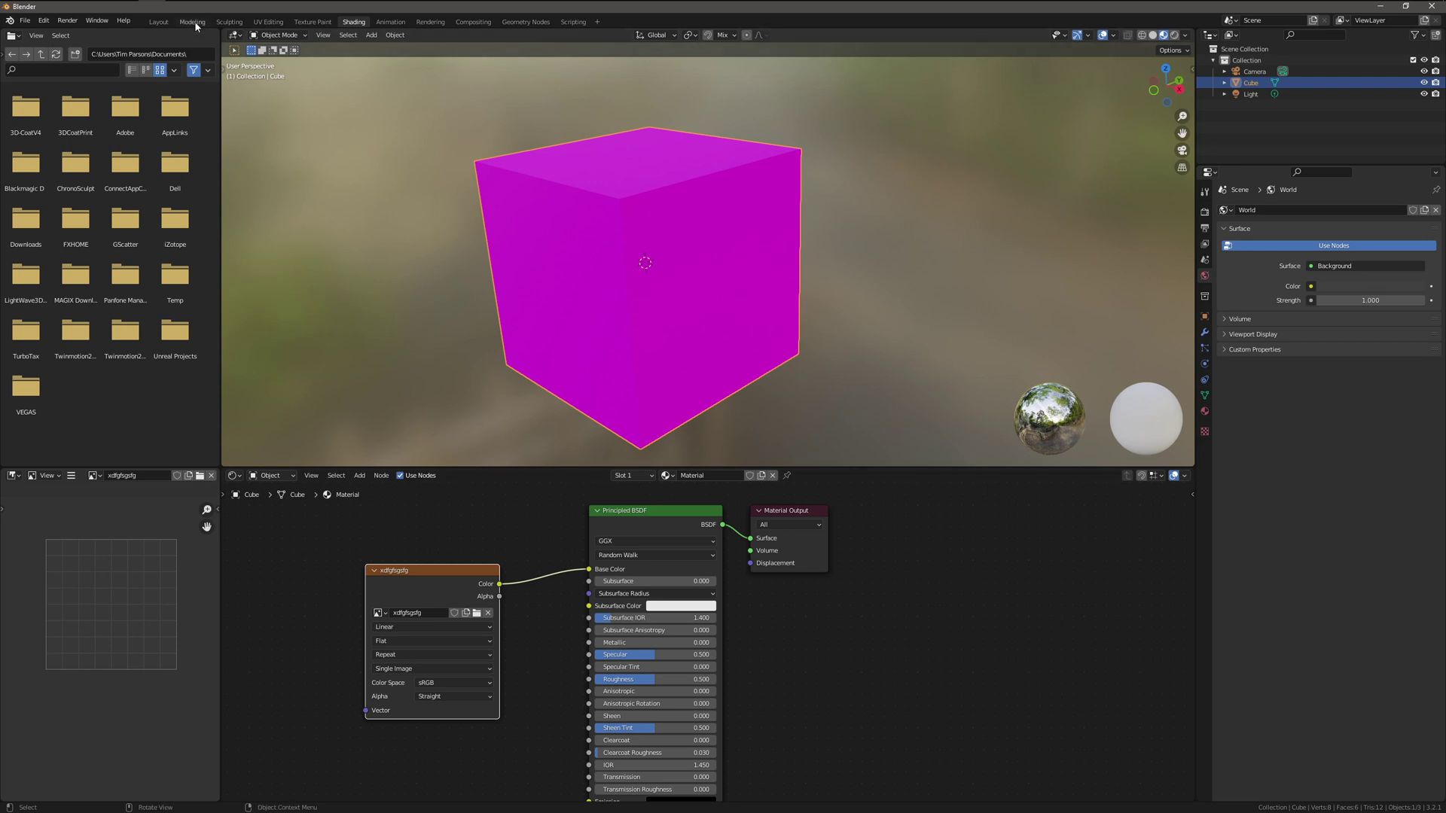
# From Layout, start a new General scene, discarding unsaved changes.
pyautogui.click(159, 21)
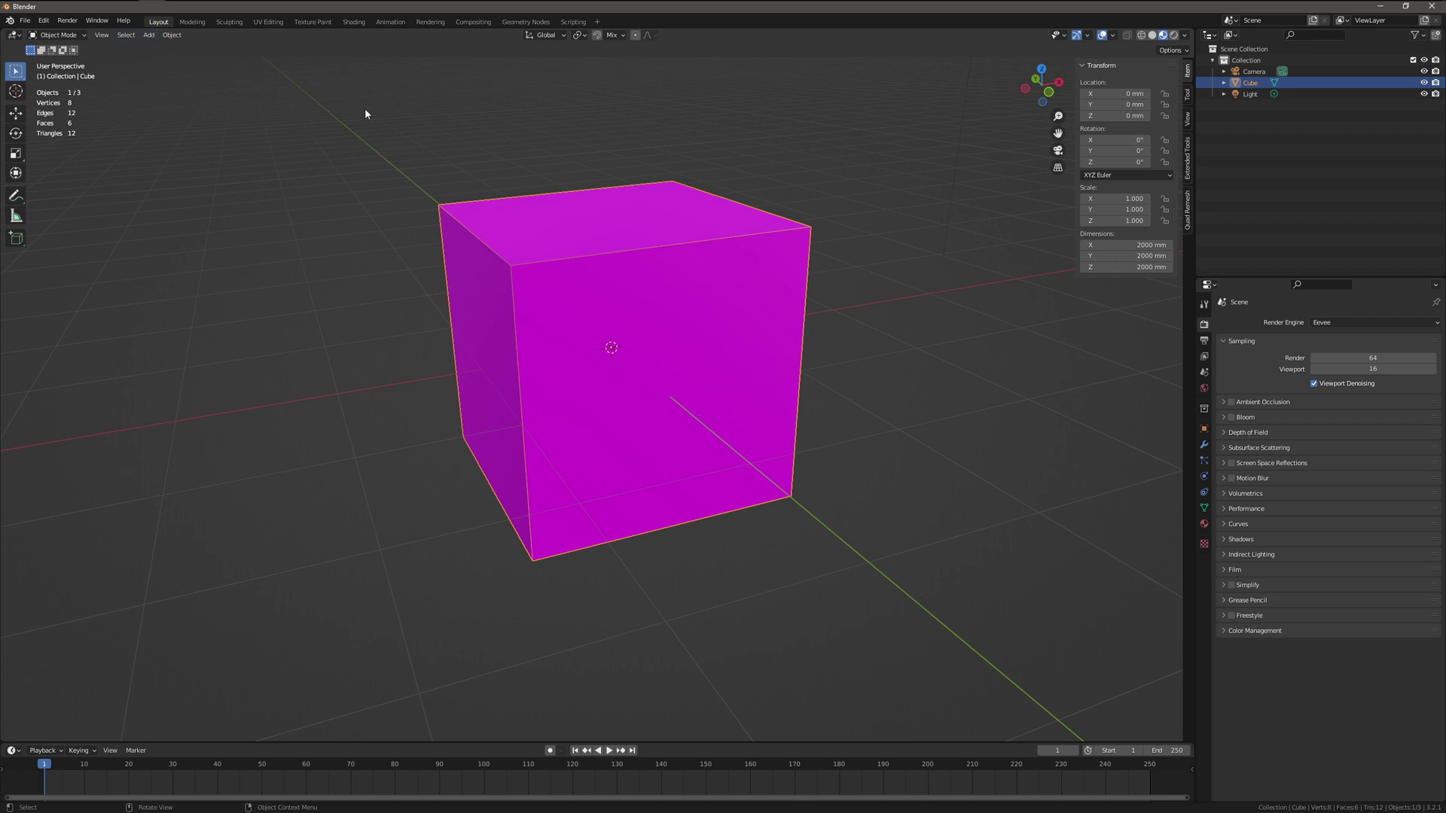
pyautogui.click(25, 20)
pyautogui.moveTo(72, 33)
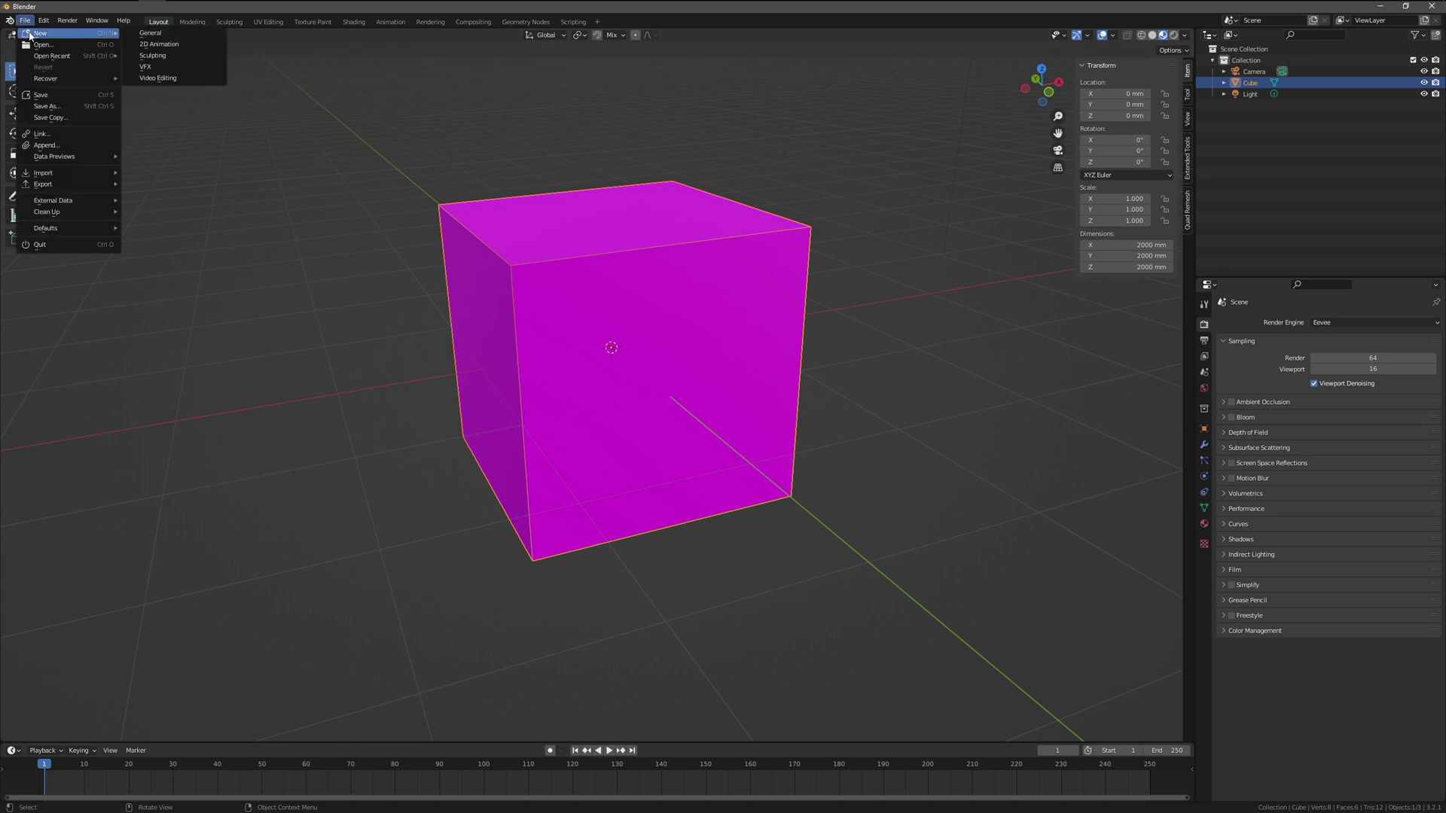
pyautogui.click(150, 34)
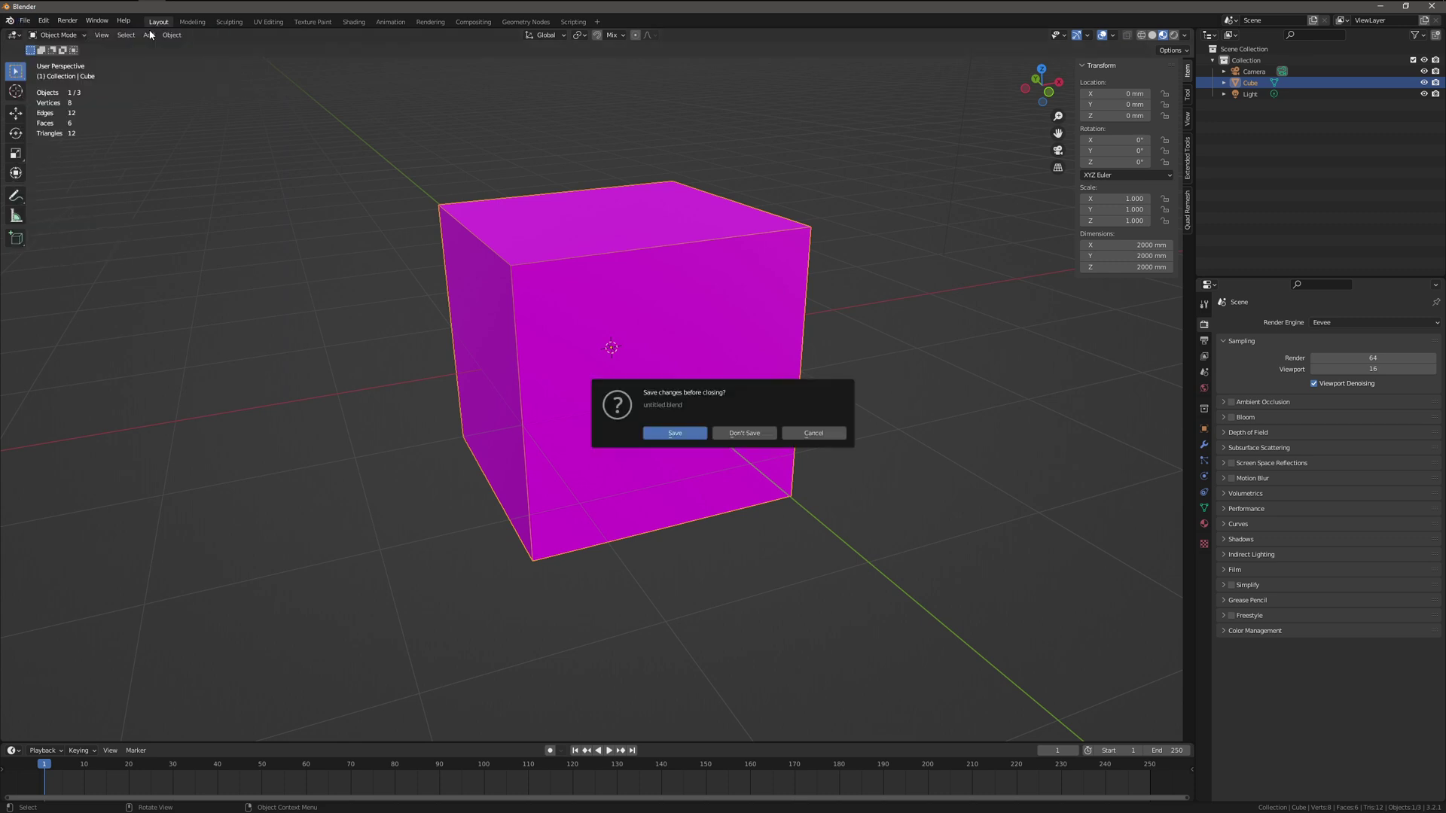
pyautogui.click(744, 432)
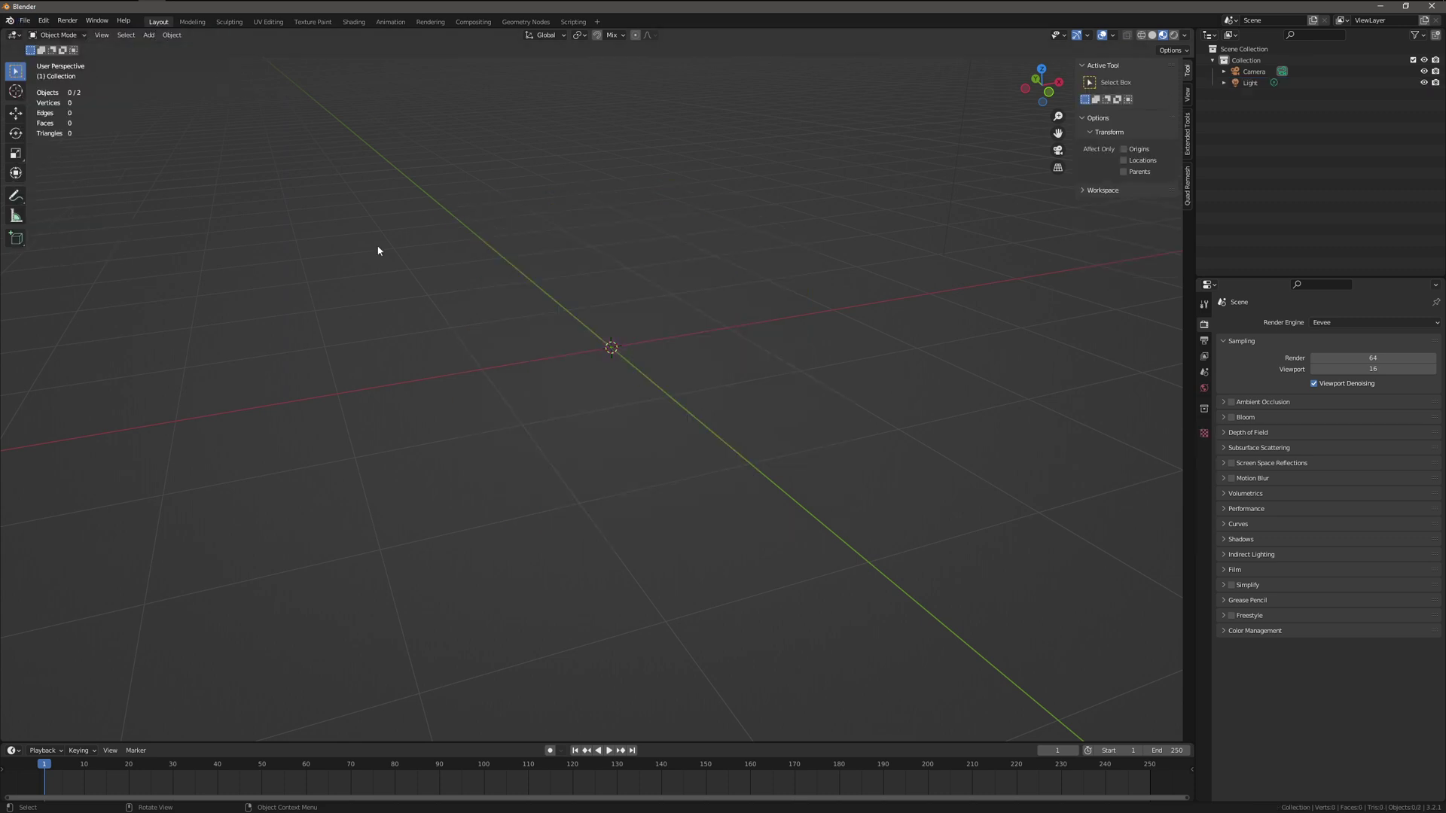
# Add a default mesh cube at the origin.
pyautogui.click(149, 36)
pyautogui.moveTo(167, 48)
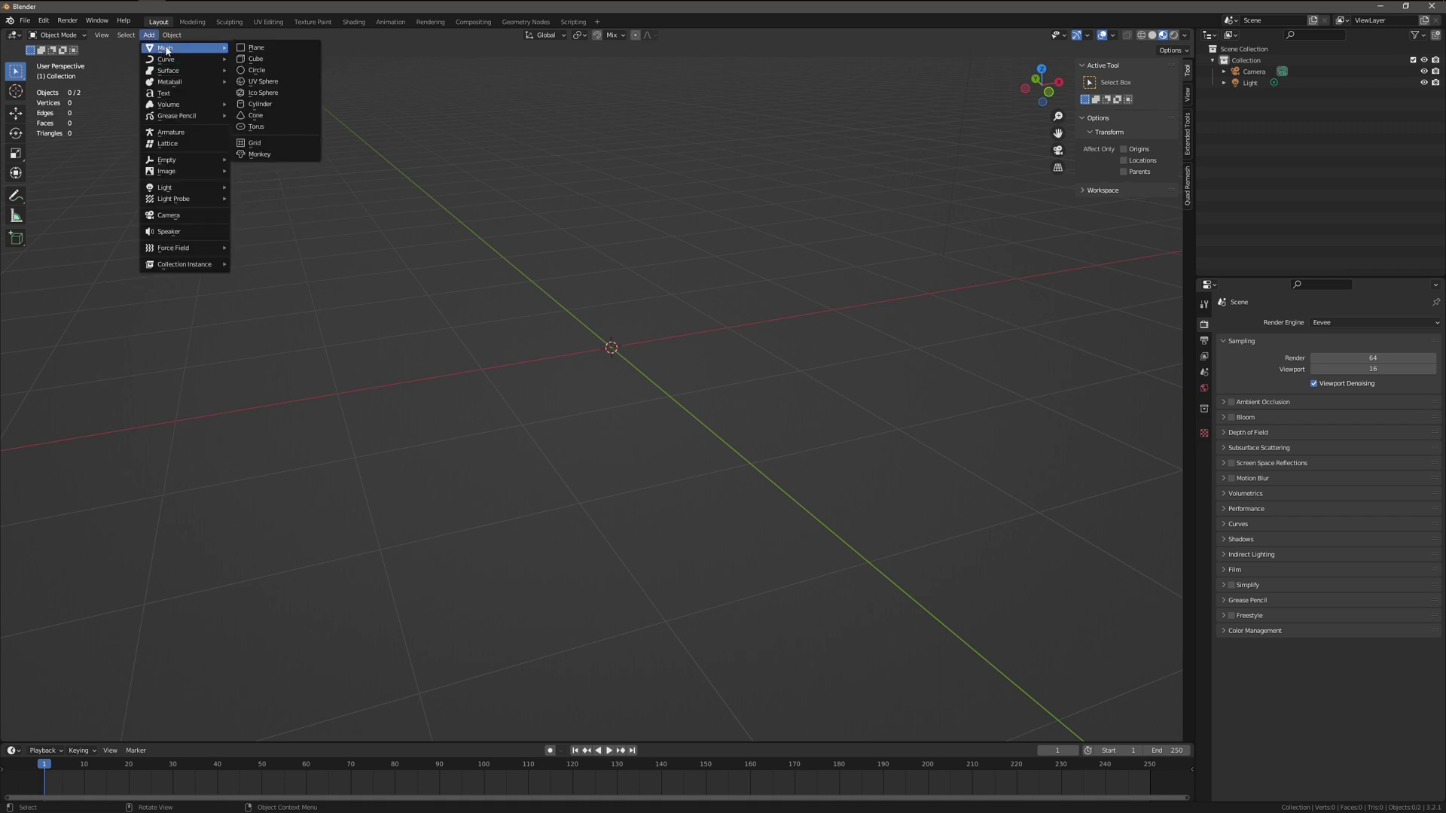
pyautogui.click(264, 60)
pyautogui.keyDown('shift'); pyautogui.moveTo(494, 263); pyautogui.dragTo(494, 256, button='middle'); pyautogui.keyUp('shift')
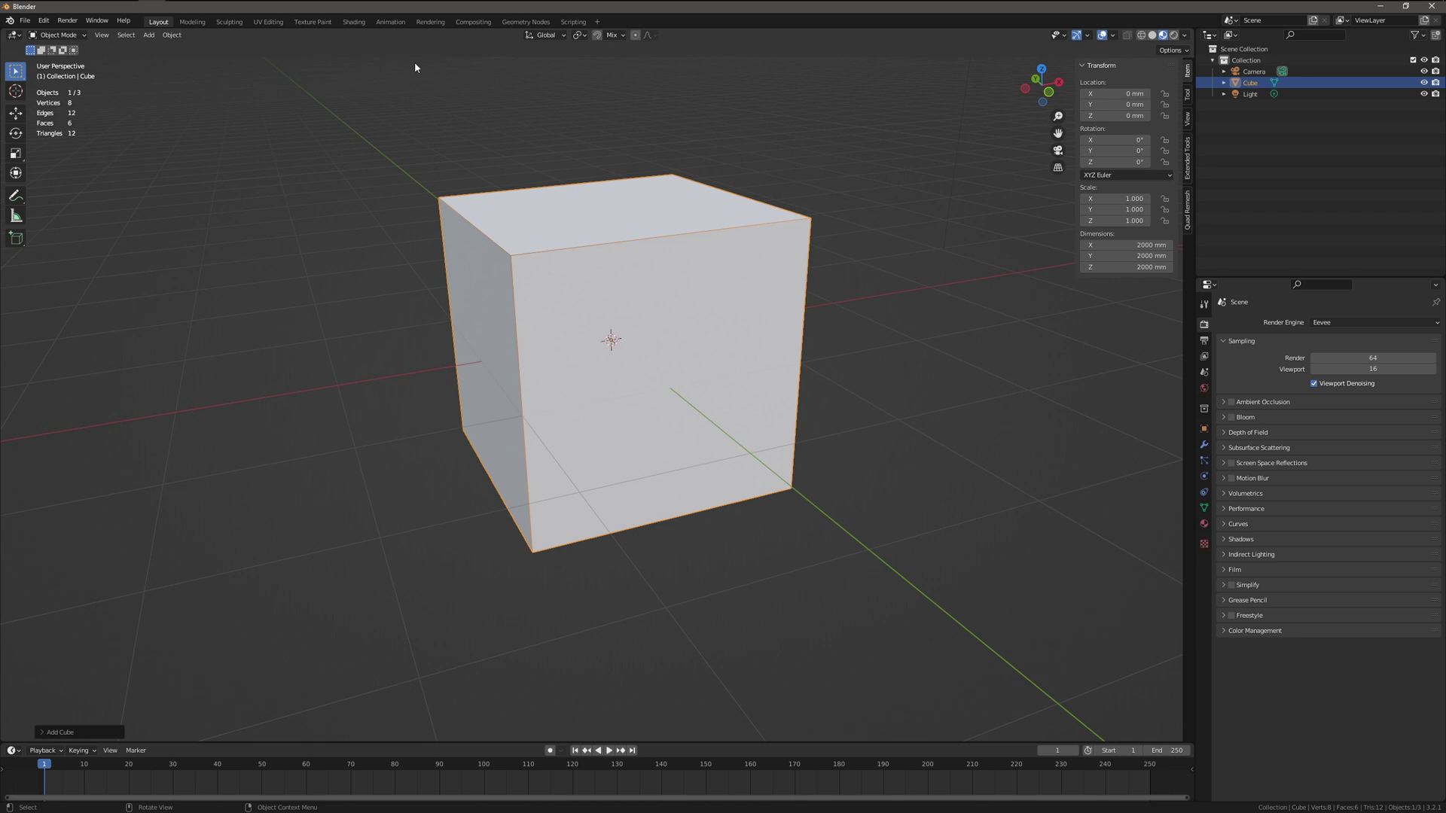
# In Shading, create a new material for the cube and add an Image Texture node.
pyautogui.click(354, 22)
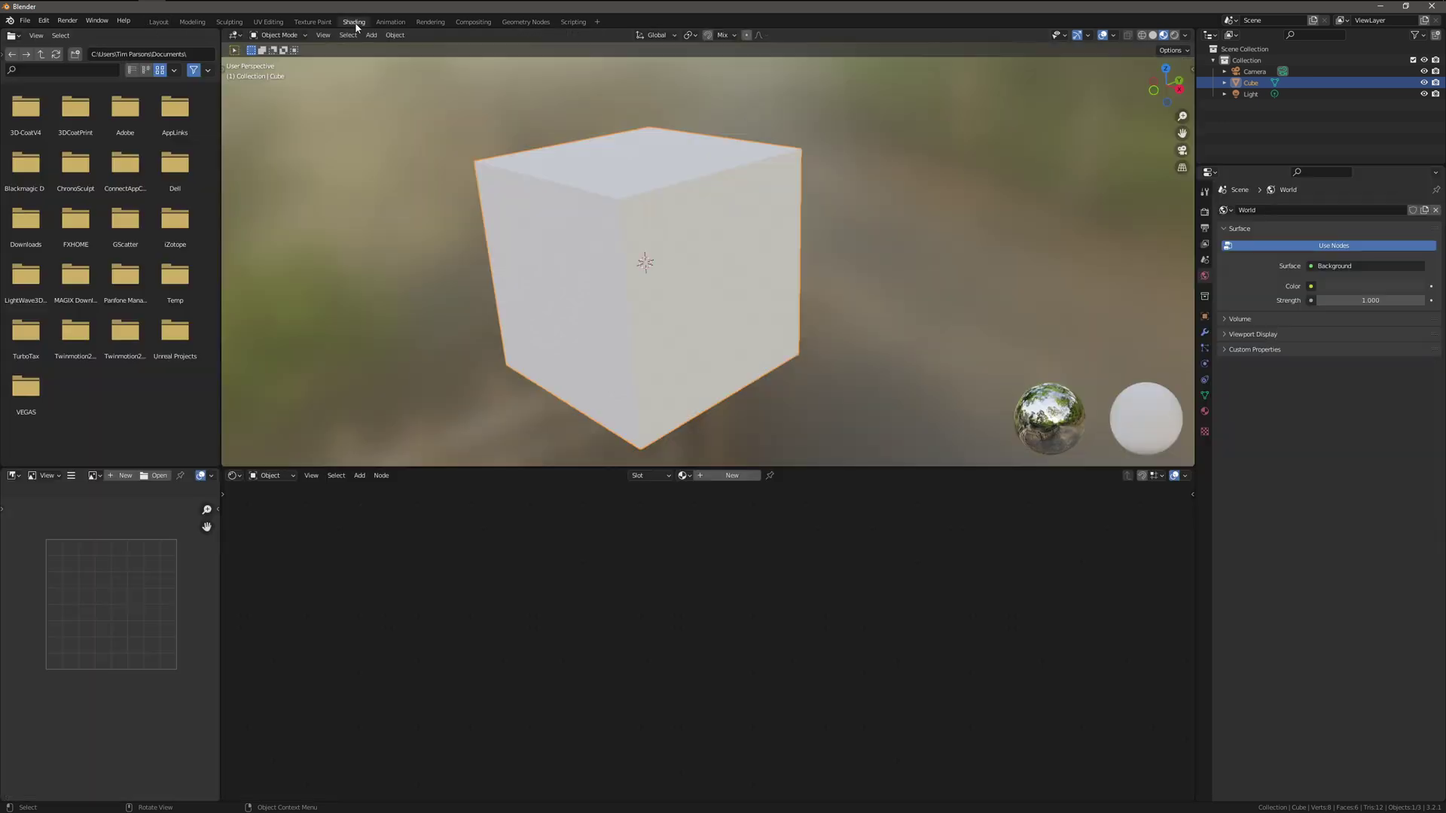
pyautogui.click(732, 475)
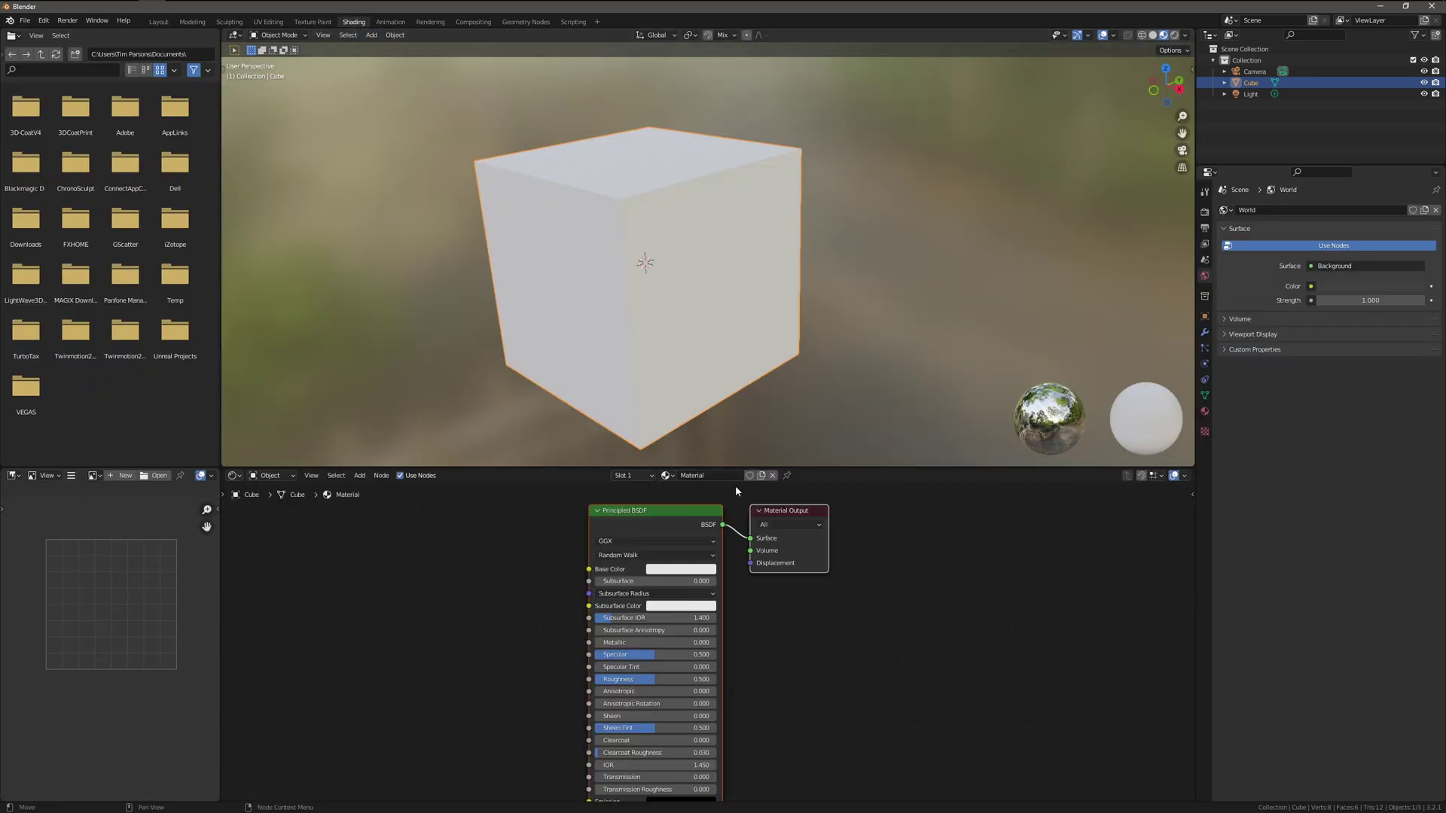
pyautogui.click(359, 475)
pyautogui.moveTo(379, 539)
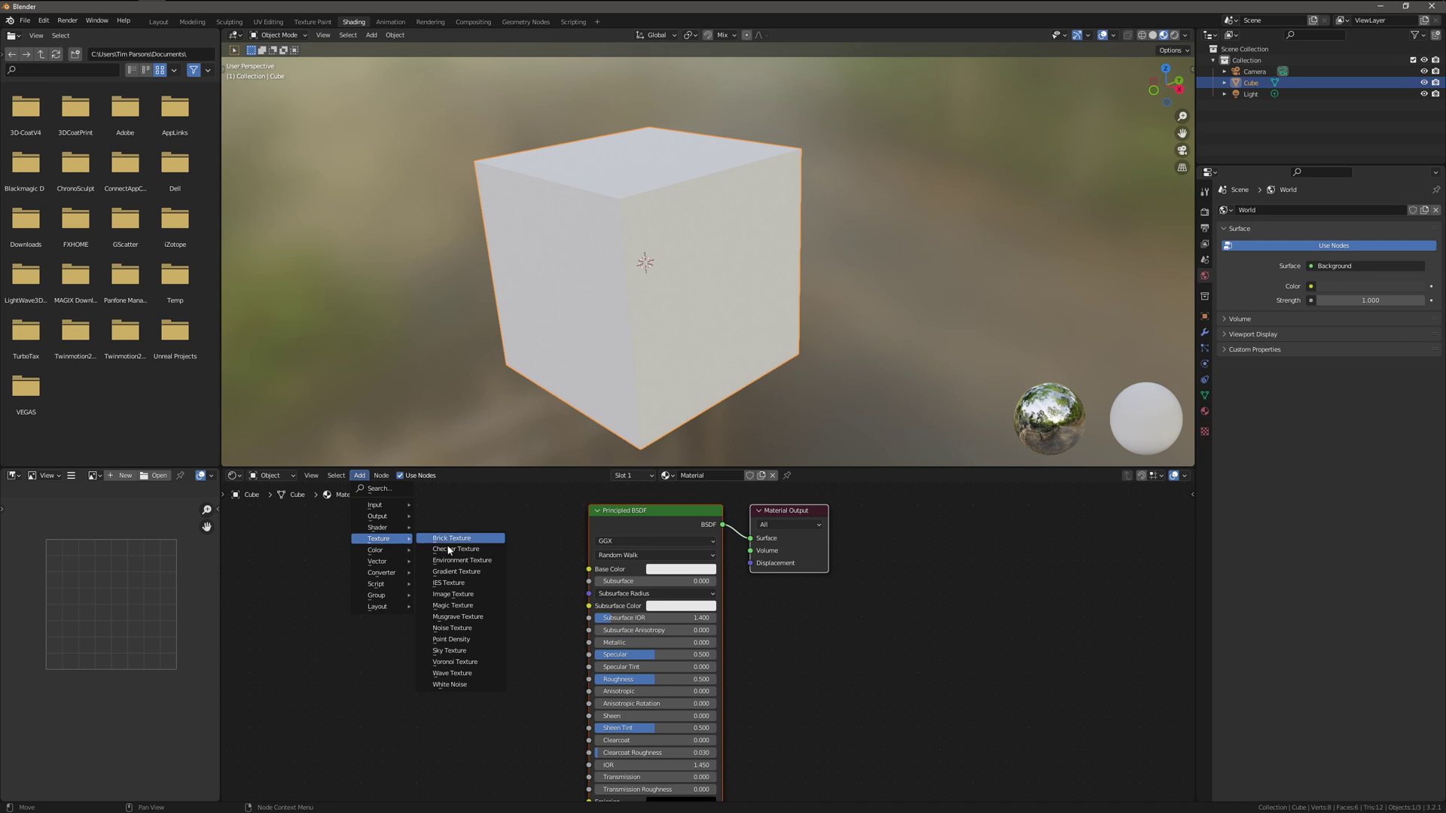
pyautogui.click(455, 594)
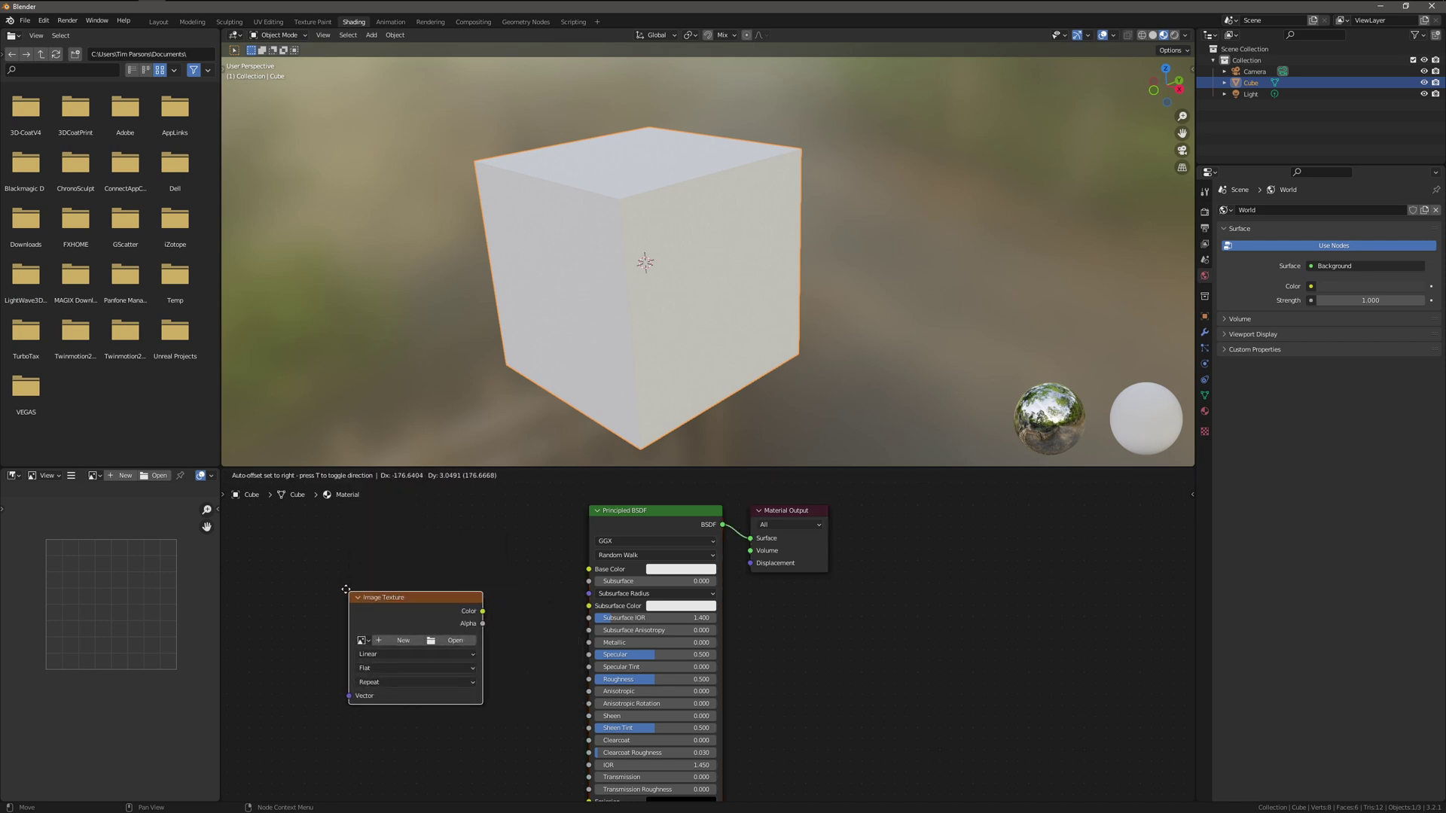
# Browse to Maps\Woods\Sauder and select 65795.VintageOak.tif for the node.
pyautogui.click(439, 629)
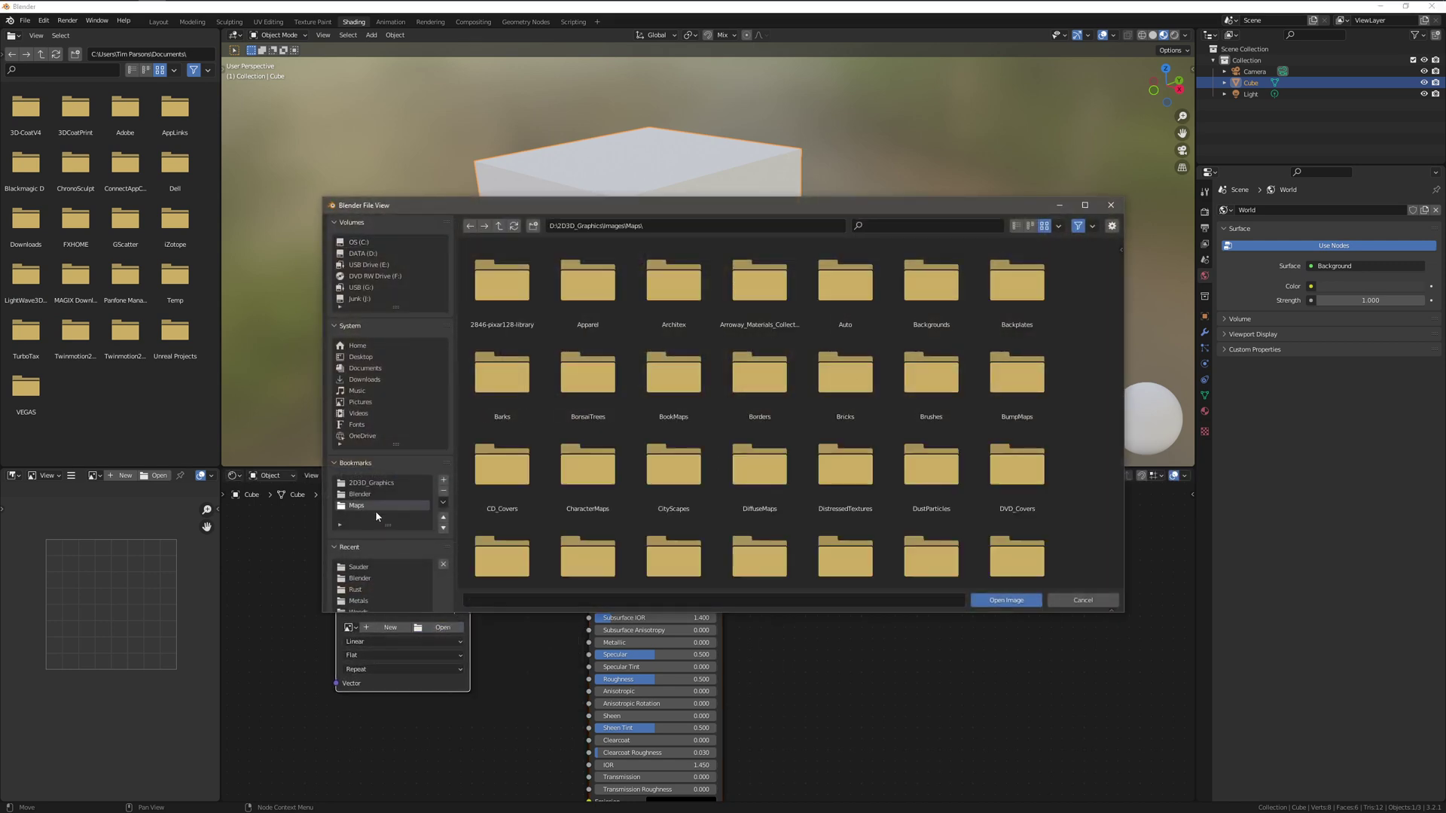
pyautogui.scroll(-10, 1055, 377)
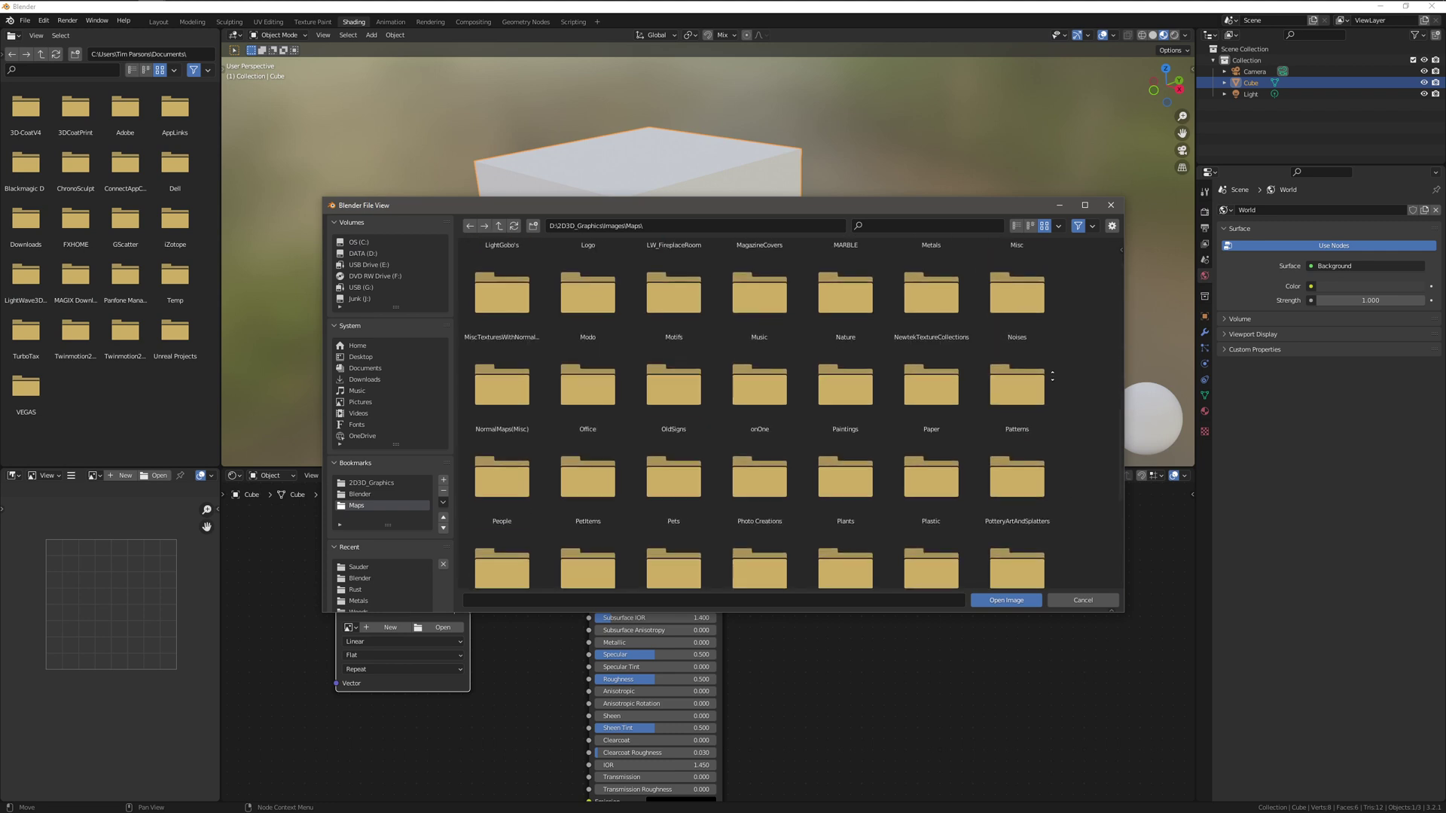
pyautogui.scroll(-8, 1052, 376)
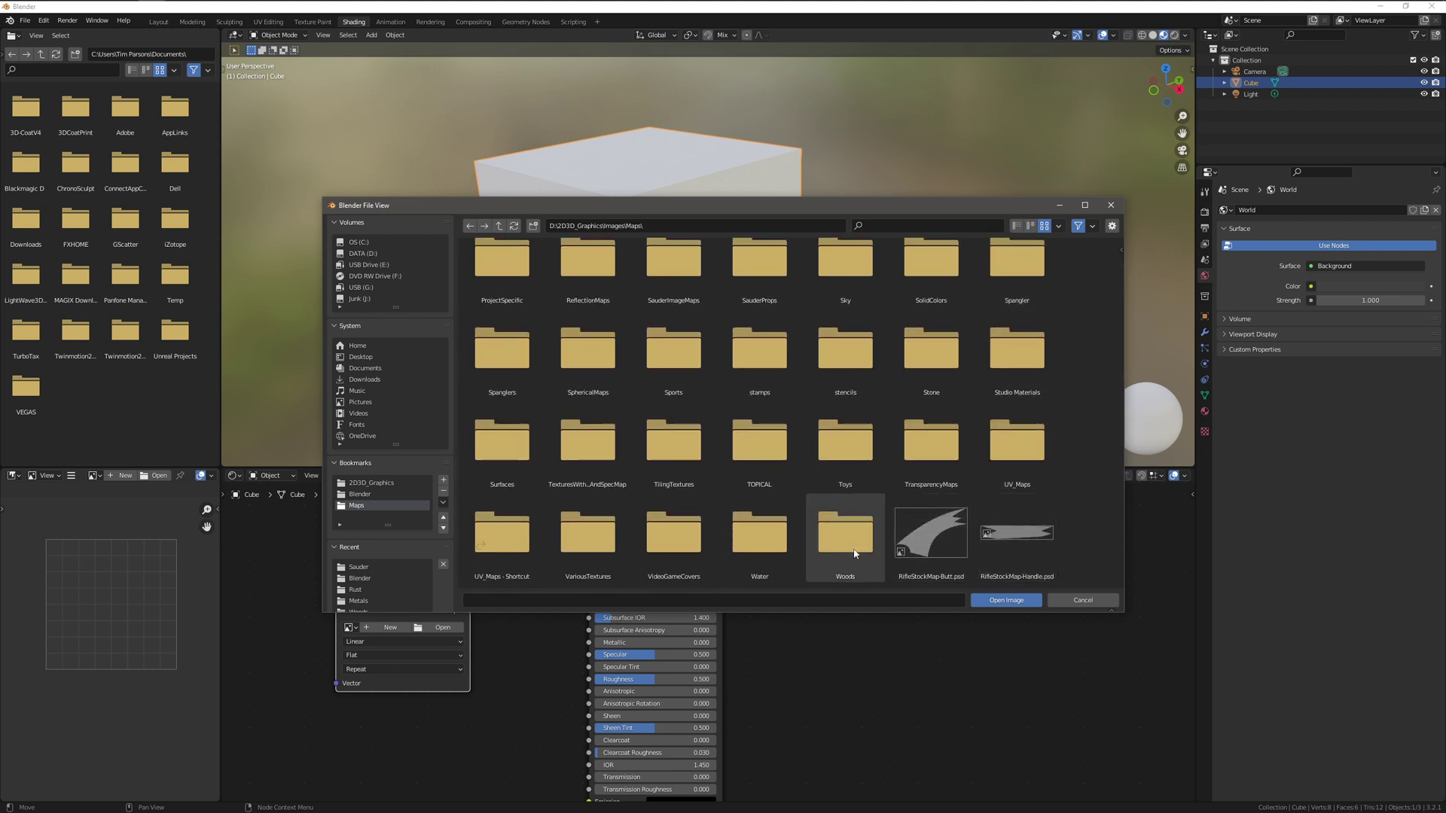
pyautogui.doubleClick(852, 547)
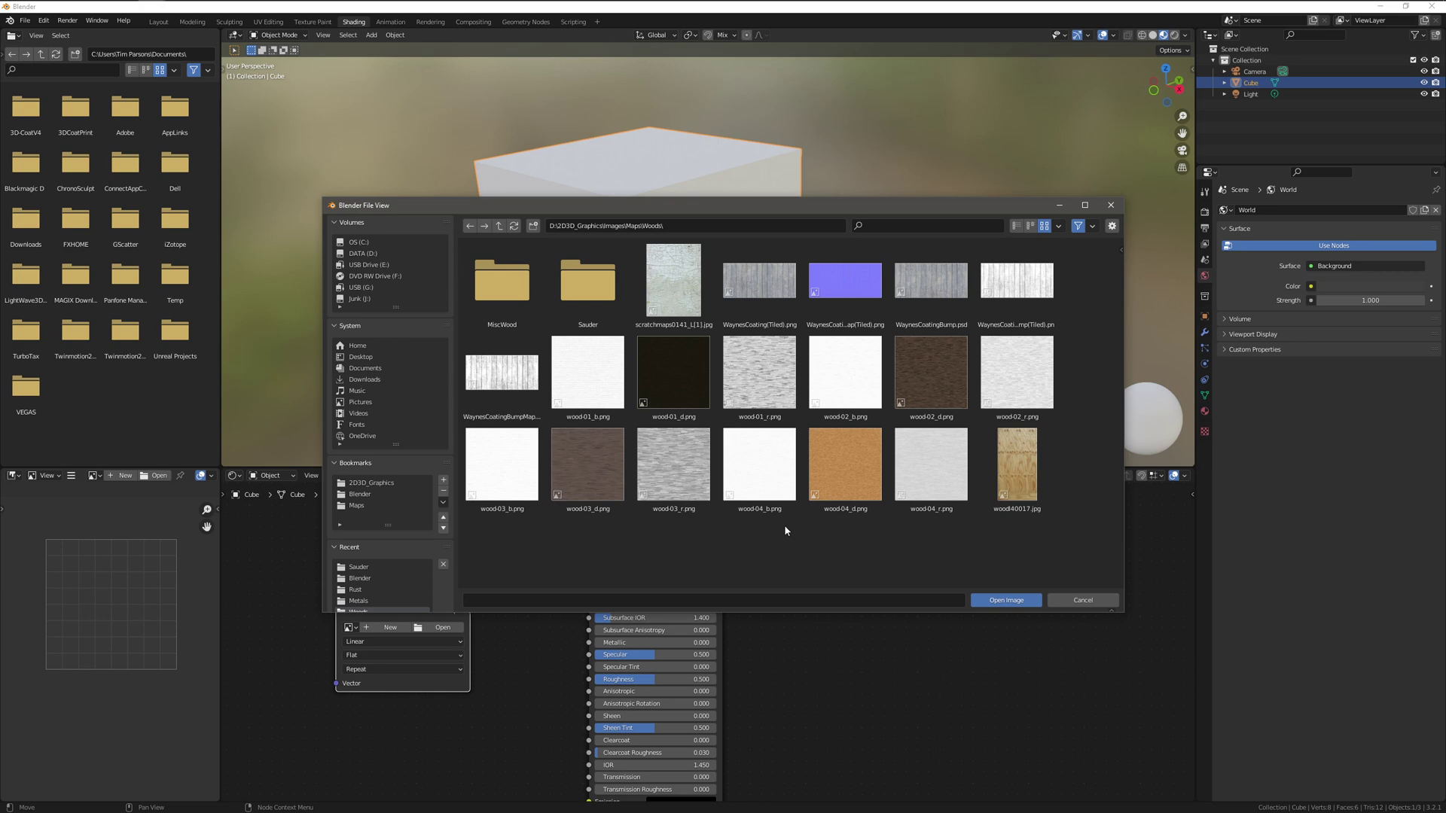
pyautogui.doubleClick(588, 285)
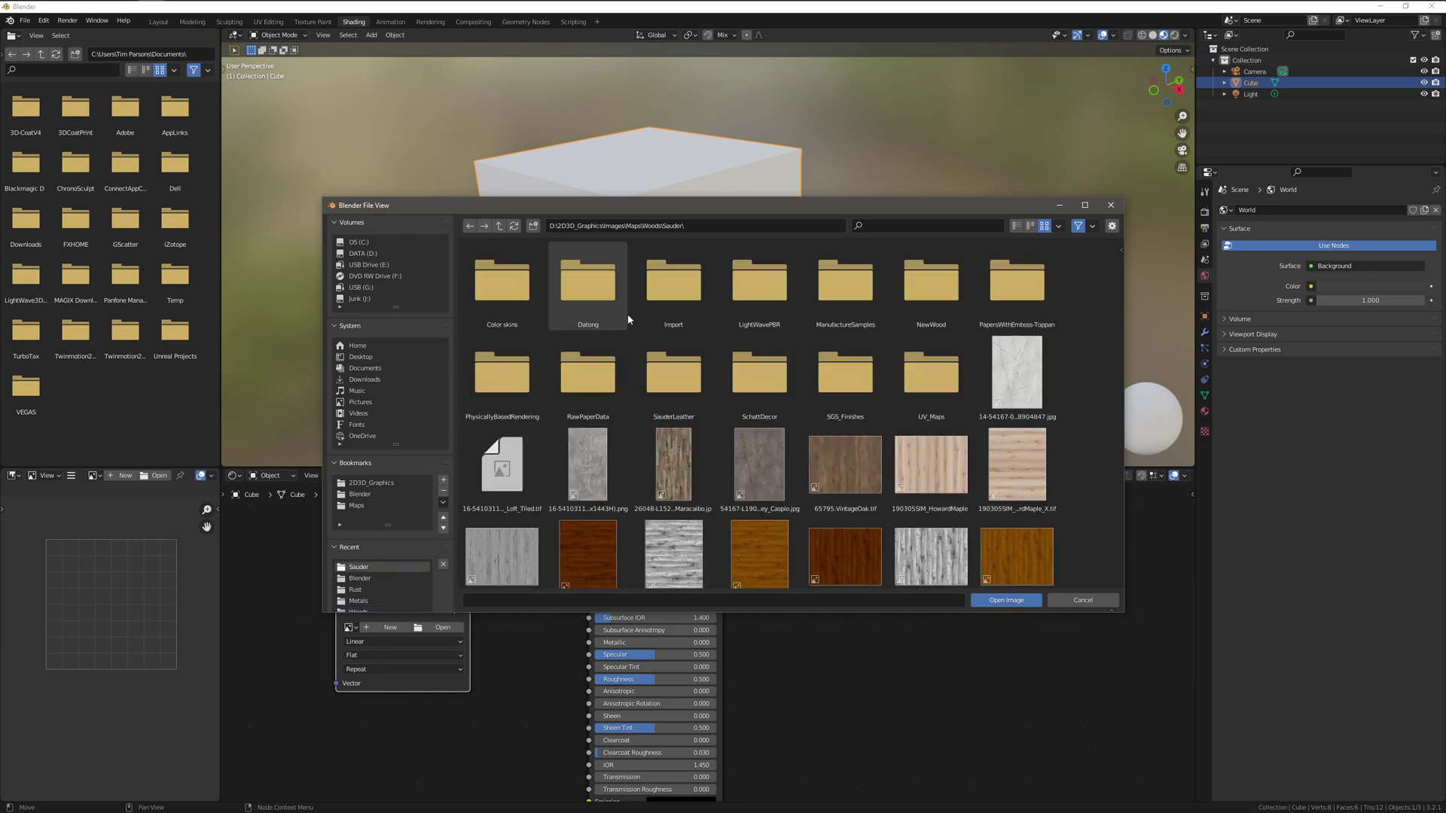
pyautogui.click(847, 473)
# Load the VintageOak image, wire its Color into Base Color, and view it in the Image Editor.
pyautogui.click(1006, 600)
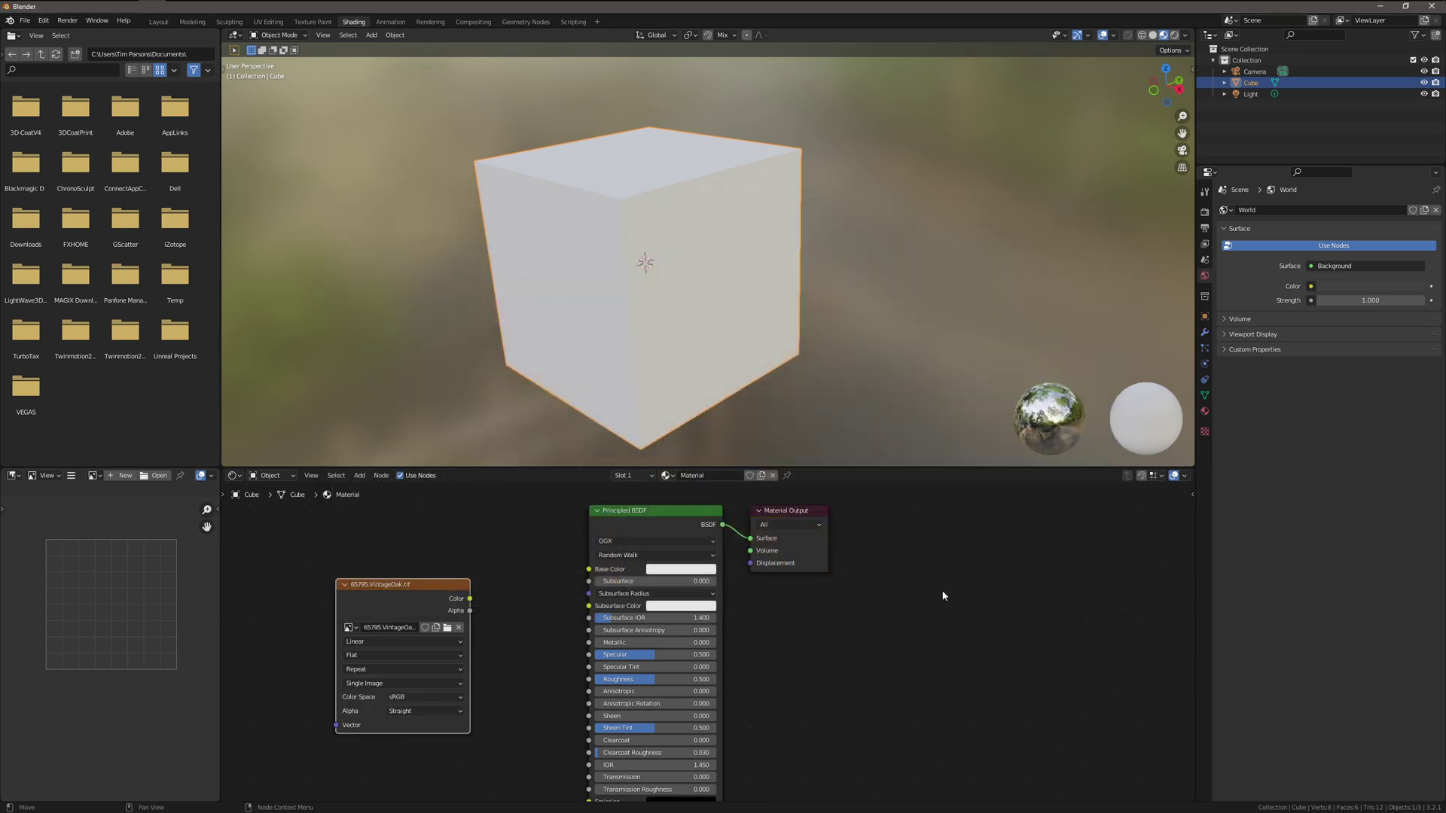
pyautogui.moveTo(470, 599); pyautogui.dragTo(631, 561)
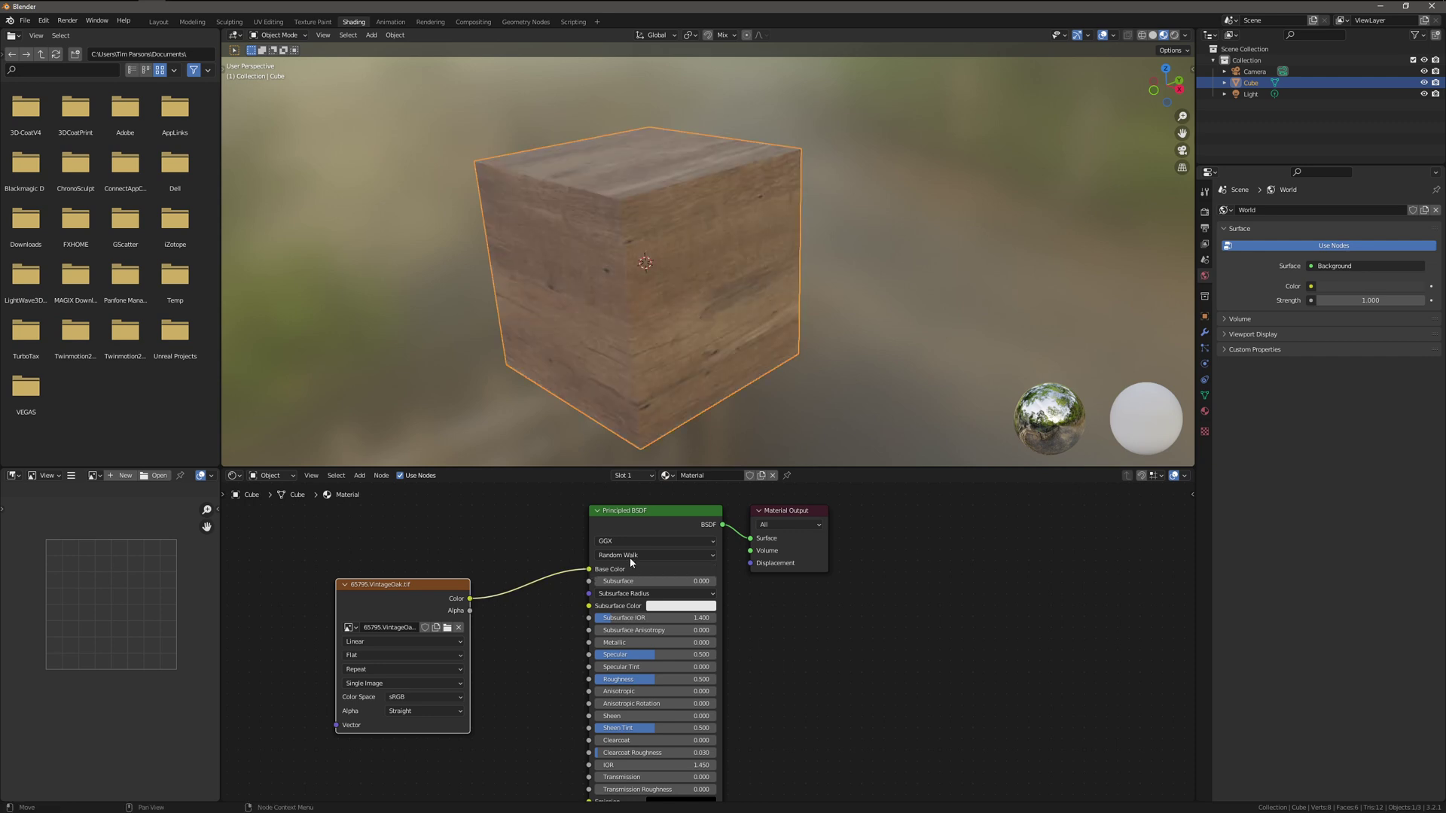
pyautogui.click(95, 476)
pyautogui.click(143, 496)
pyautogui.moveTo(542, 313); pyautogui.dragTo(586, 345, button='middle')
# Replace the image file with 26048-L152742_Maracaibo.jpg.
pyautogui.click(72, 476)
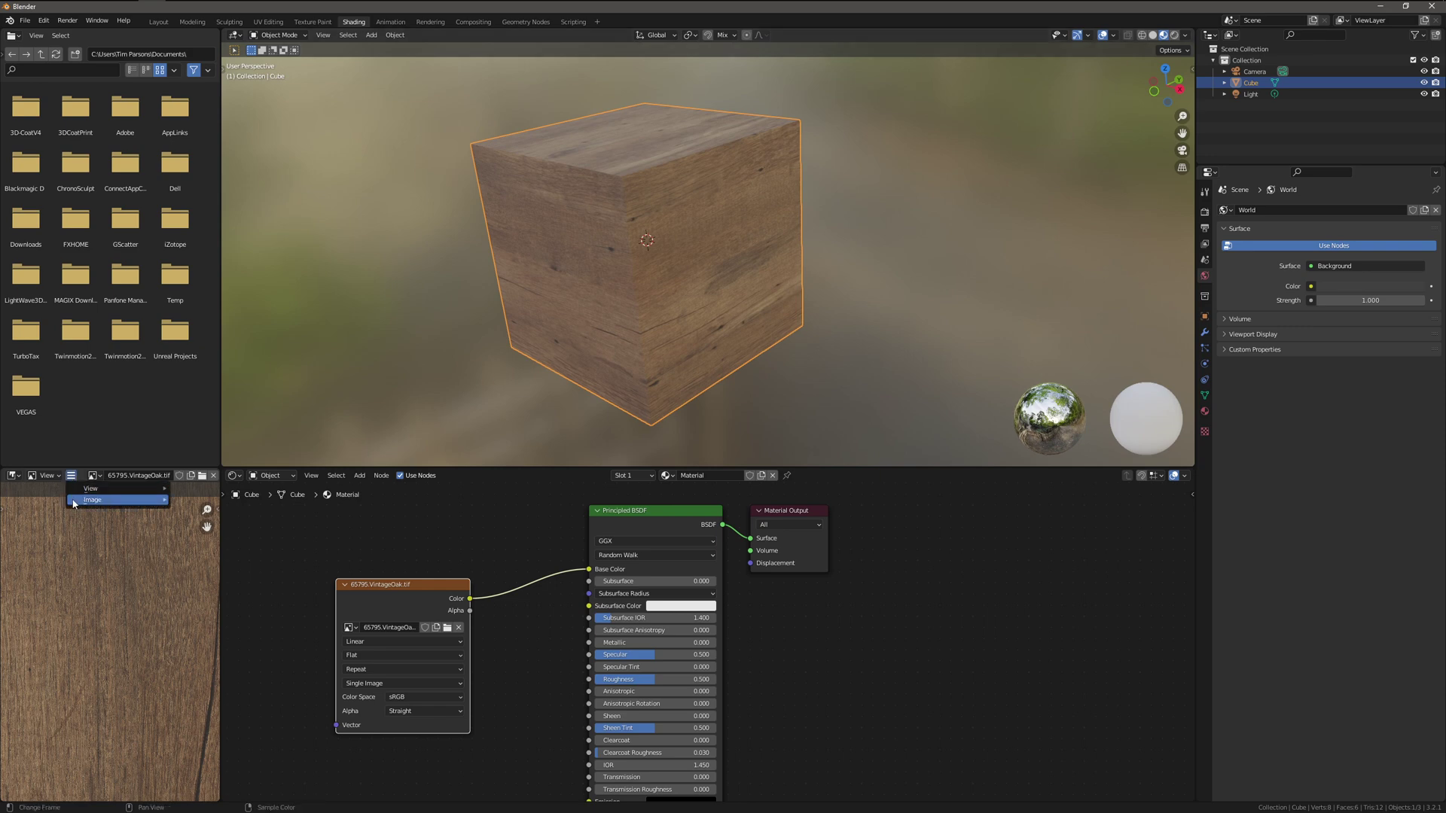
pyautogui.moveTo(81, 502)
pyautogui.click(209, 540)
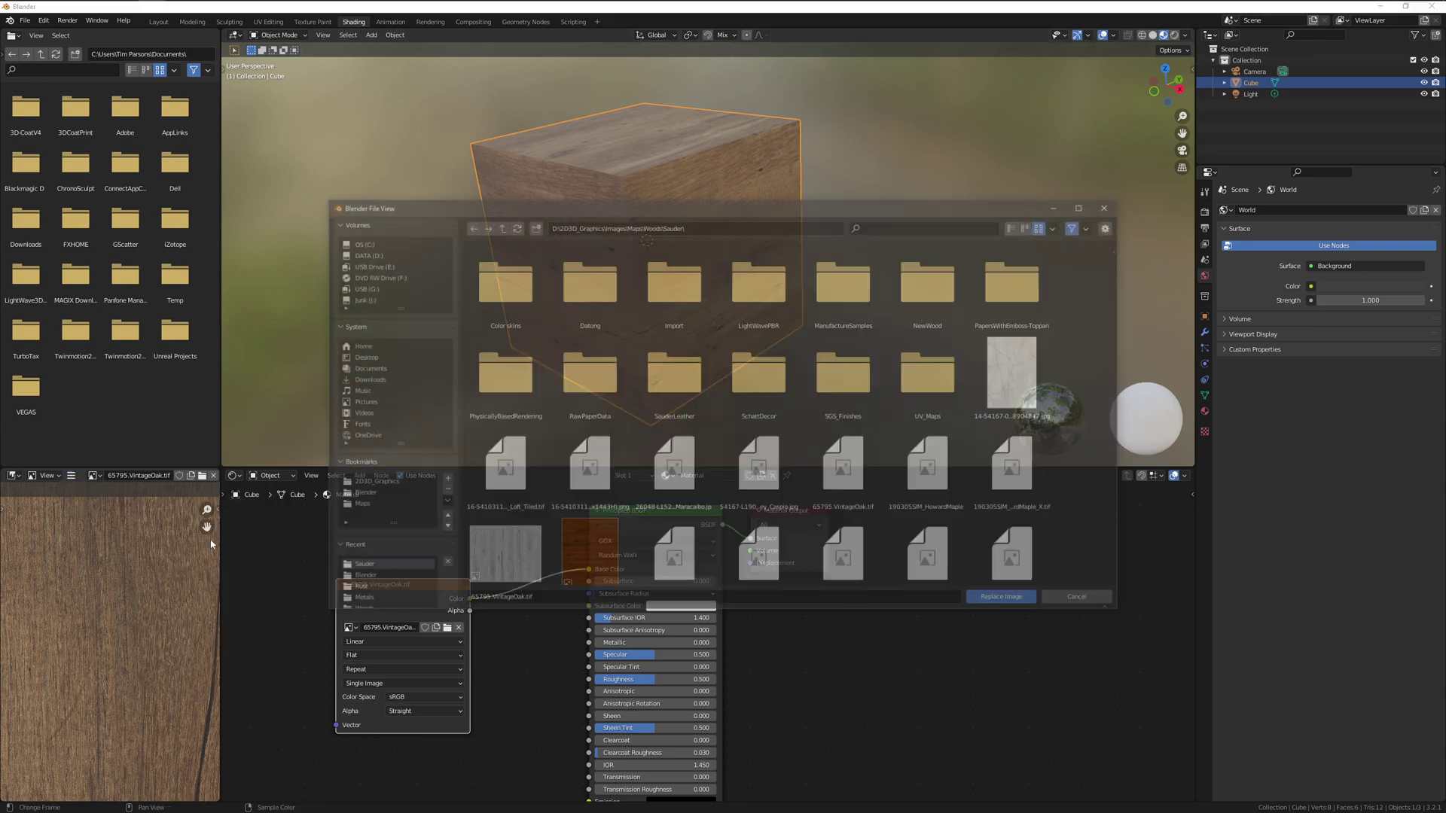
pyautogui.click(677, 479)
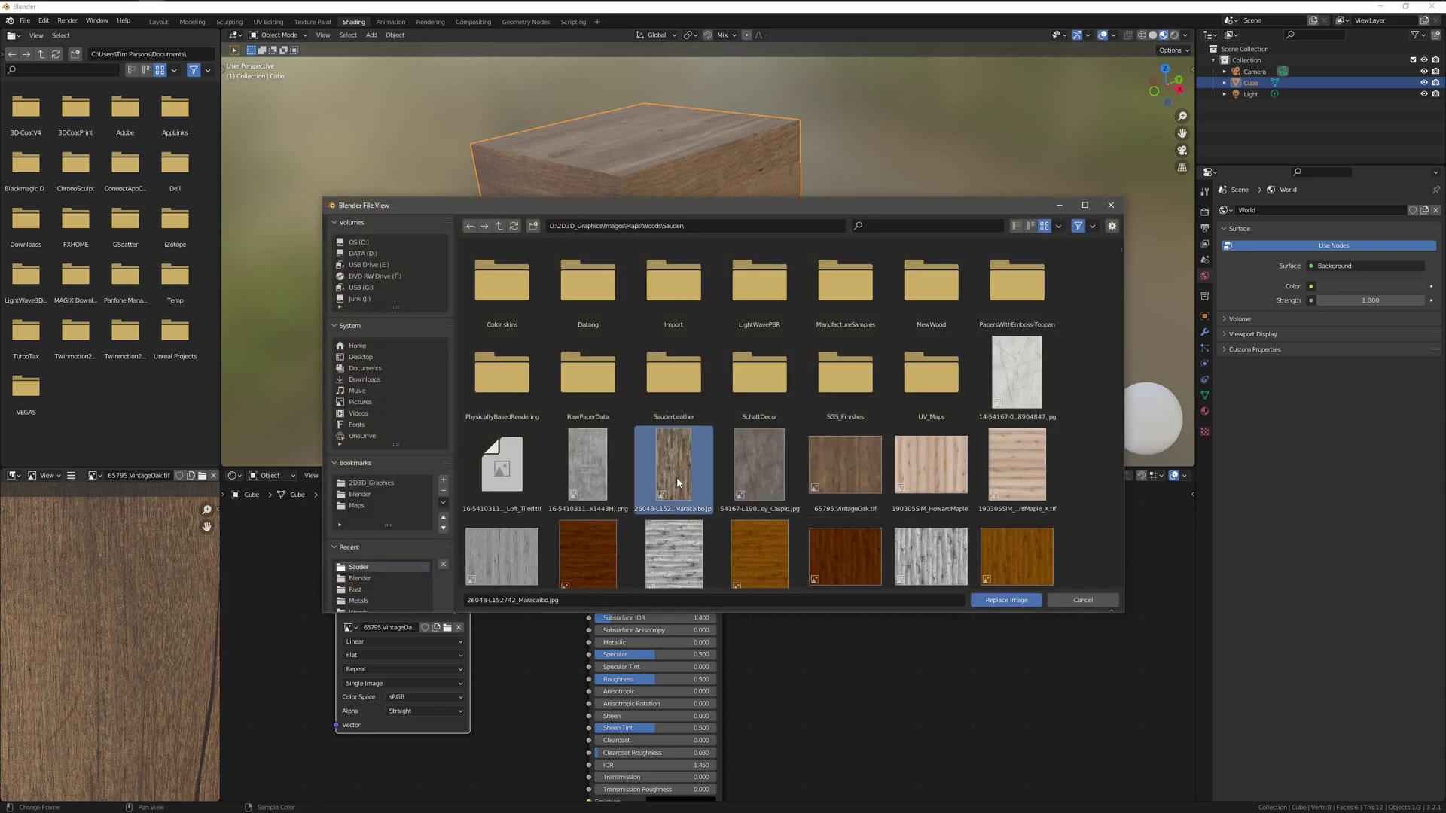
pyautogui.click(1003, 600)
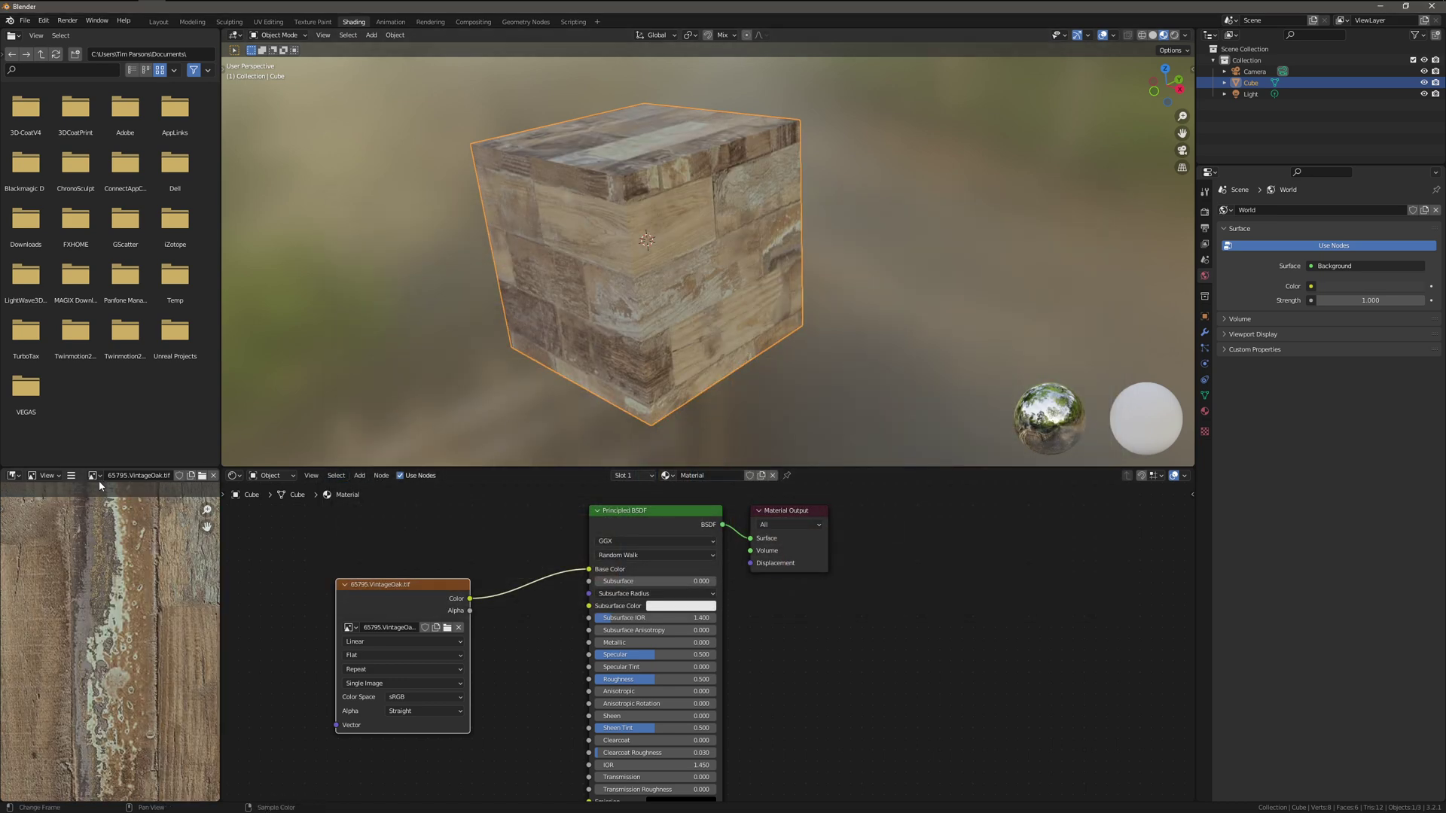
# Replace the Maracaibo image with AntiguaChestnut_X_1240Wx814H.png through Image > Replace.
pyautogui.click(72, 476)
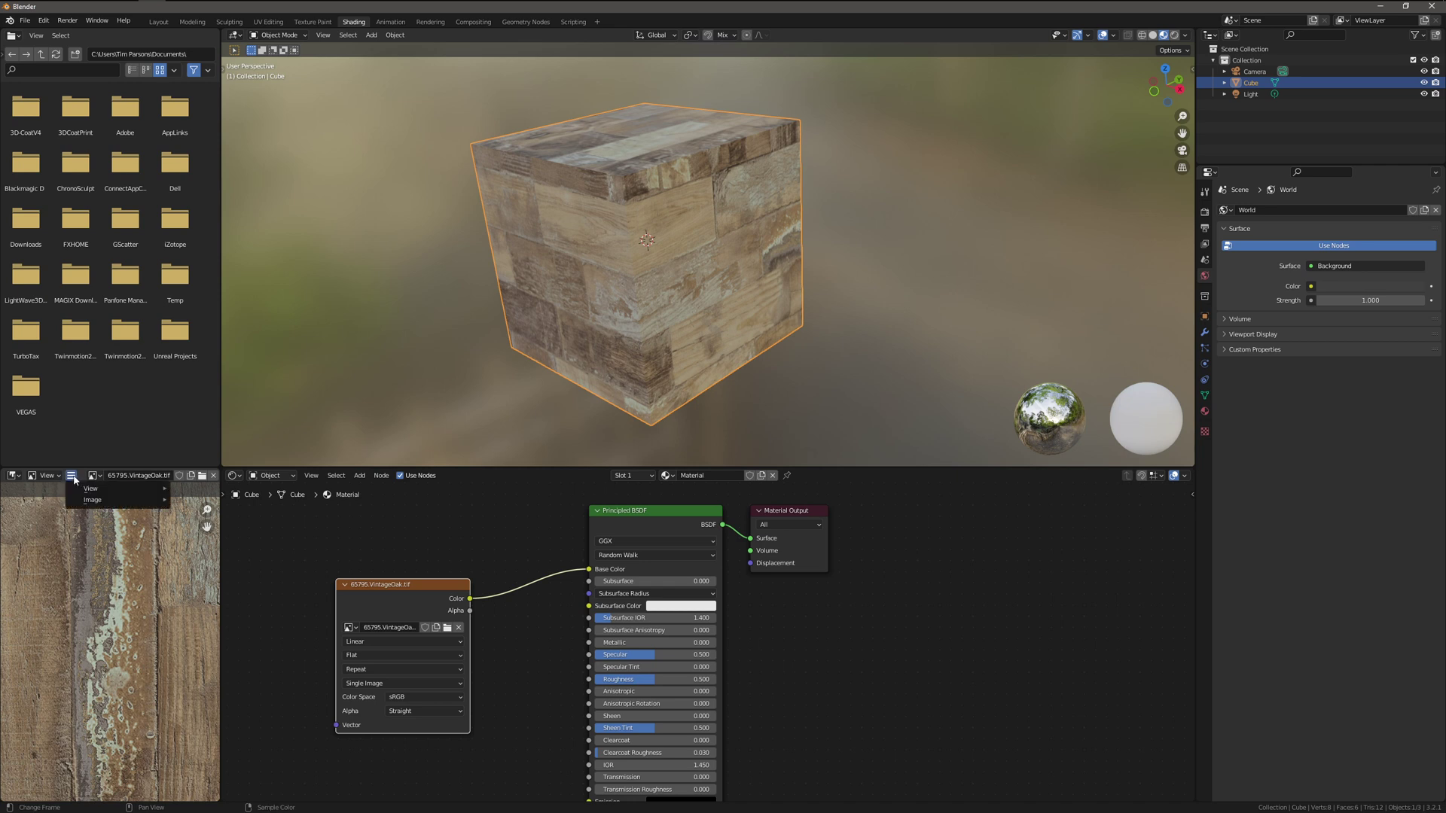
pyautogui.moveTo(73, 493)
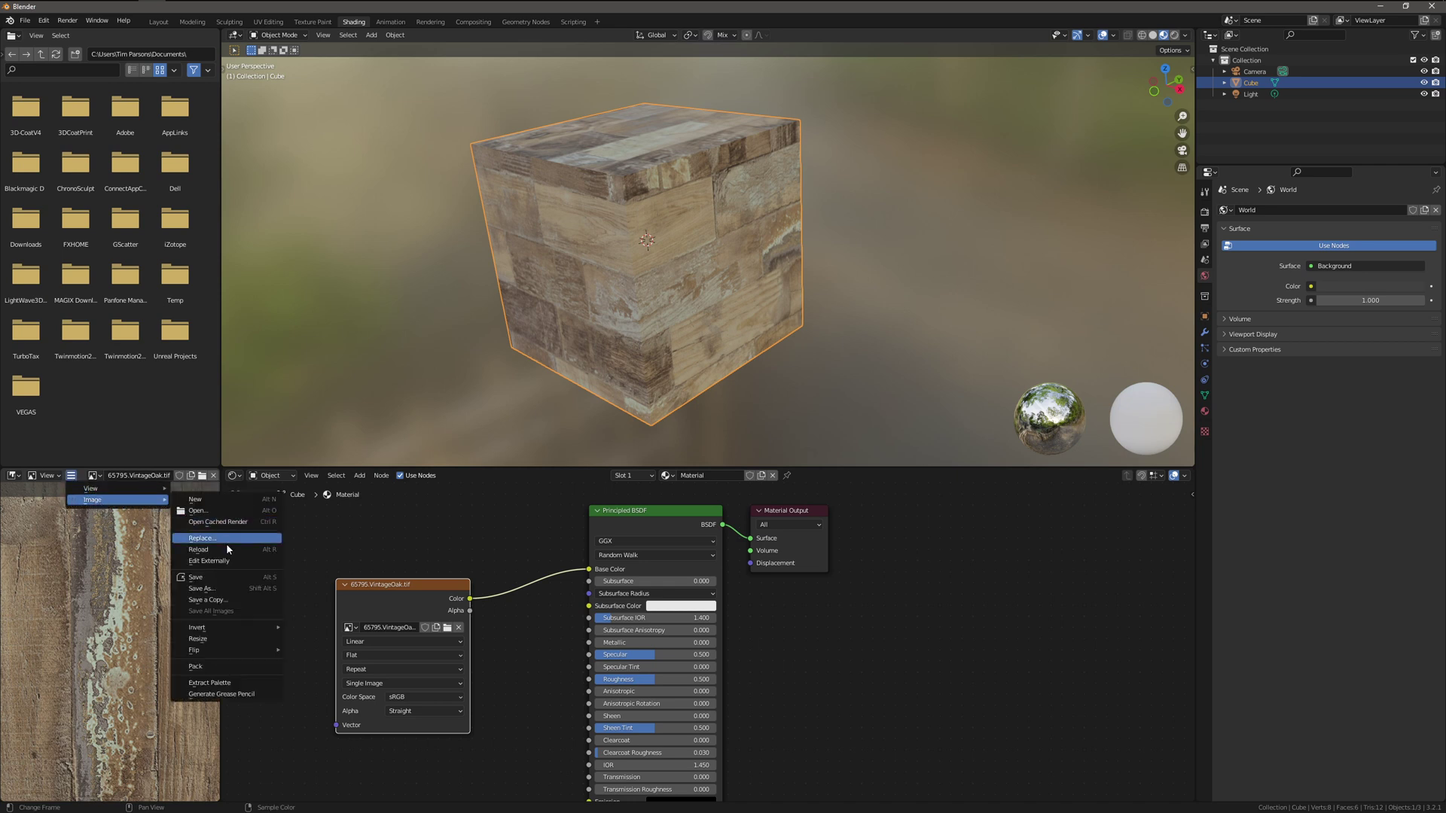
pyautogui.click(205, 539)
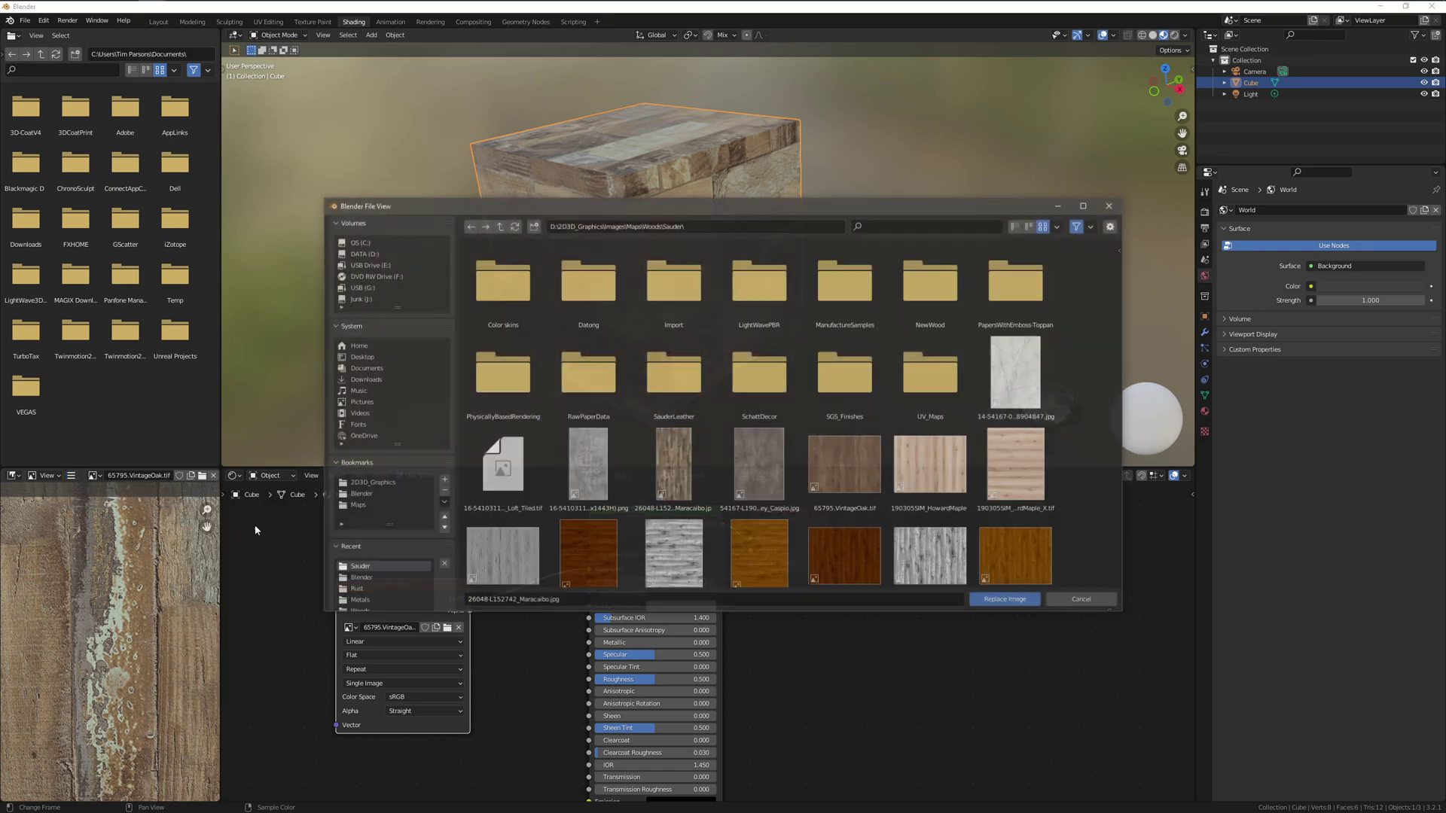
pyautogui.scroll(-4, 1042, 498)
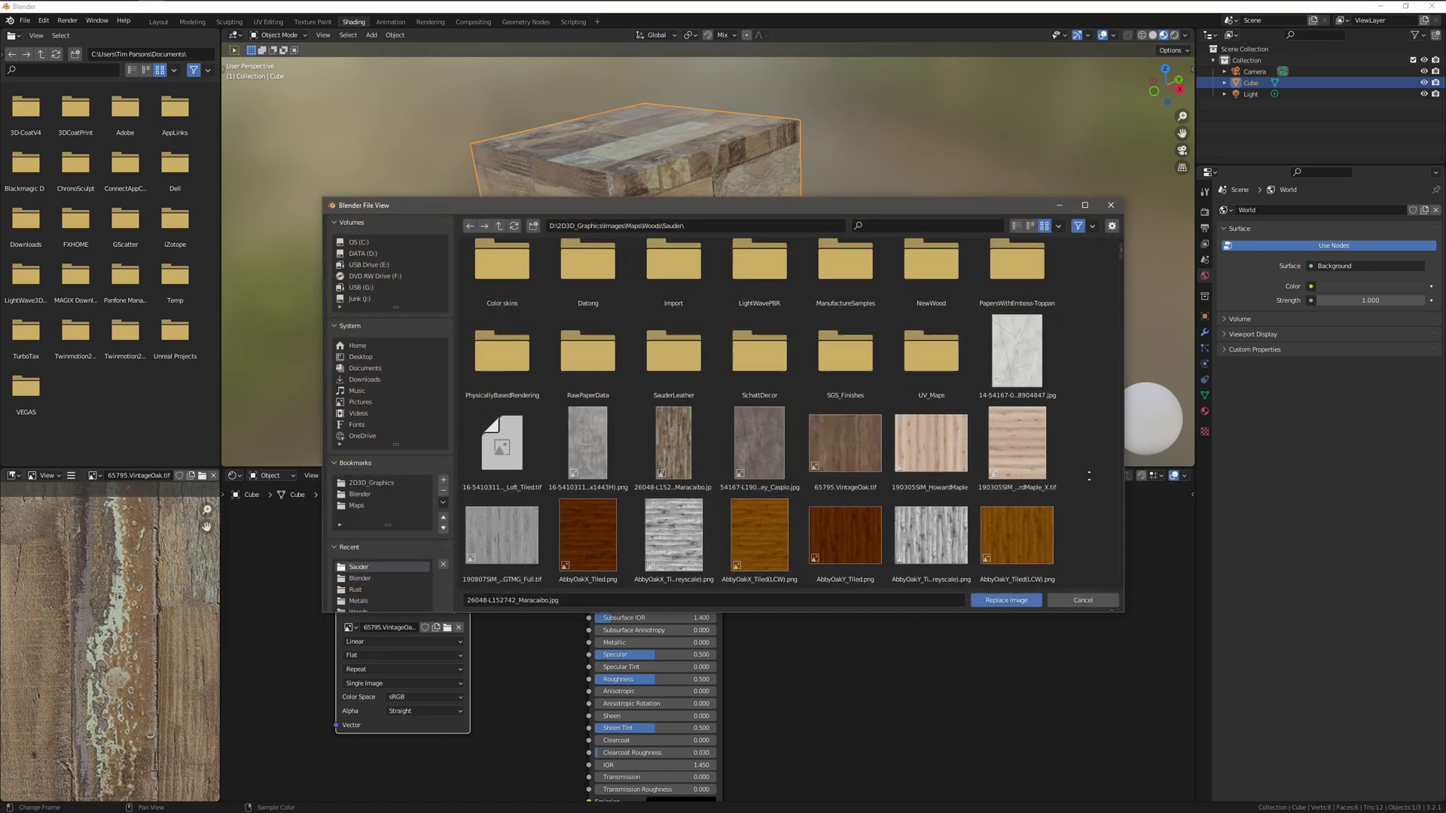
pyautogui.scroll(-3, 1077, 340)
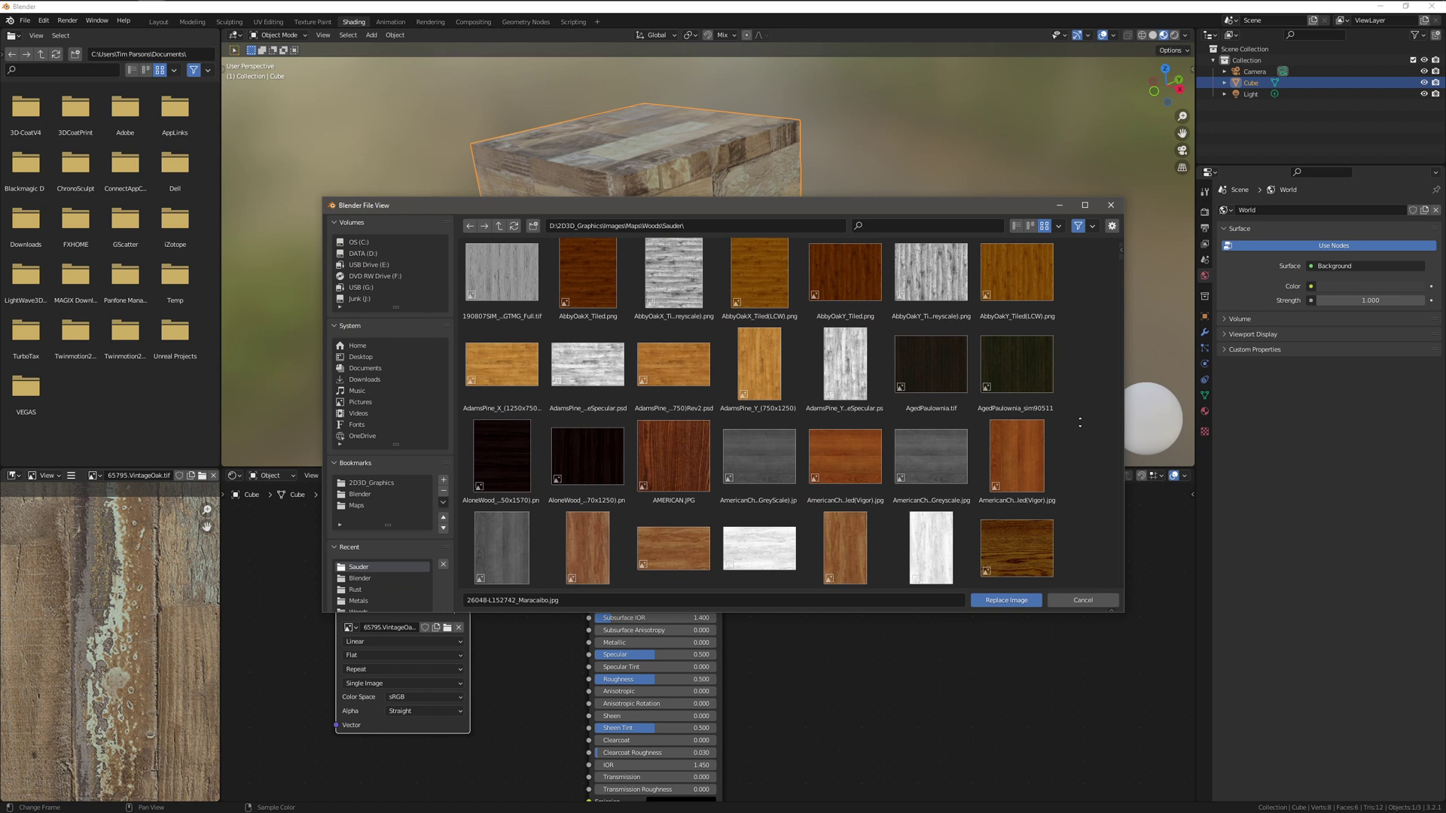
pyautogui.scroll(-2, 1077, 388)
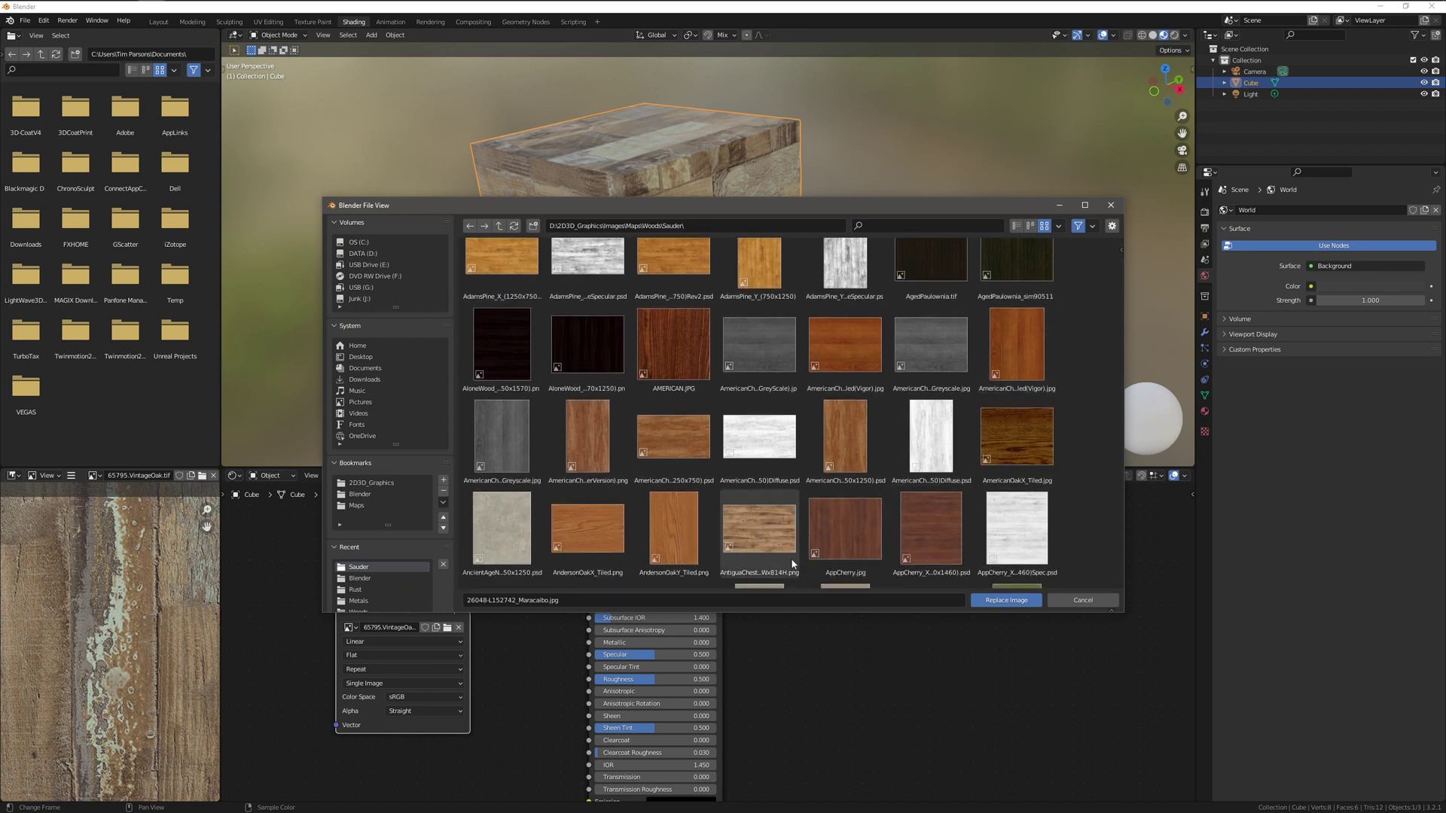
pyautogui.click(760, 535)
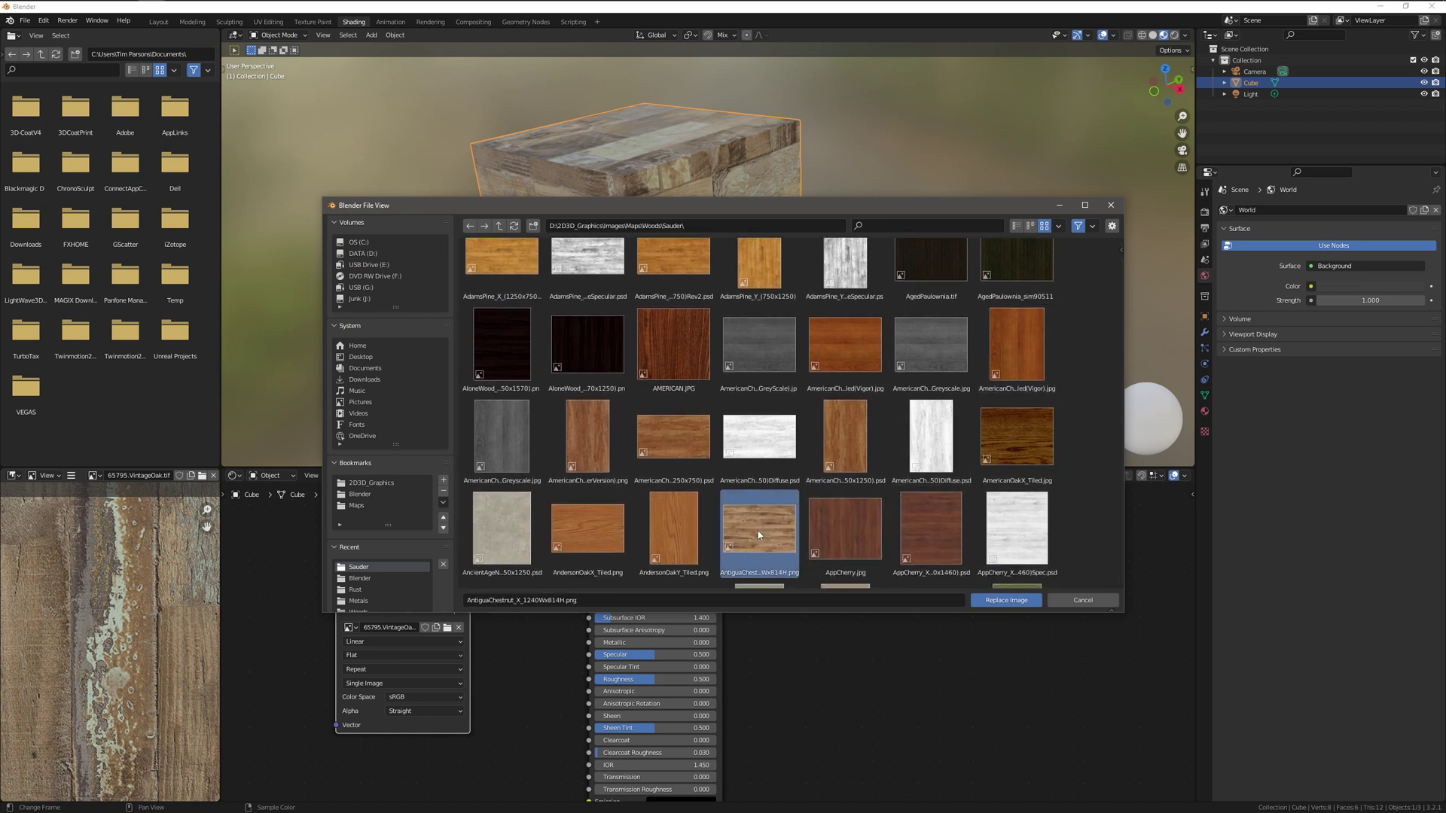
pyautogui.click(995, 602)
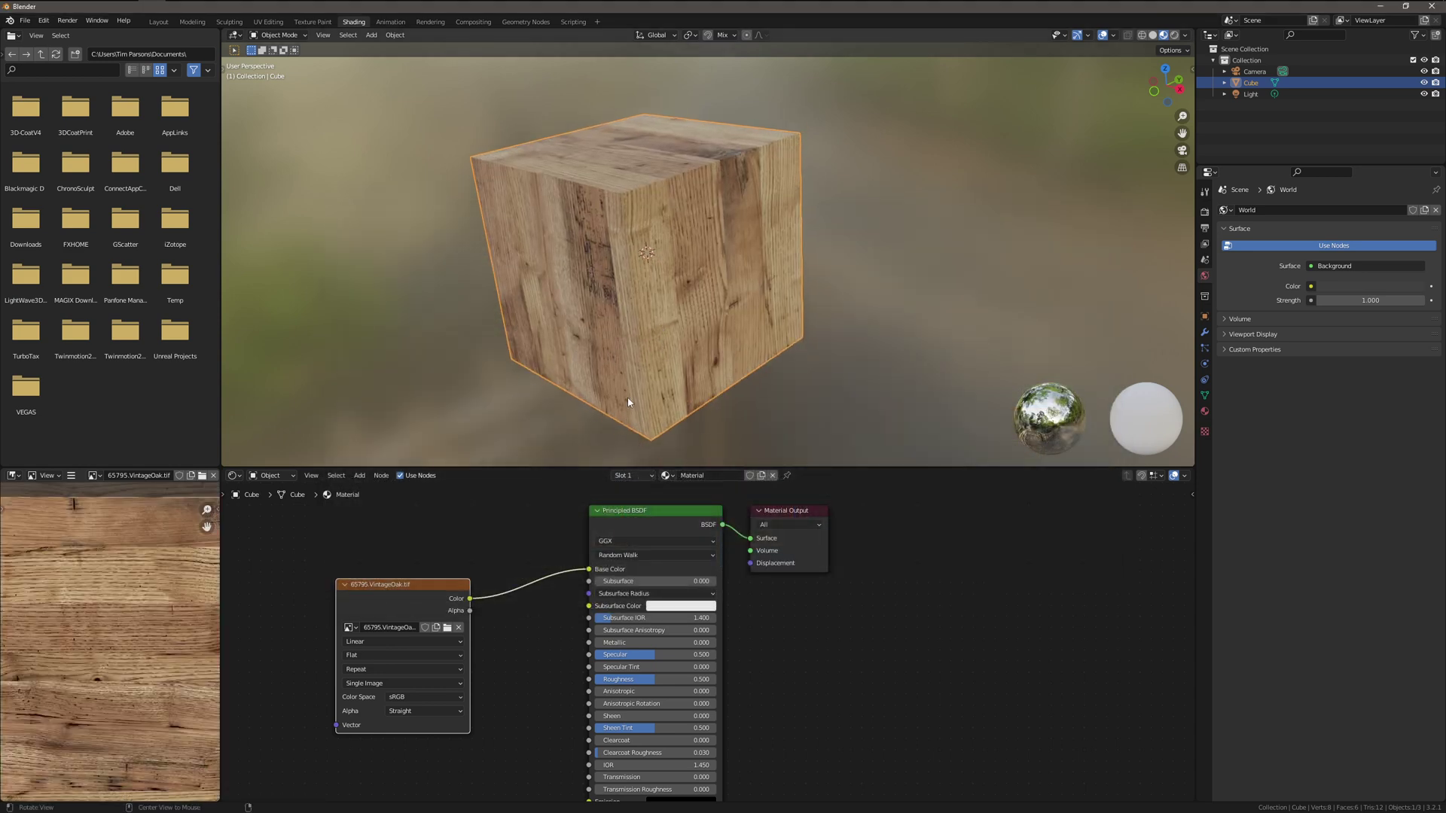
# Zoom the texture preview and orbit around the chestnut-wood cube, then go to Layout.
pyautogui.keyDown('ctrl'); pyautogui.moveTo(159, 603); pyautogui.dragTo(159, 622, button='middle'); pyautogui.keyUp('ctrl')
pyautogui.moveTo(653, 260); pyautogui.dragTo(656, 315, button='middle')
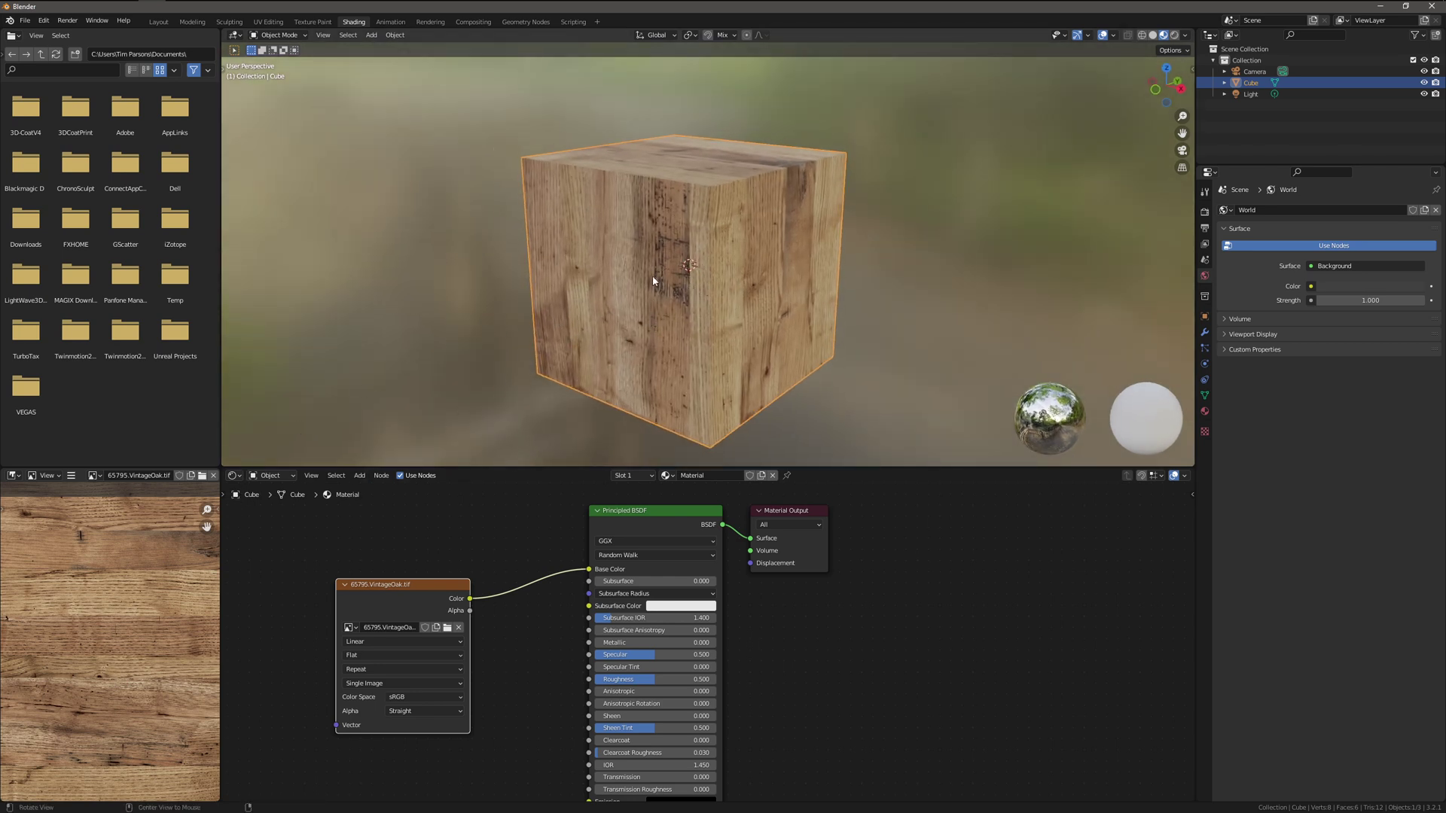
pyautogui.moveTo(649, 281); pyautogui.dragTo(645, 407, button='middle')
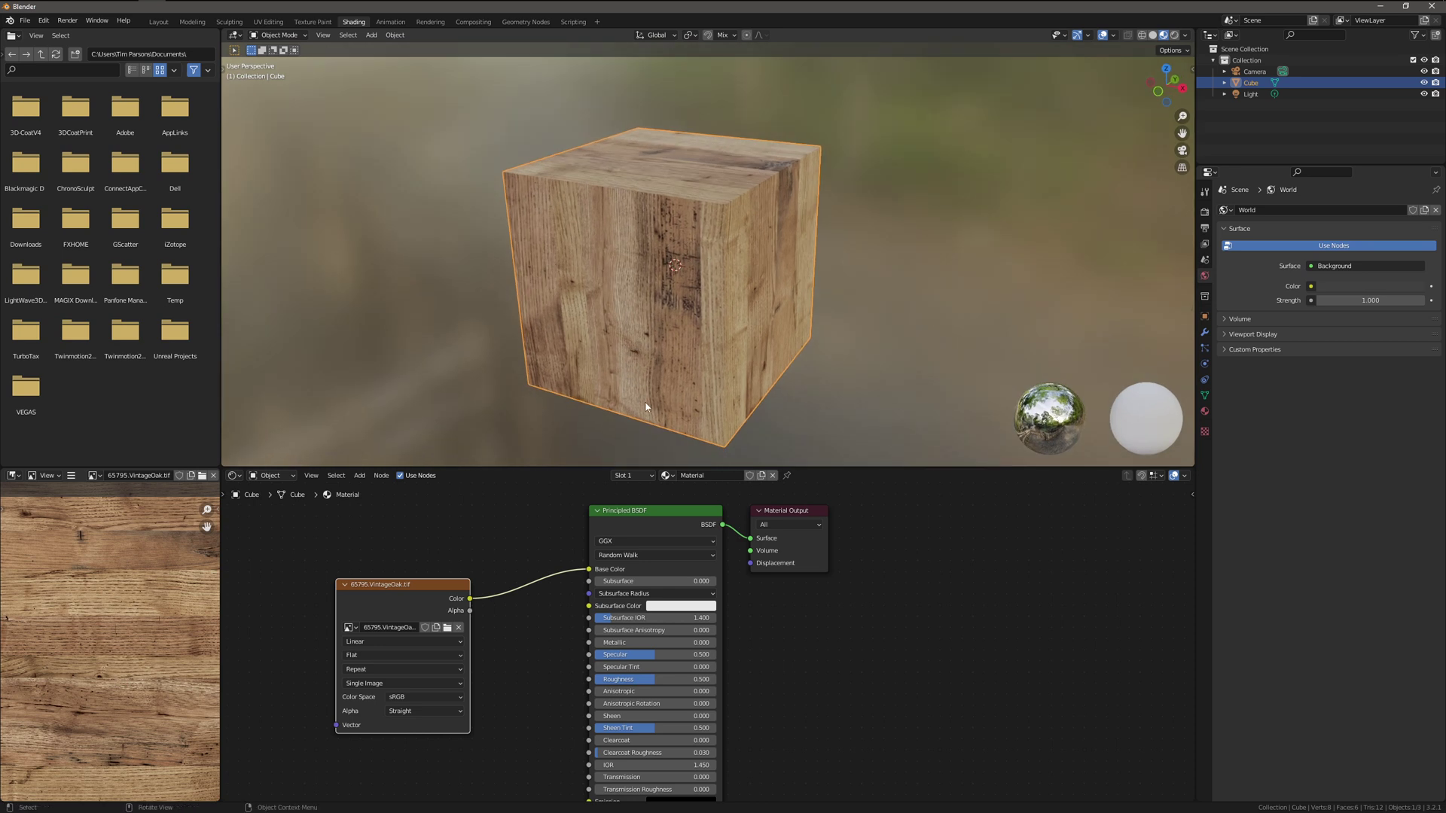
pyautogui.moveTo(635, 284); pyautogui.dragTo(646, 309, button='middle')
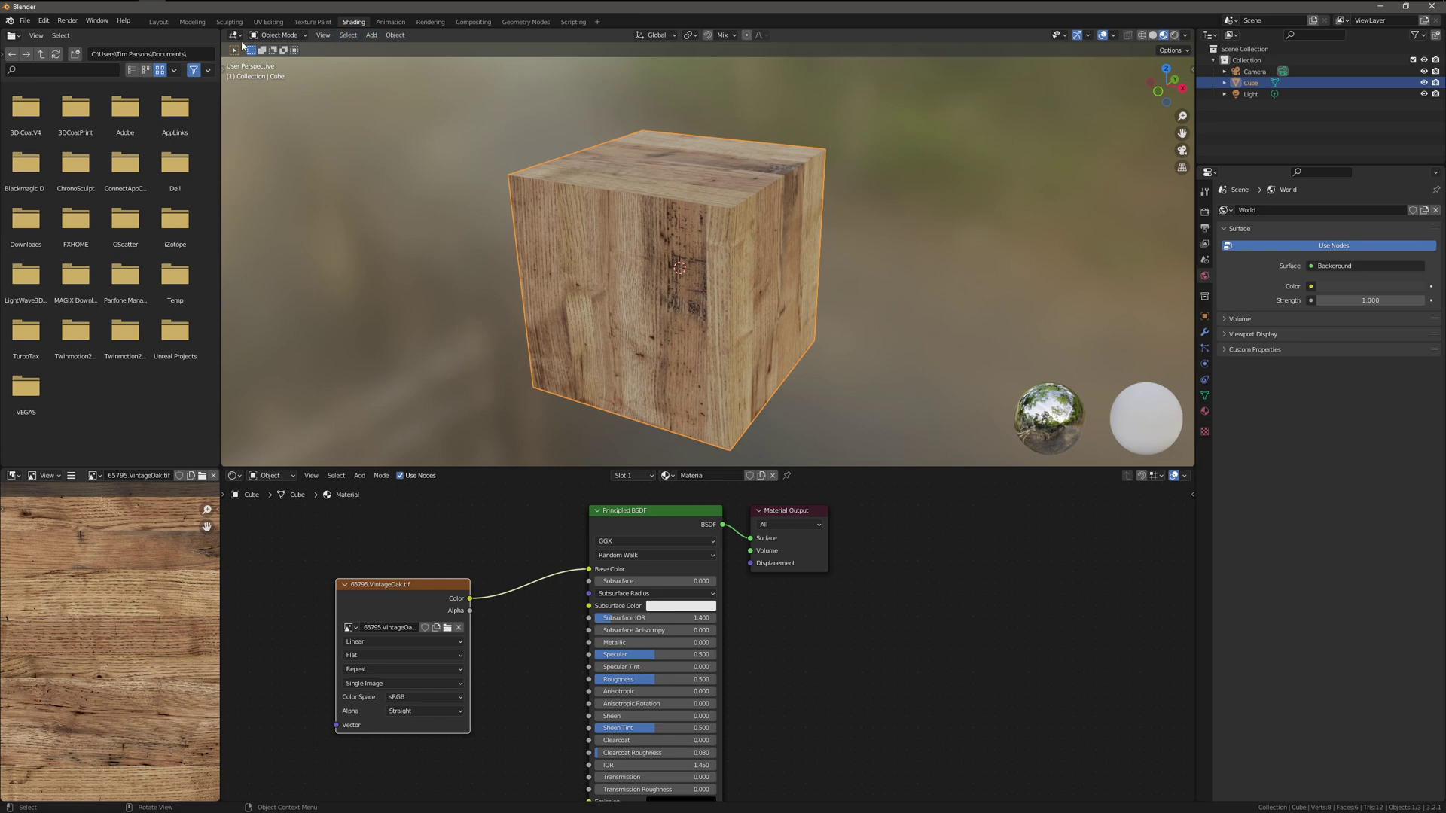
pyautogui.click(163, 23)
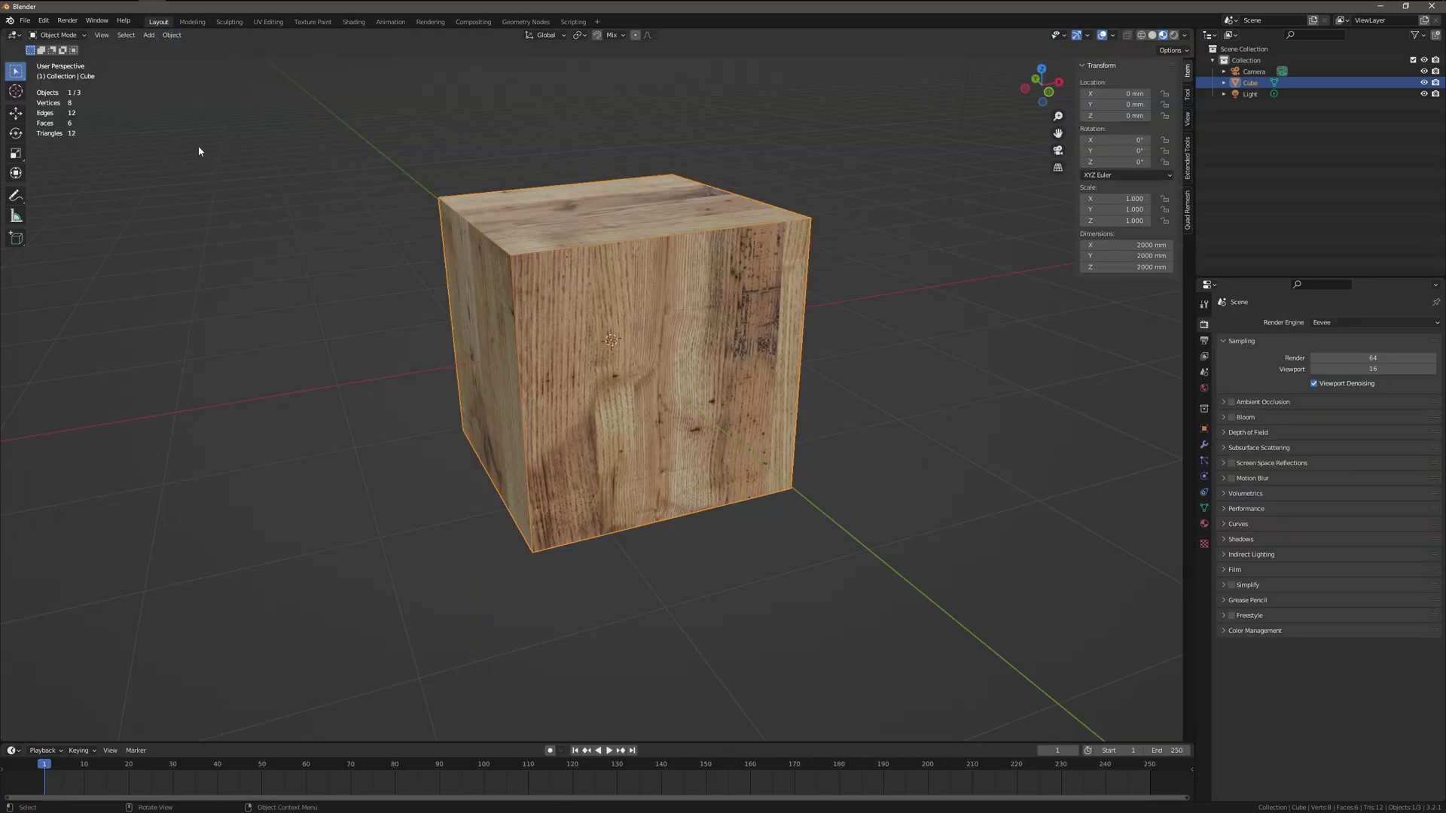
# Start a new General scene without saving and add a mesh cube.
pyautogui.click(25, 20)
pyautogui.moveTo(34, 34)
pyautogui.click(150, 33)
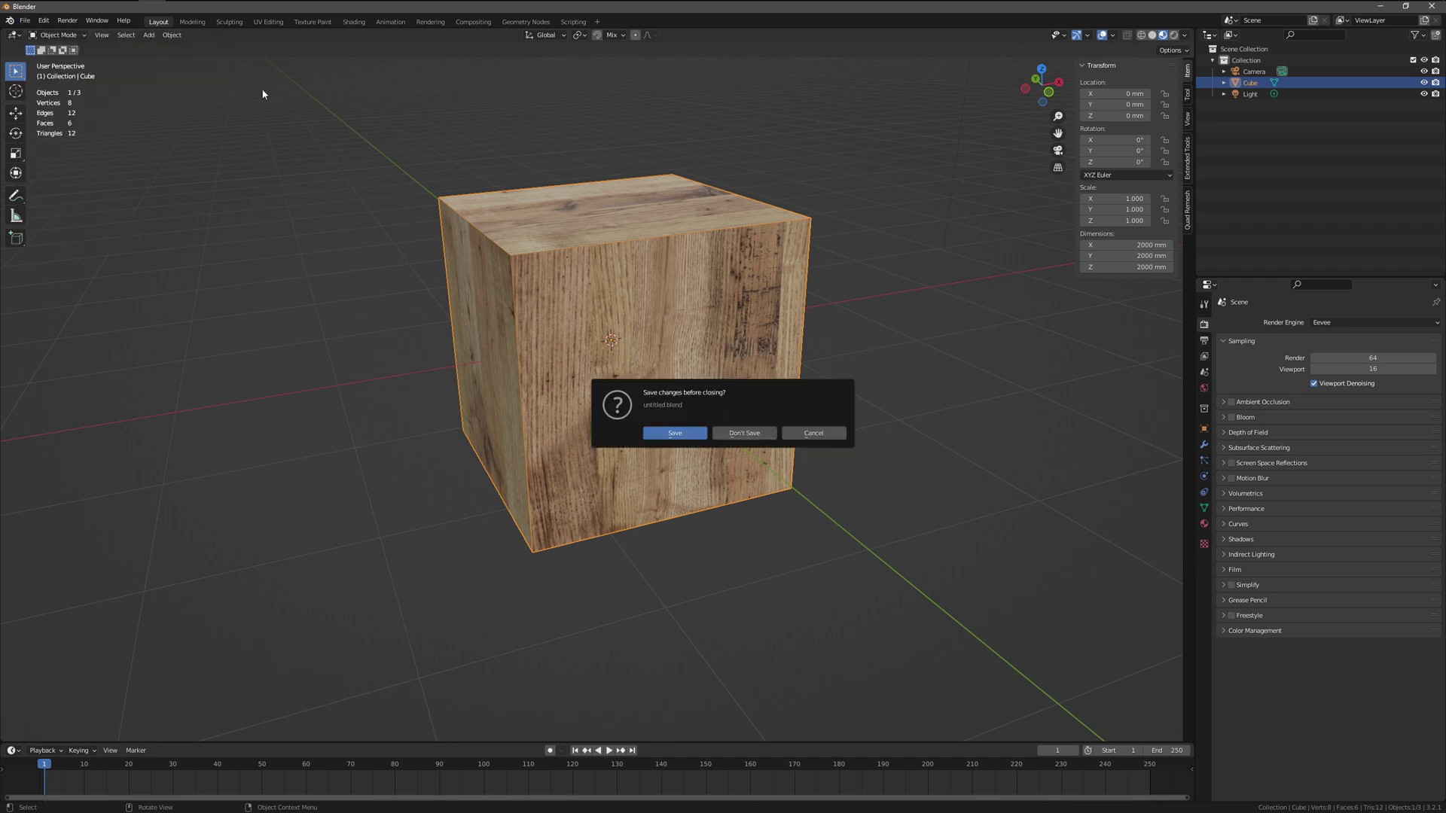
pyautogui.click(745, 435)
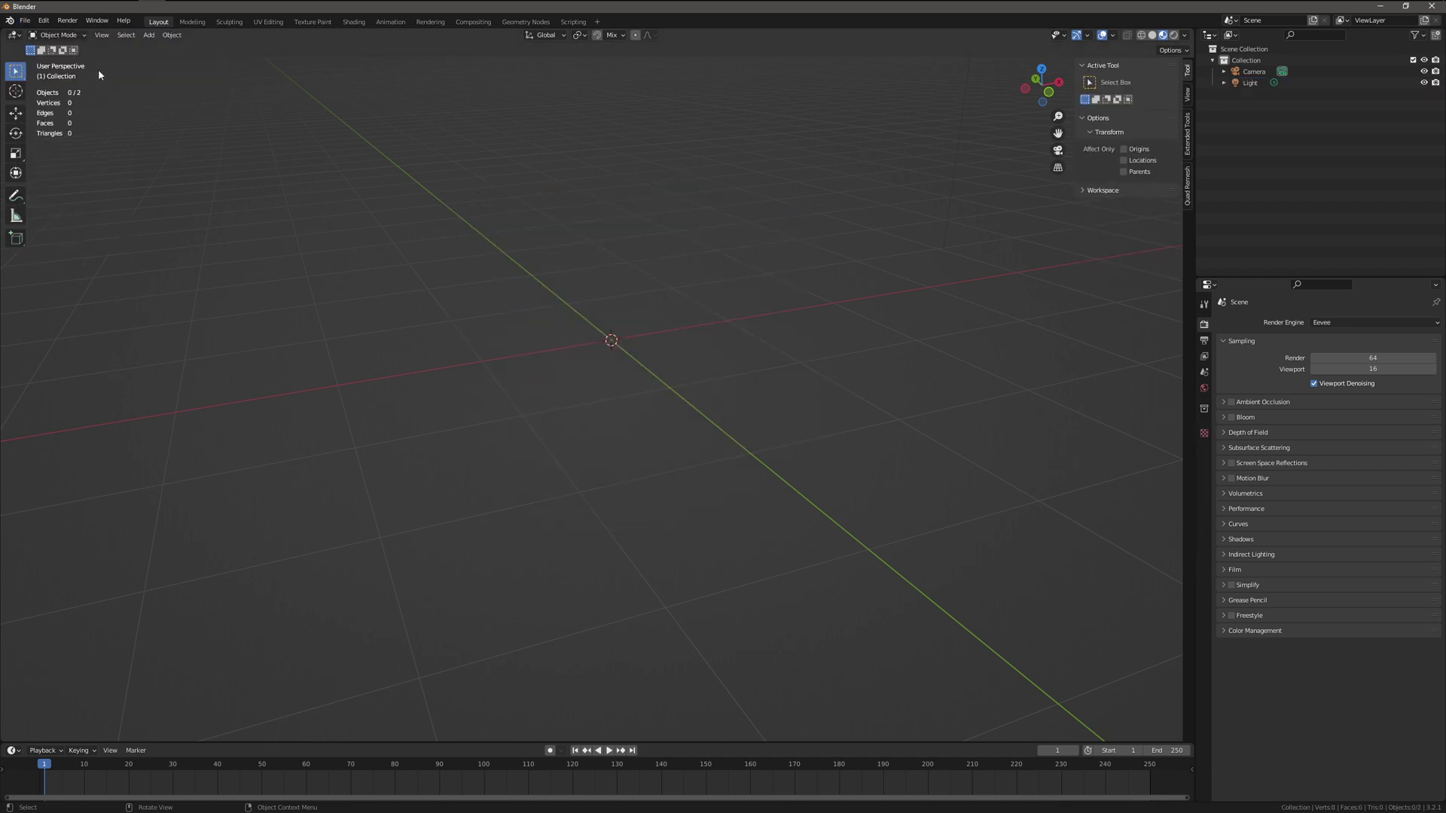
pyautogui.click(149, 35)
pyautogui.moveTo(165, 66)
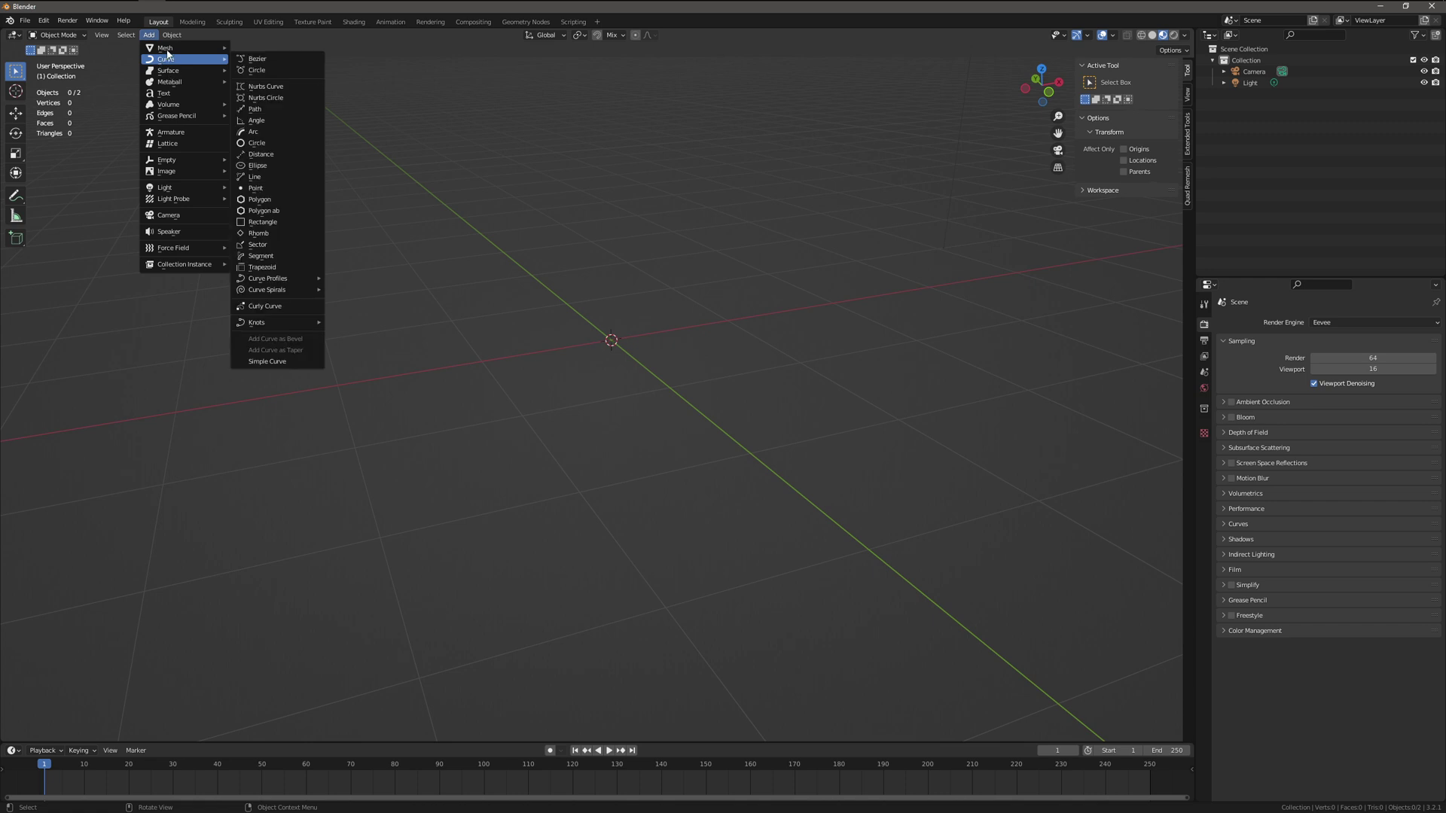
pyautogui.click(276, 68)
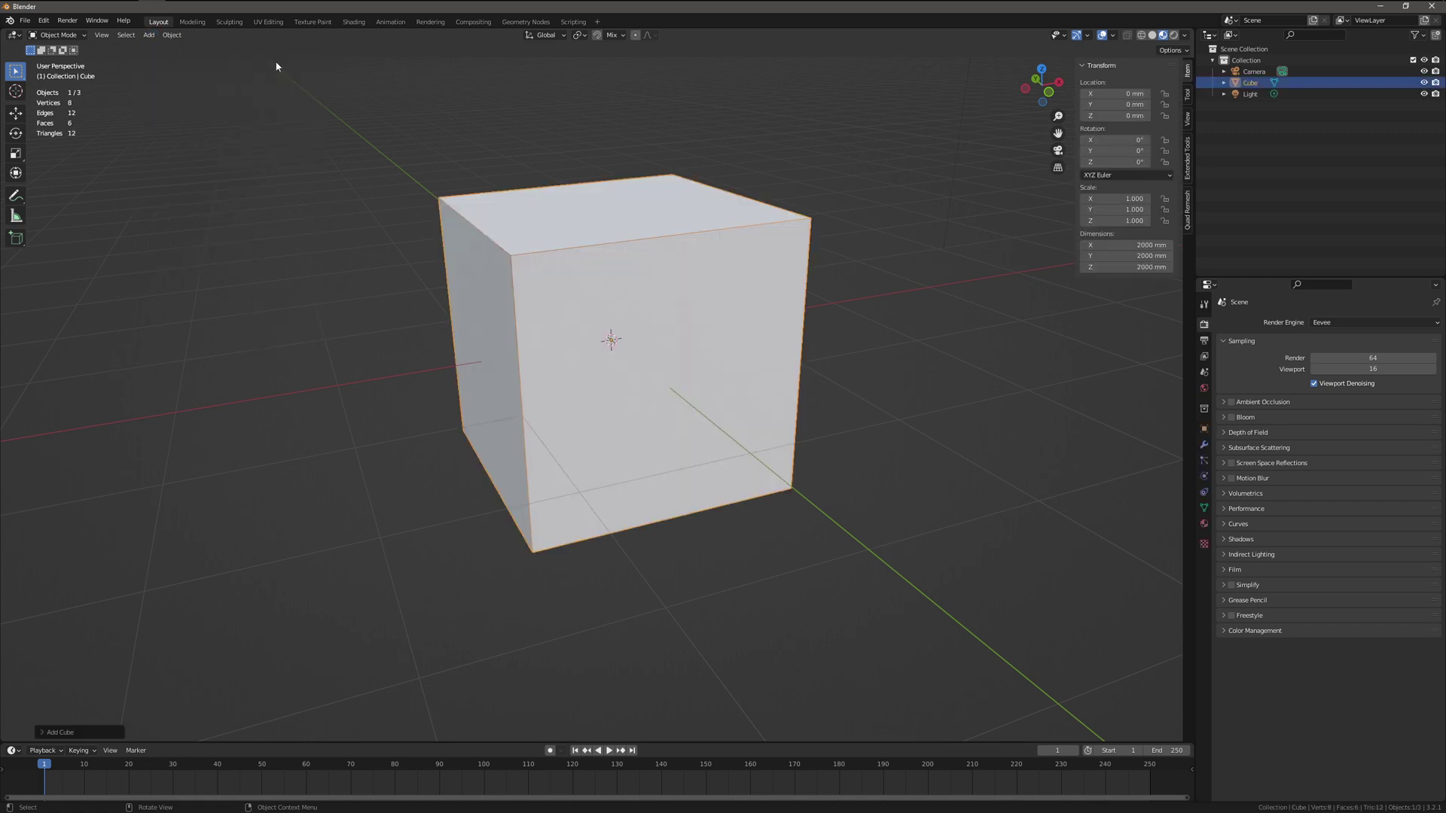
# In Shading, add an Image Texture node and link its Color to Base Color.
pyautogui.click(354, 22)
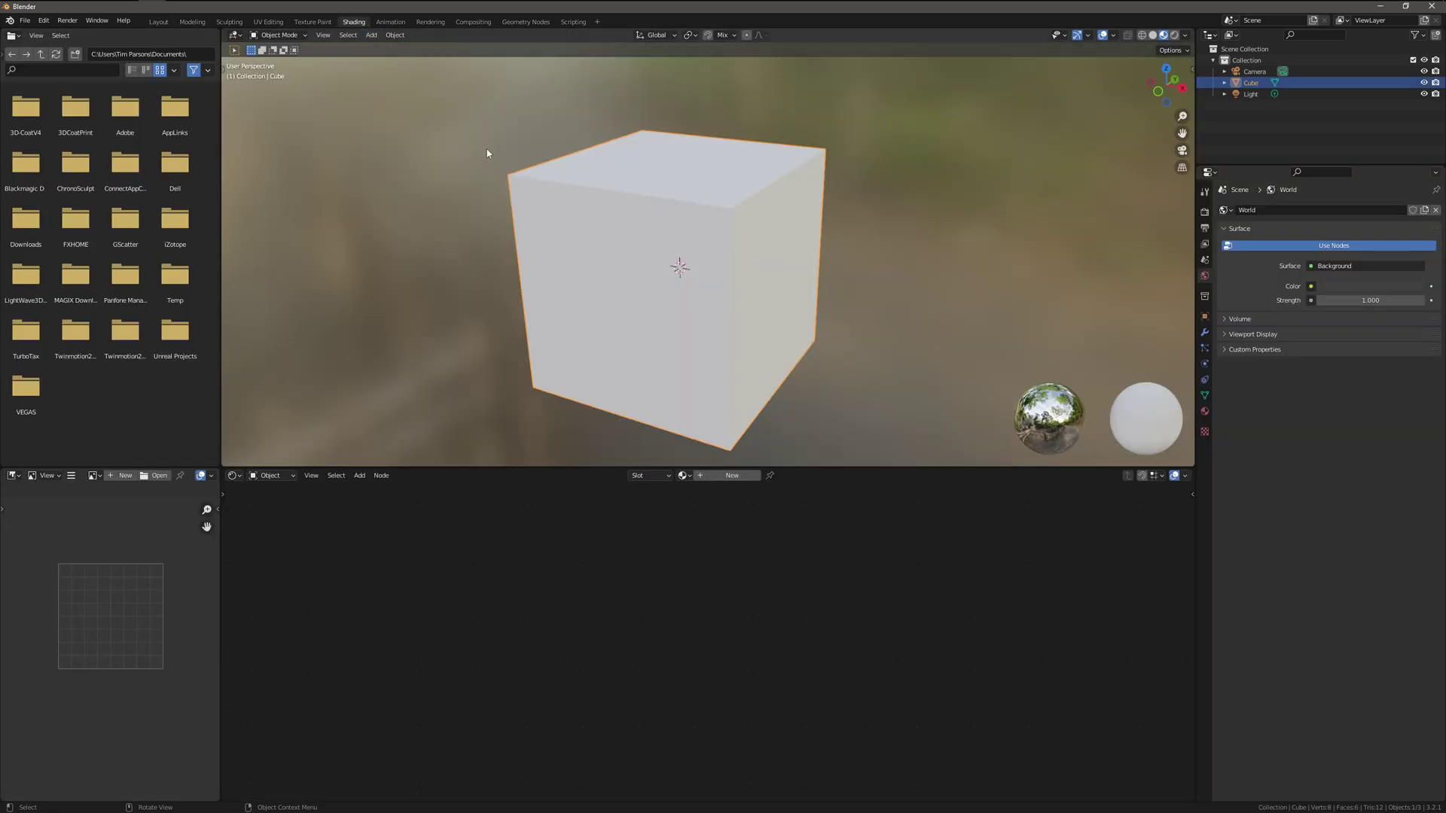
pyautogui.click(337, 476)
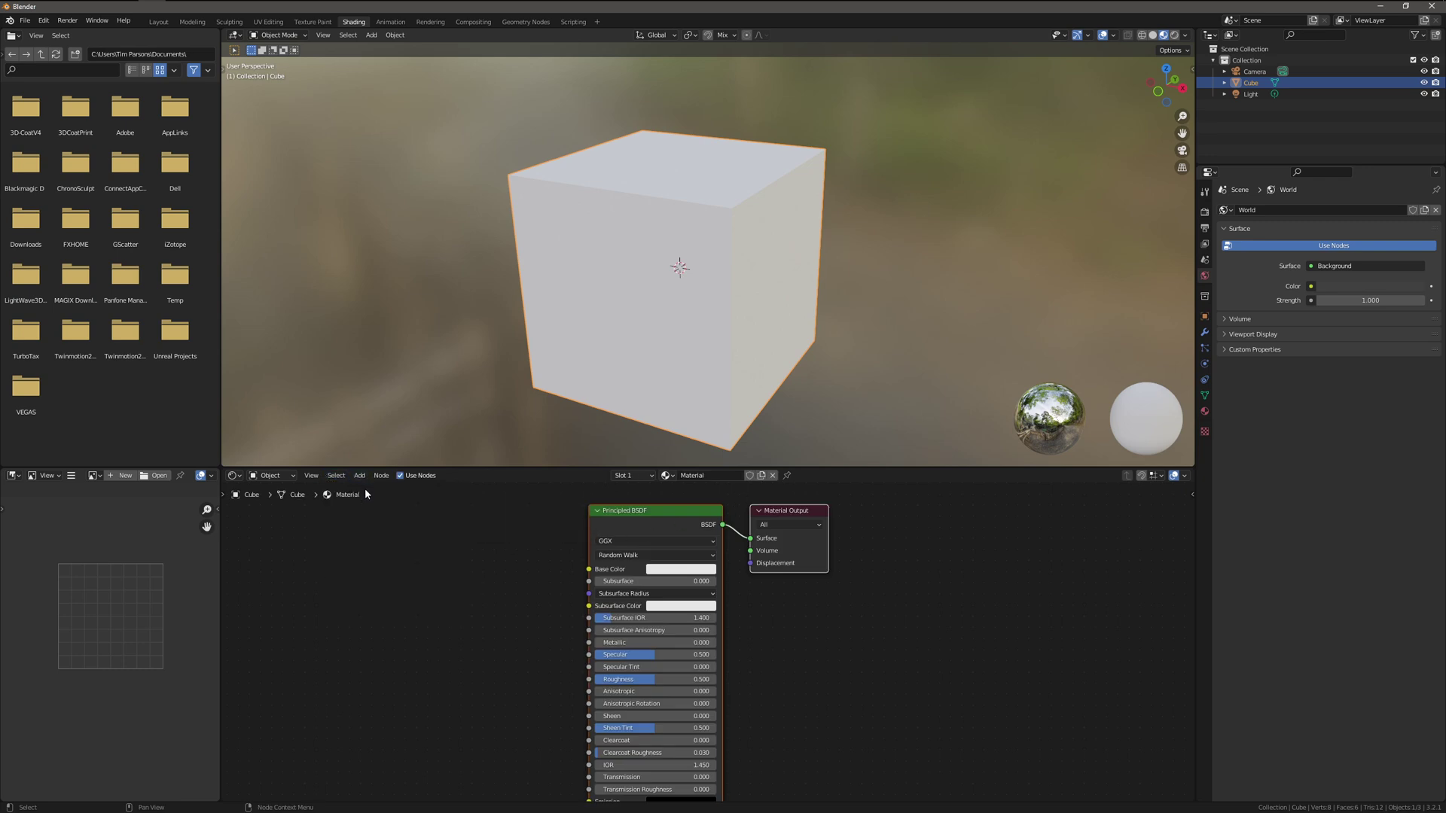
pyautogui.click(360, 476)
pyautogui.moveTo(395, 542)
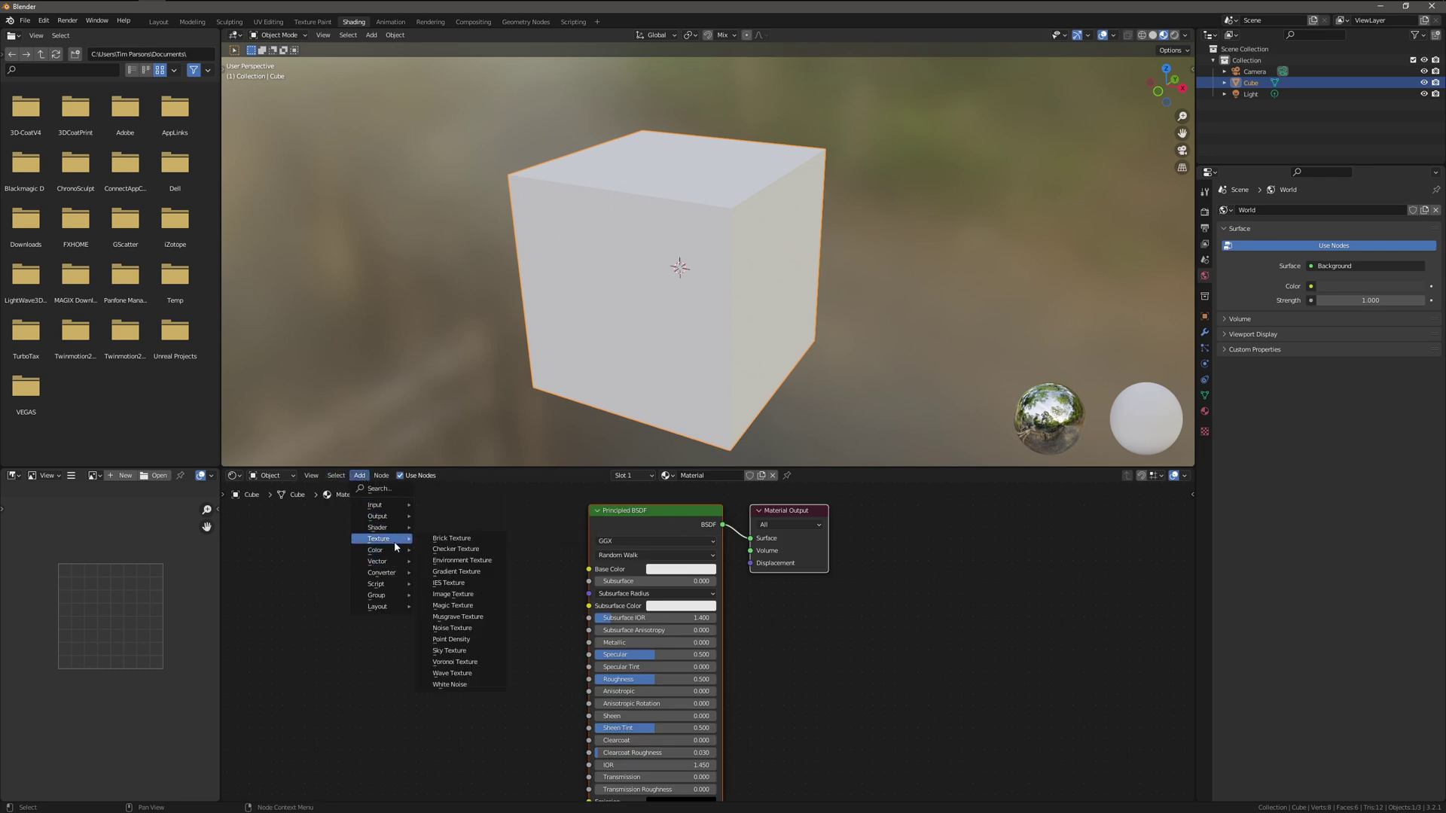
pyautogui.click(456, 595)
pyautogui.click(392, 582)
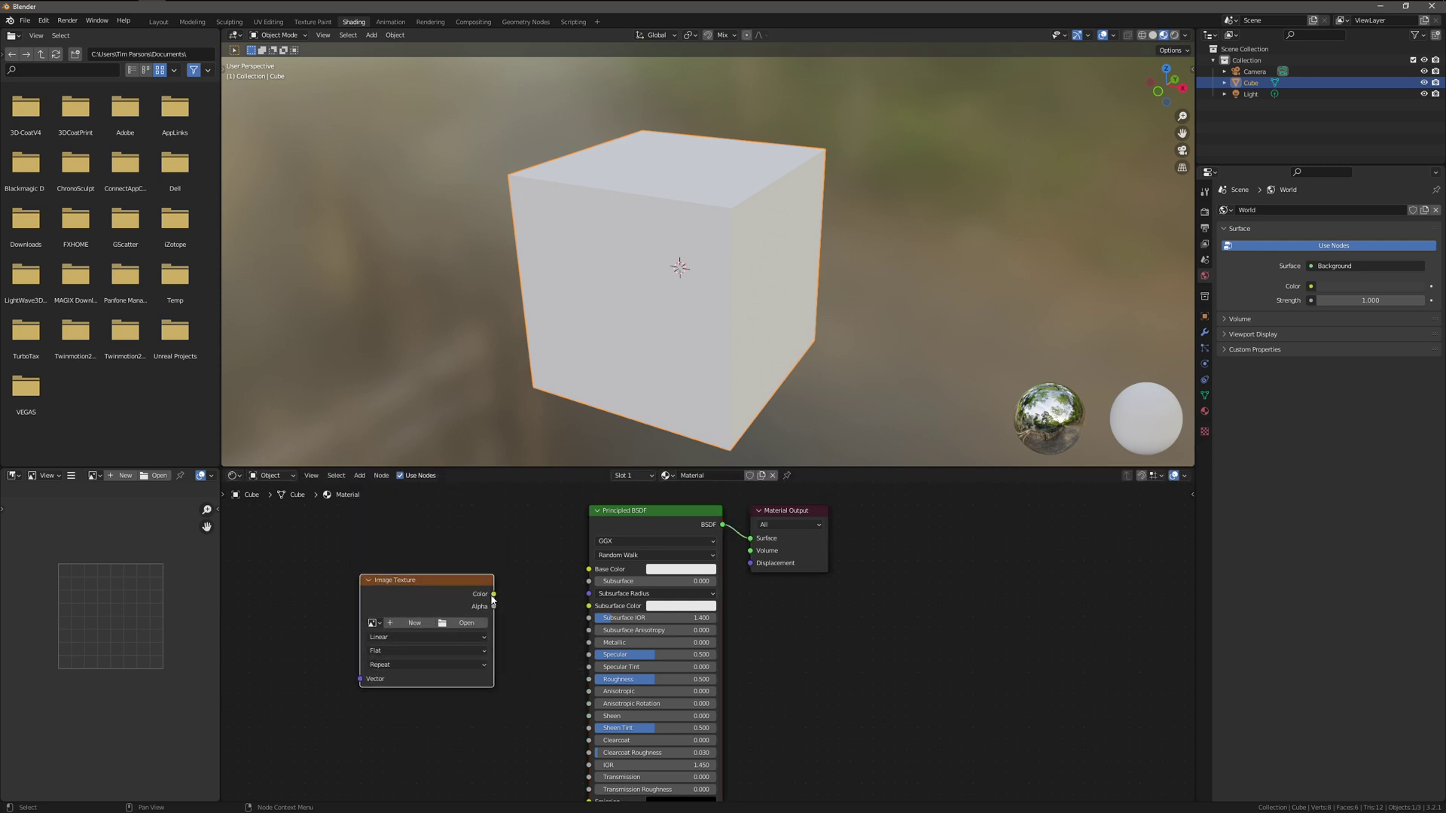
pyautogui.moveTo(493, 595); pyautogui.dragTo(589, 569)
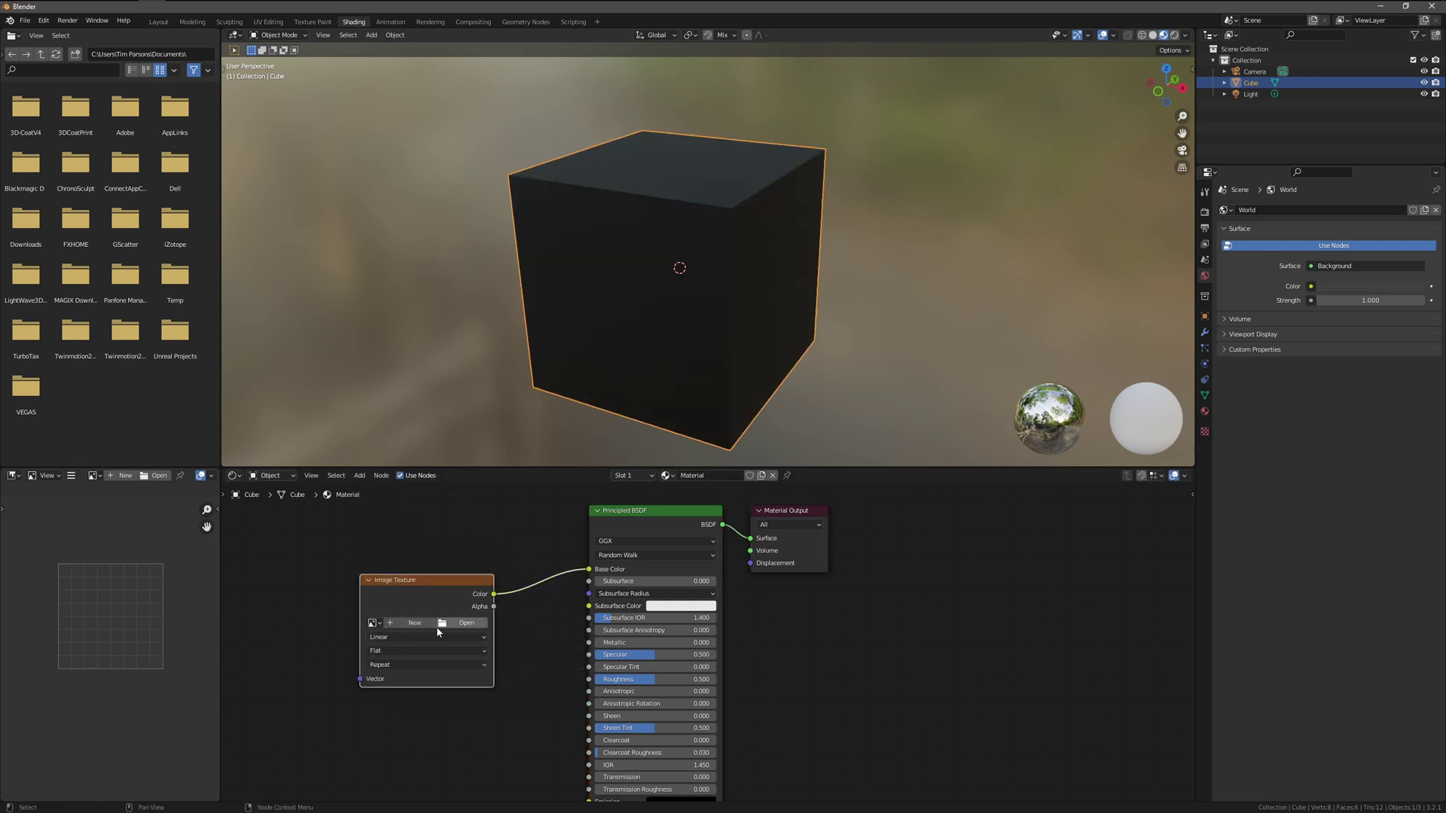
# Load AndersonOakX_Tiled.png from Maps\Woods\Sauder into the Image Texture node.
pyautogui.click(464, 624)
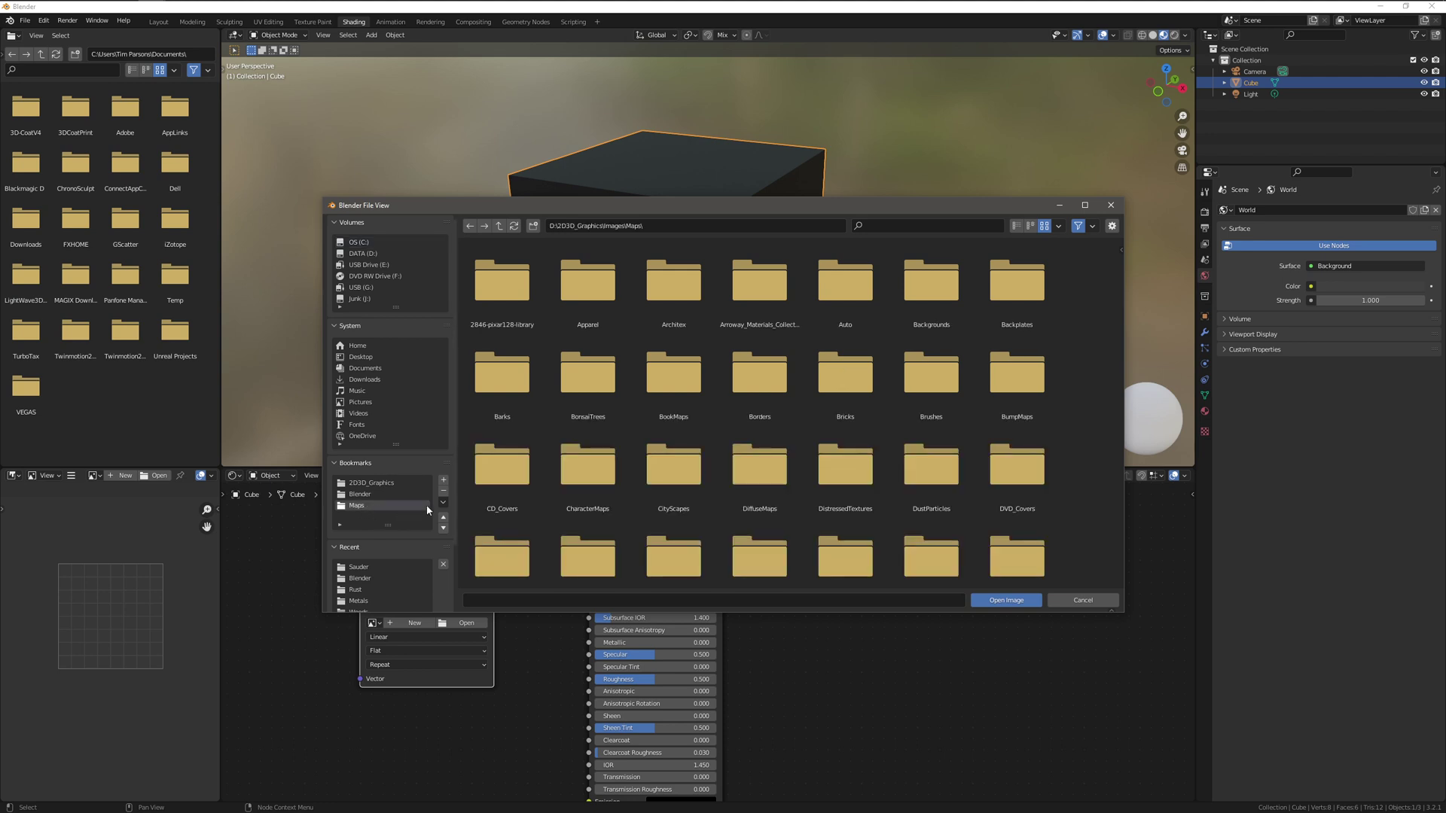
pyautogui.scroll(-6, 760, 309)
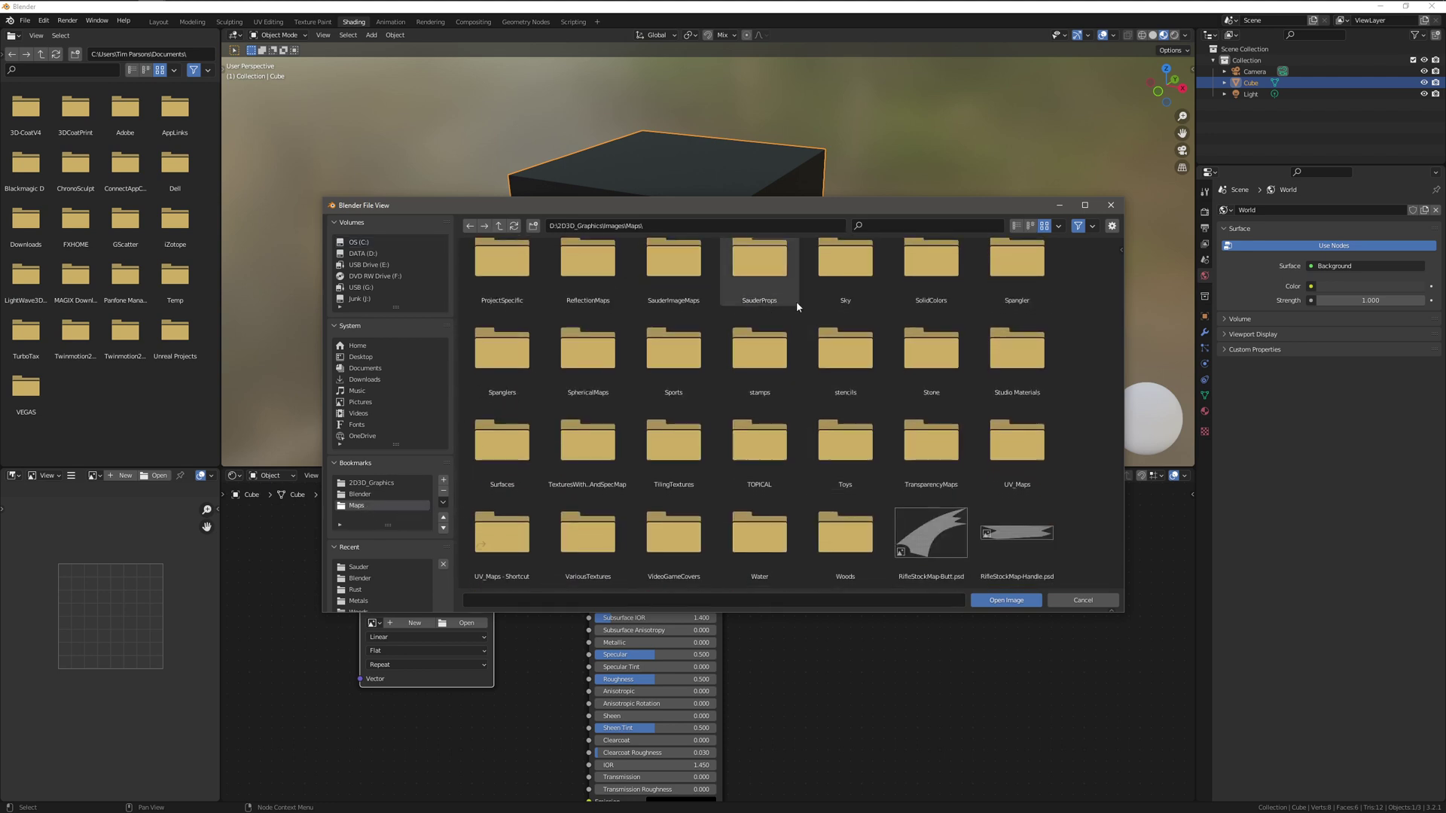
pyautogui.doubleClick(850, 553)
pyautogui.click(589, 287)
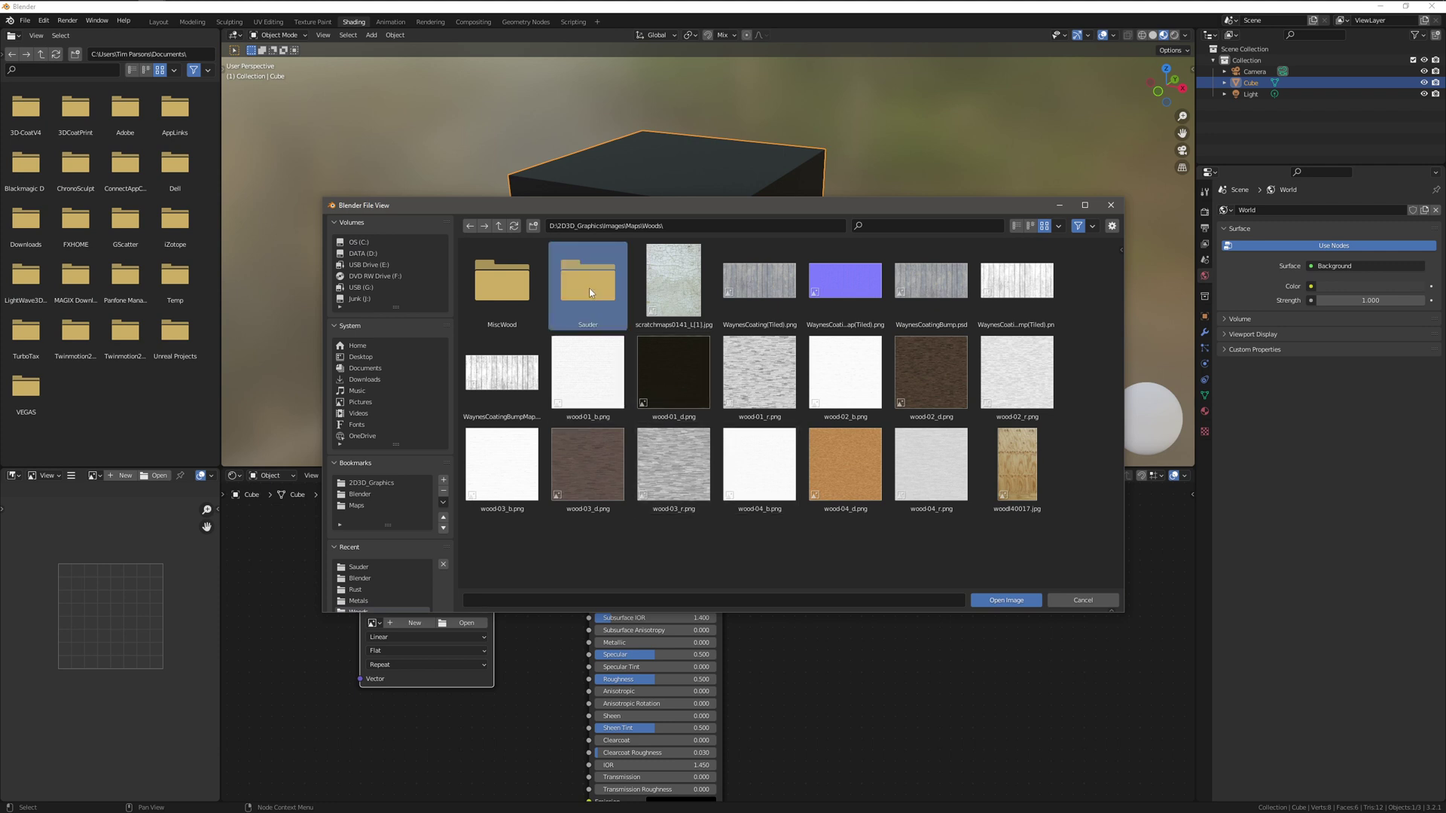
pyautogui.doubleClick(589, 288)
pyautogui.scroll(-6, 761, 453)
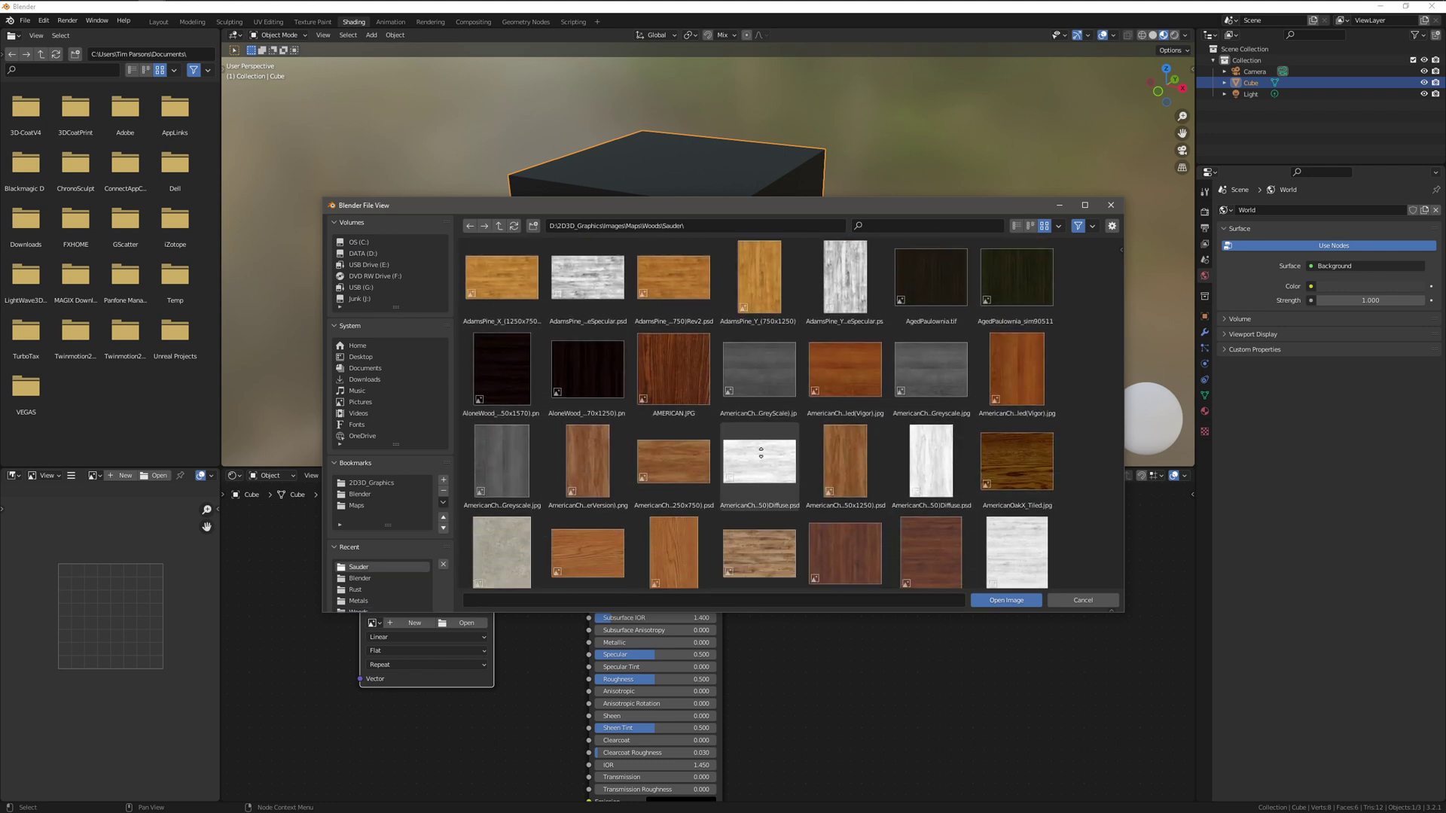
pyautogui.scroll(-3, 760, 452)
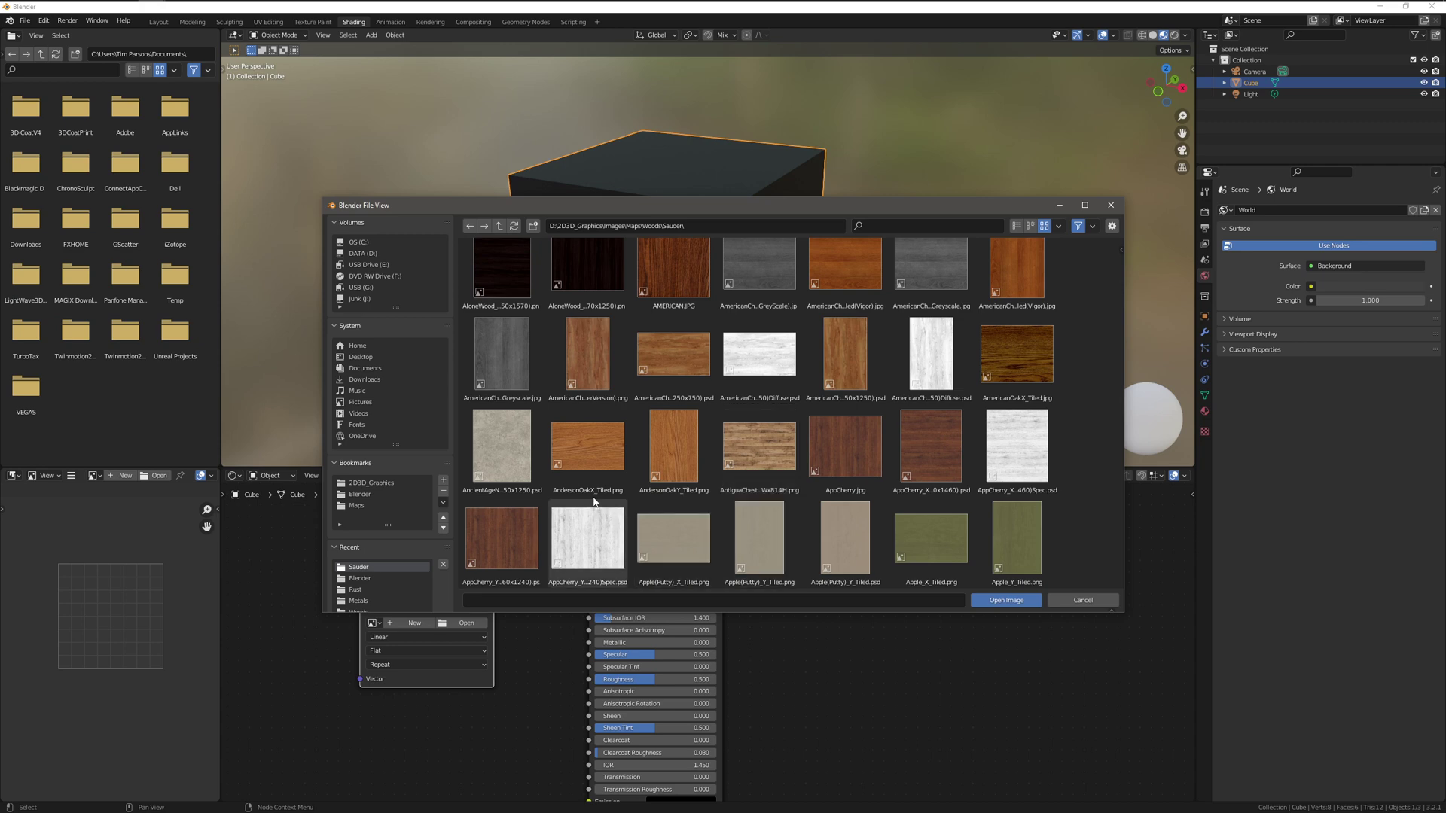
pyautogui.click(595, 456)
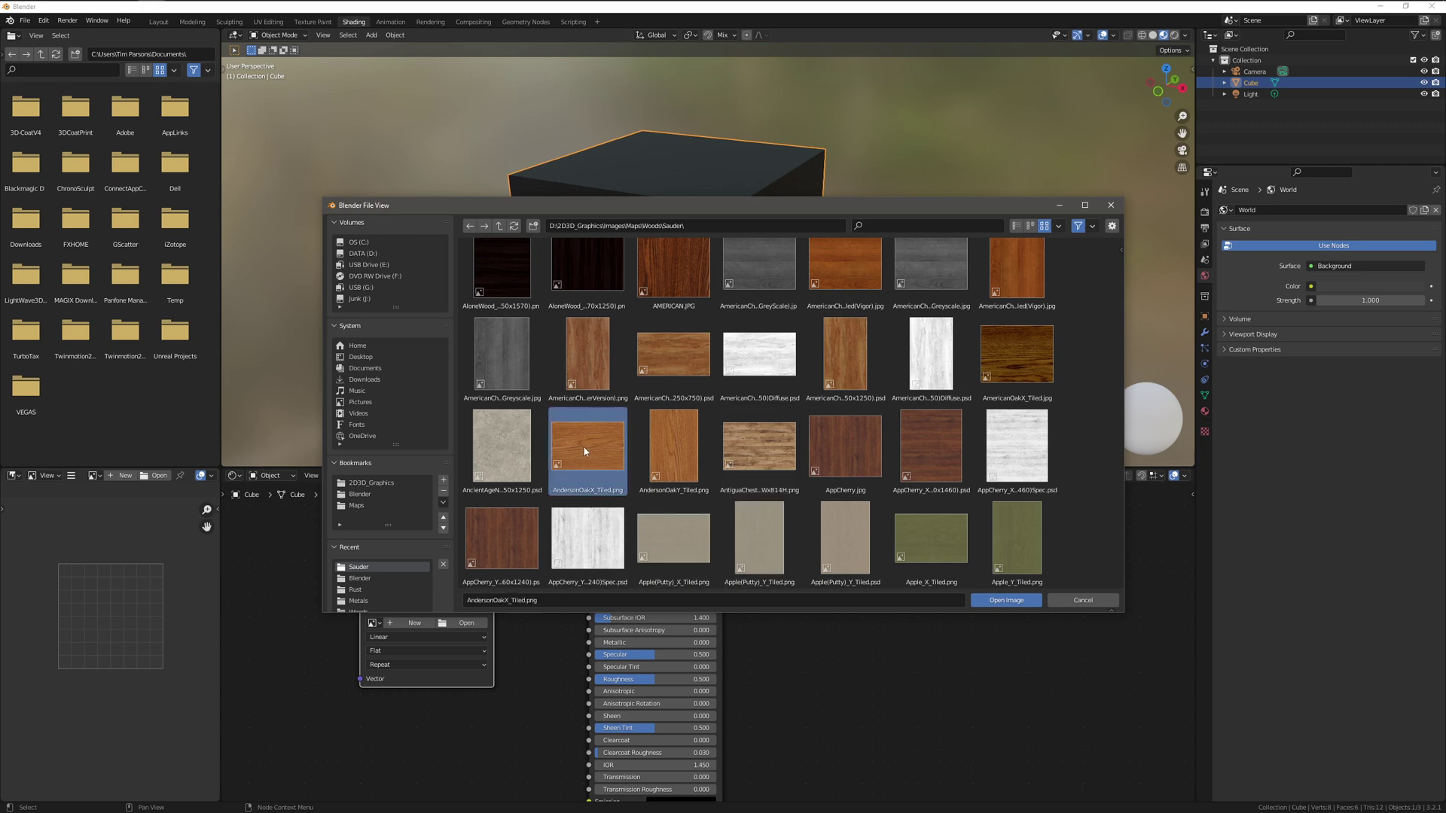
pyautogui.click(990, 601)
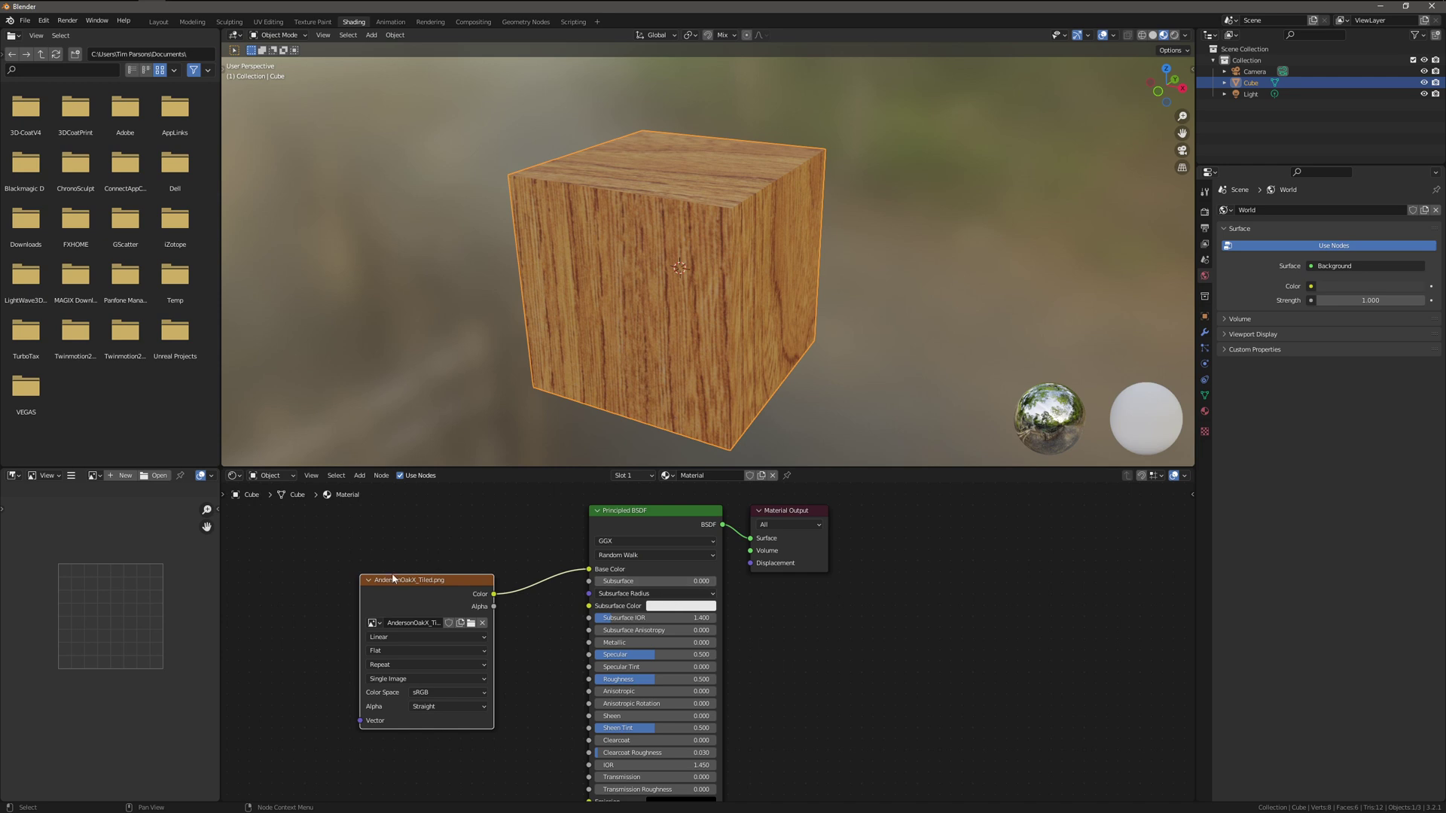
# Display AndersonOakX_Tiled.png in the image viewer.
pyautogui.click(72, 476)
pyautogui.moveTo(91, 501)
pyautogui.click(94, 475)
pyautogui.click(113, 493)
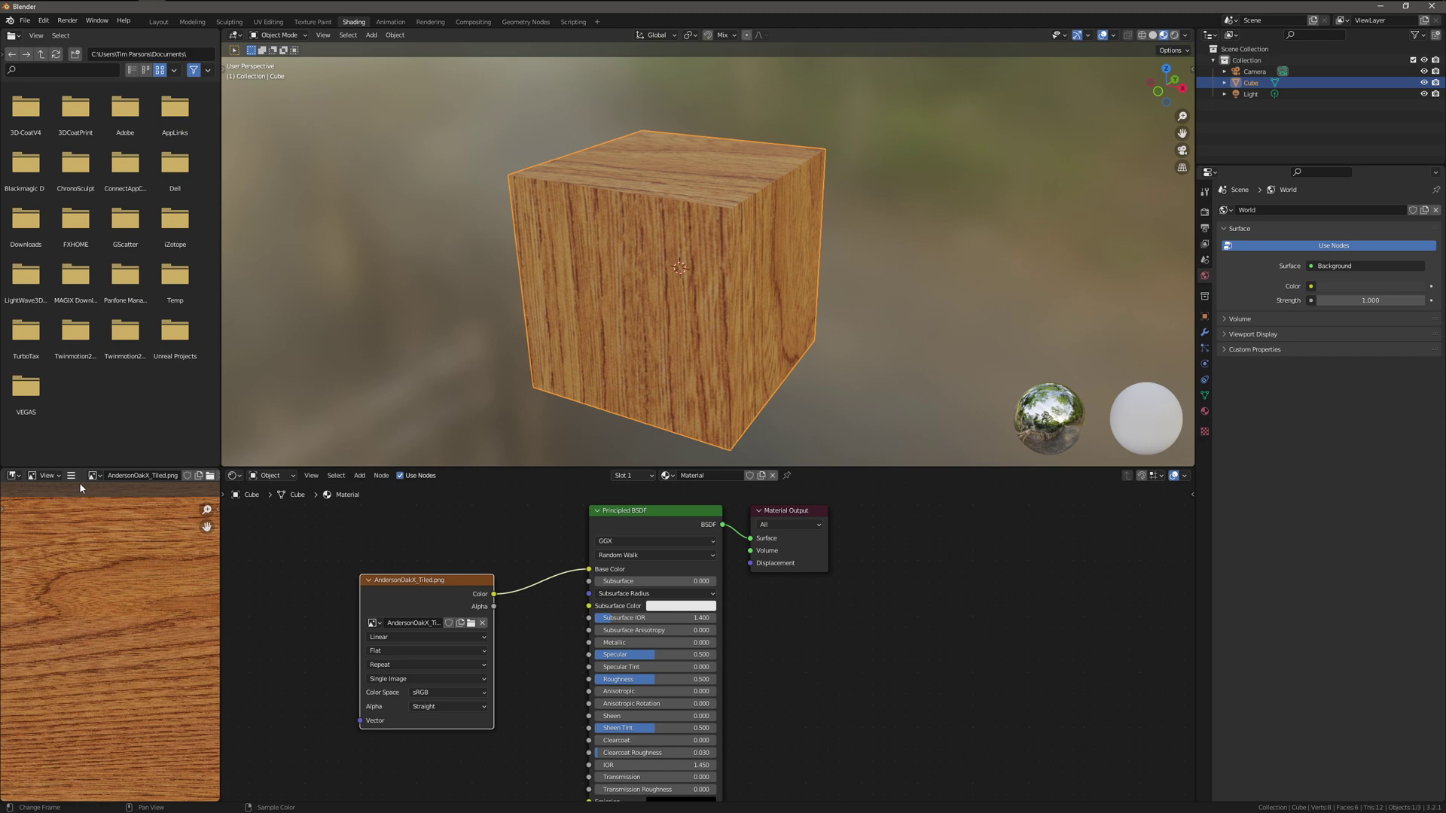
# Replace the oak image with a weathered plank-patchwork wood image via Image > Replace.
pyautogui.click(73, 476)
pyautogui.moveTo(113, 500)
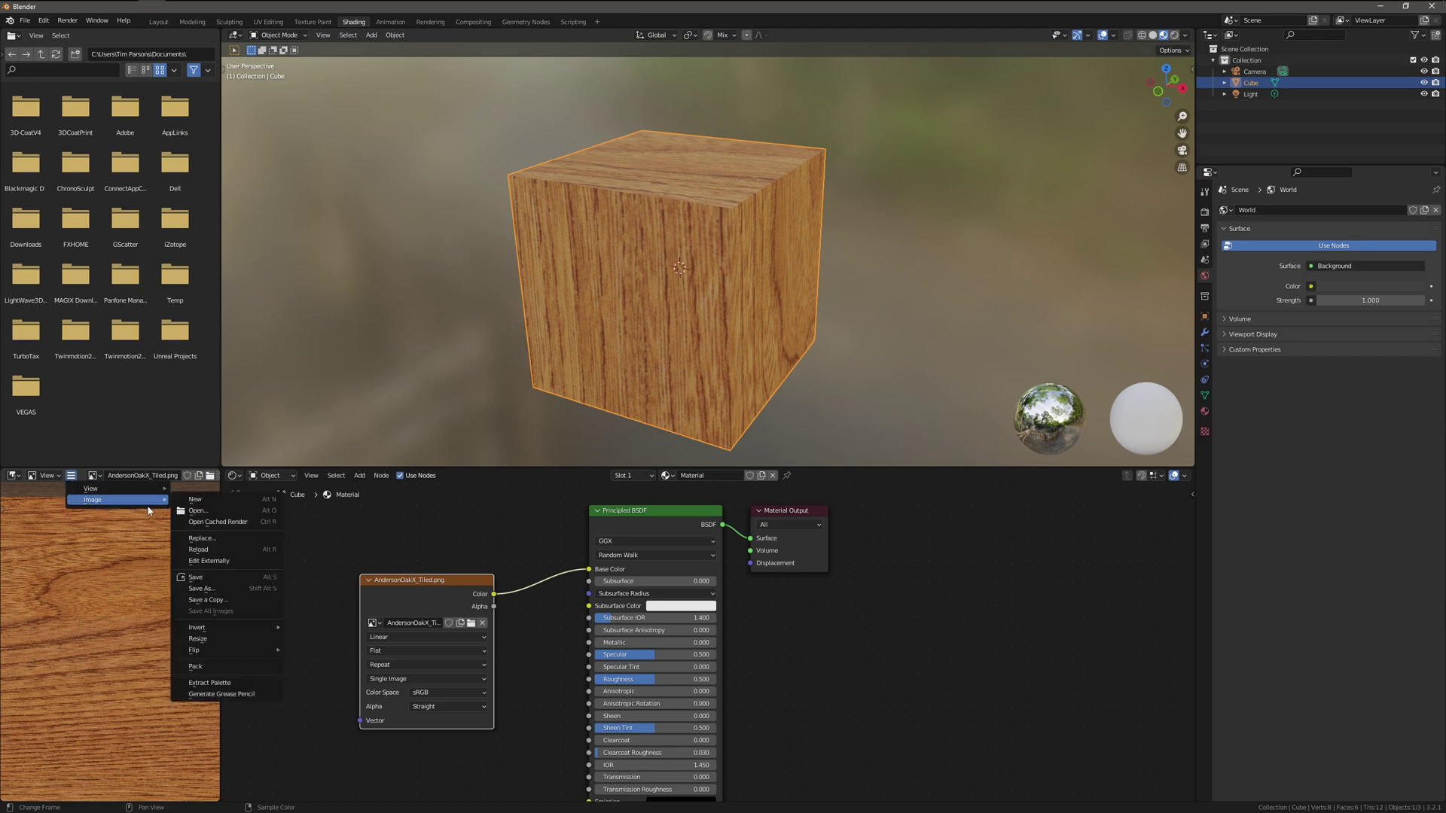
pyautogui.click(202, 538)
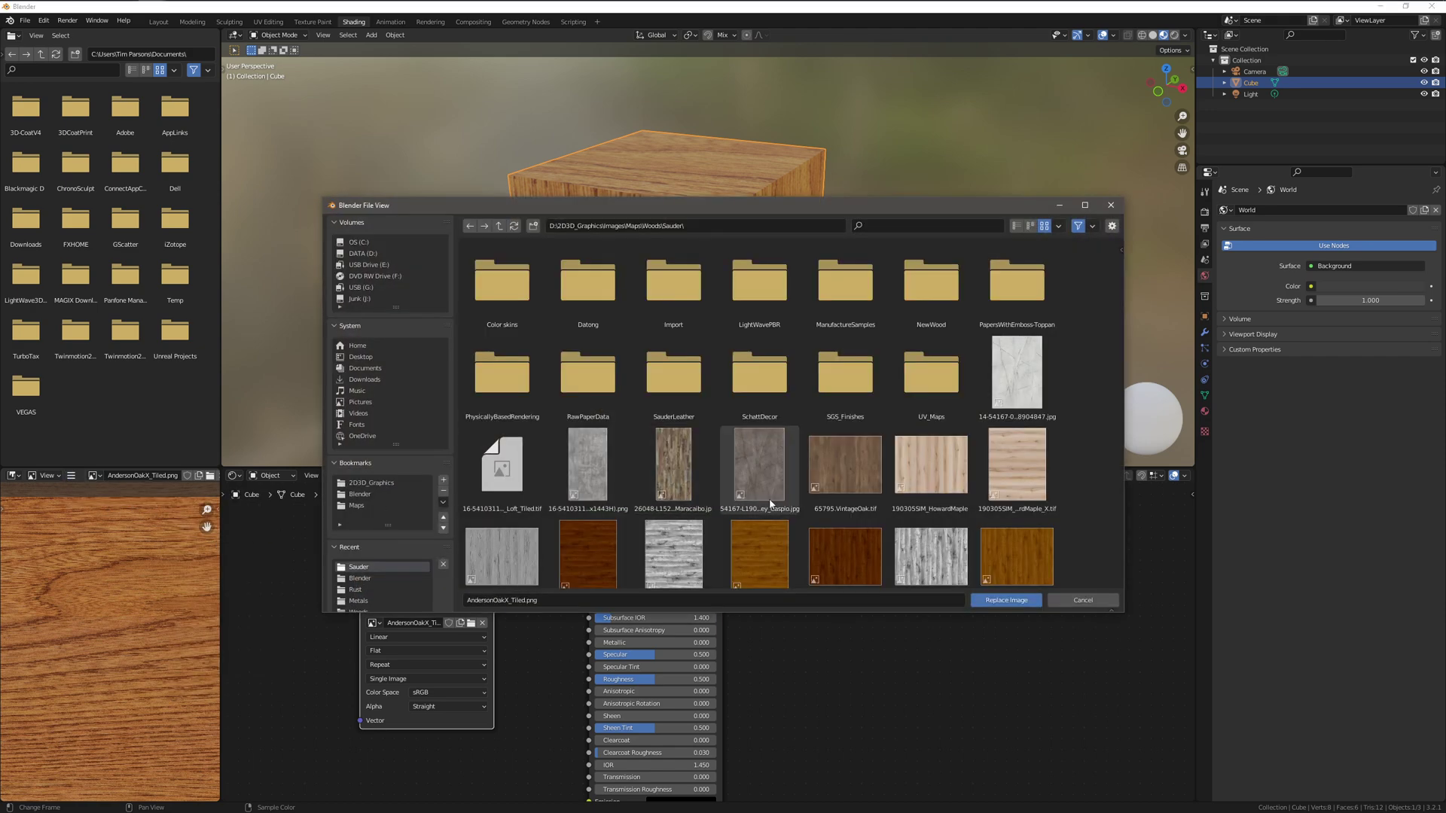
pyautogui.click(683, 482)
pyautogui.click(1006, 600)
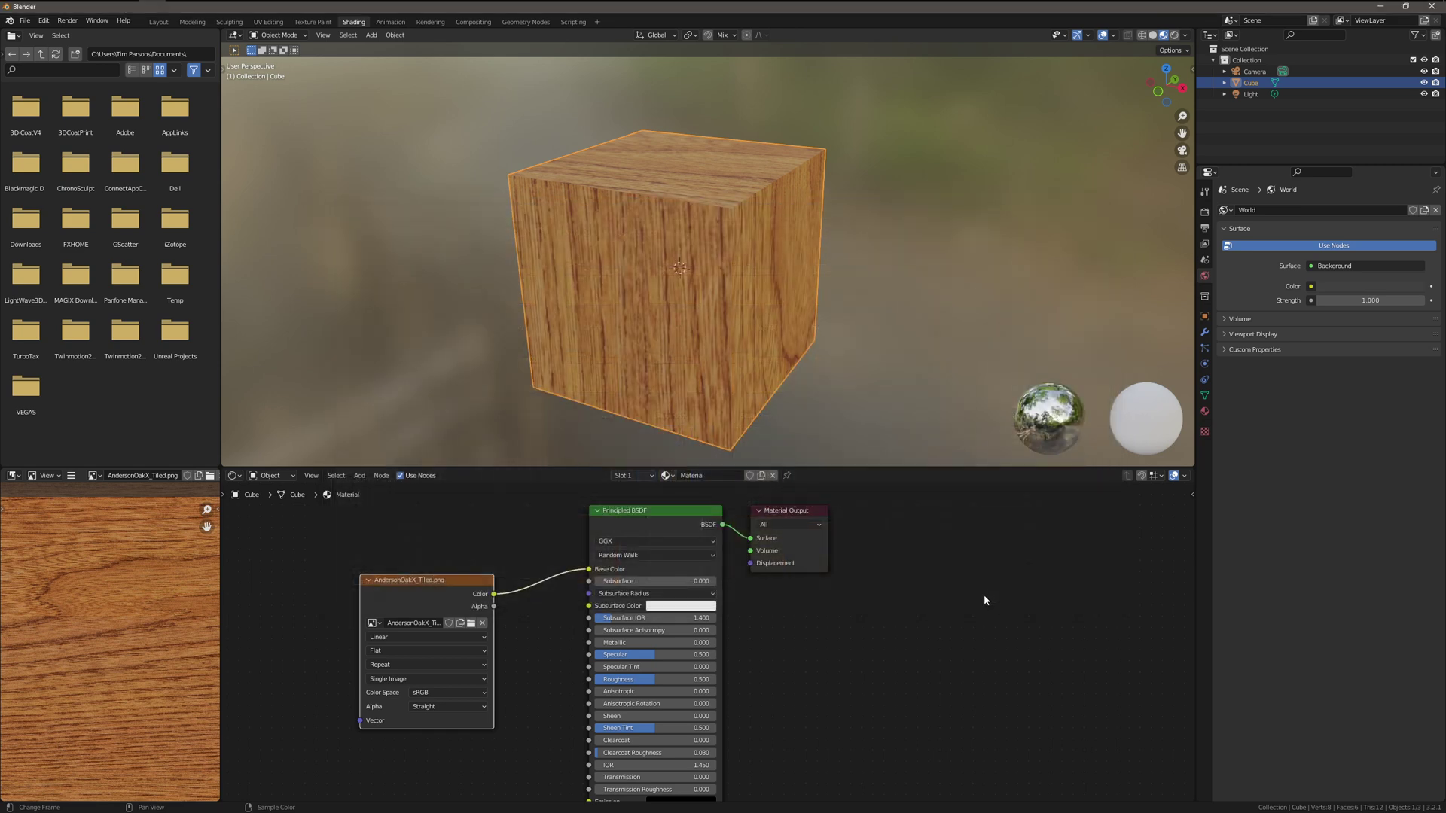
# Reopen the image viewer's menu to show the image actions again.
pyautogui.click(71, 475)
pyautogui.moveTo(113, 499)
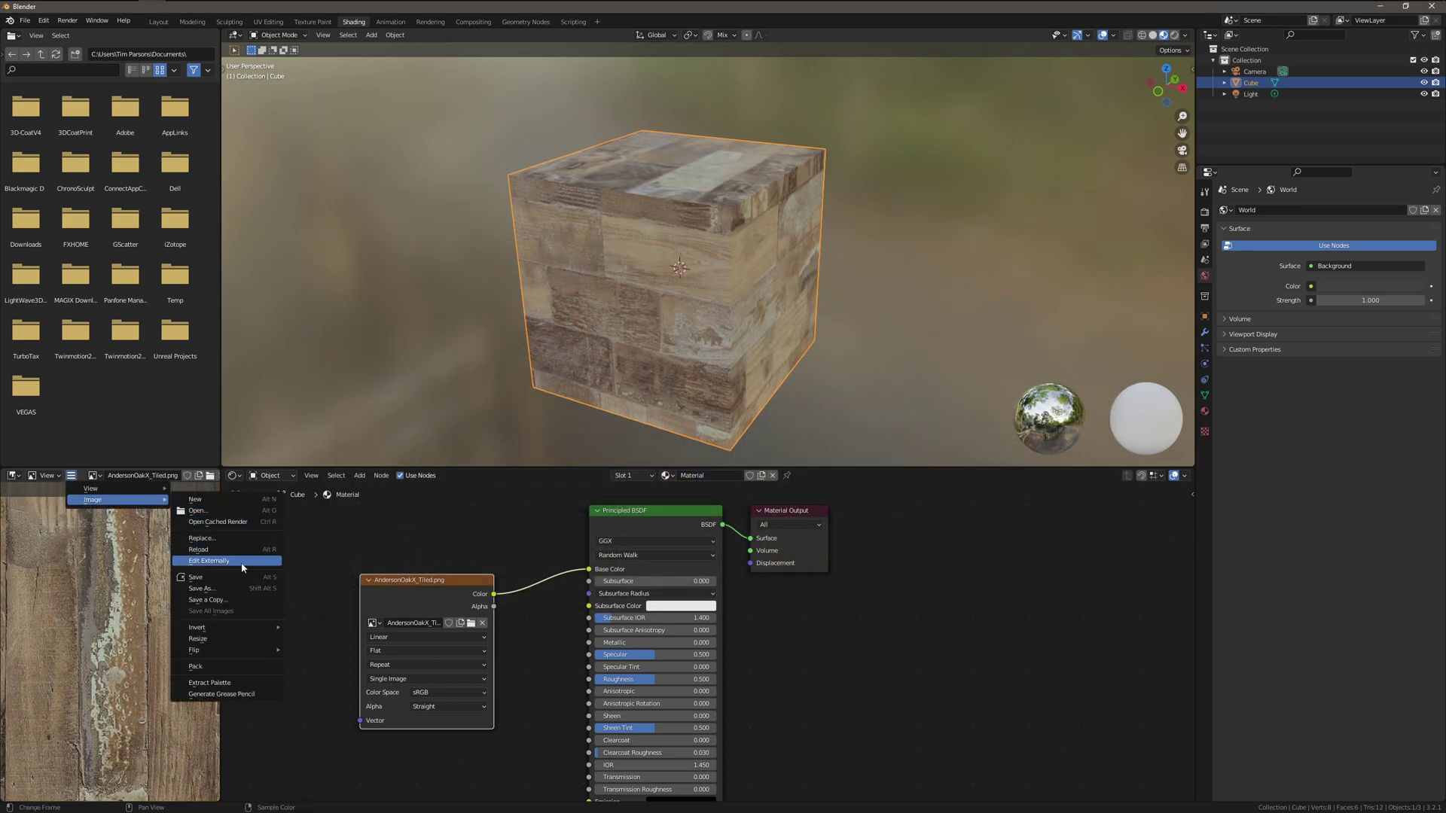
pyautogui.click(224, 549)
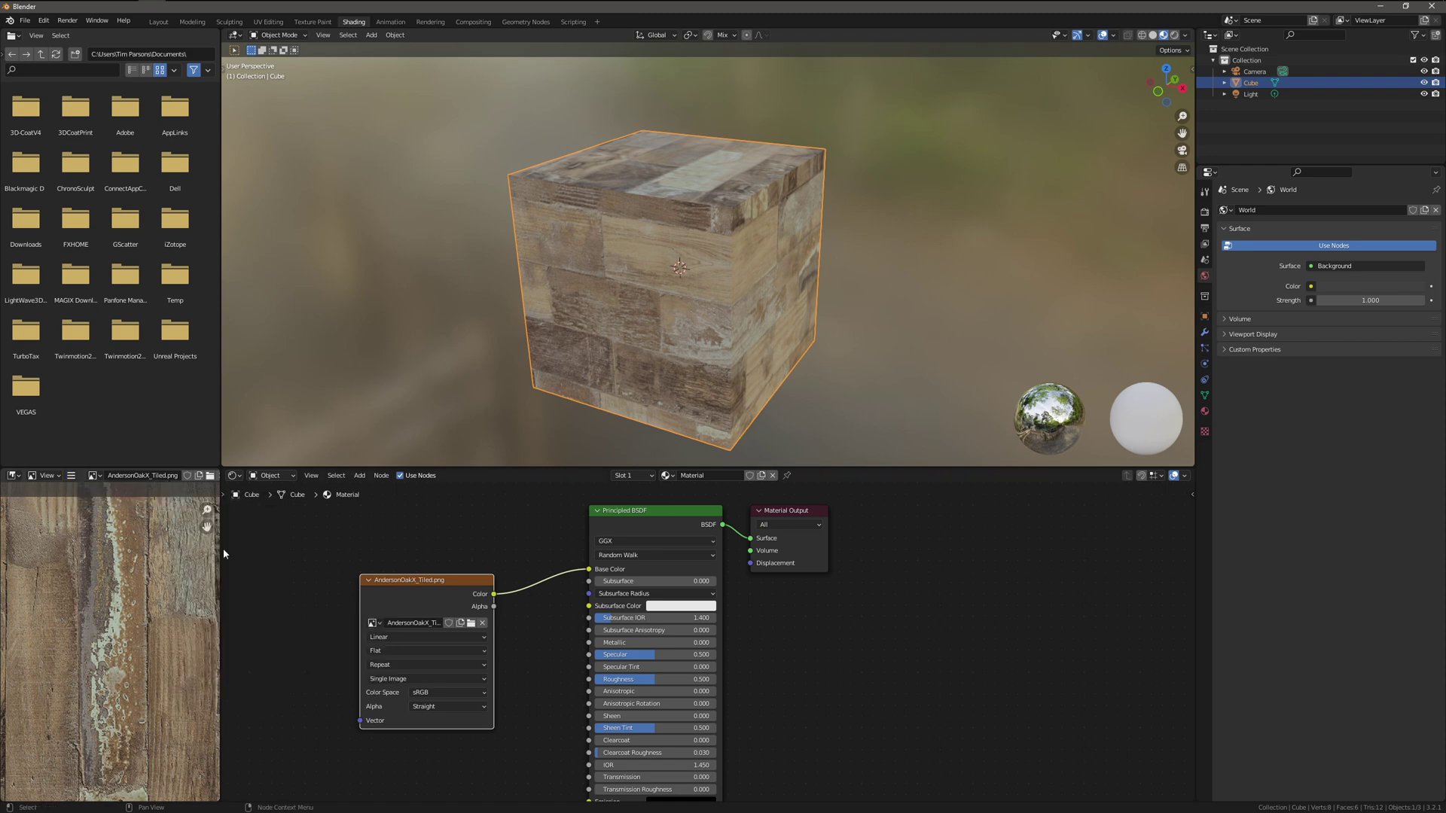
pyautogui.click(71, 476)
# Swap the cube's texture image for AntiguaChestnut_X_1240Wx814H.png, giving light brown plank wood.
pyautogui.moveTo(91, 501)
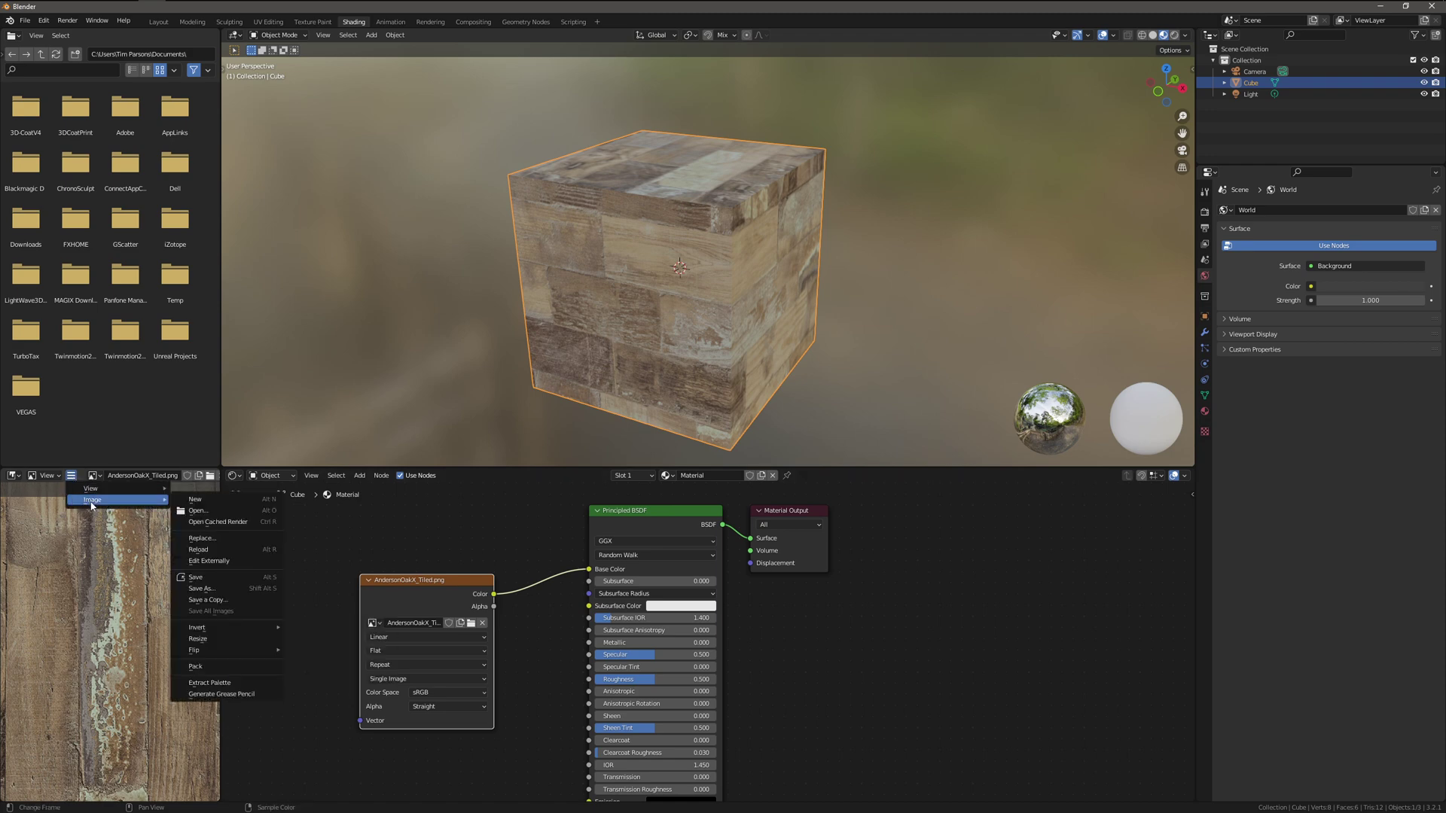
pyautogui.click(221, 539)
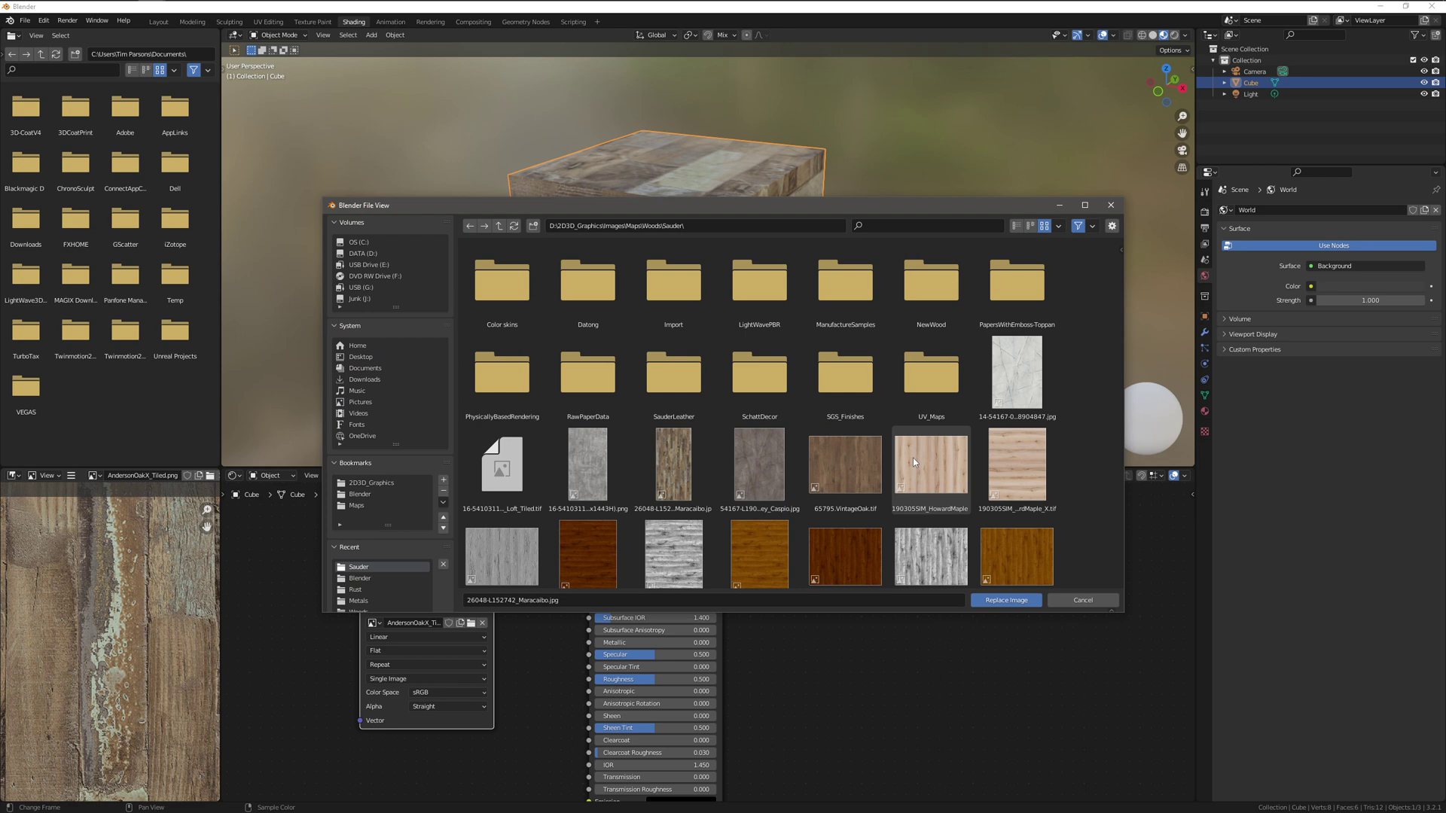
pyautogui.scroll(-5, 817, 461)
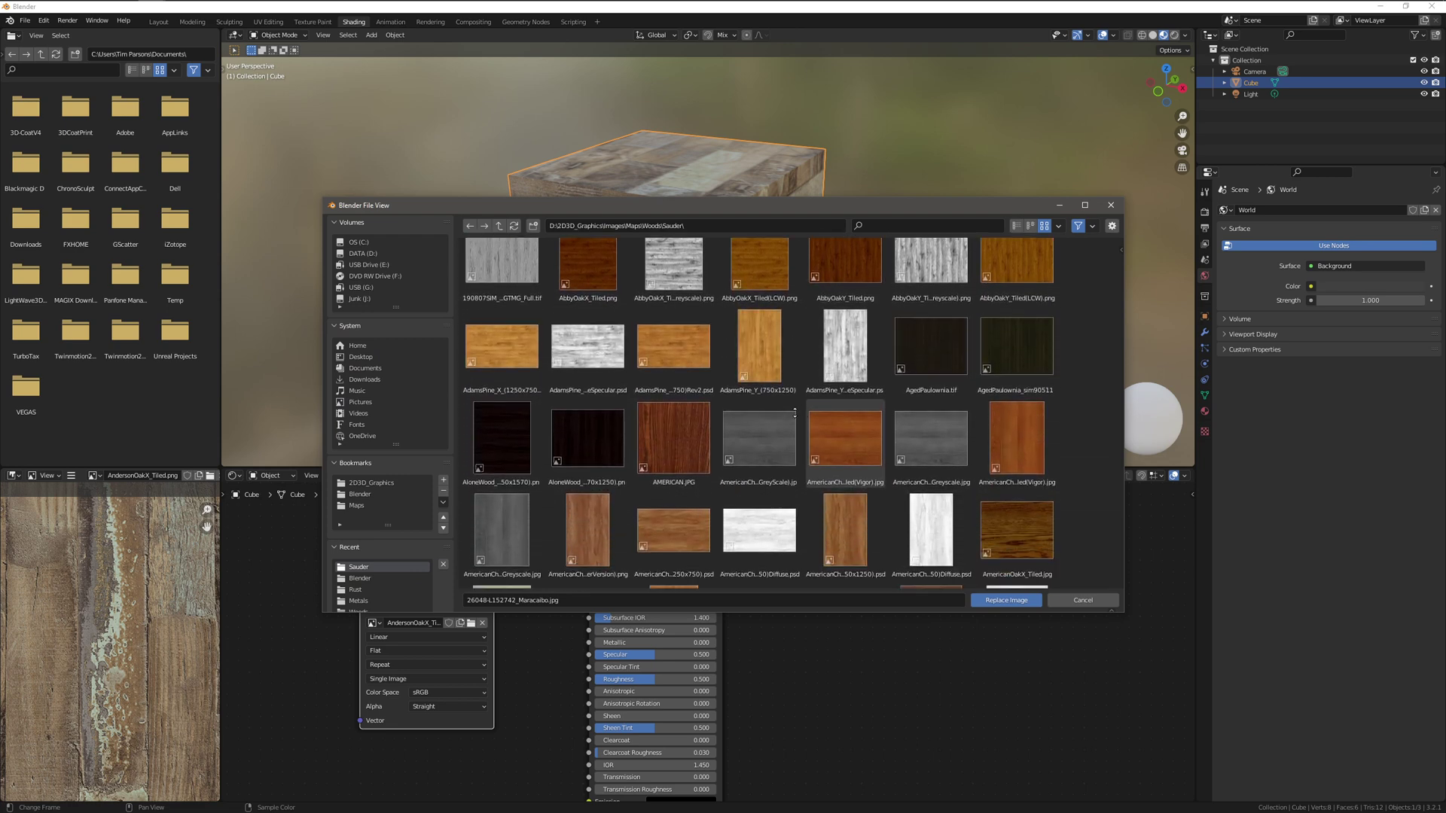
pyautogui.scroll(-1, 801, 459)
pyautogui.click(760, 476)
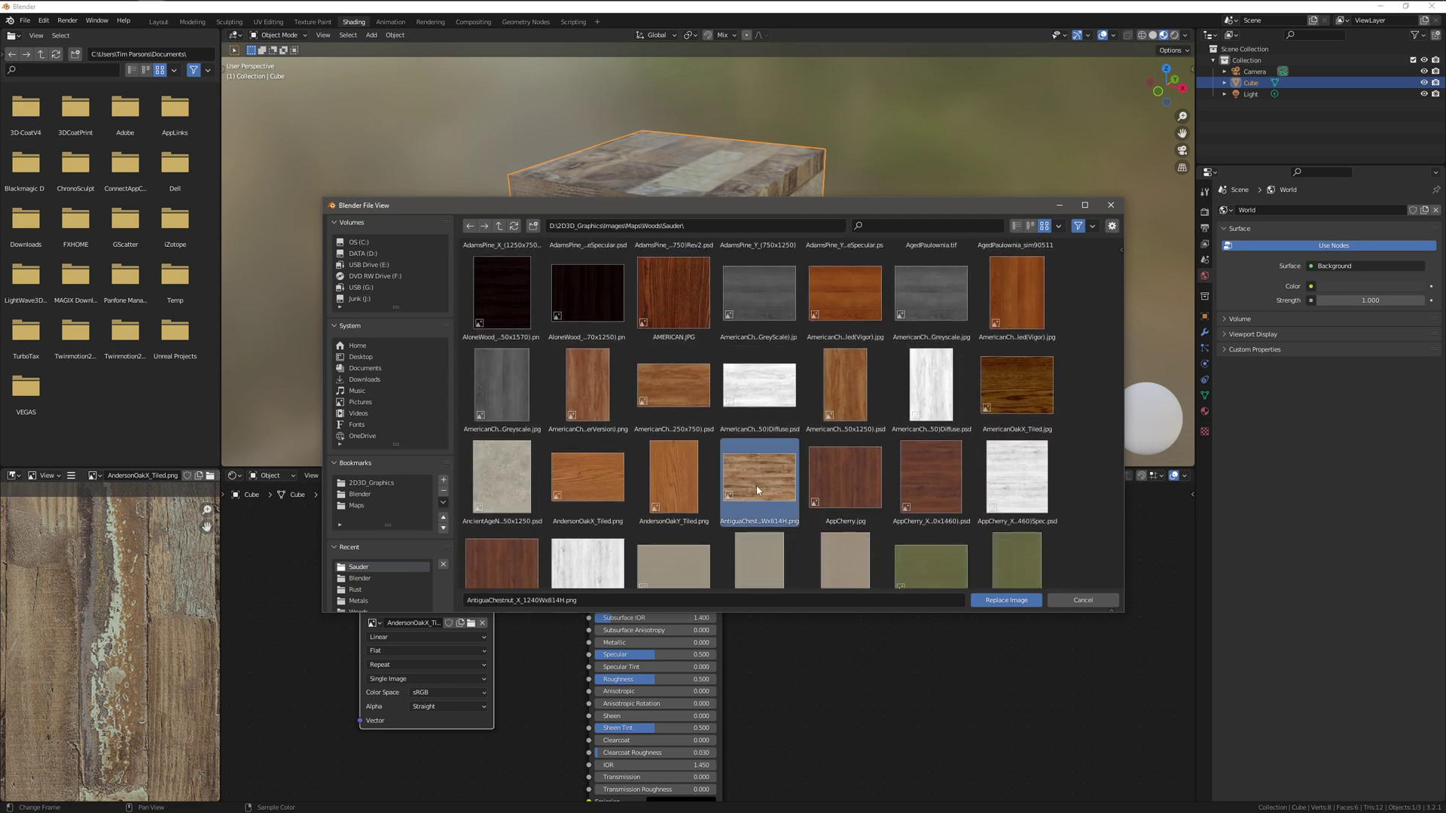
pyautogui.click(994, 600)
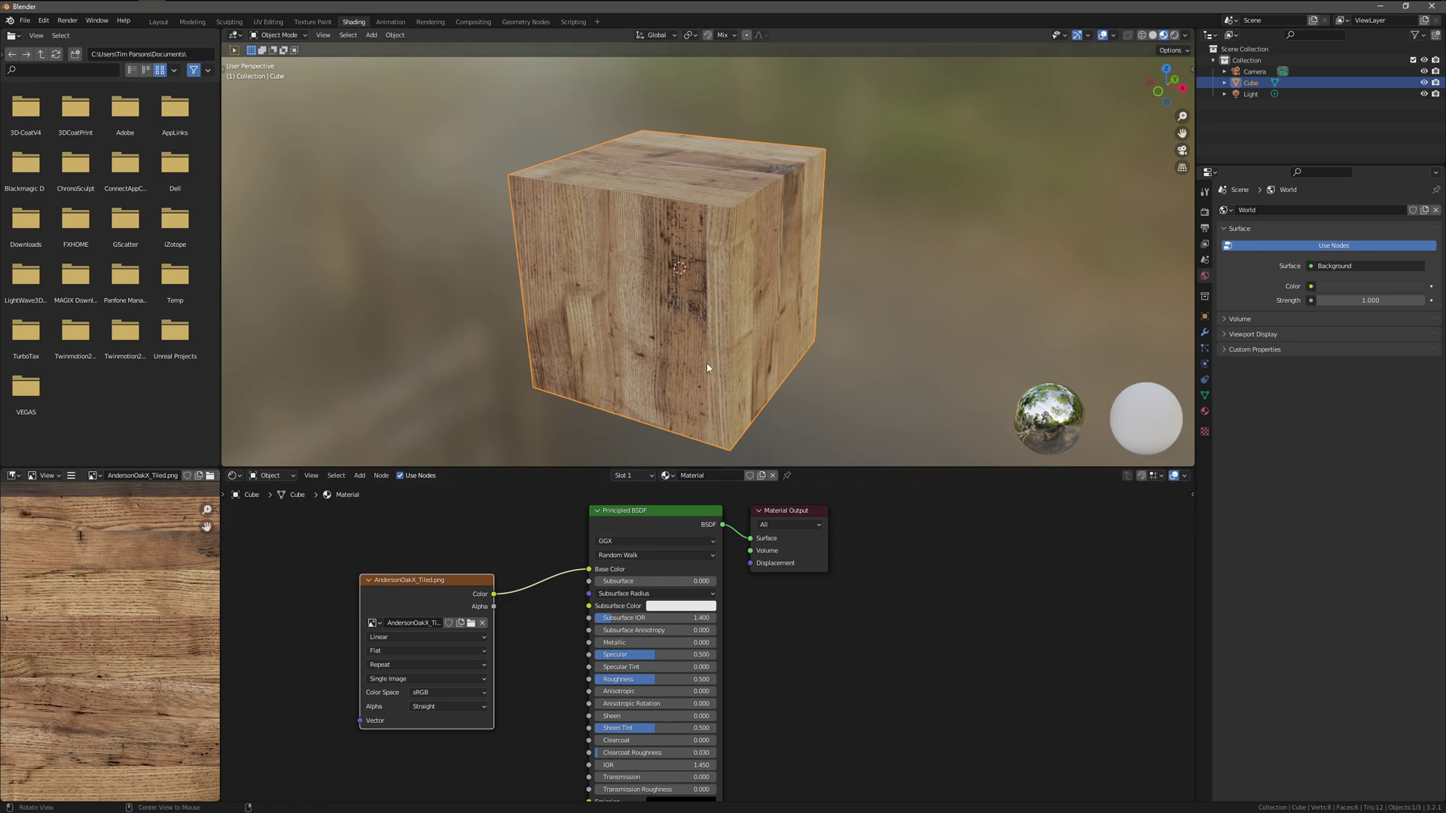
# Orbit around the cube to inspect the chestnut planks, leaving the image name unchanged.
pyautogui.moveTo(738, 360); pyautogui.dragTo(603, 297, button='middle')
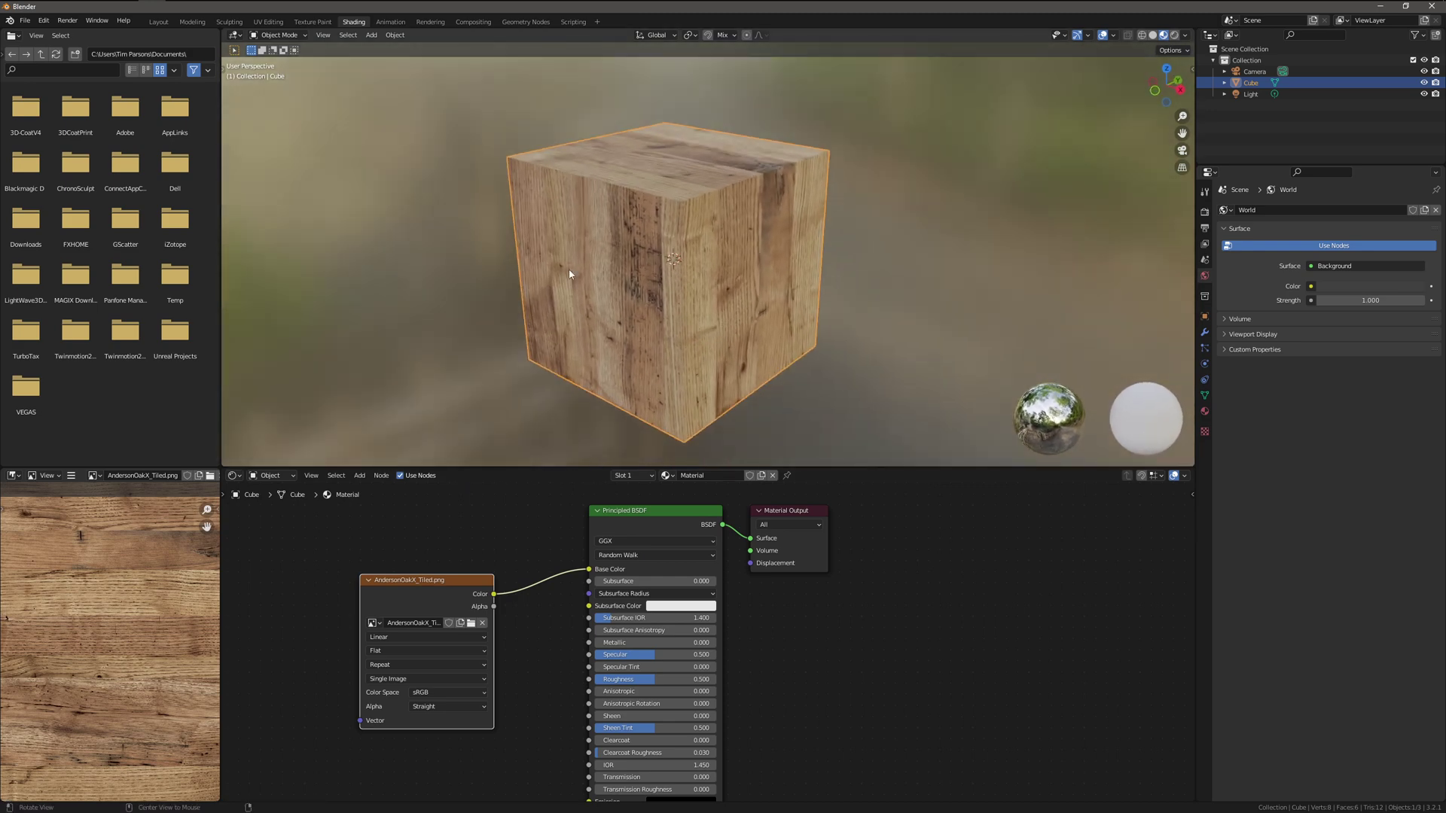
pyautogui.moveTo(463, 261); pyautogui.dragTo(581, 314, button='middle')
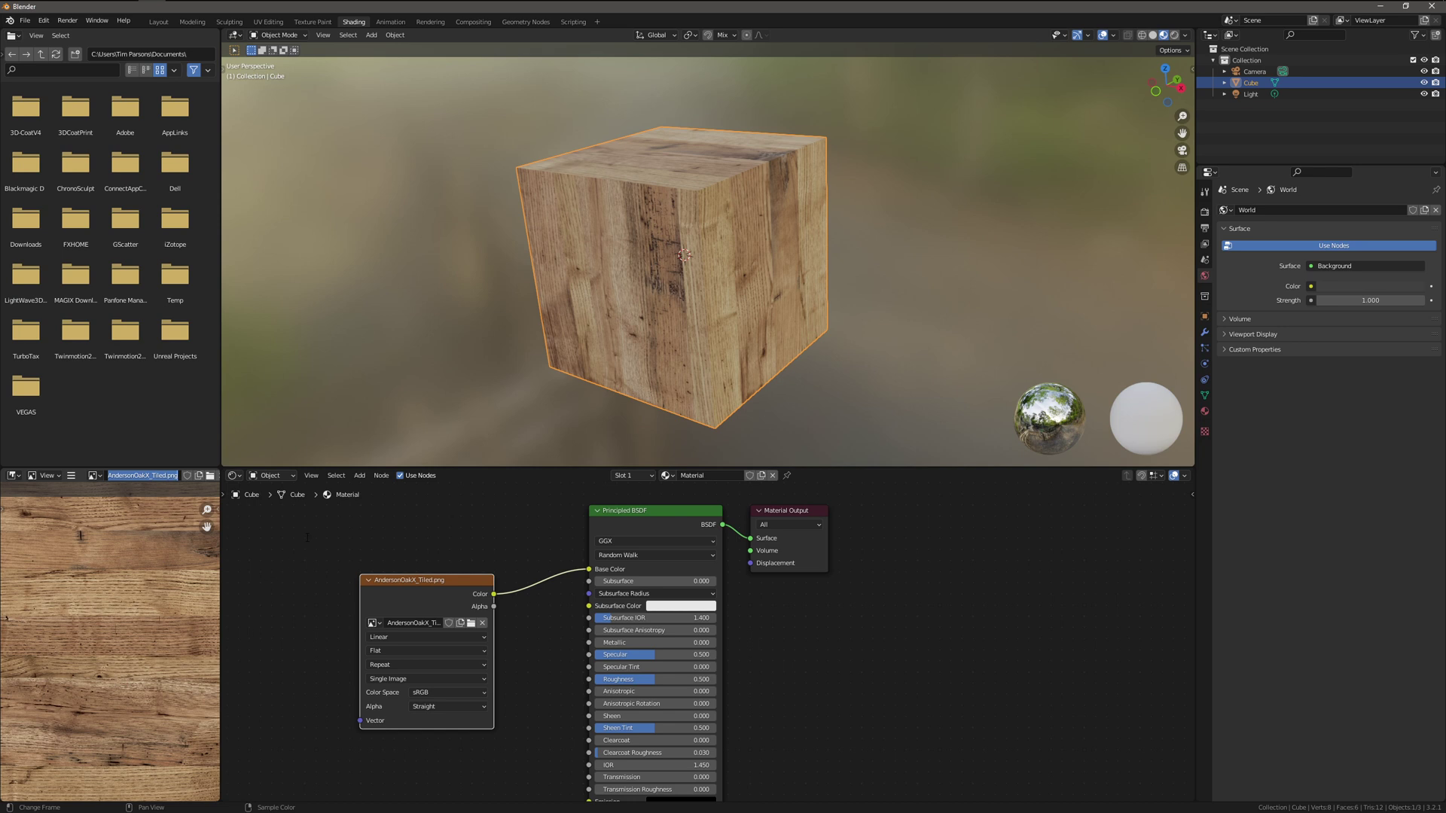
pyautogui.press('Return')
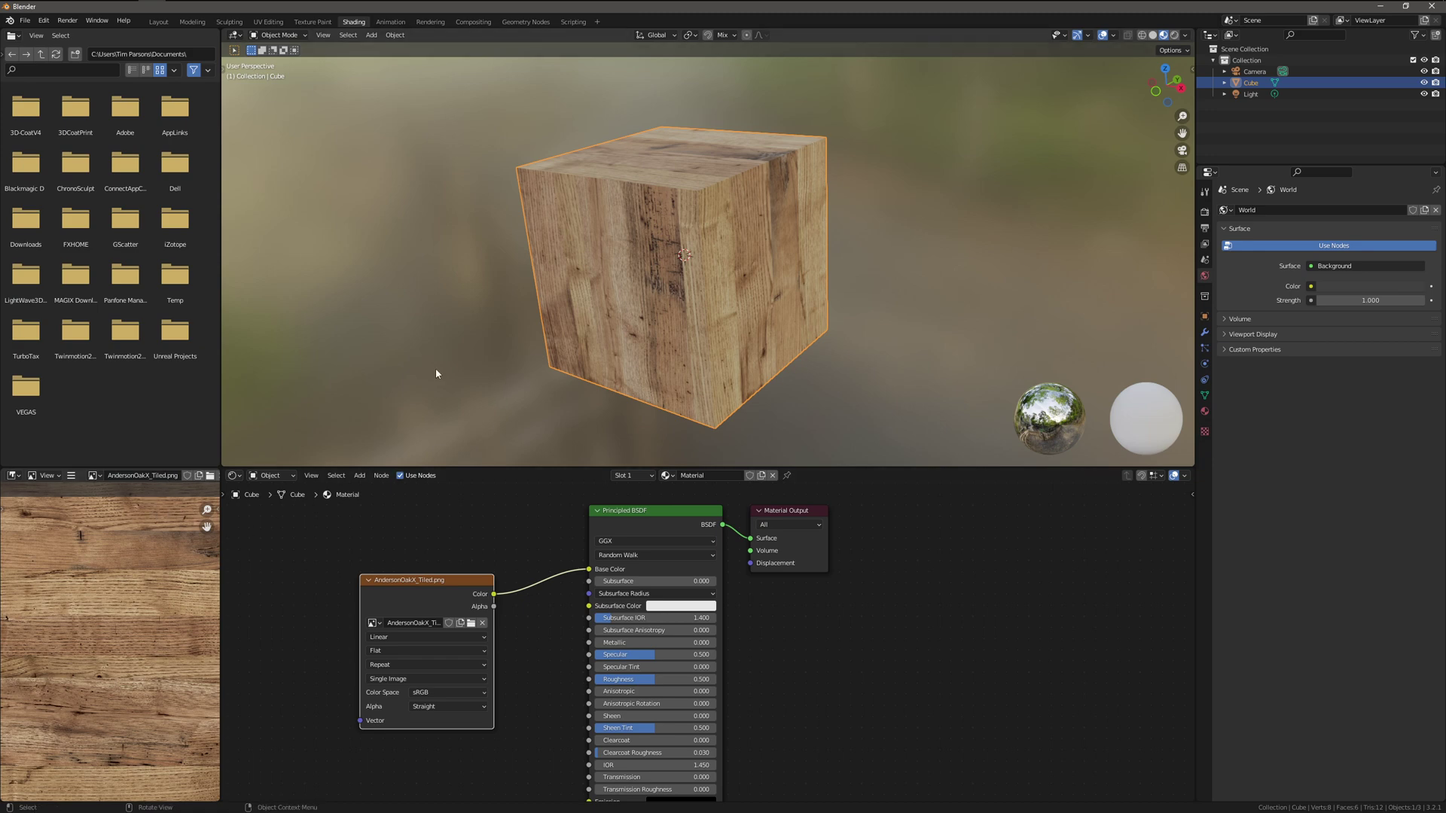
pyautogui.moveTo(576, 302); pyautogui.dragTo(637, 260, button='middle')
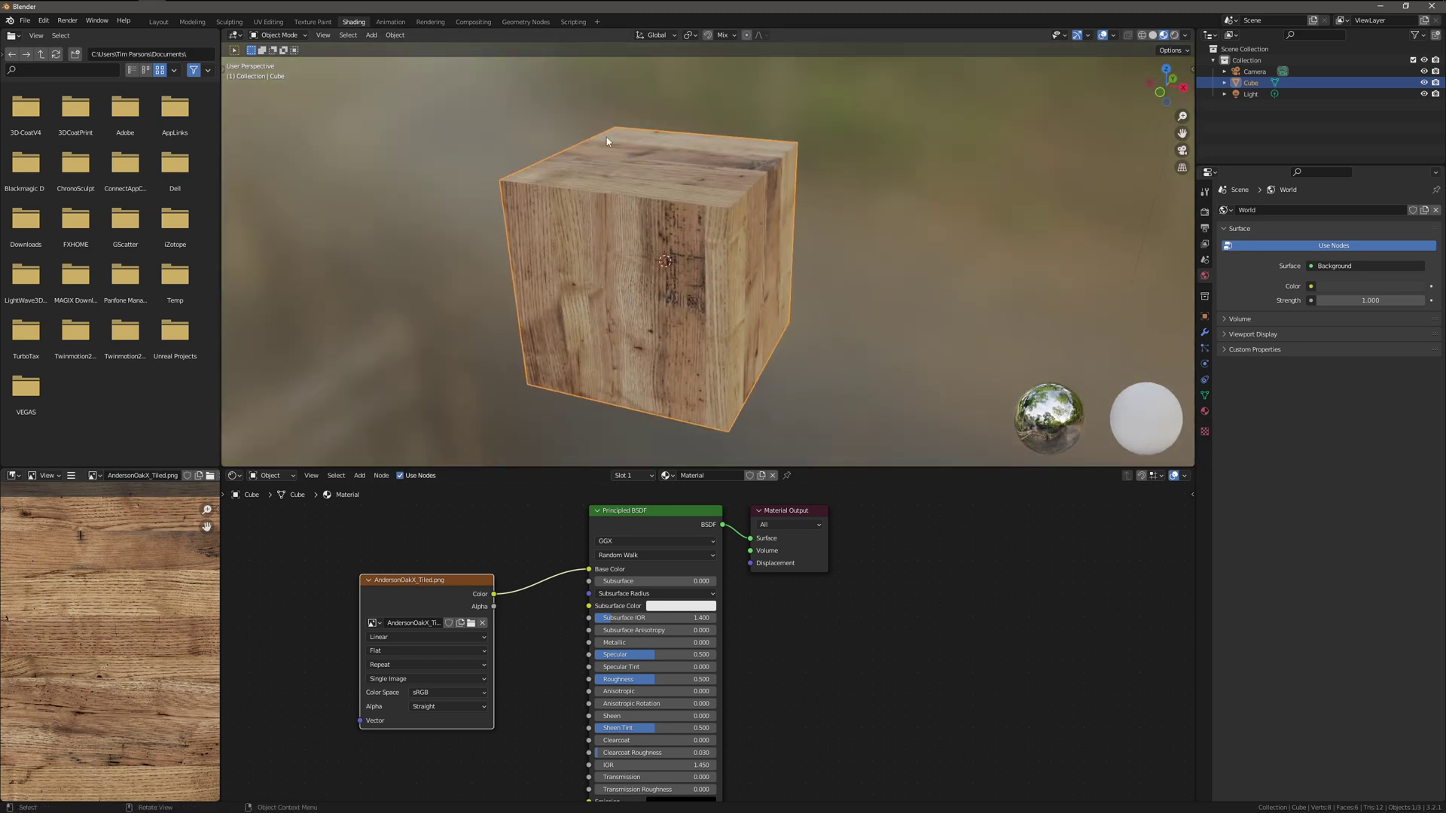
# Start a new General scene, discarding unsaved changes.
pyautogui.click(33, 24)
pyautogui.moveTo(57, 39)
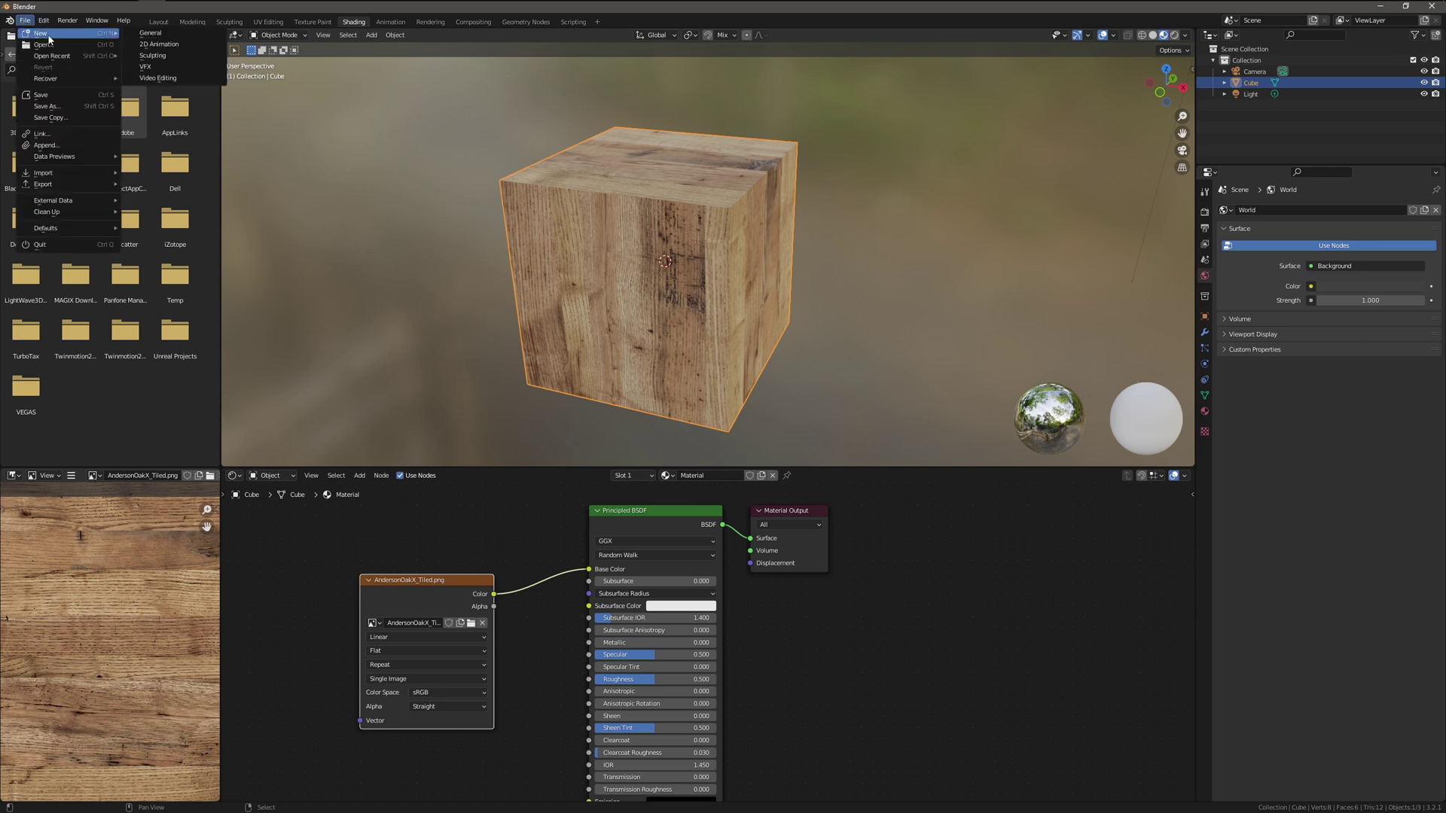
pyautogui.click(154, 34)
pyautogui.click(738, 425)
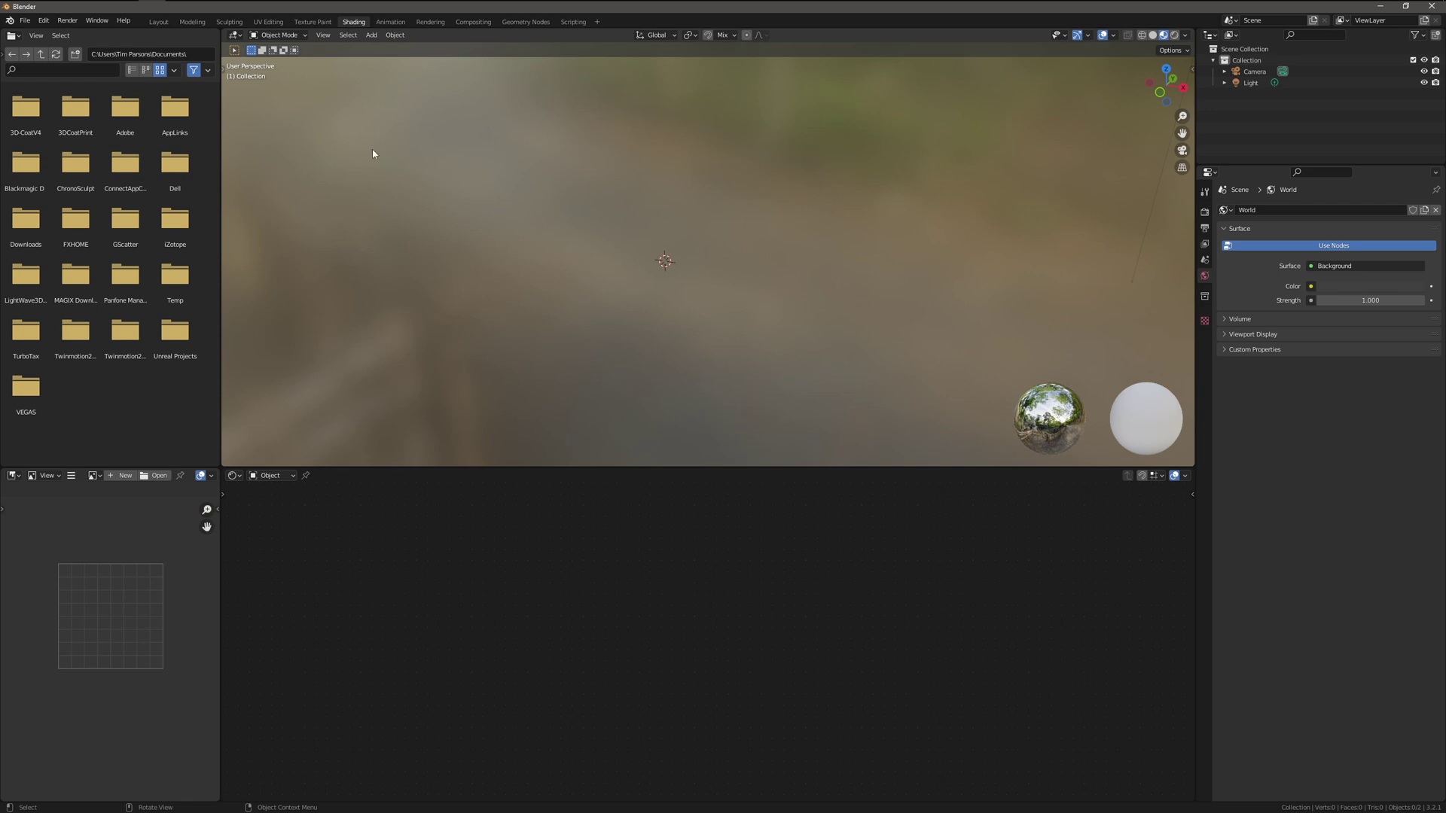
# Add a cube to the scene and give it a new material.
pyautogui.click(371, 35)
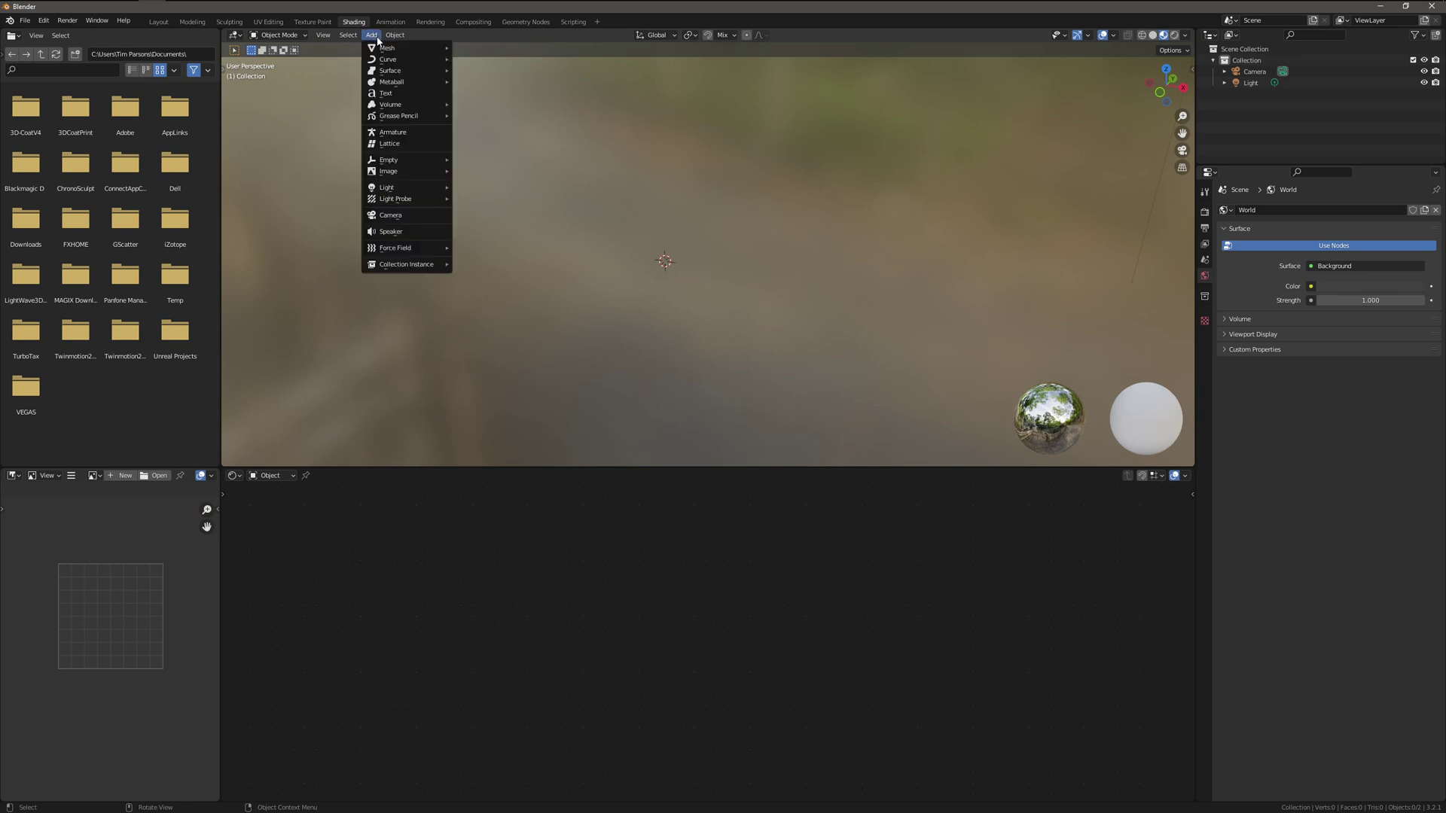
pyautogui.moveTo(385, 49)
pyautogui.click(483, 59)
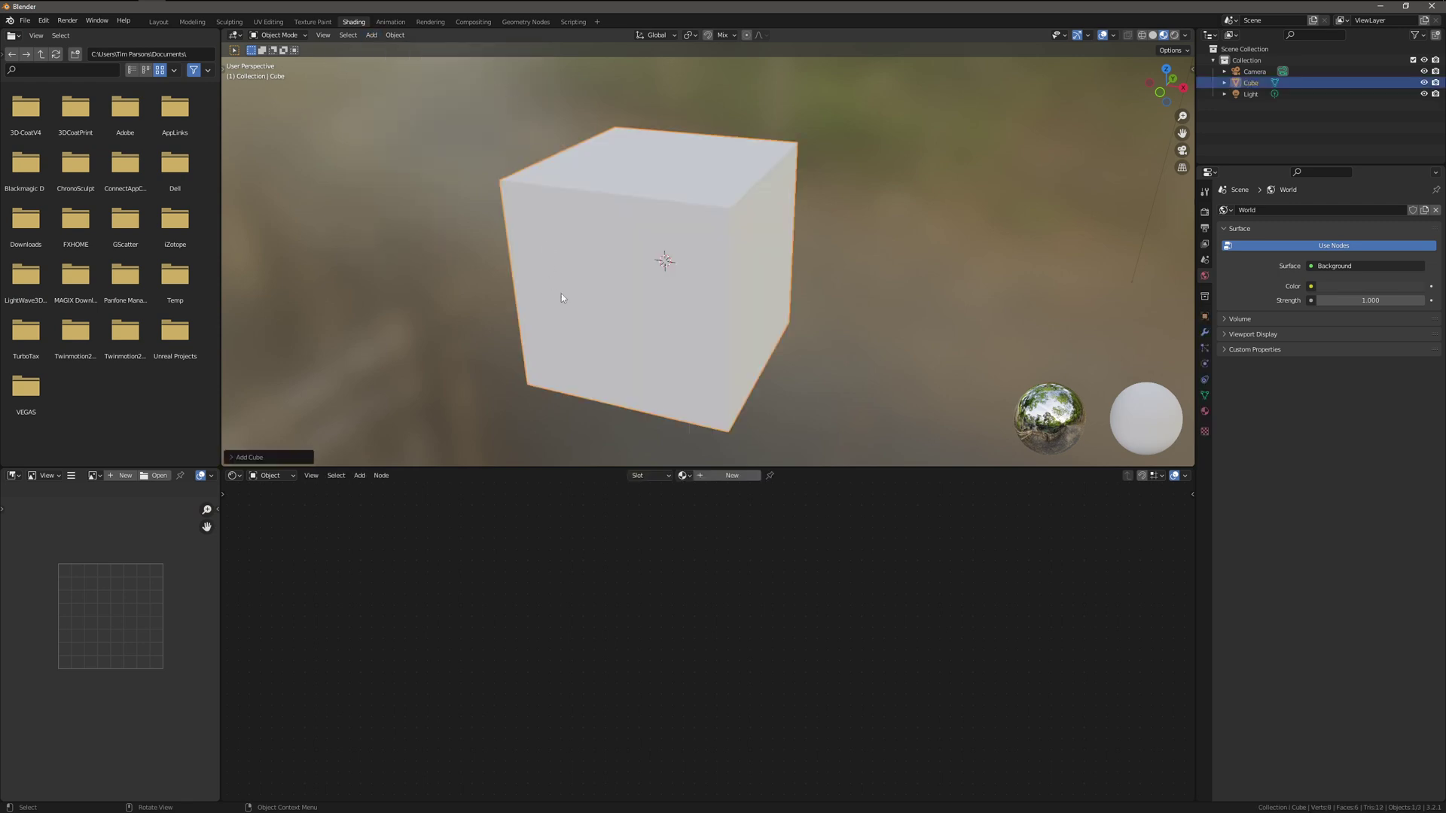
pyautogui.click(732, 476)
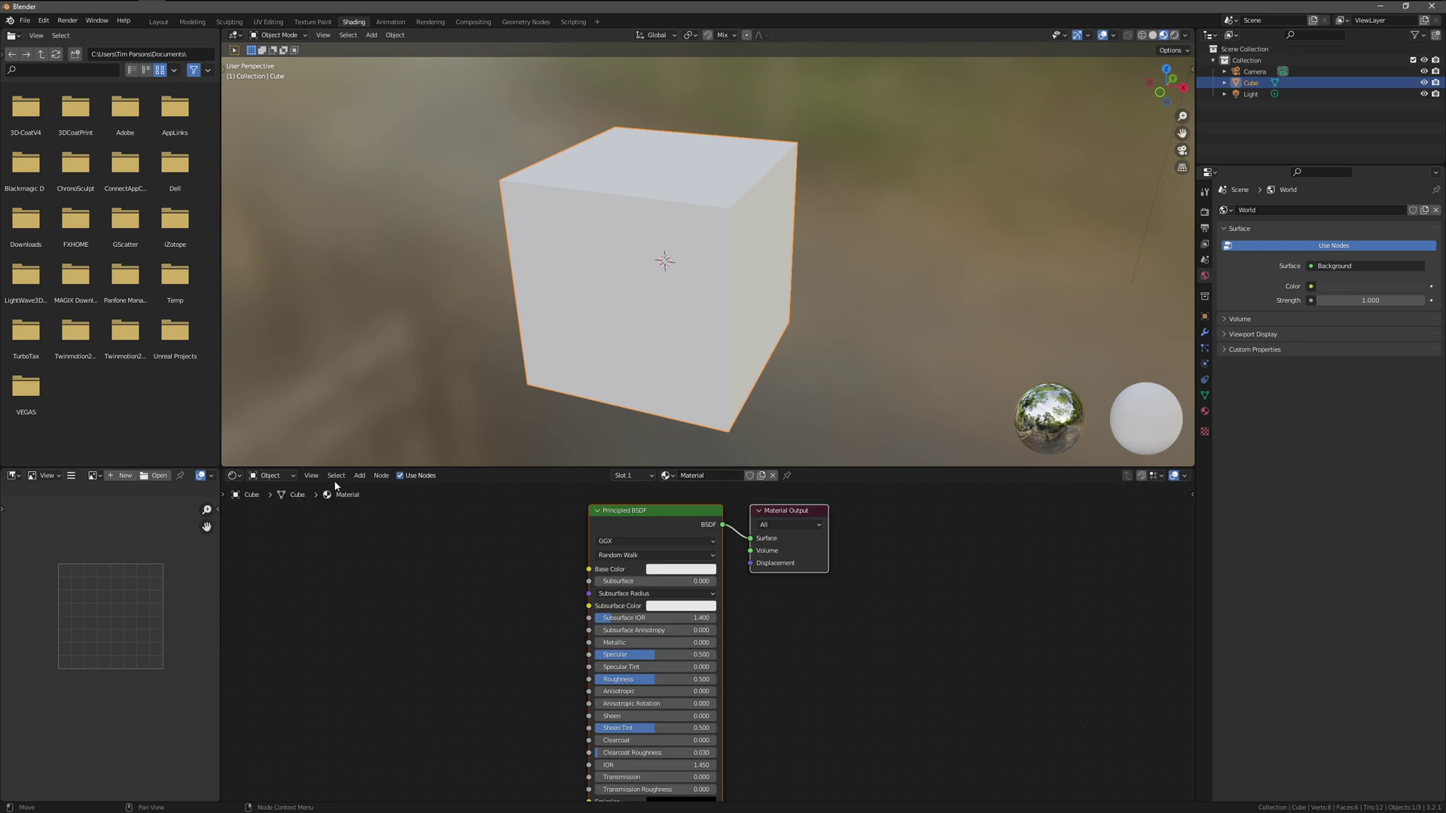
# Add an Image Texture node and link its Color output to Base Color.
pyautogui.click(360, 476)
pyautogui.moveTo(381, 539)
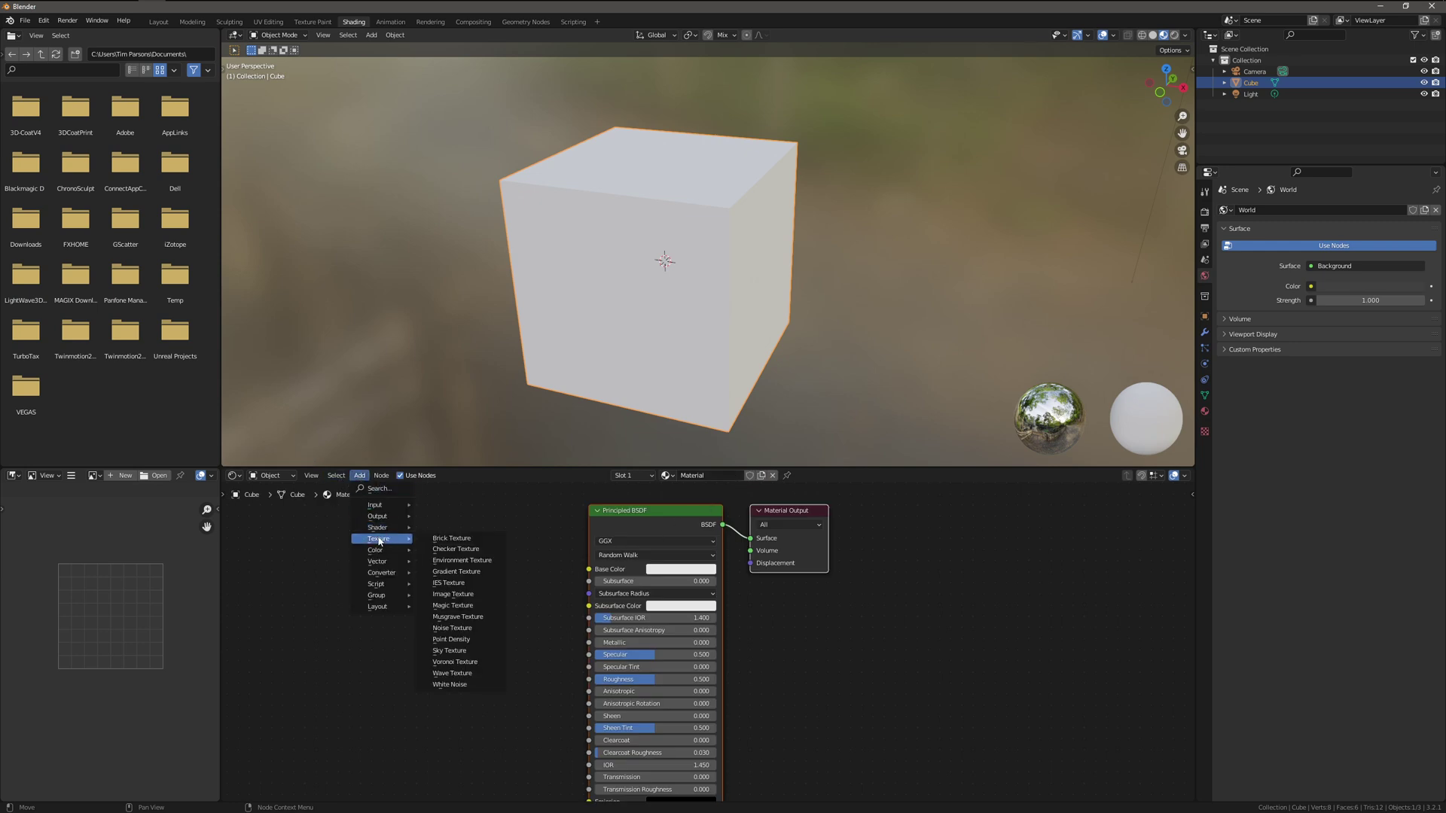
pyautogui.click(454, 594)
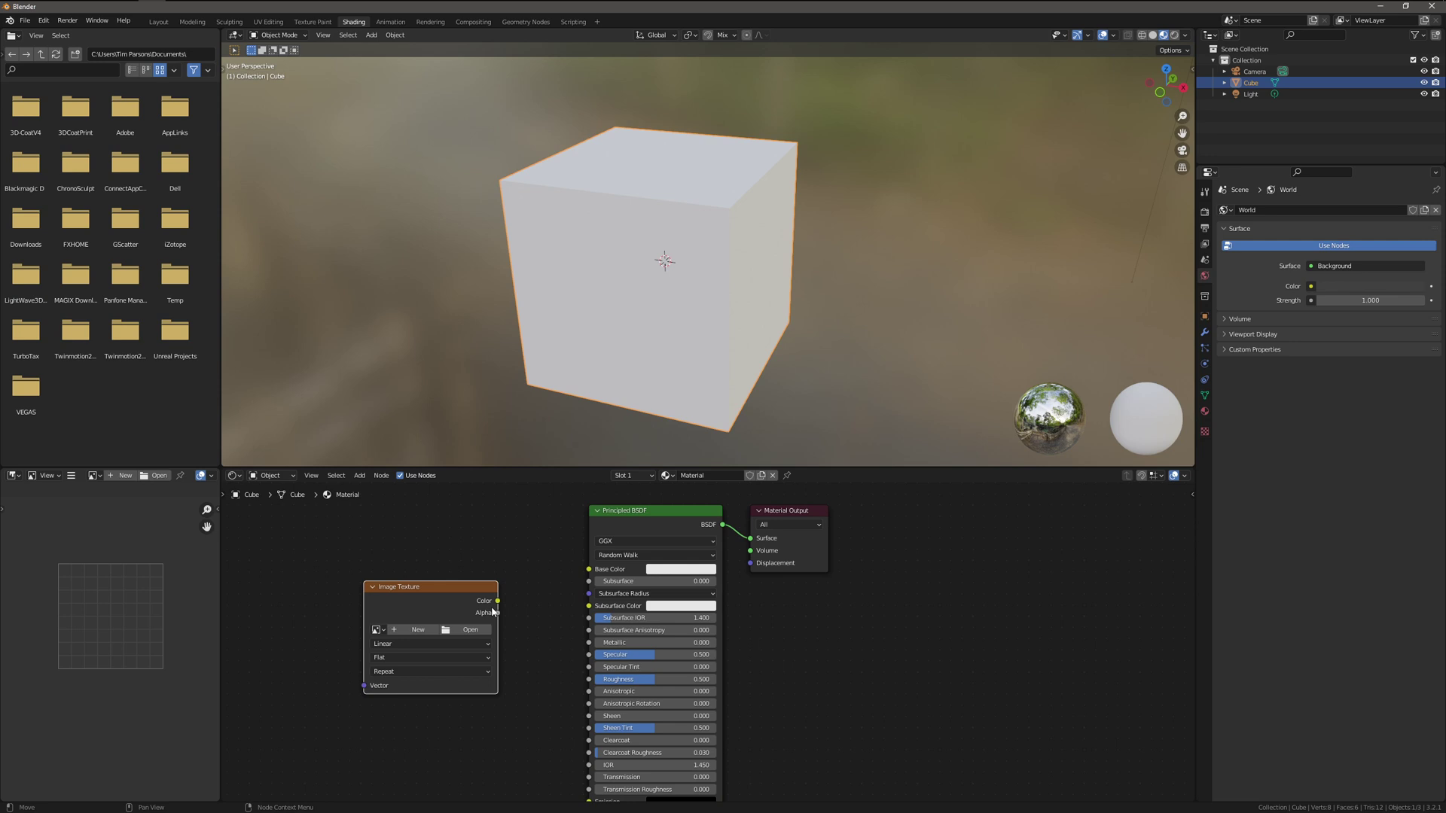
pyautogui.moveTo(497, 602); pyautogui.dragTo(589, 570)
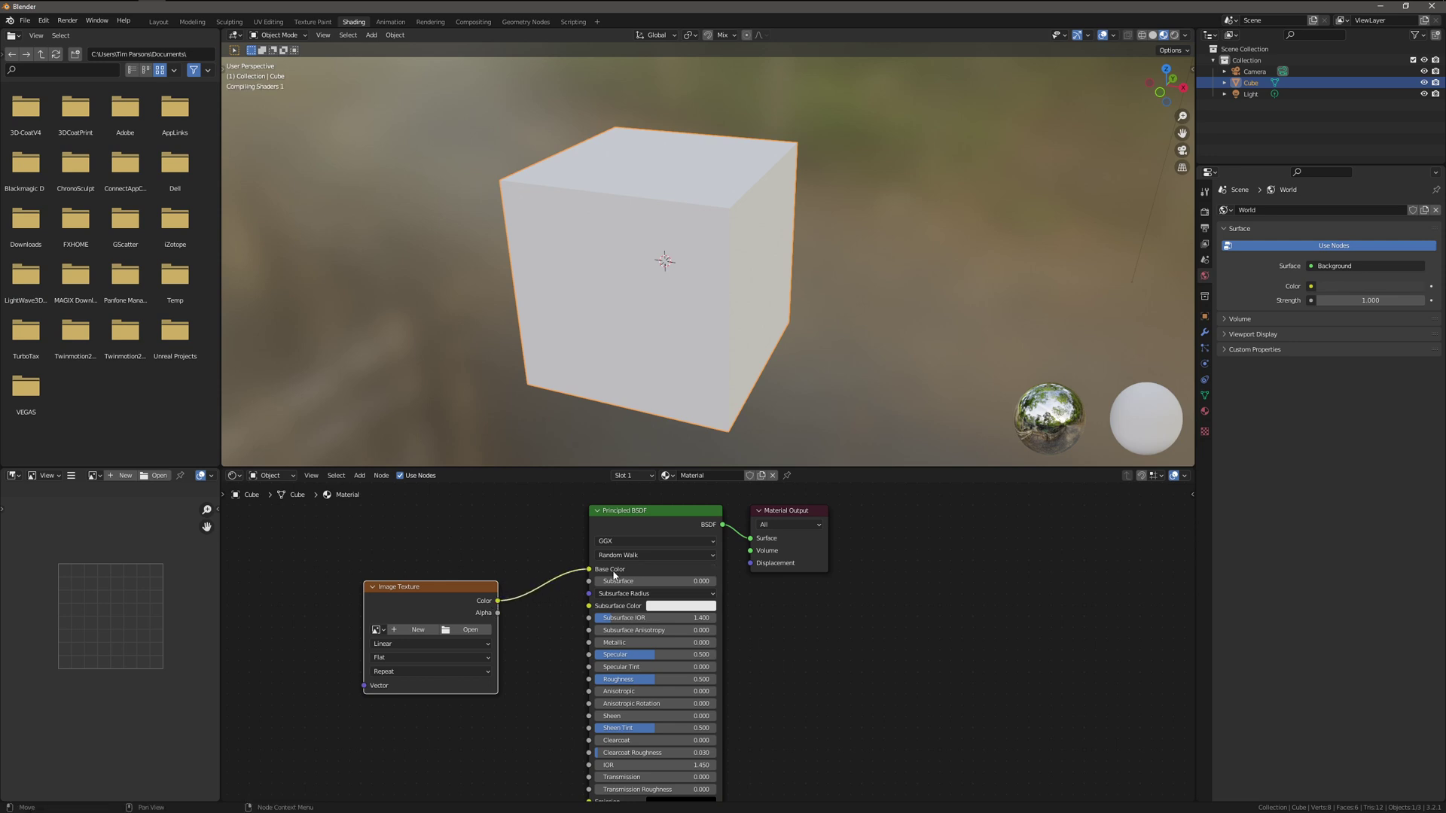
# Load AntiguaChestnut_X_1240Wx814H.png from Maps > Woods > Sauder into the Image Texture node.
pyautogui.click(454, 632)
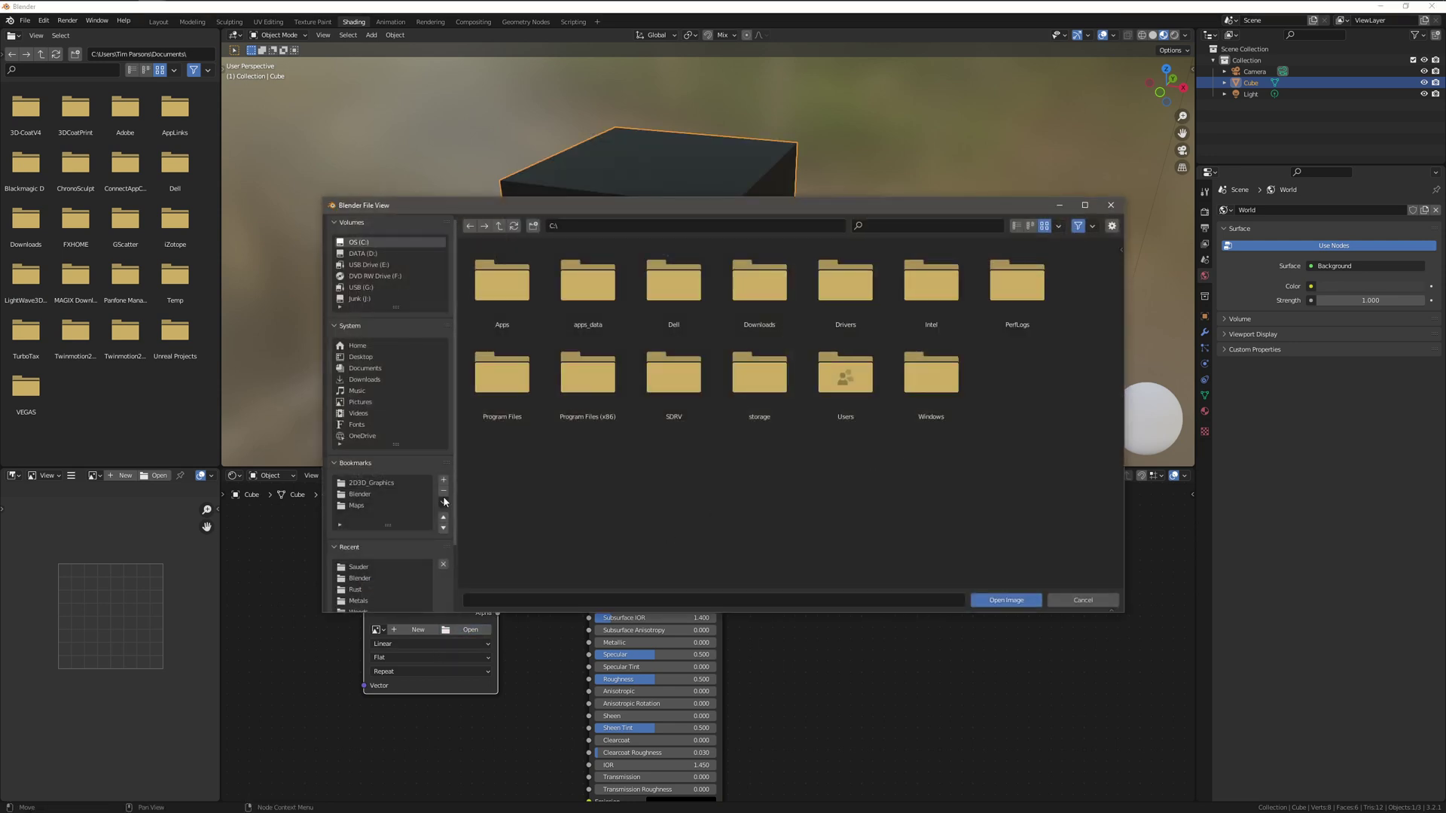
pyautogui.click(357, 506)
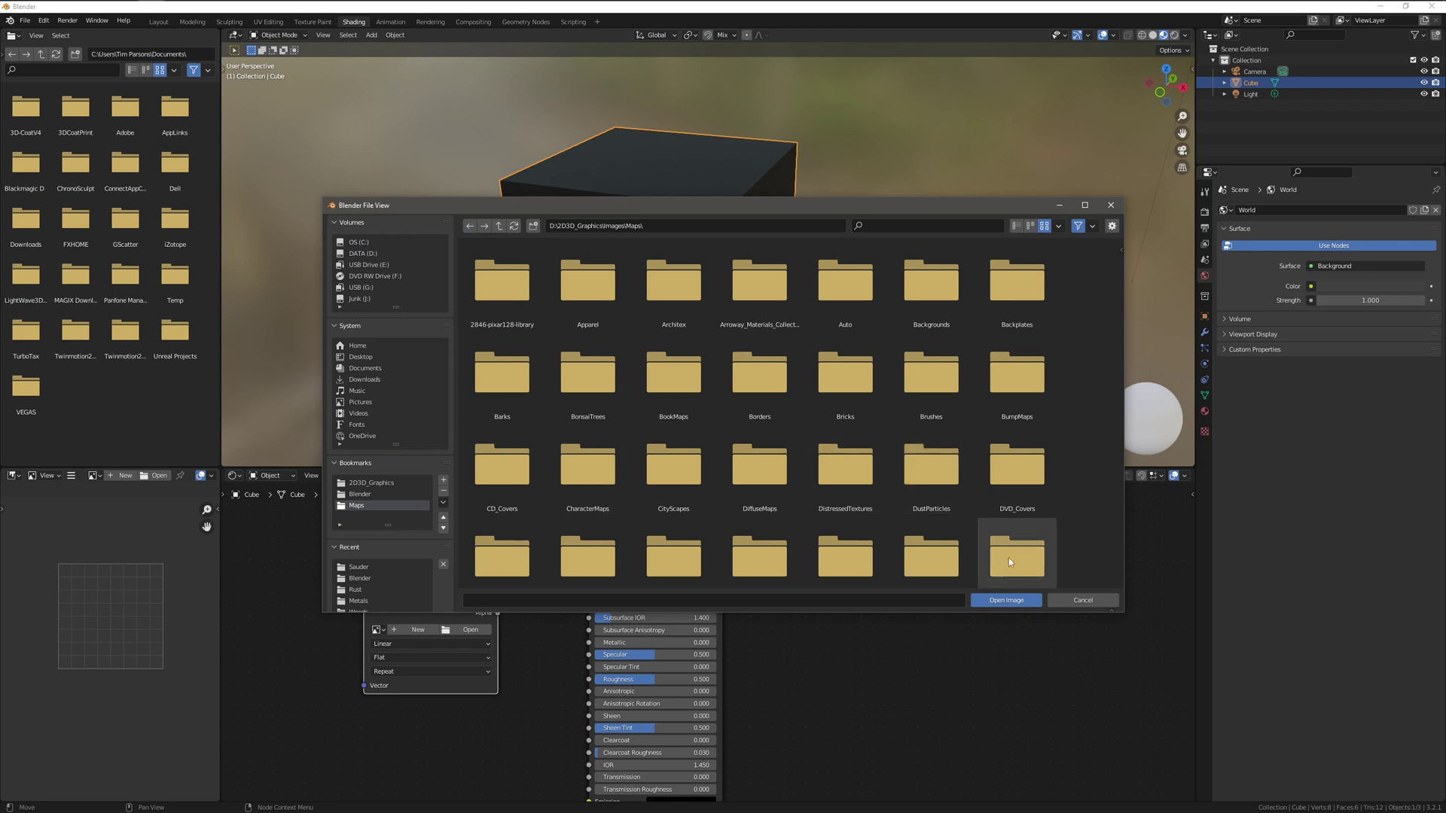
pyautogui.scroll(-1, 838, 312)
pyautogui.scroll(-8, 838, 311)
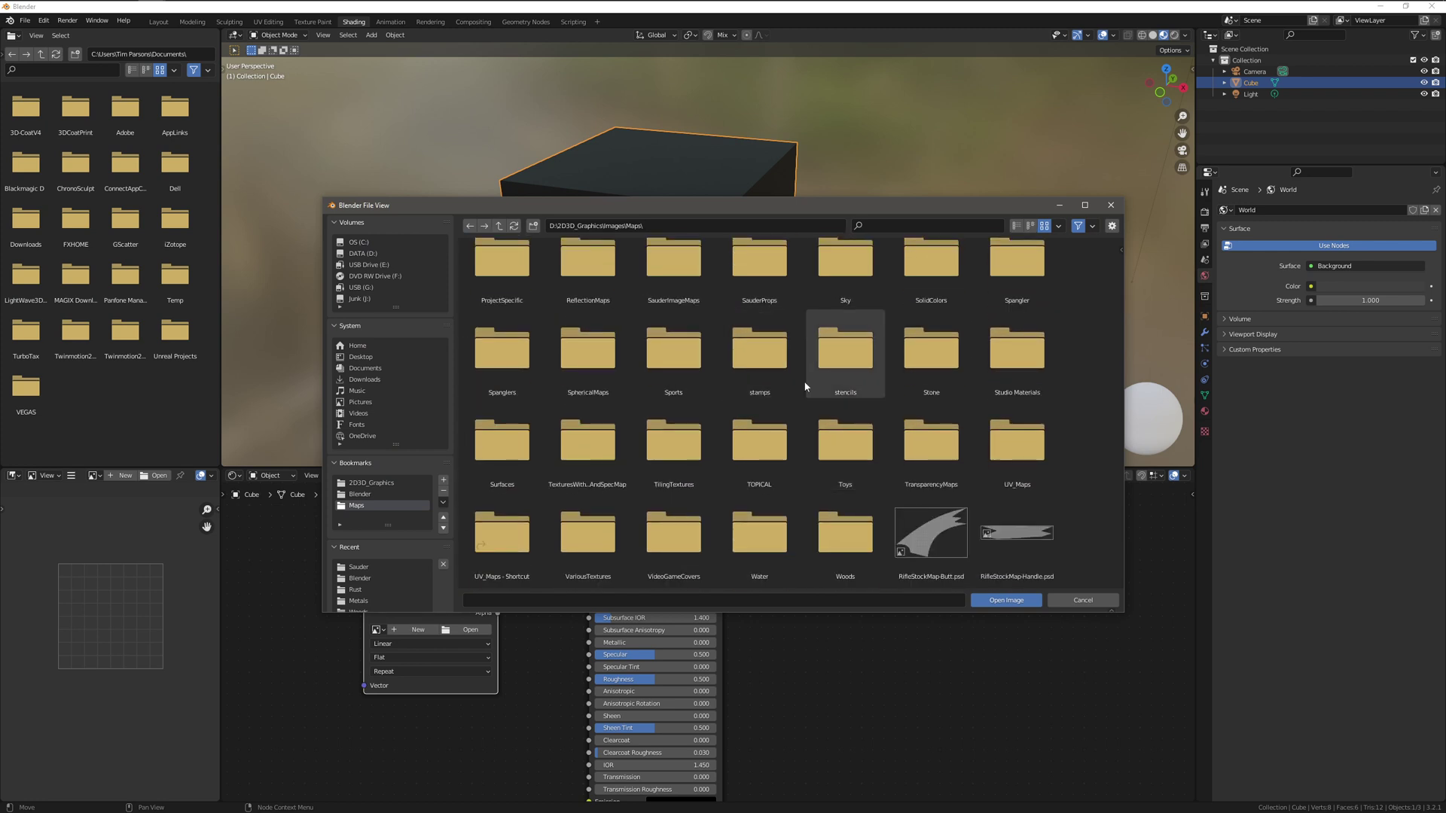
pyautogui.doubleClick(845, 537)
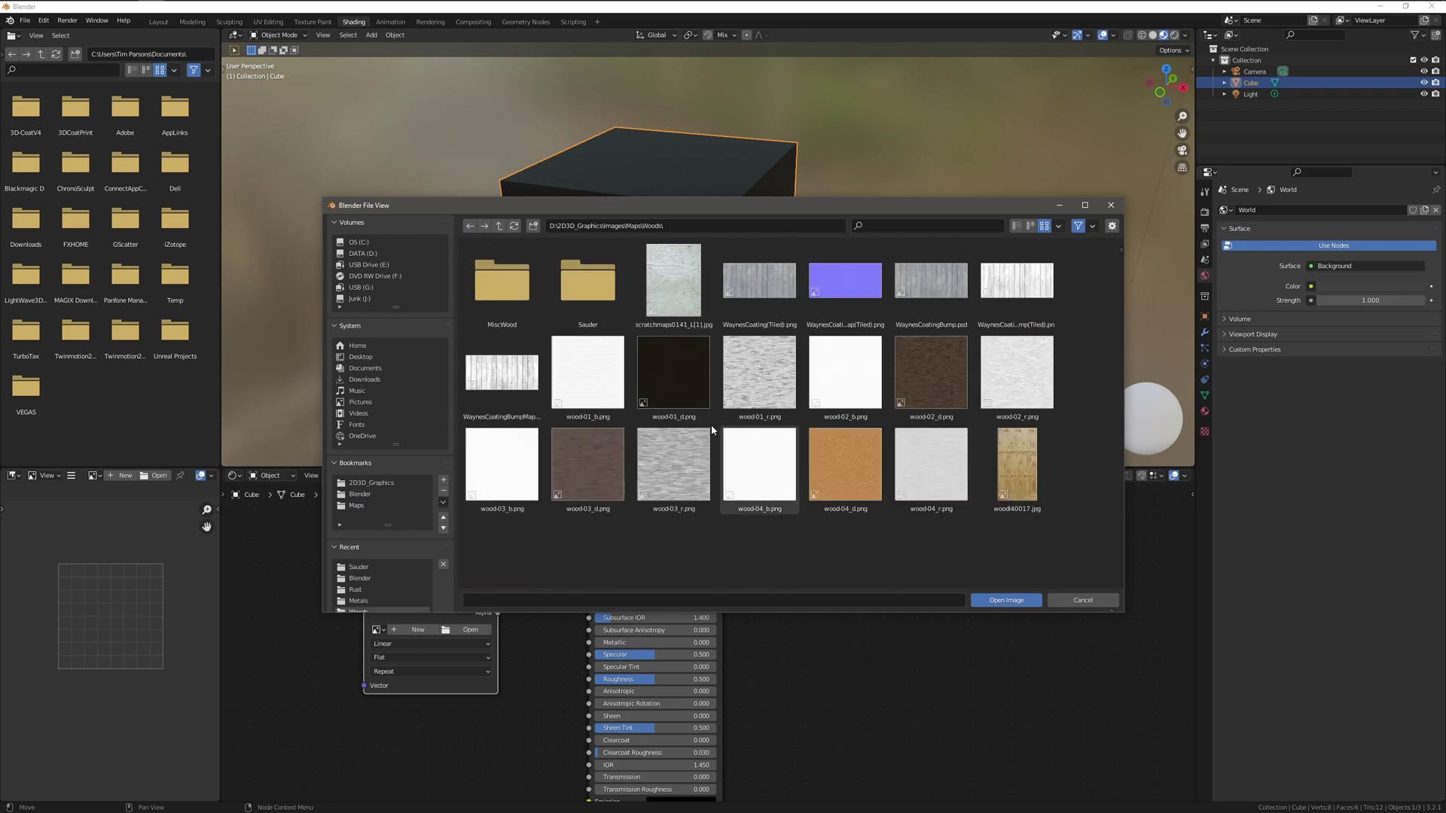
pyautogui.click(595, 301)
pyautogui.doubleClick(596, 300)
pyautogui.scroll(-6, 789, 522)
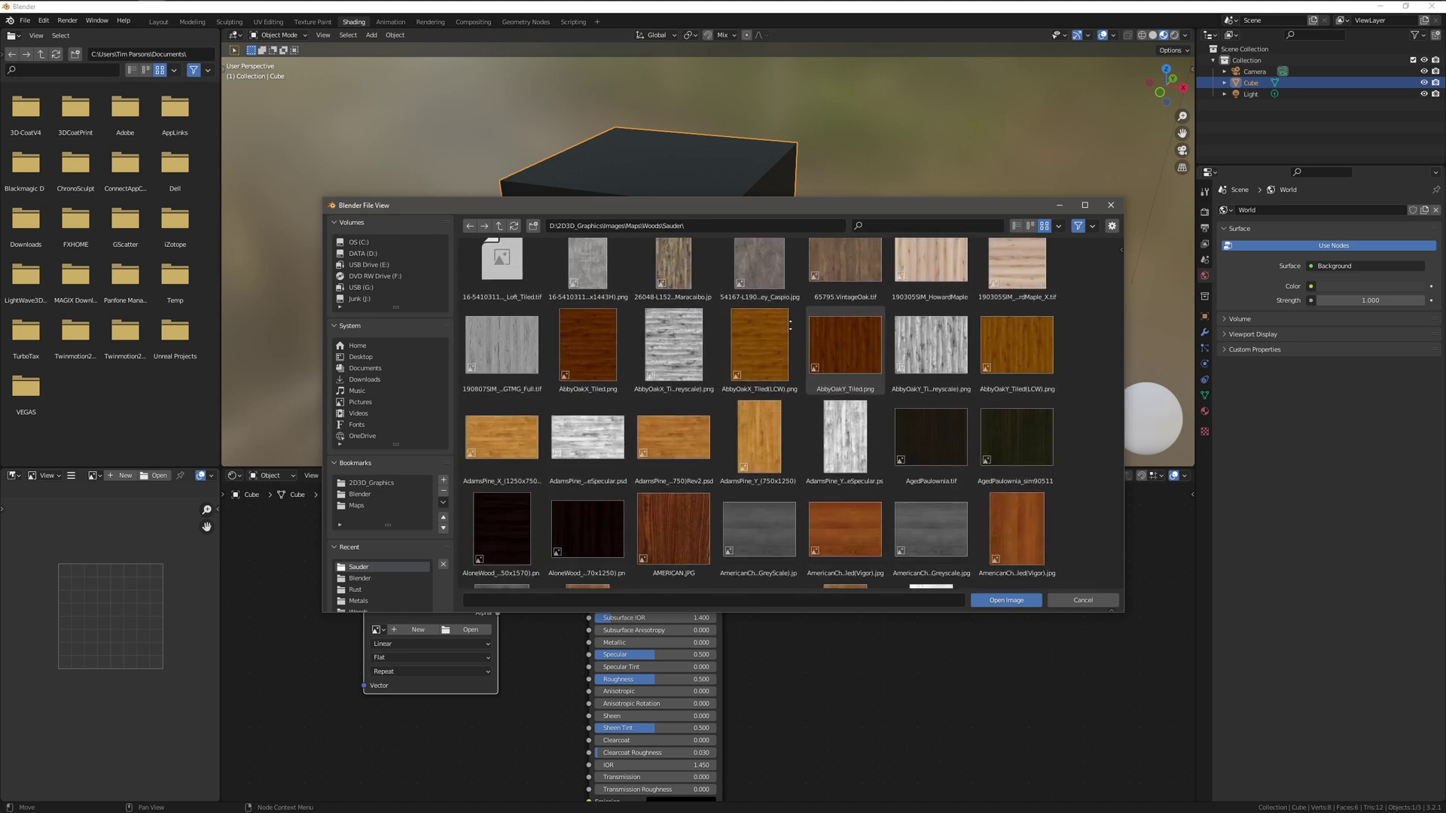
pyautogui.scroll(-4, 787, 527)
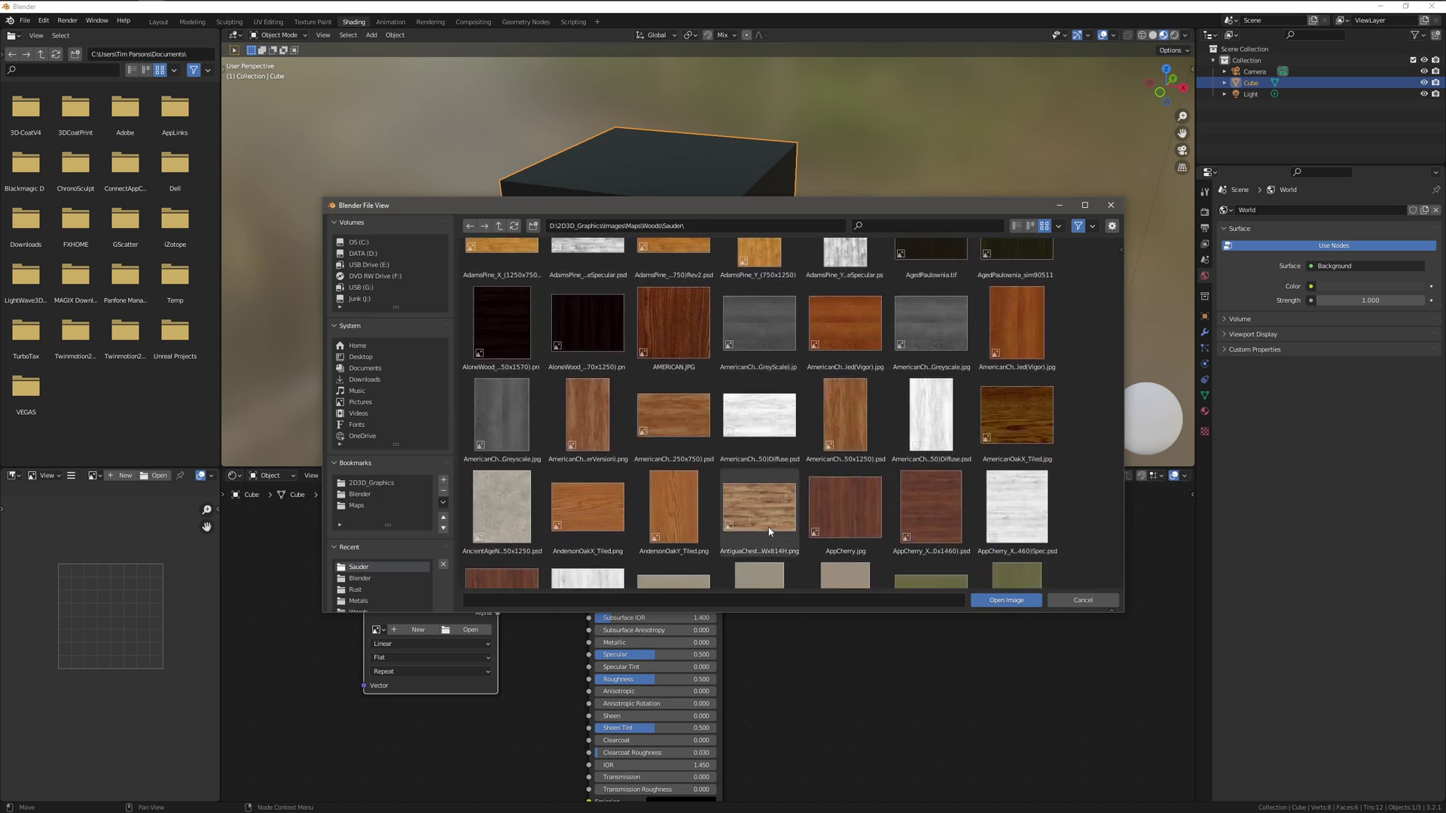
pyautogui.click(775, 546)
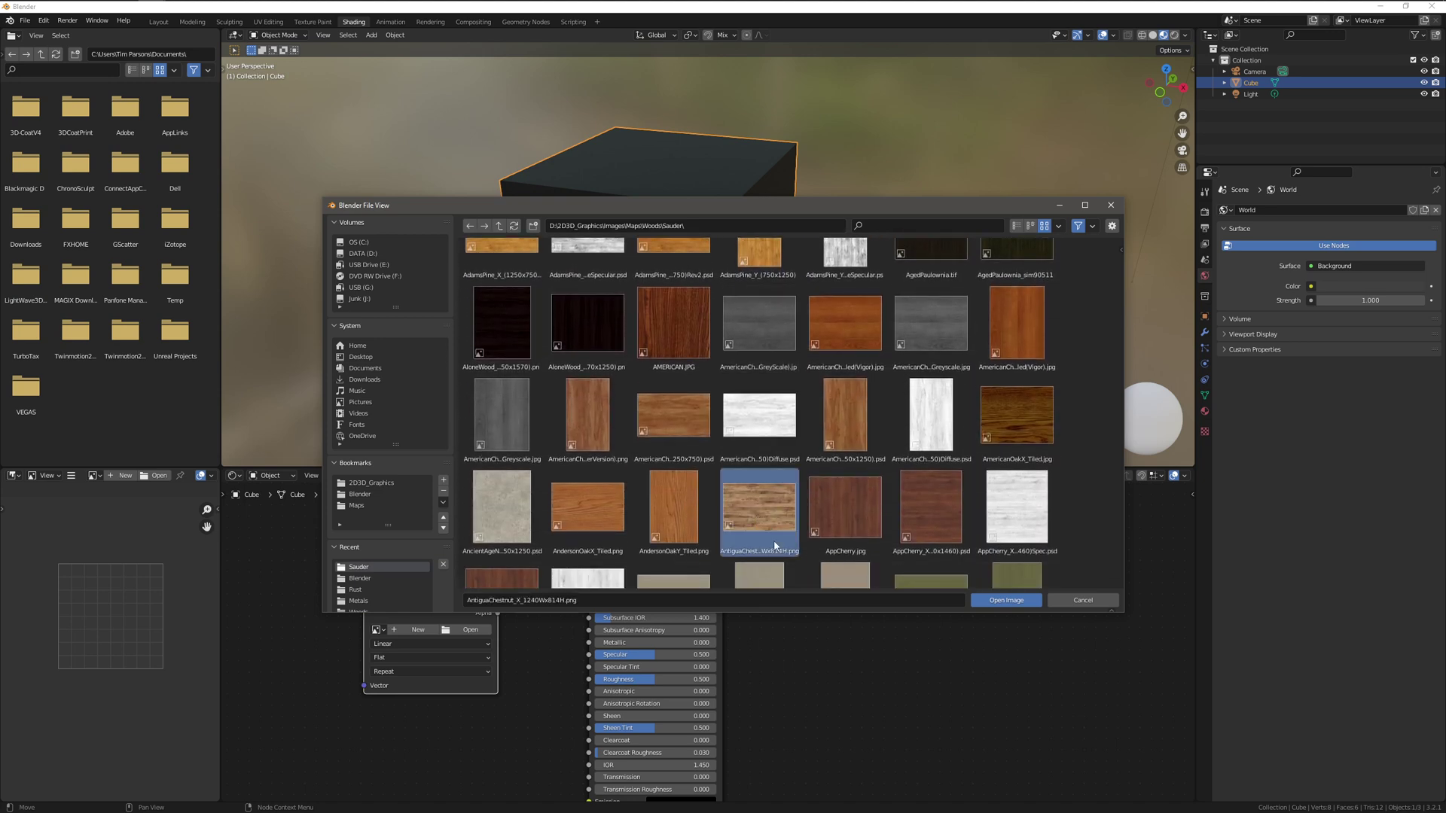
pyautogui.click(992, 601)
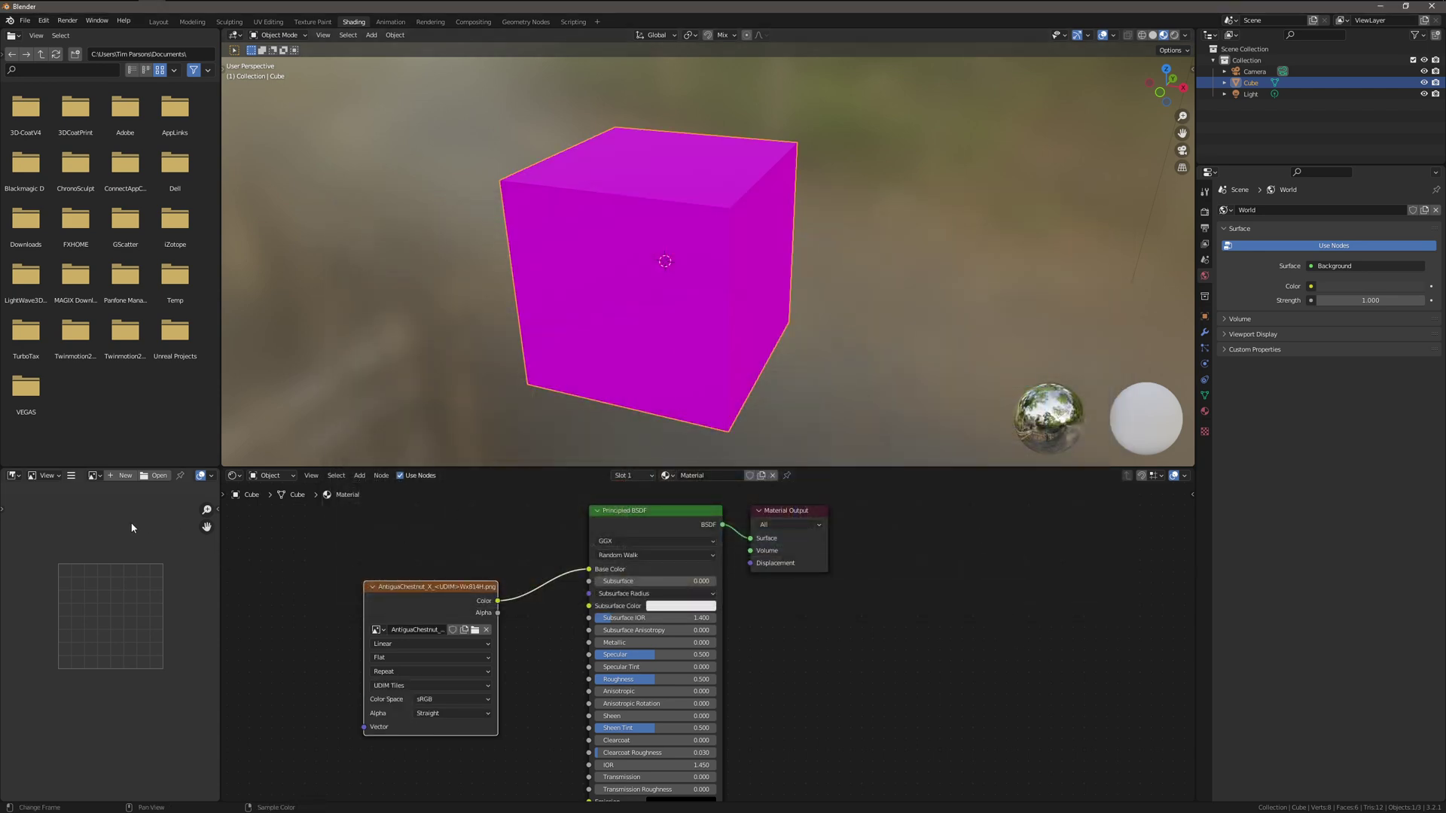
# Display the chestnut image in the image editor and trim its name to AntiguaChestnut_X_, dropping <UDIM>.
pyautogui.click(92, 476)
pyautogui.click(141, 497)
pyautogui.doubleClick(180, 476)
pyautogui.click(164, 477)
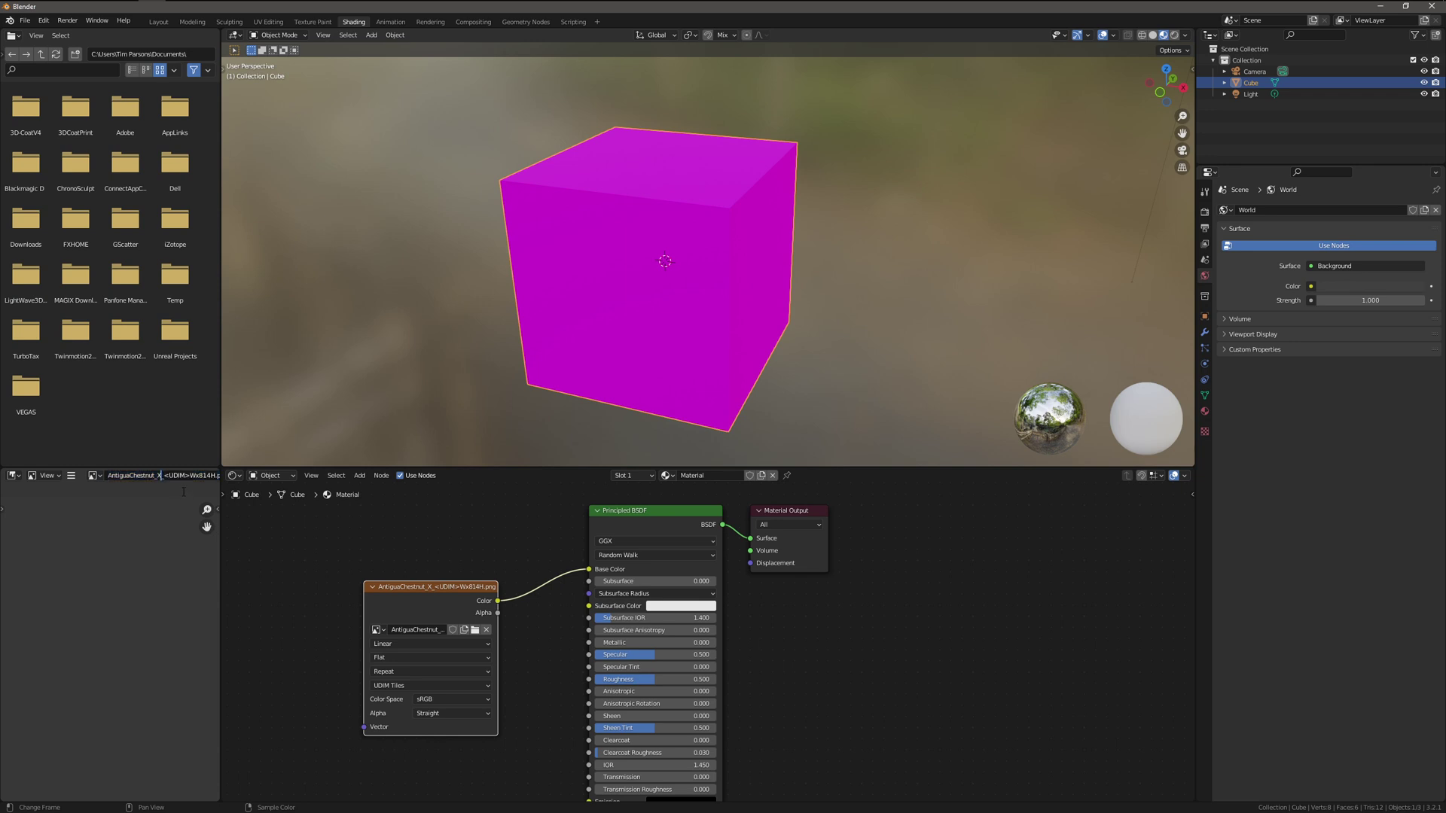
pyautogui.press('Delete')
pyautogui.press('Delete')
pyautogui.press('Delete')
pyautogui.press('Delete')
pyautogui.press('Delete')
pyautogui.press('Delete')
pyautogui.press('Delete')
pyautogui.press('Delete')
pyautogui.press('Delete')
pyautogui.press('Return')
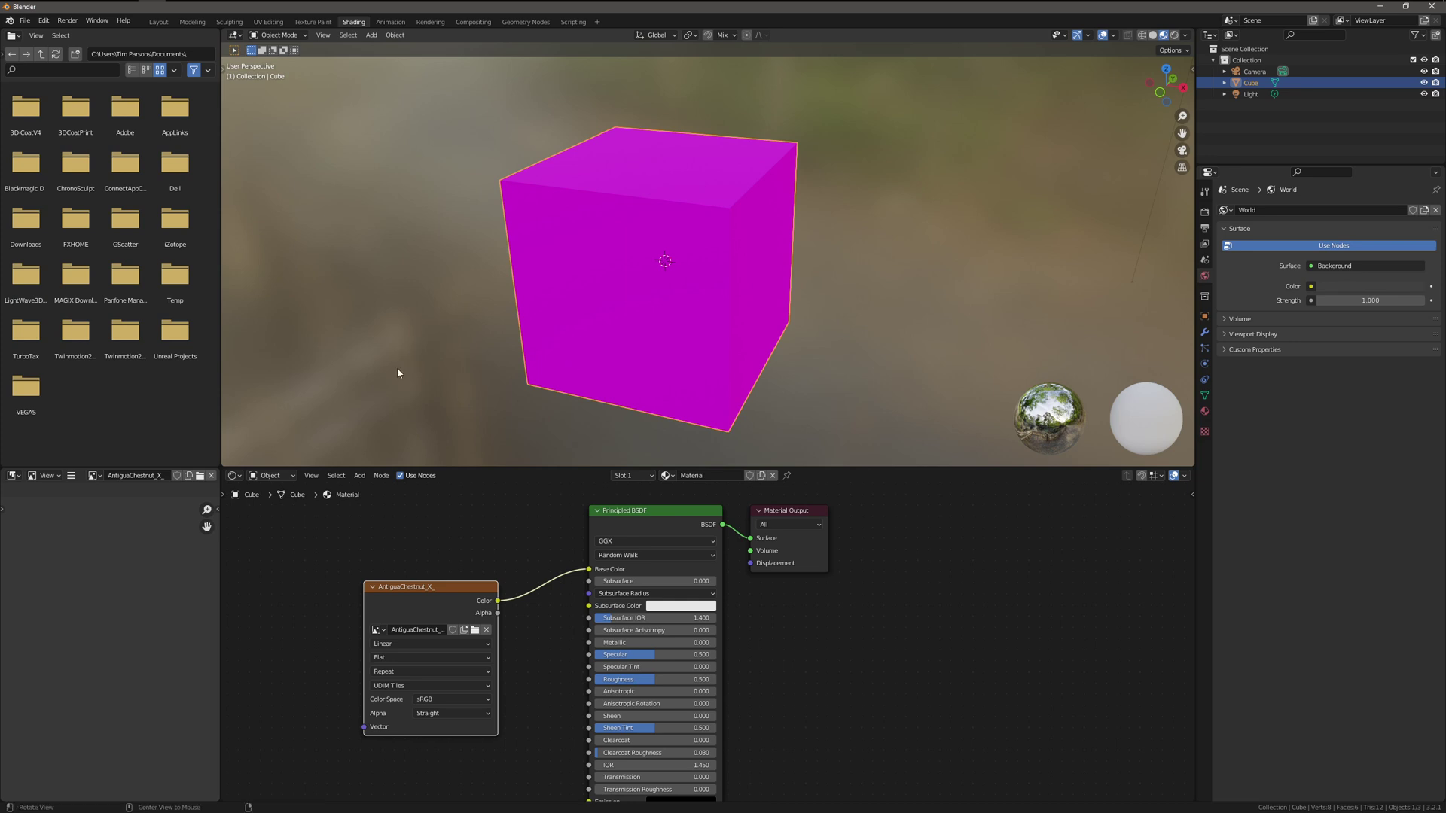
pyautogui.click(94, 476)
pyautogui.click(107, 493)
# Replace the node's image with AmericanChestnut_X_(1250x750).psd; the cube stays magenta.
pyautogui.click(94, 476)
pyautogui.click(96, 492)
pyautogui.click(71, 476)
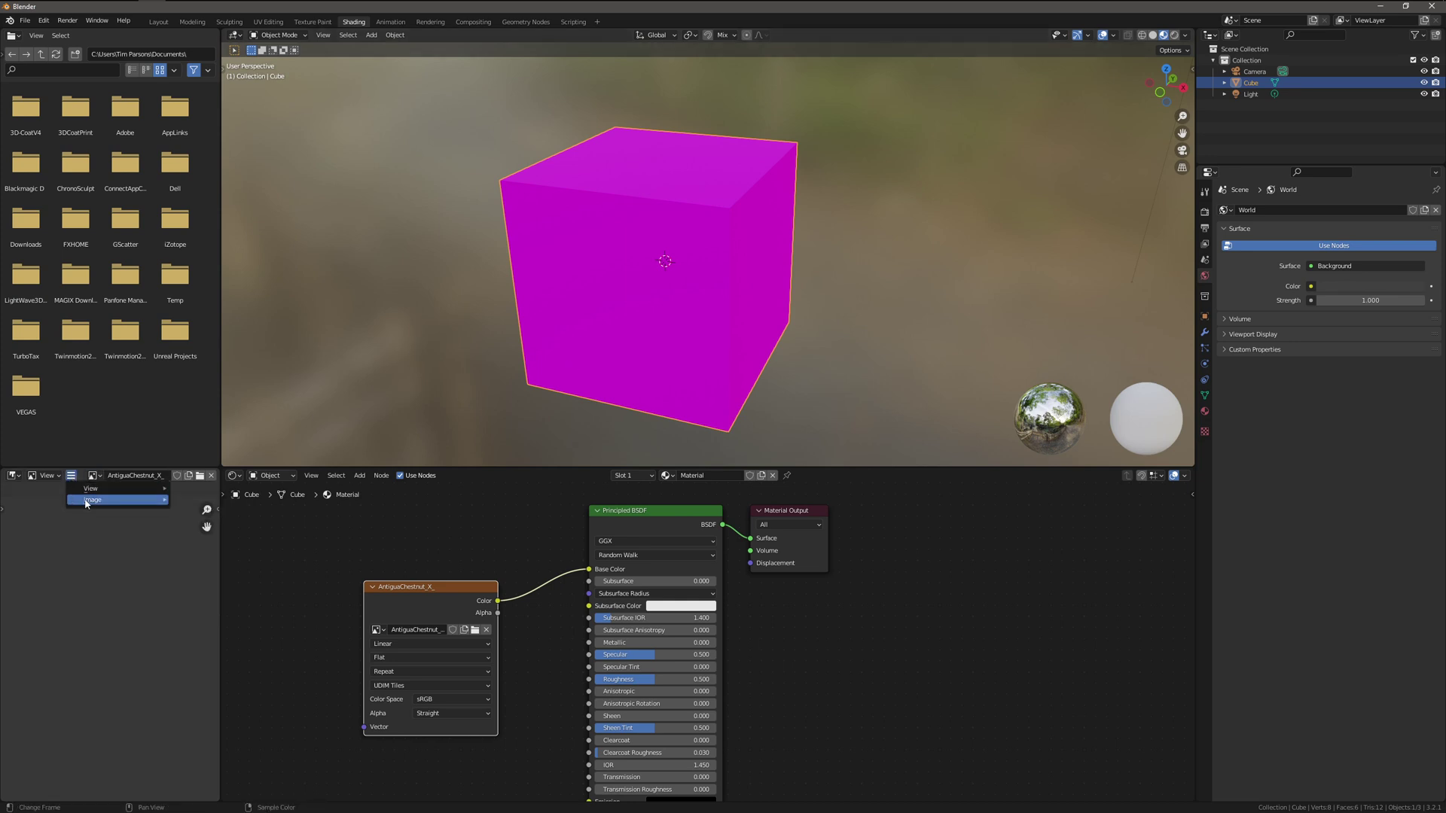
pyautogui.moveTo(89, 502)
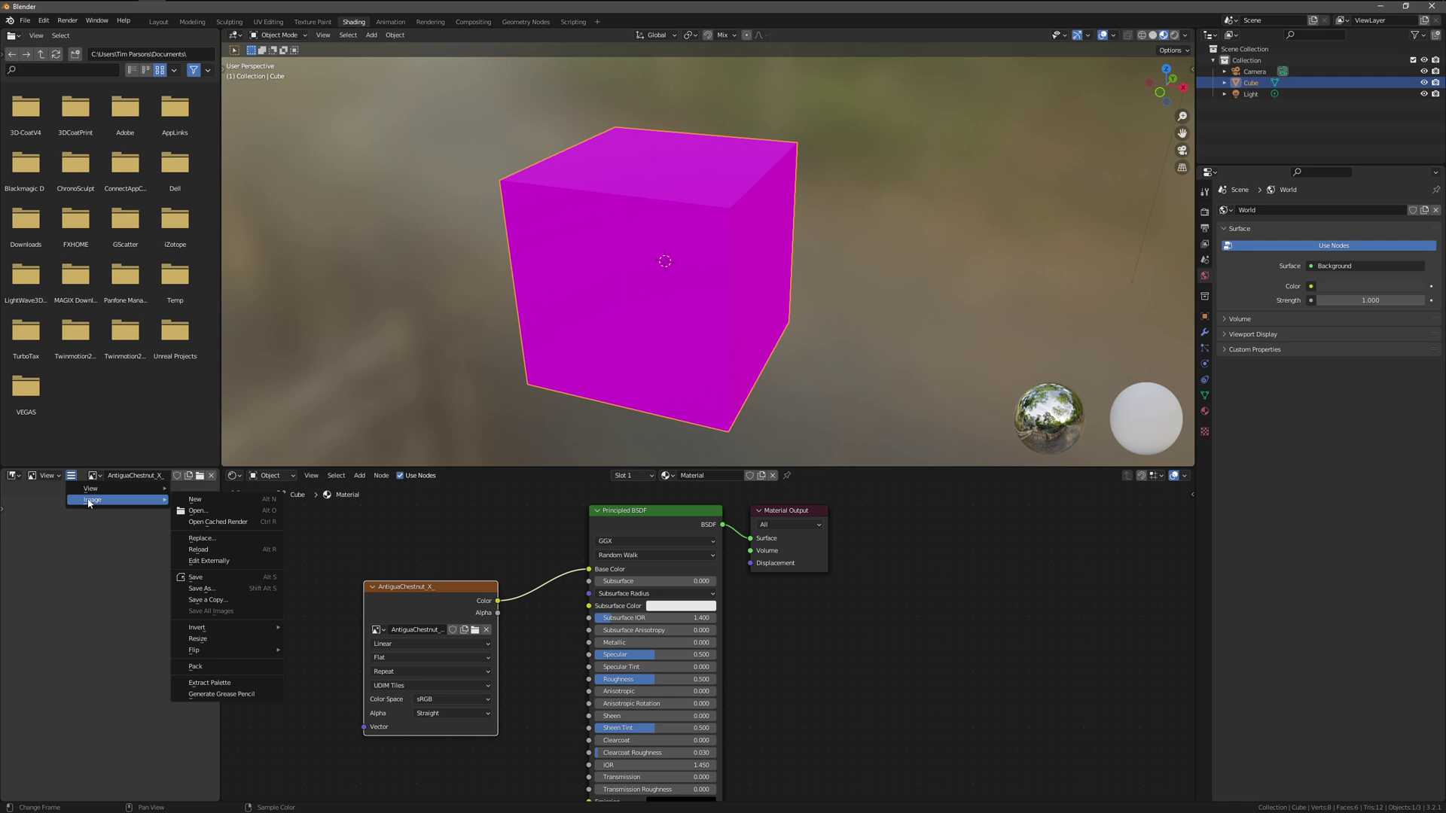
pyautogui.click(200, 539)
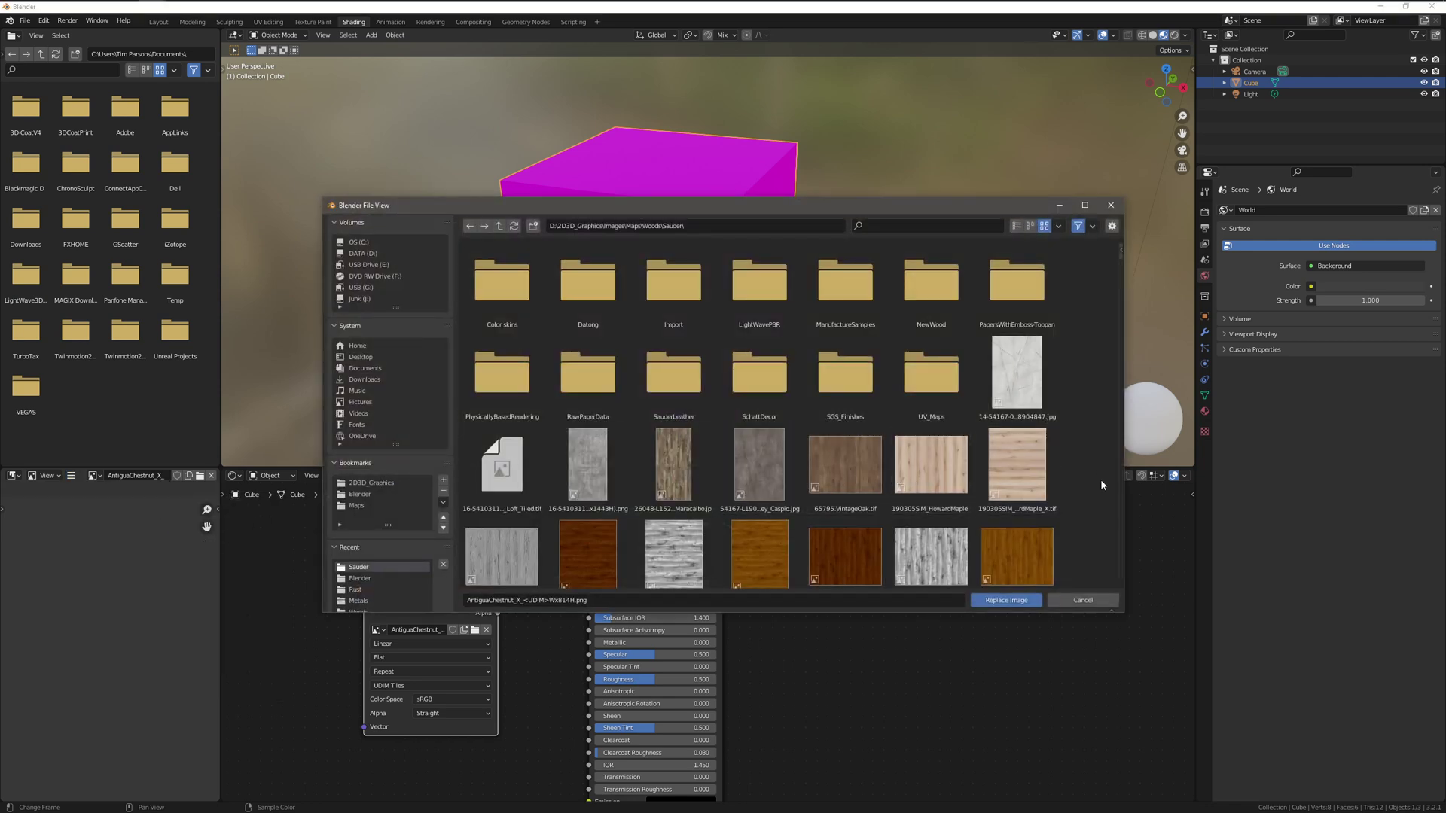
pyautogui.moveTo(1068, 519); pyautogui.dragTo(1022, 390, button='middle')
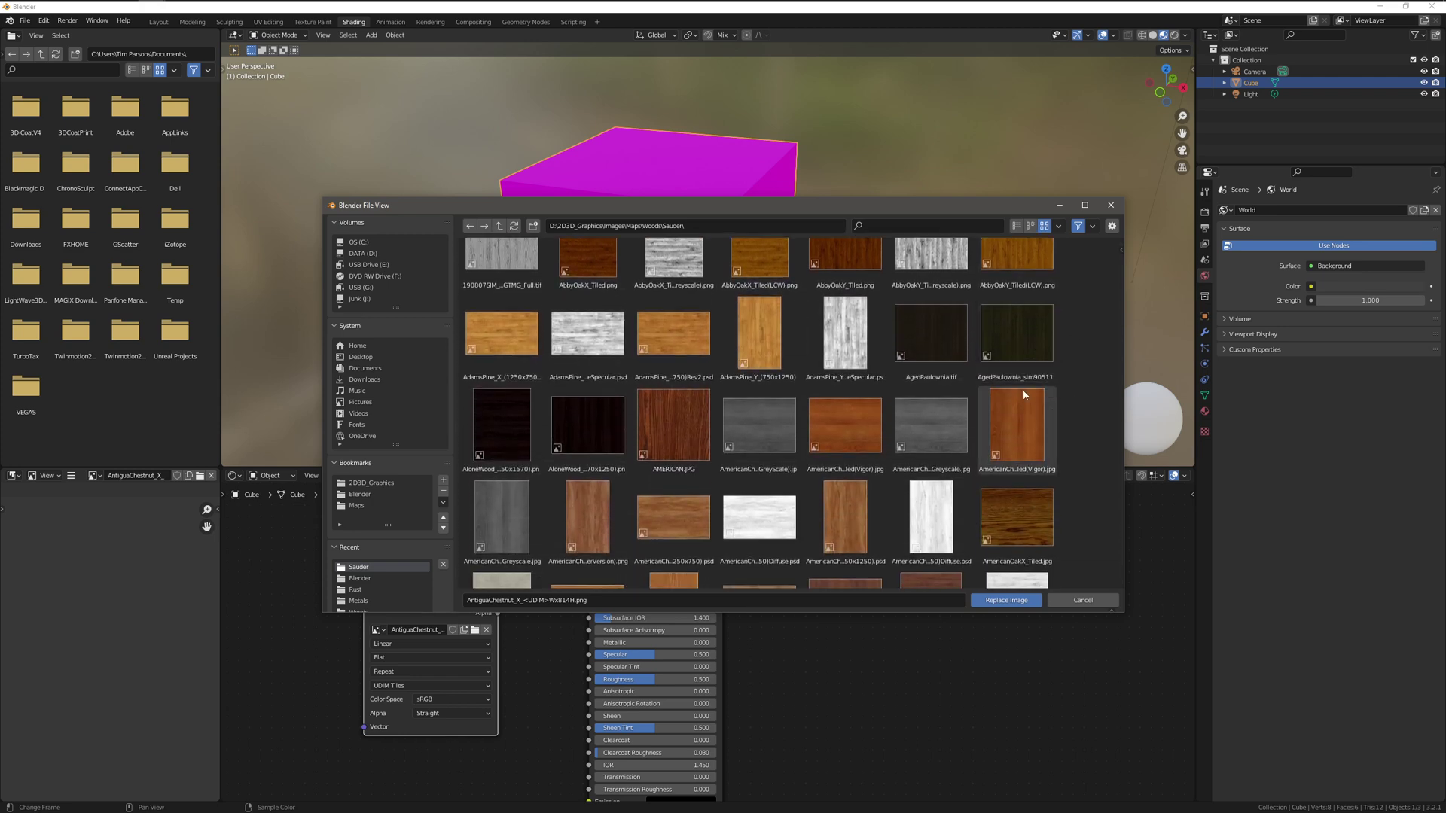
pyautogui.click(682, 531)
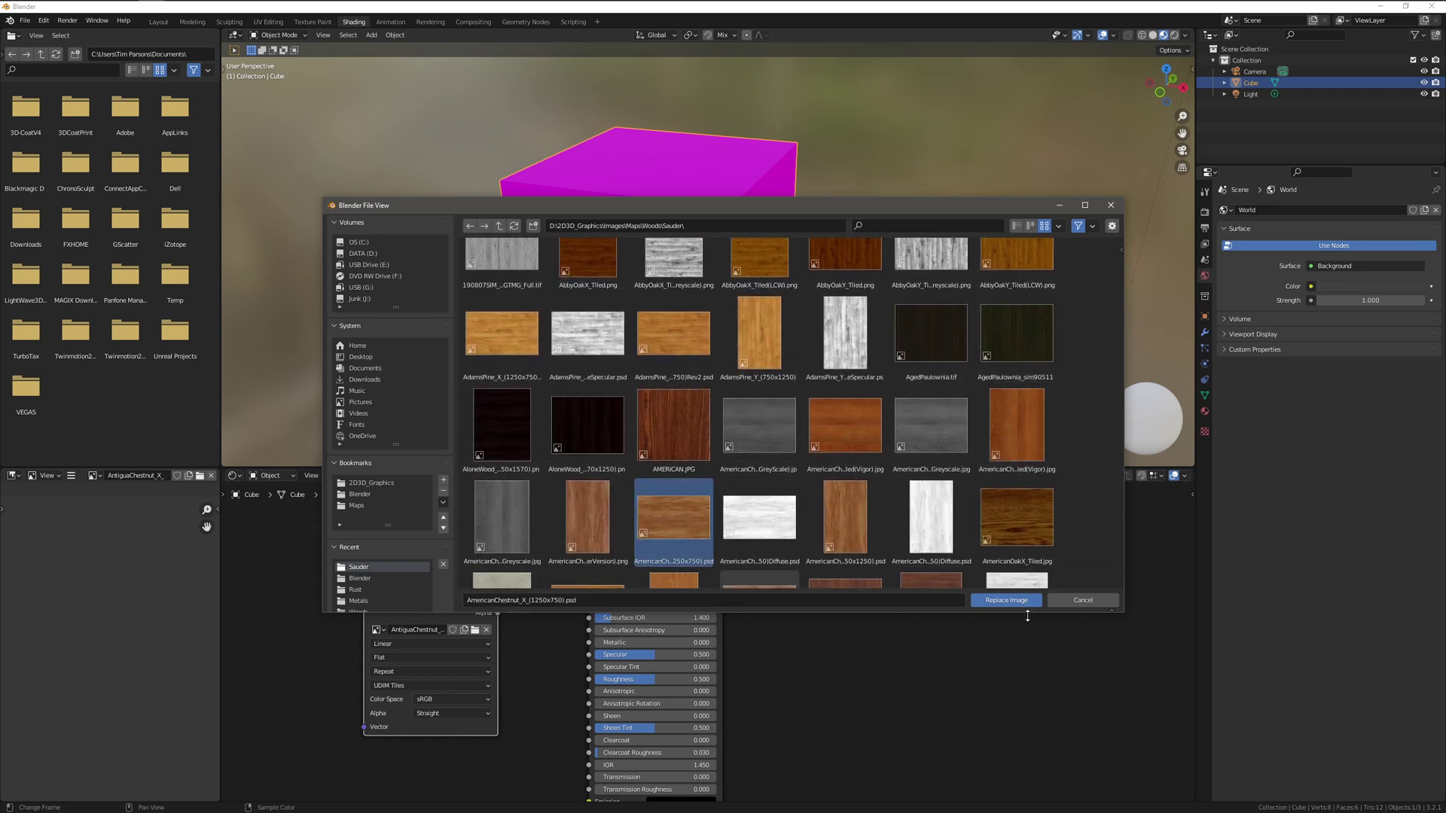
pyautogui.click(1007, 600)
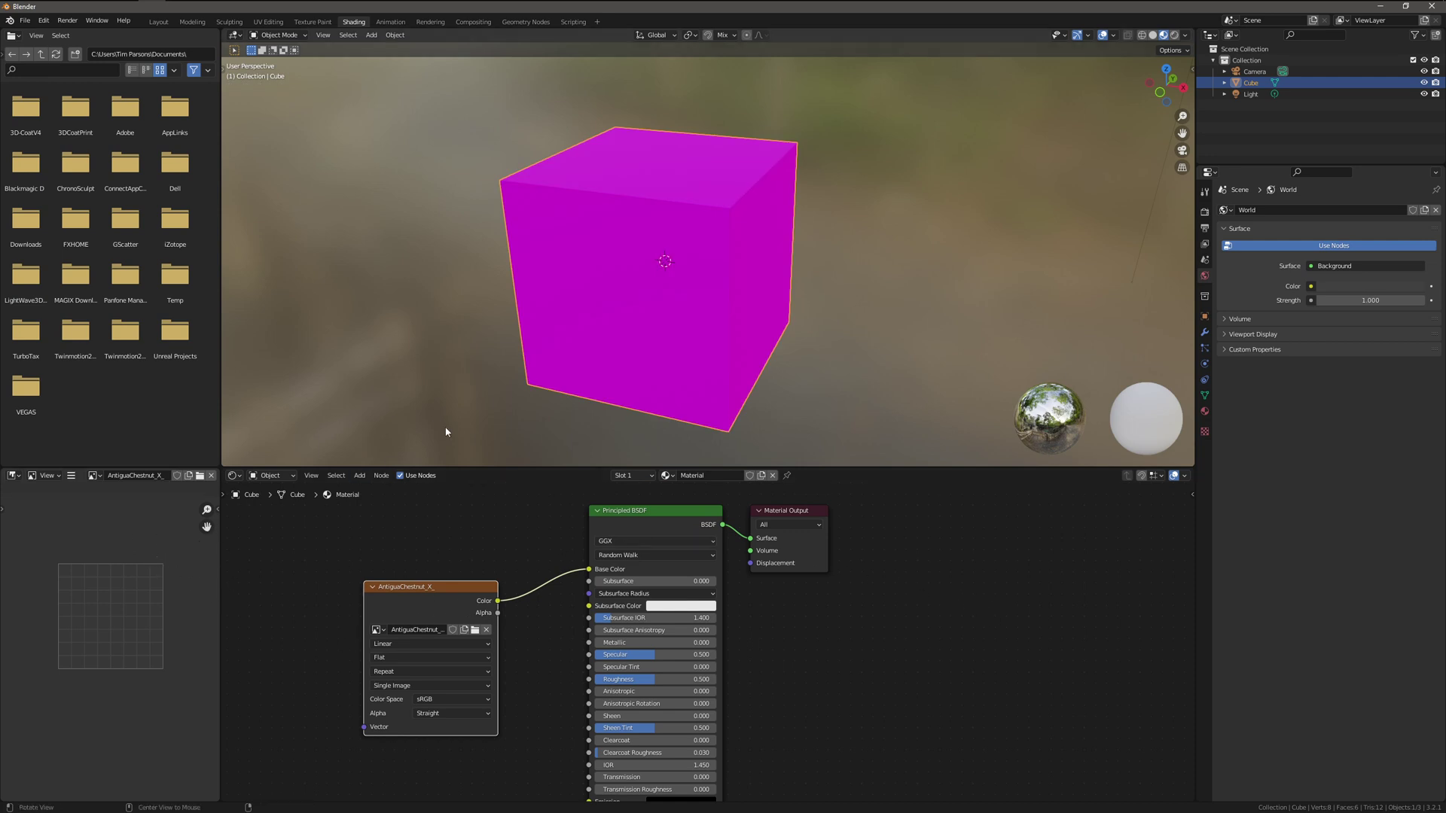
# Orbit slightly and check the image editor's list of loaded images.
pyautogui.moveTo(561, 338); pyautogui.dragTo(611, 348, button='middle')
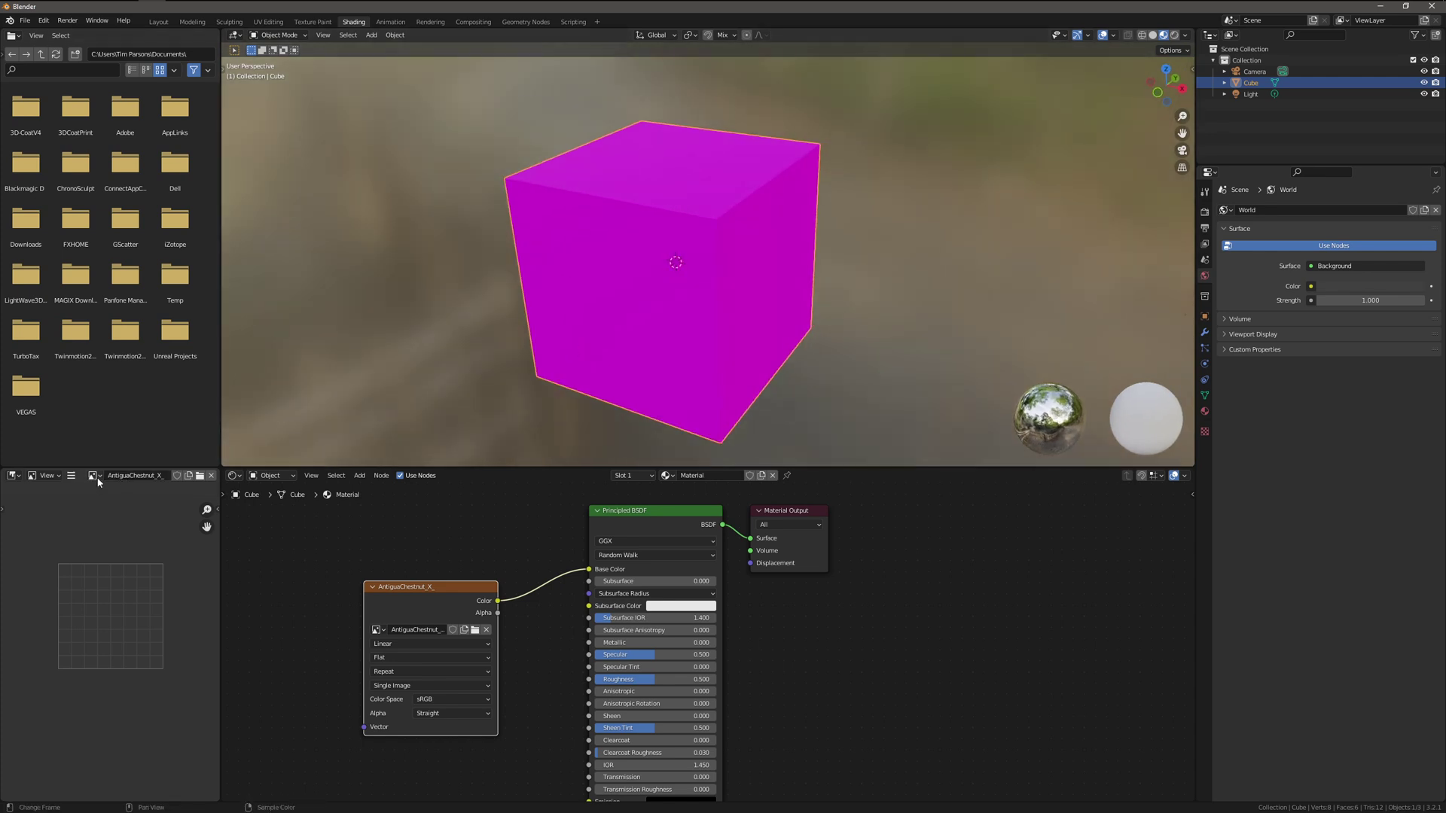
pyautogui.click(94, 476)
pyautogui.click(113, 493)
pyautogui.click(73, 476)
pyautogui.click(94, 476)
# Open 26048-L152742_Maracaibo.jpg and assign it to the Image Texture node, replacing the magenta.
pyautogui.click(72, 475)
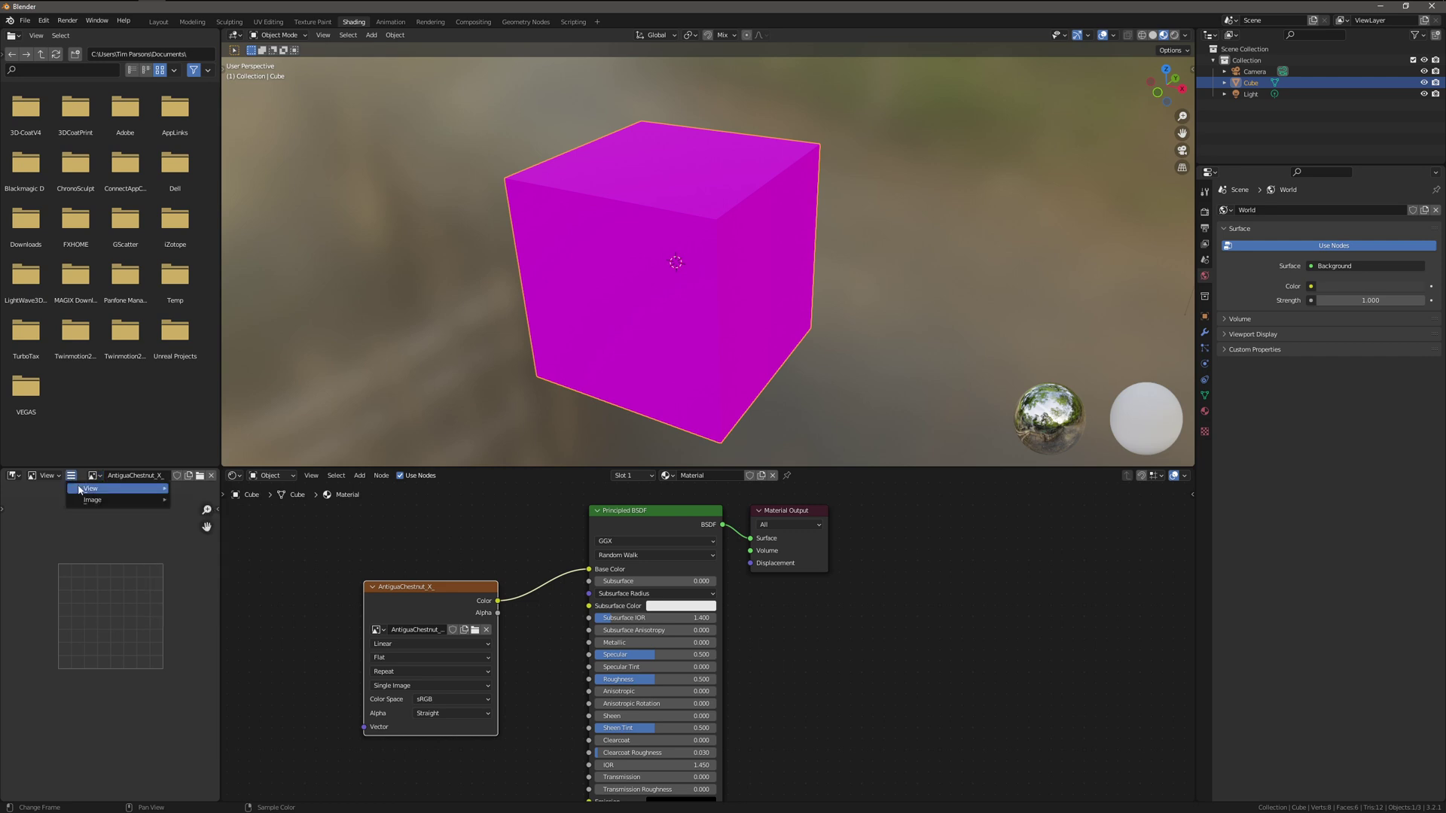
pyautogui.moveTo(90, 500)
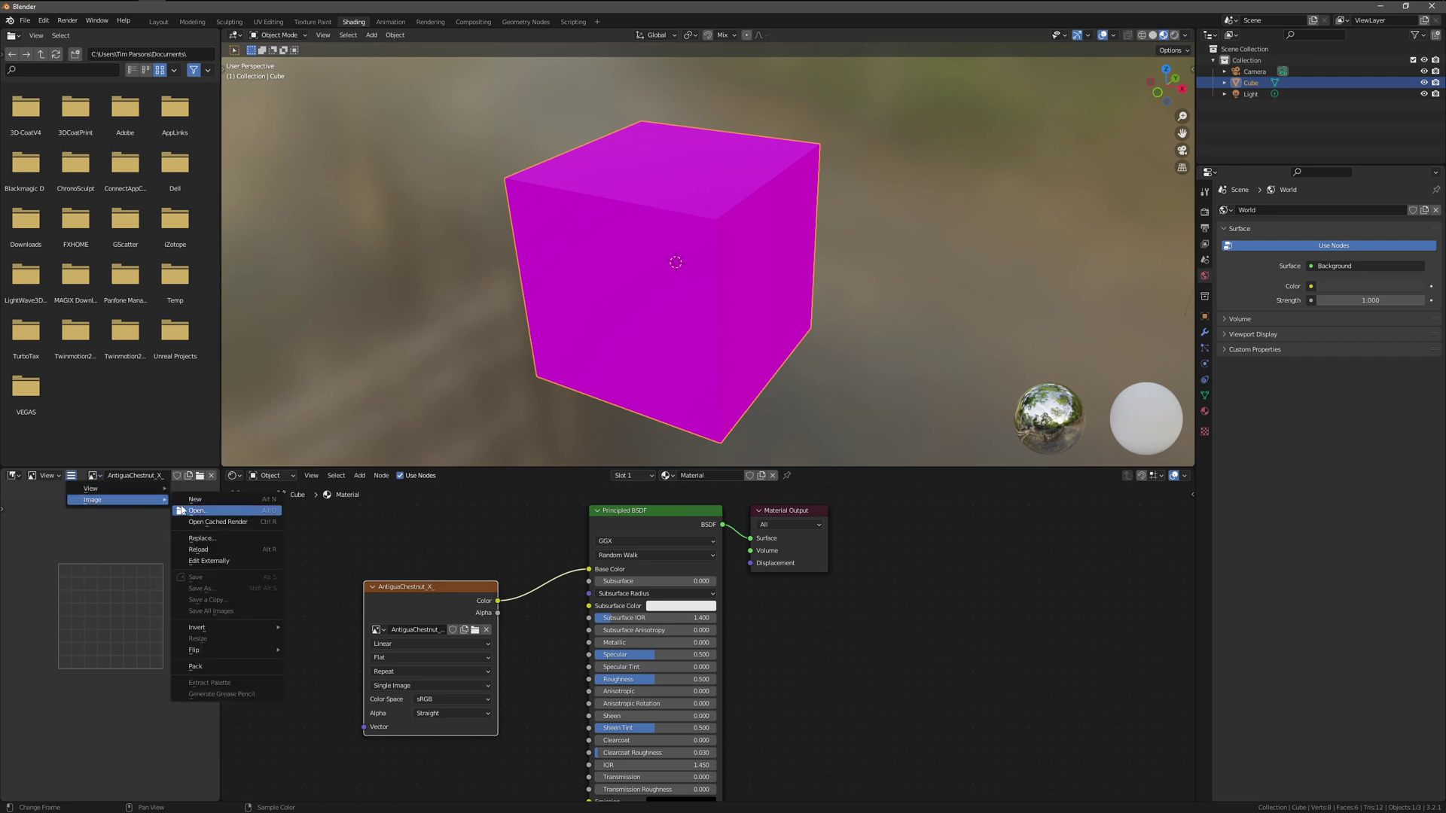
pyautogui.click(216, 512)
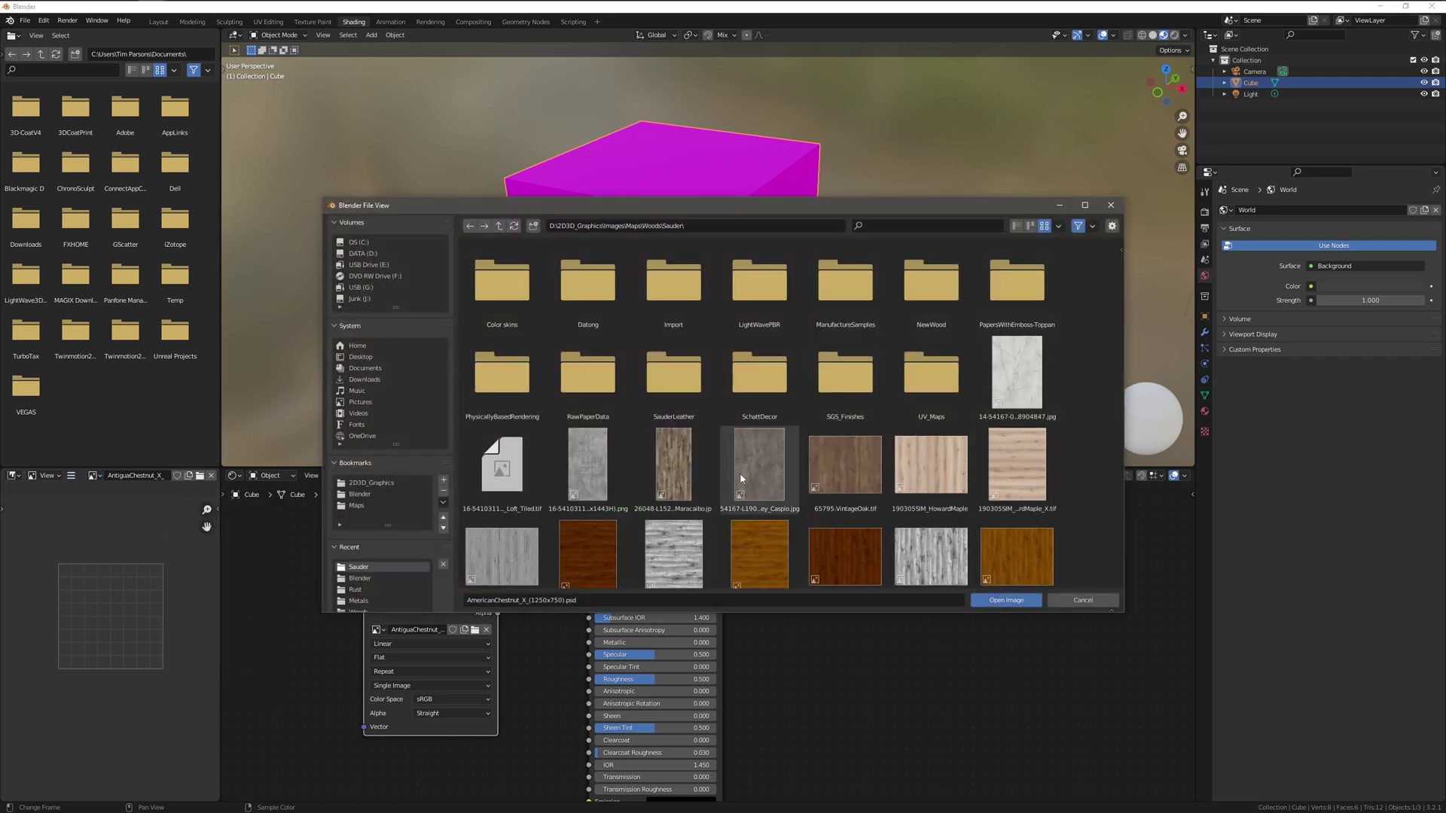
pyautogui.click(673, 465)
pyautogui.click(1006, 600)
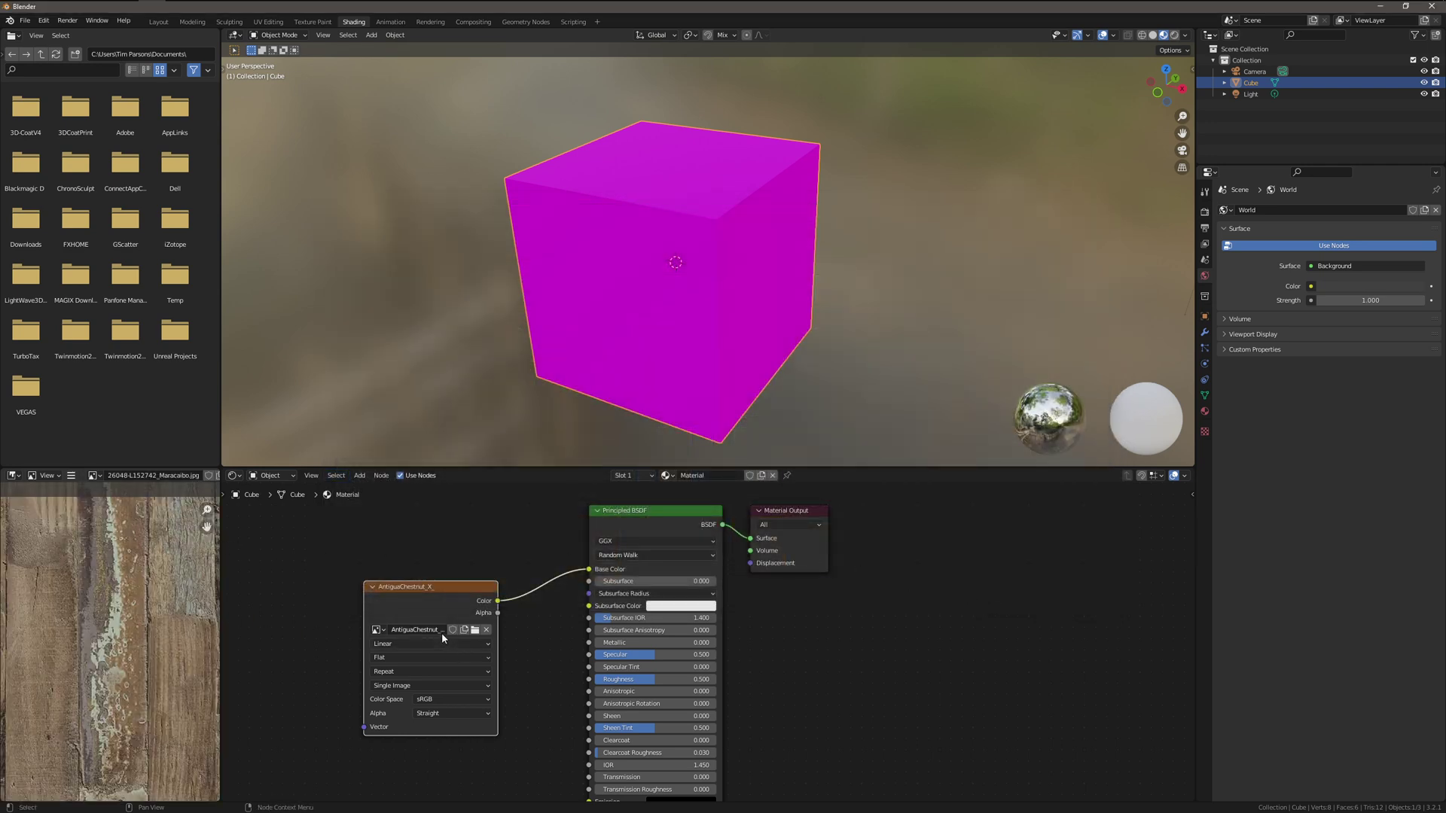
pyautogui.click(377, 630)
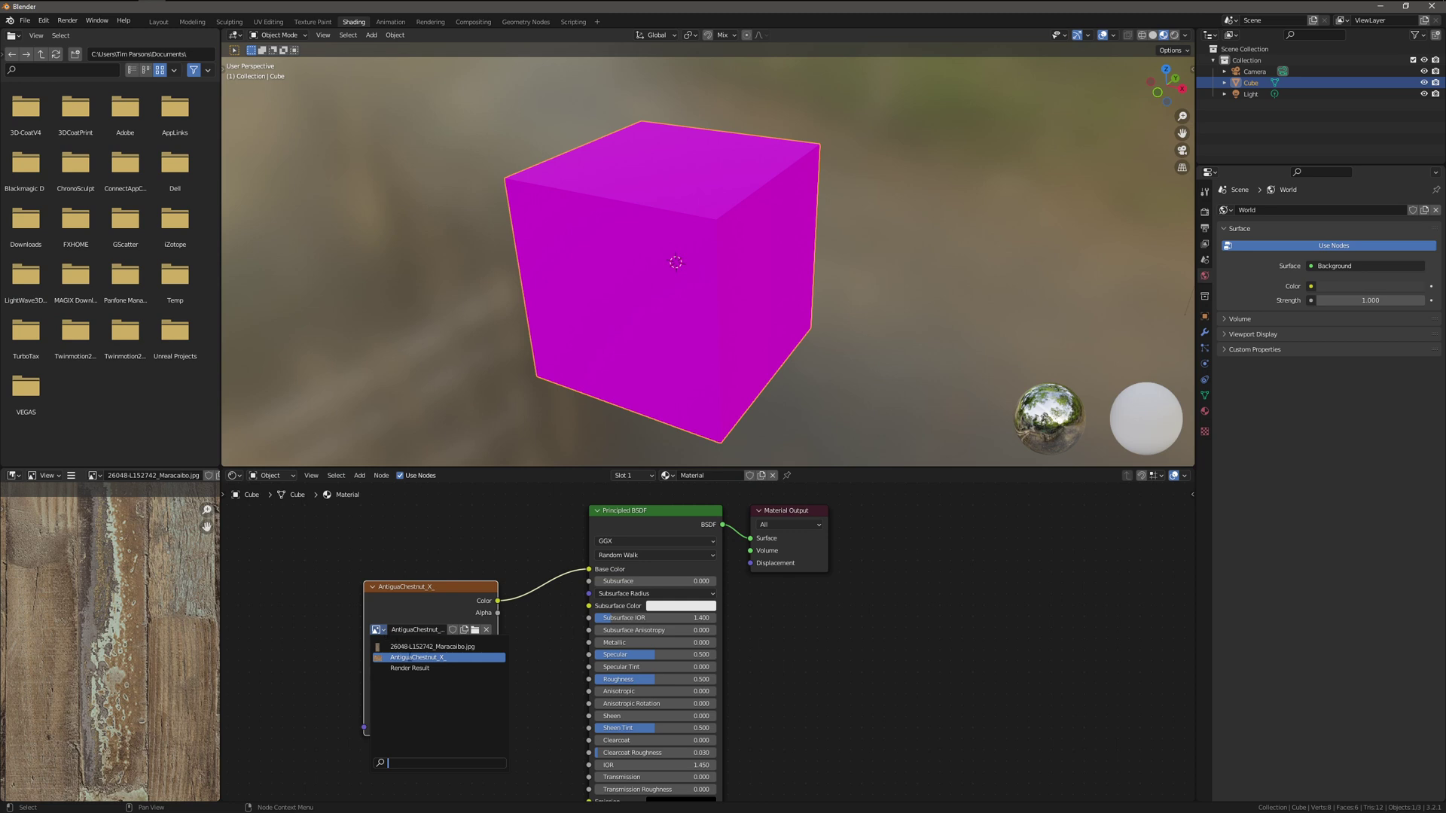
pyautogui.click(432, 646)
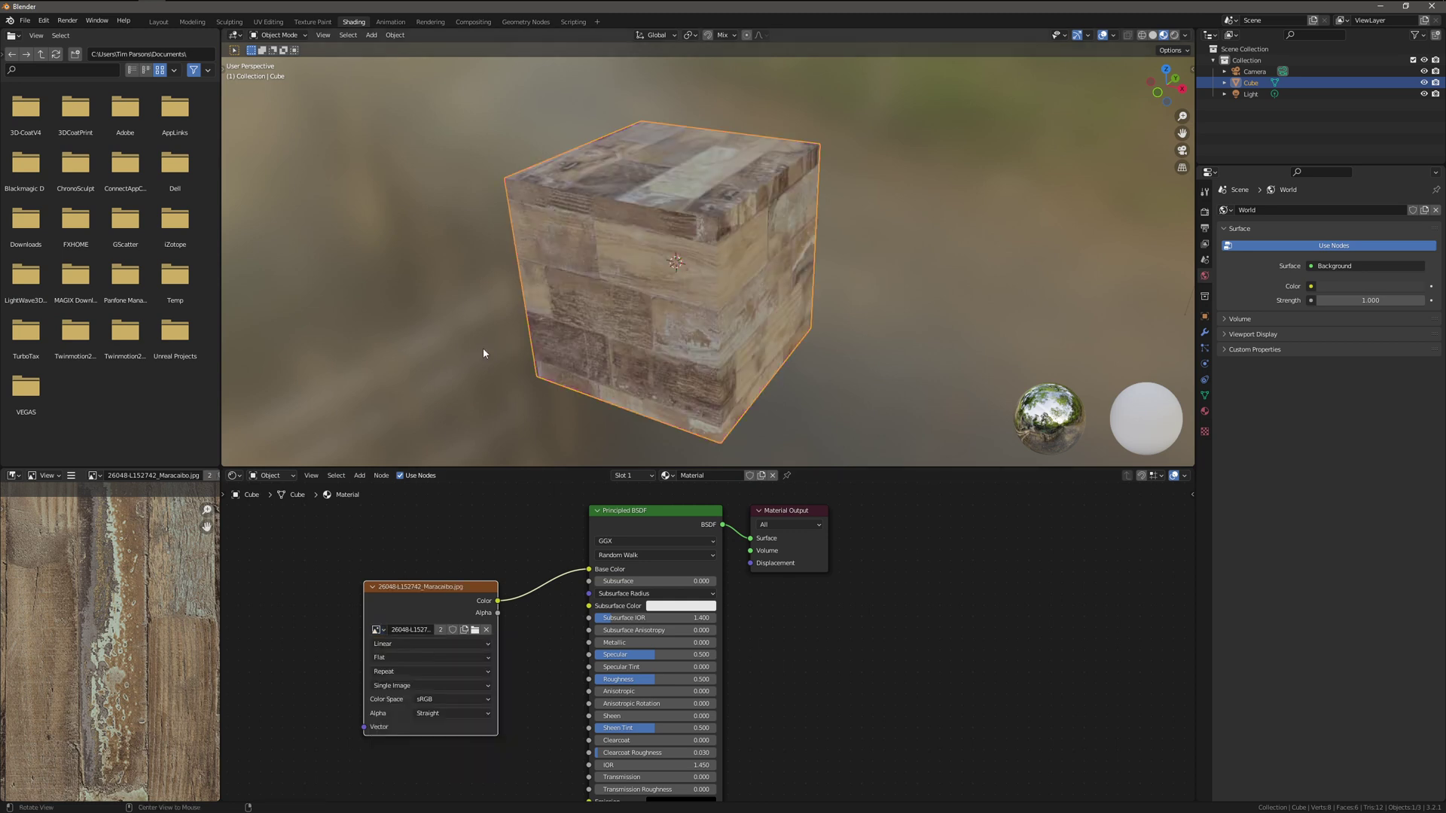
# Open the AntiguaChestnut UDIM image in the image editor, where it shows a blank canvas.
pyautogui.click(72, 476)
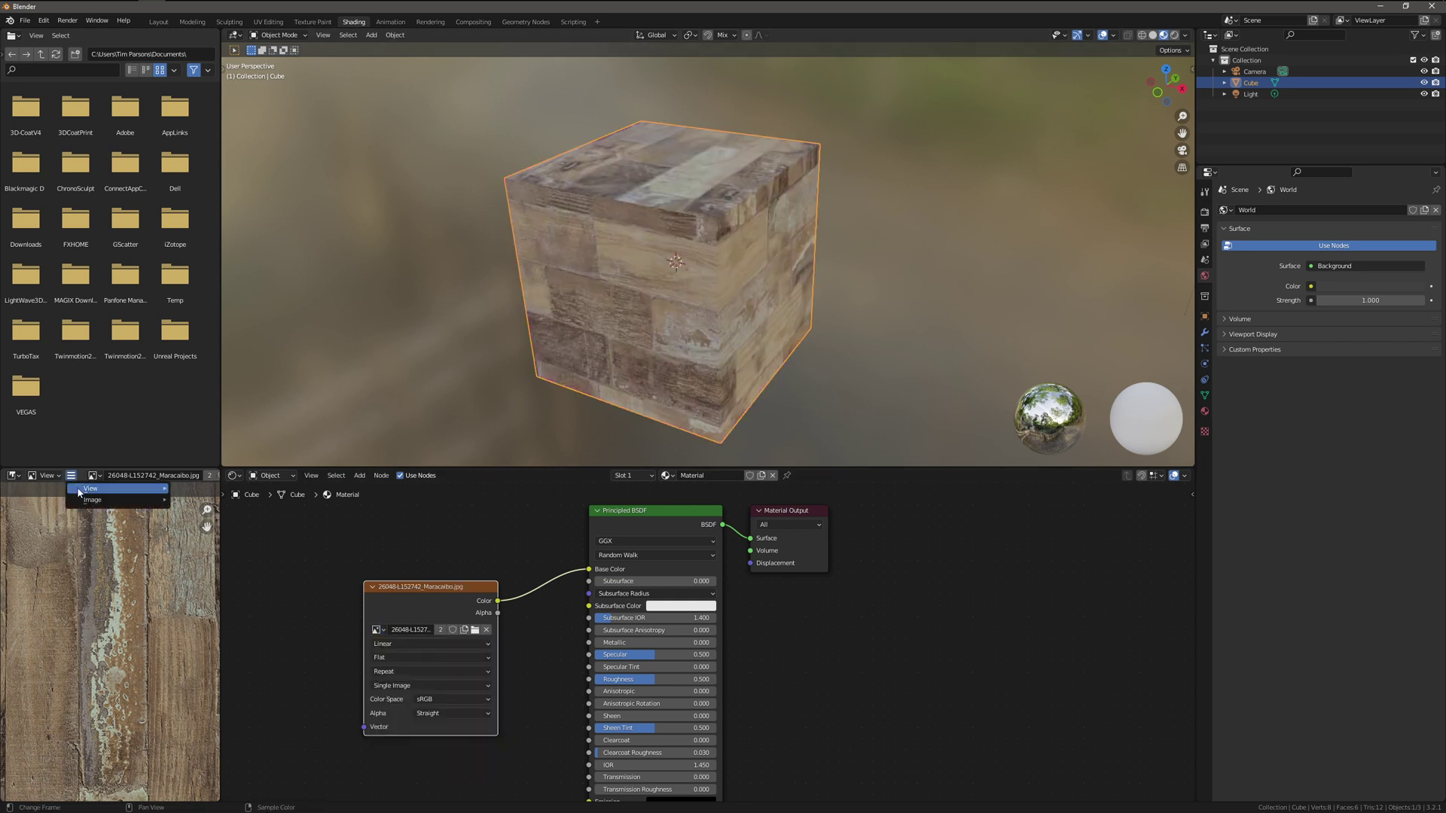
pyautogui.moveTo(113, 500)
pyautogui.click(197, 511)
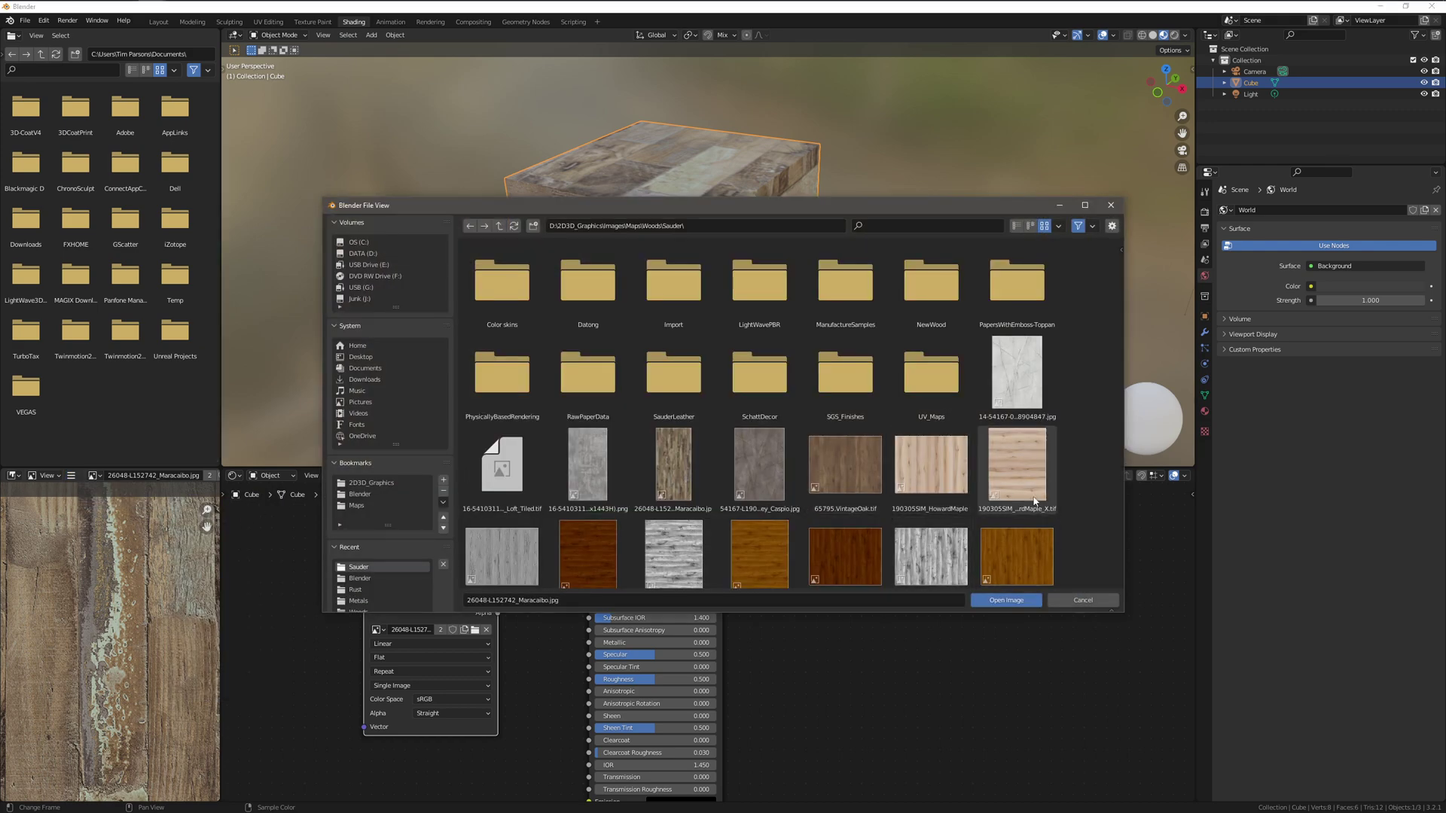
pyautogui.scroll(-5, 1021, 482)
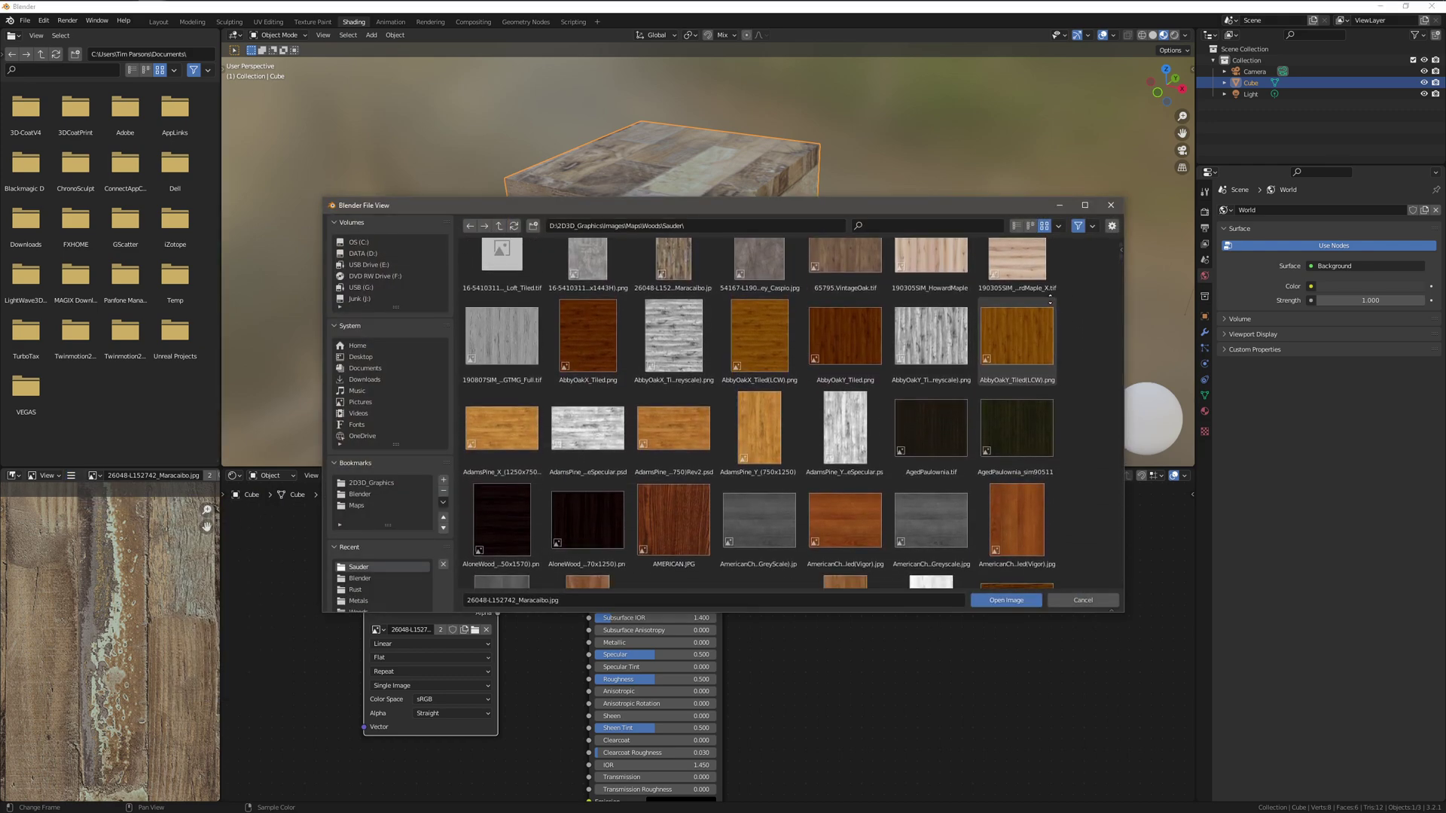
pyautogui.scroll(-3, 1057, 498)
pyautogui.scroll(-3, 1058, 500)
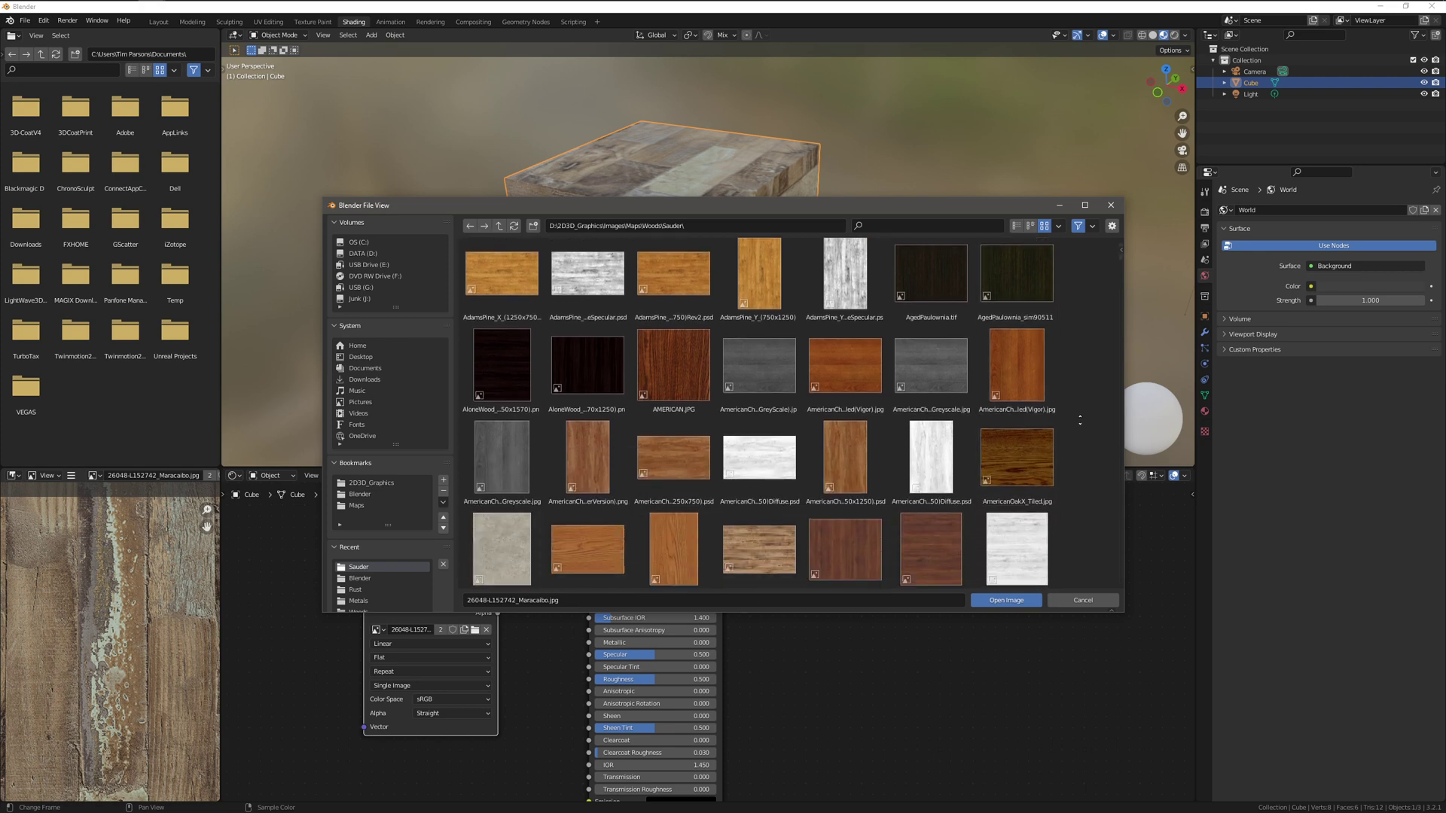
pyautogui.click(760, 497)
pyautogui.click(993, 601)
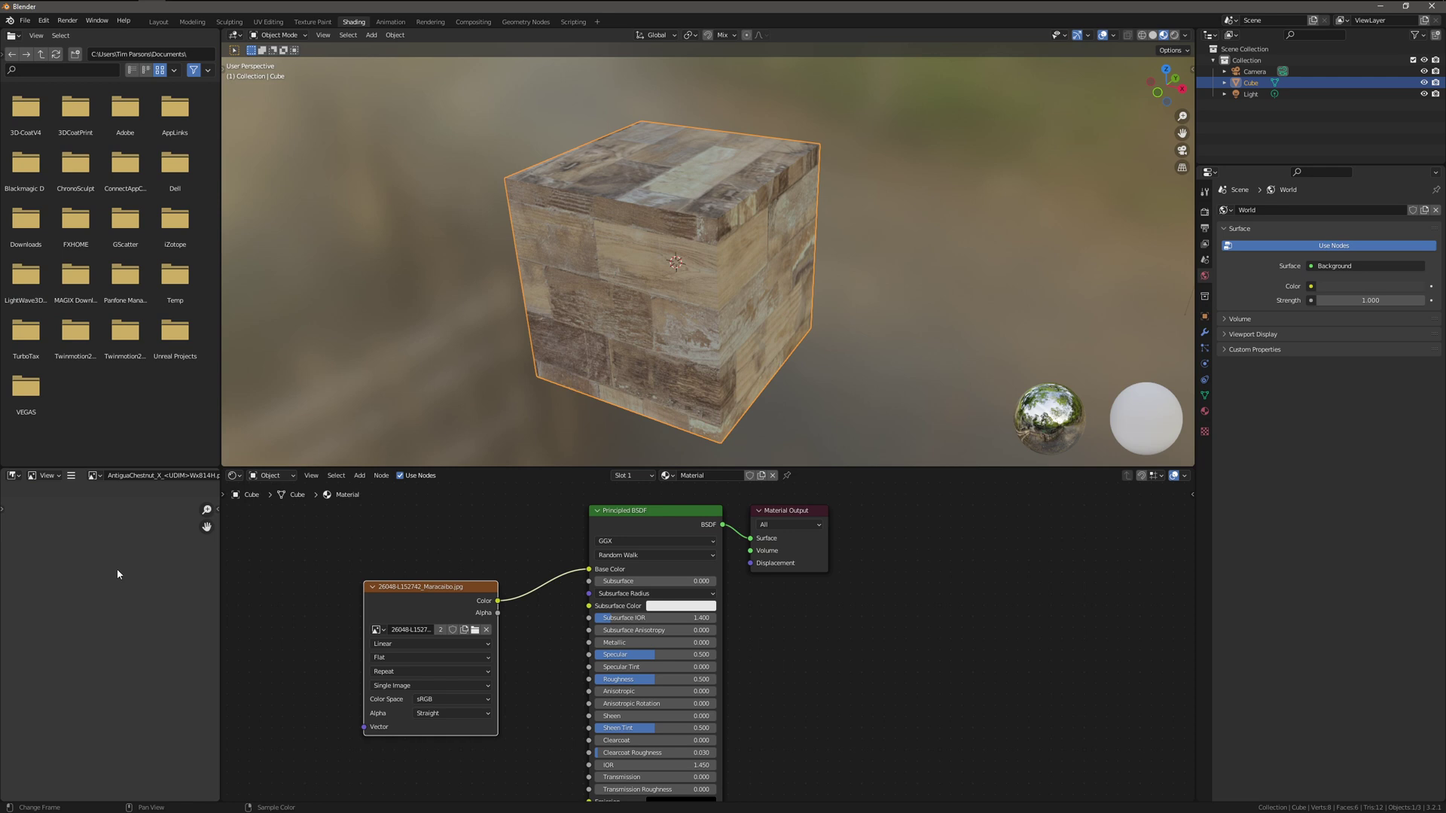
pyautogui.click(71, 475)
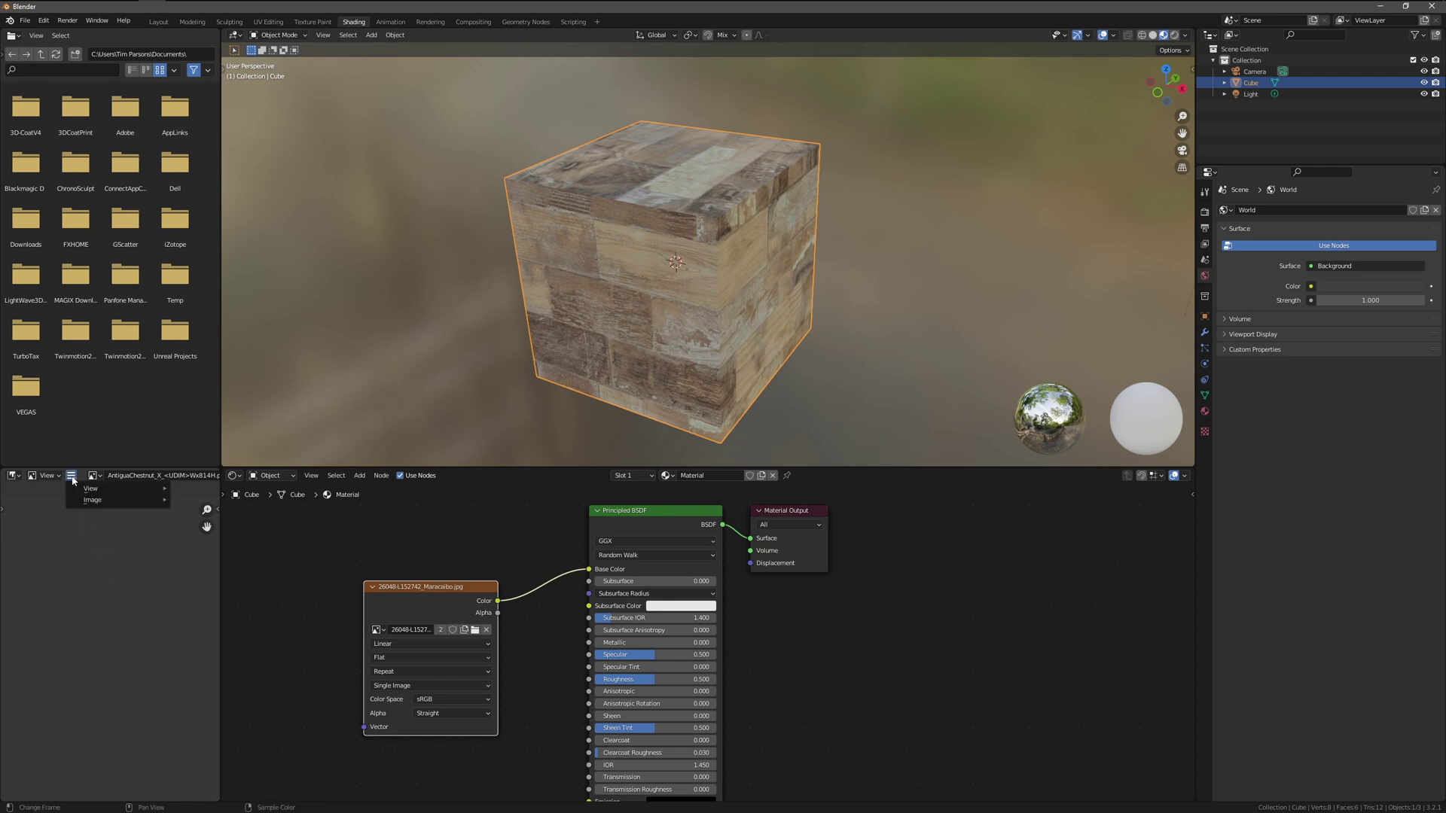
pyautogui.moveTo(87, 501)
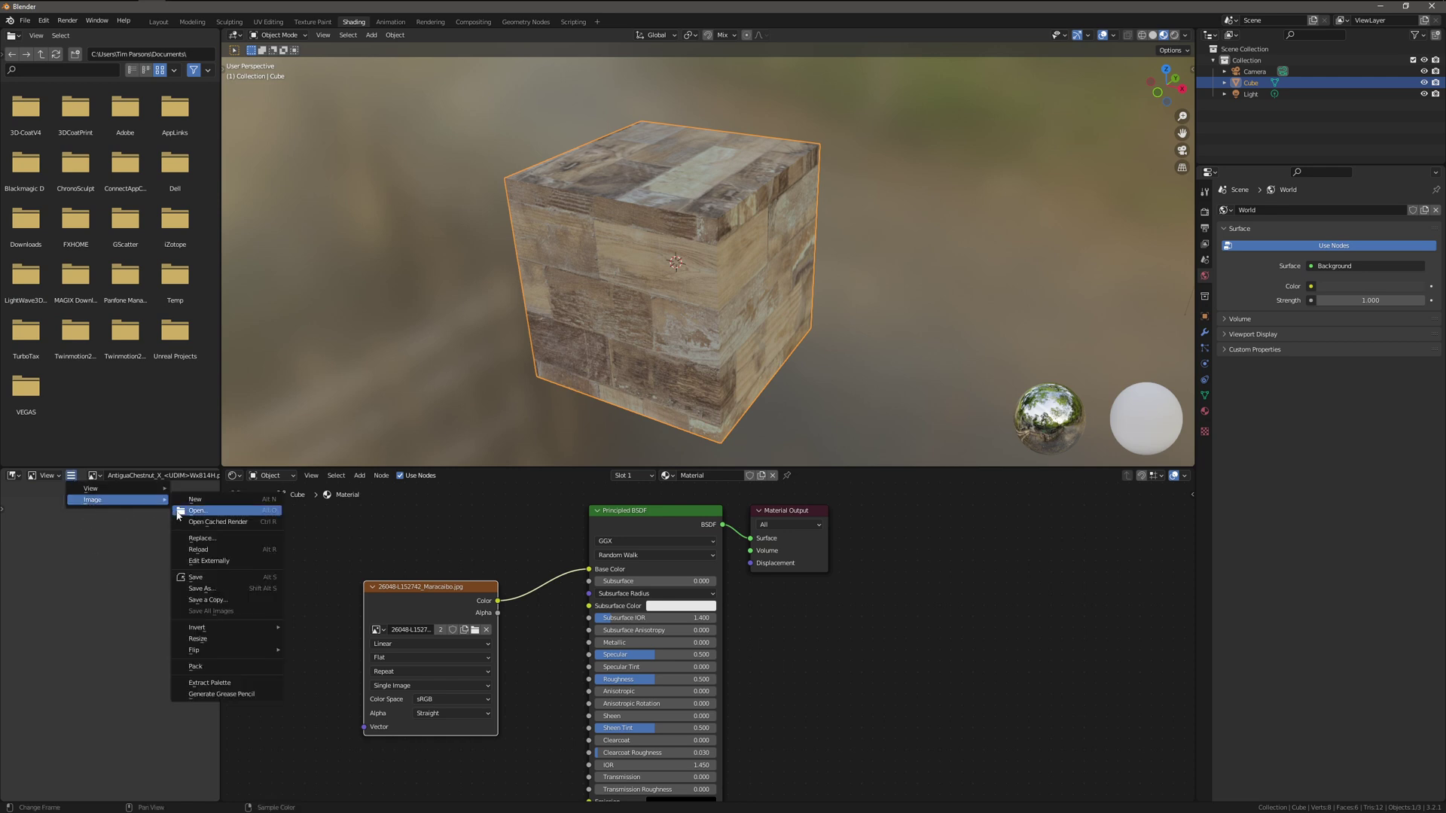
# Open 65795.VintageOak.tif and assign it to the cube's Image Texture node.
pyautogui.click(94, 476)
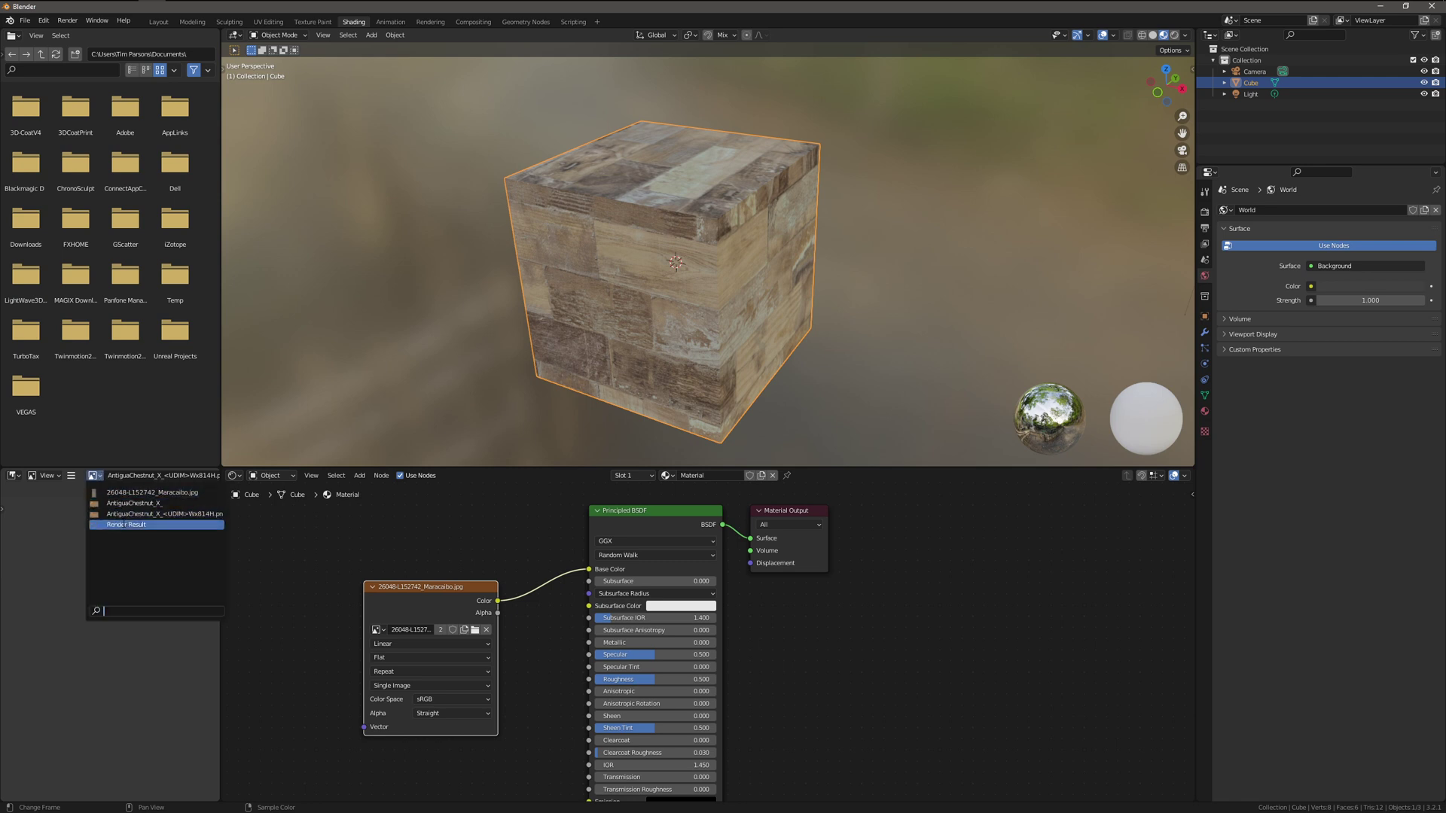
pyautogui.click(71, 476)
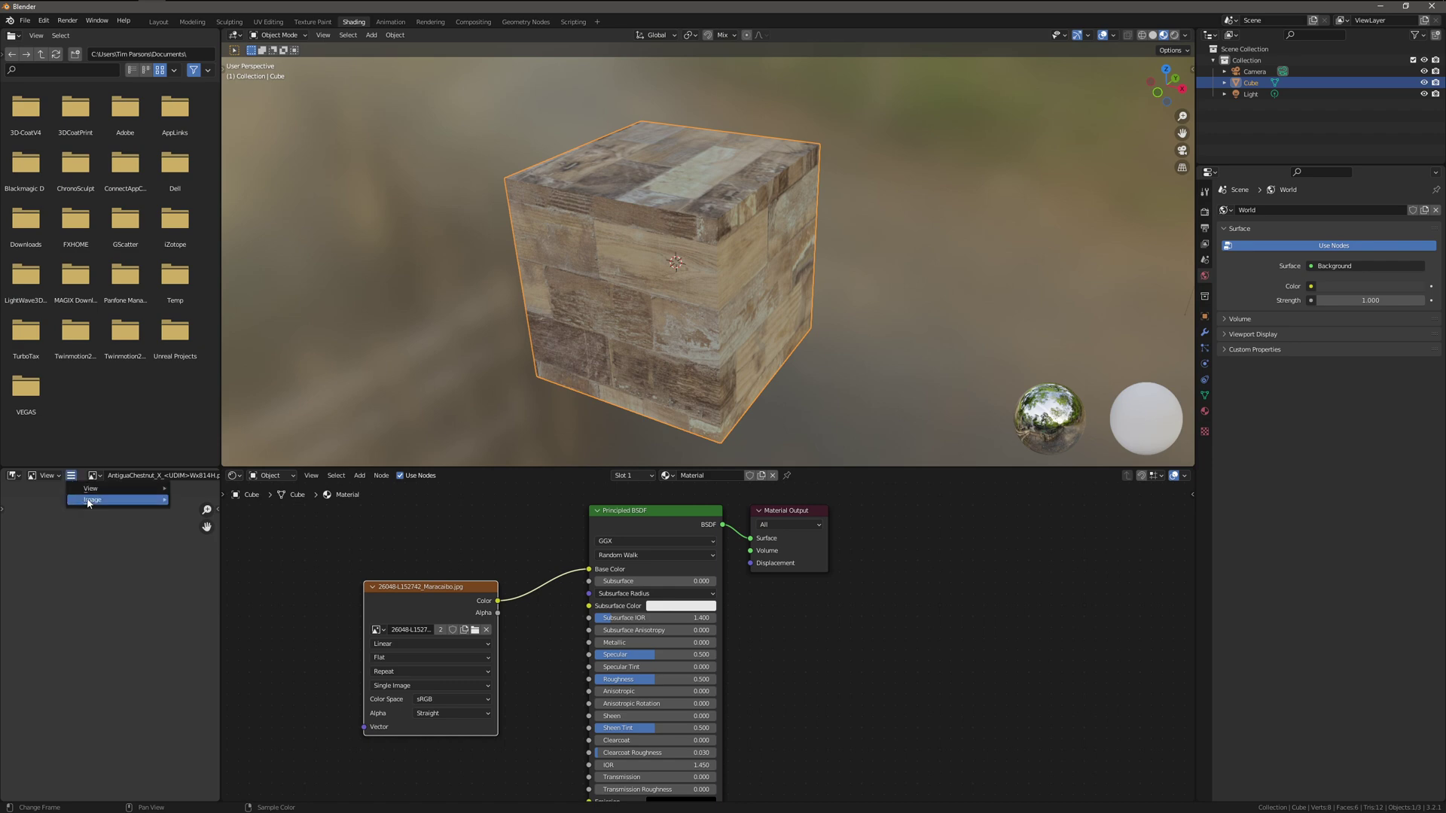
pyautogui.moveTo(113, 500)
pyautogui.click(194, 512)
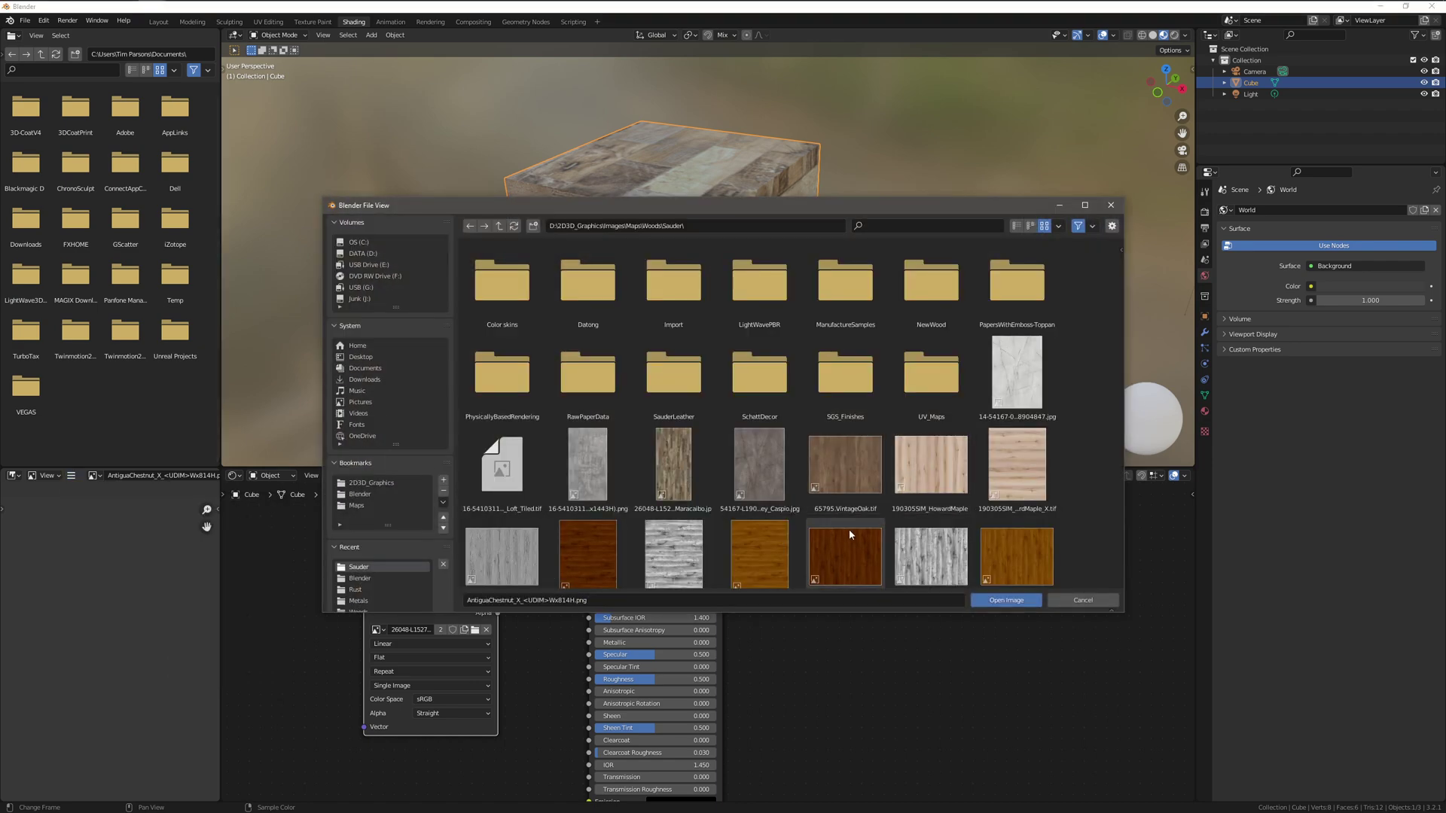
pyautogui.scroll(-5, 822, 462)
pyautogui.scroll(3, 822, 462)
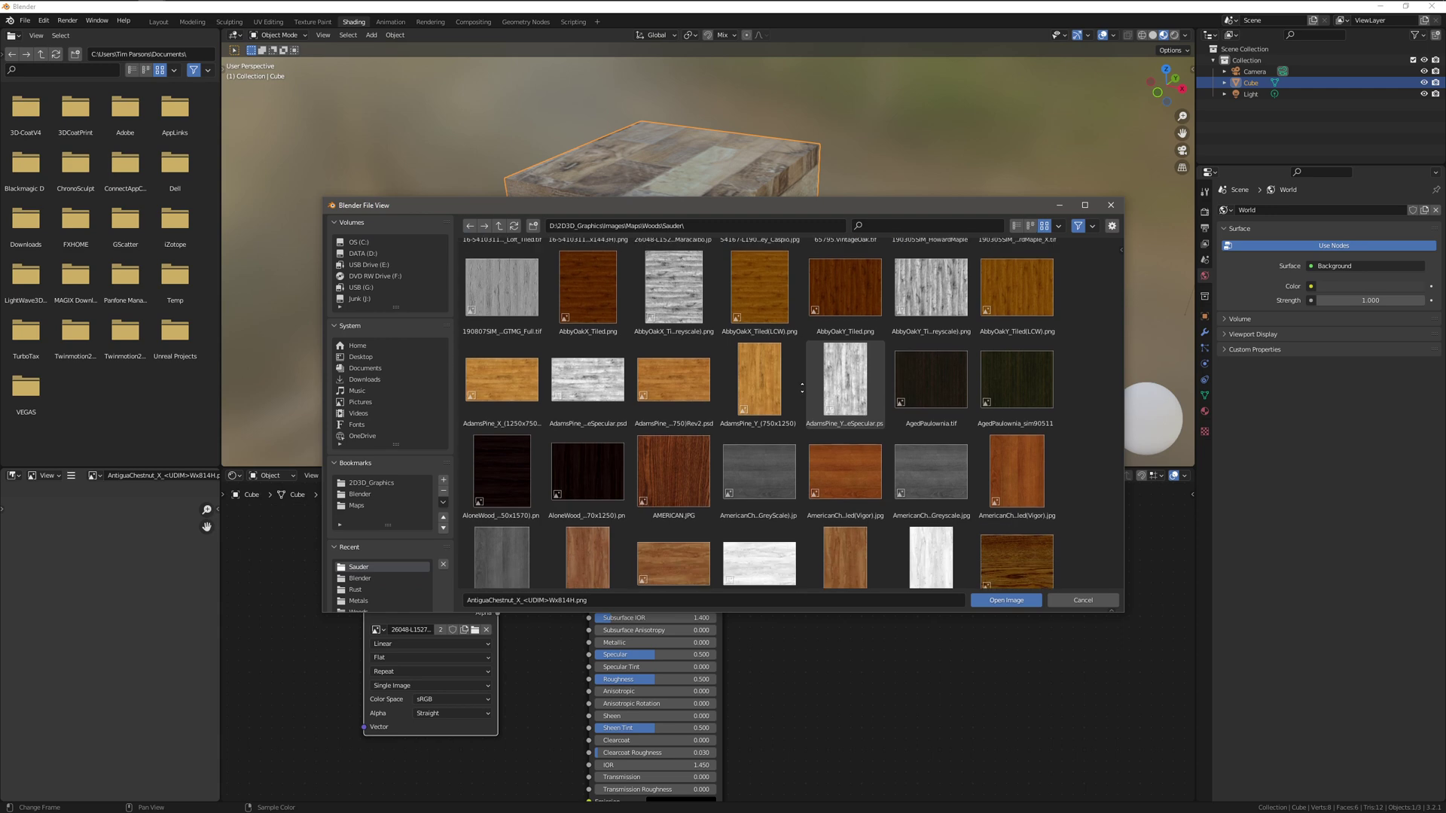
pyautogui.click(845, 337)
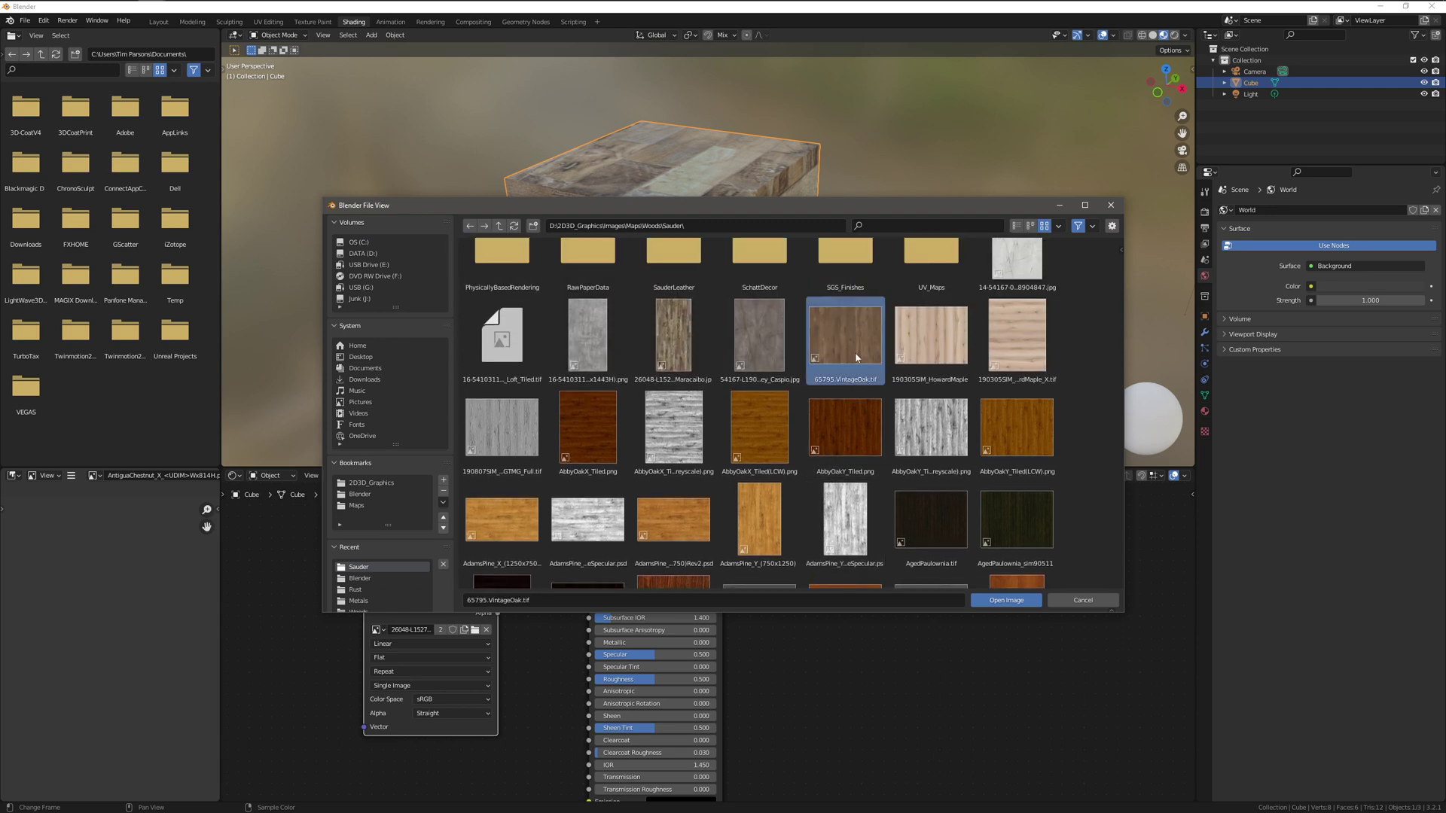
pyautogui.click(1006, 600)
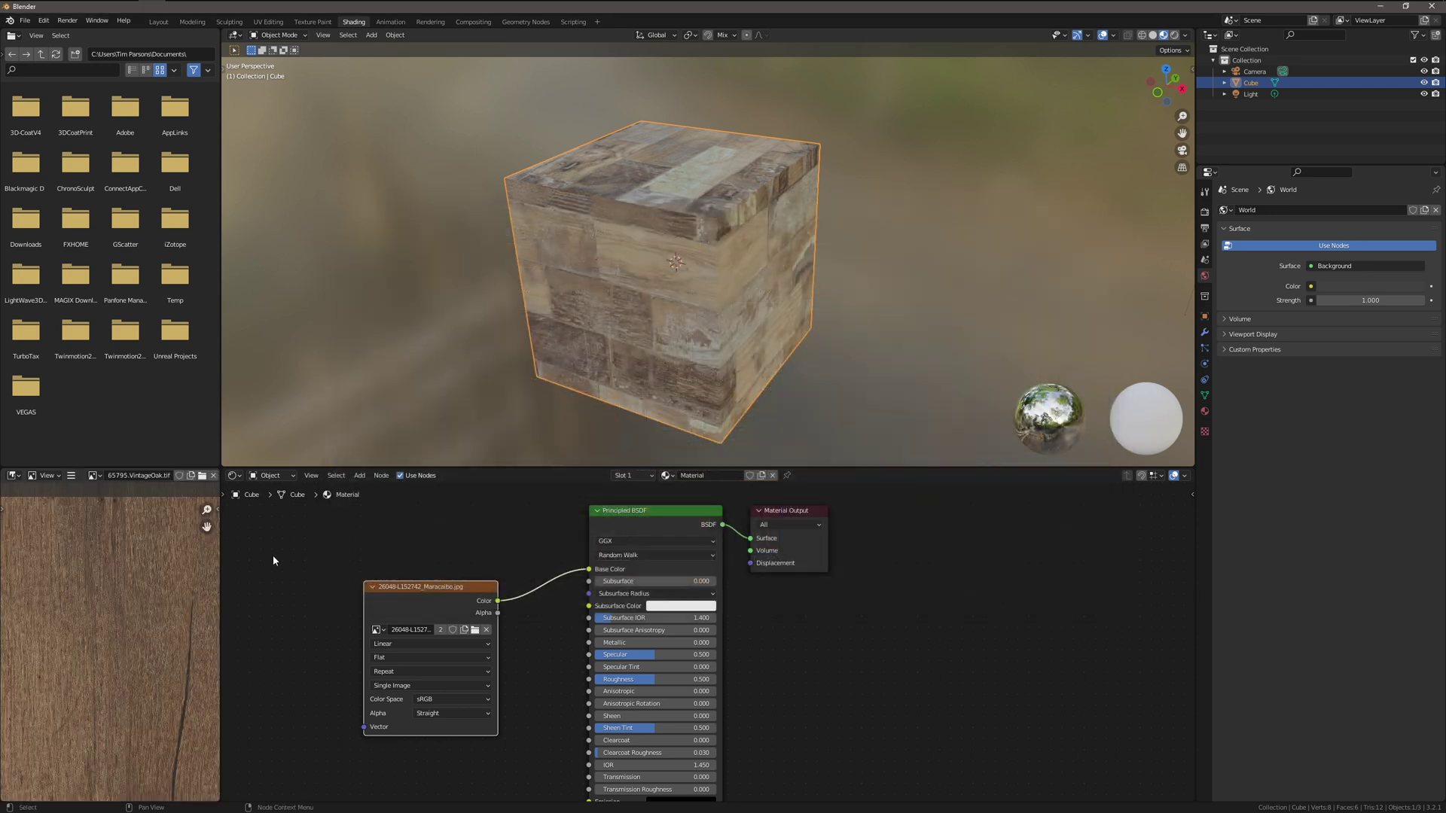
pyautogui.click(377, 629)
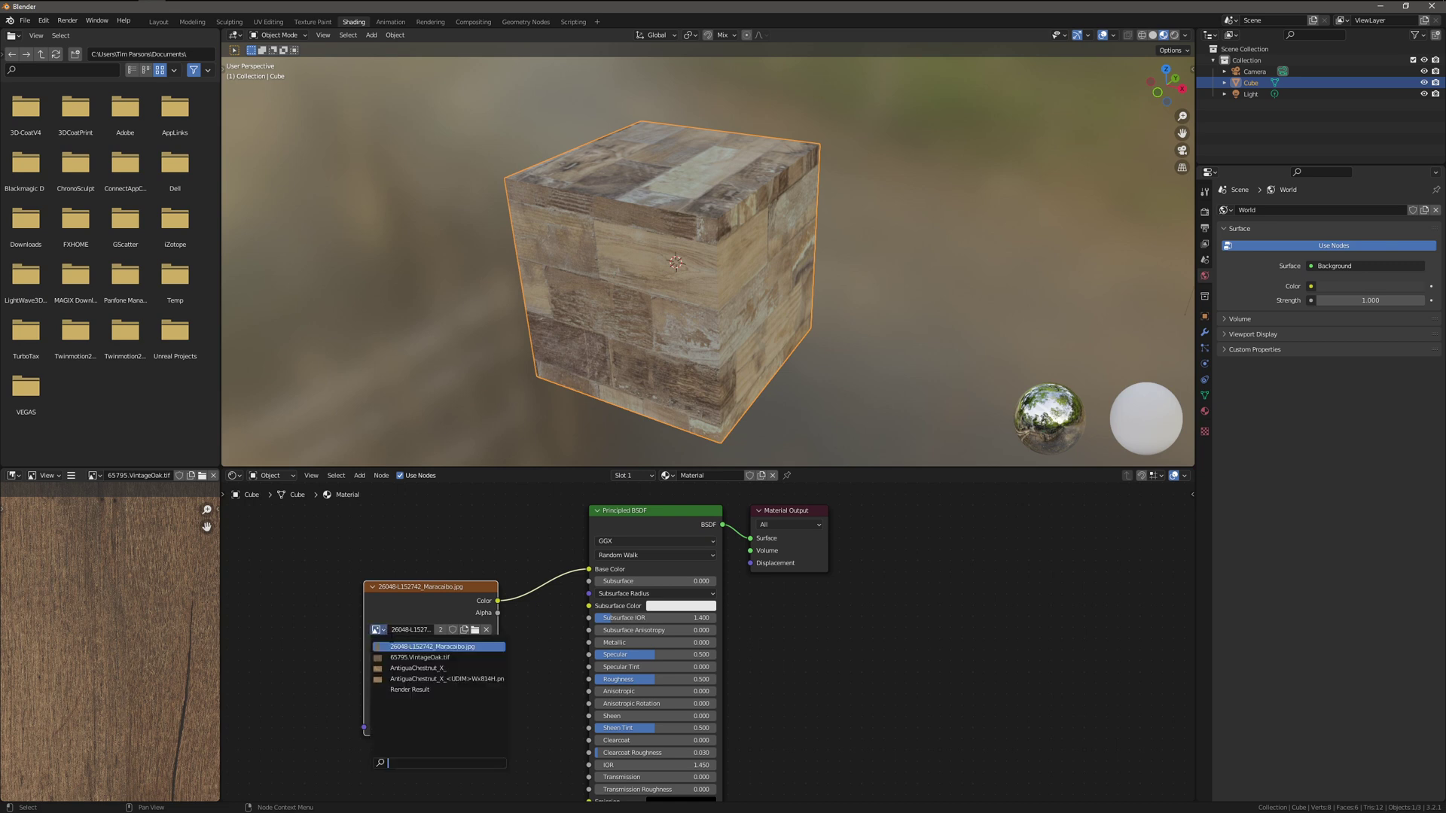
pyautogui.click(410, 658)
# Orbit around the cube to view its vintage oak texture from several angles.
pyautogui.scroll(3, 138, 664)
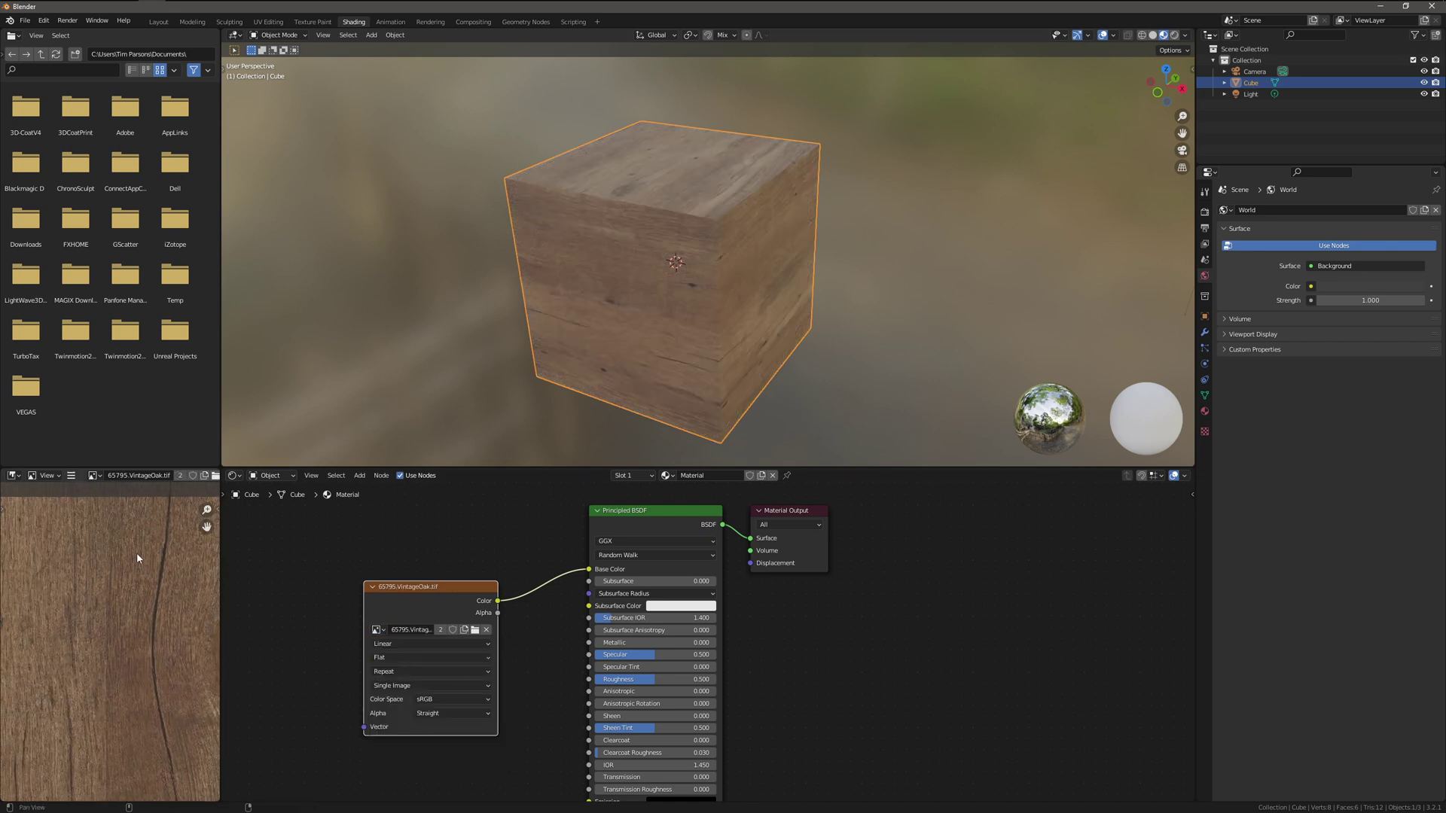
pyautogui.moveTo(840, 306); pyautogui.dragTo(697, 240, button='middle')
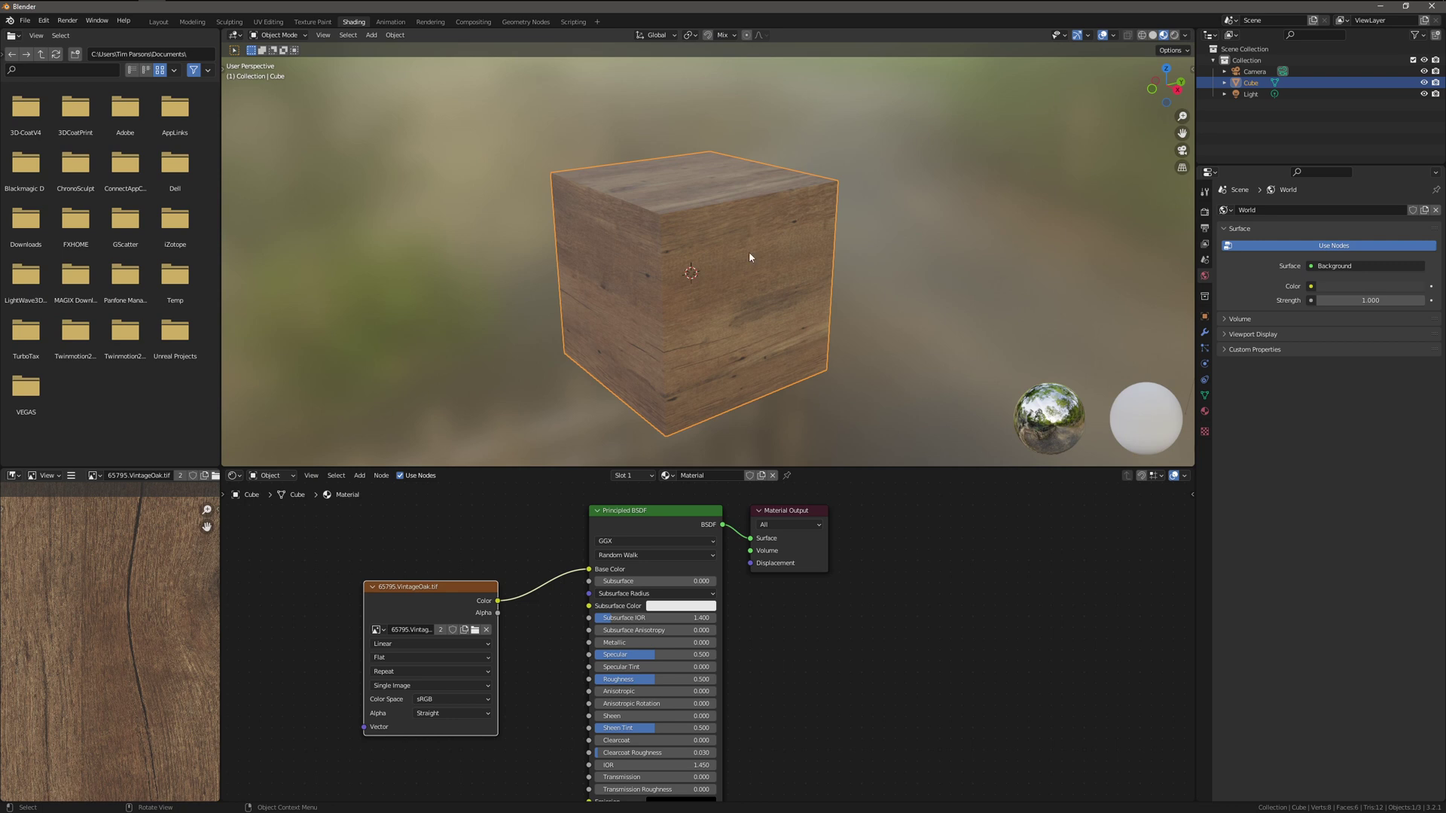
pyautogui.moveTo(768, 322); pyautogui.dragTo(678, 310, button='middle')
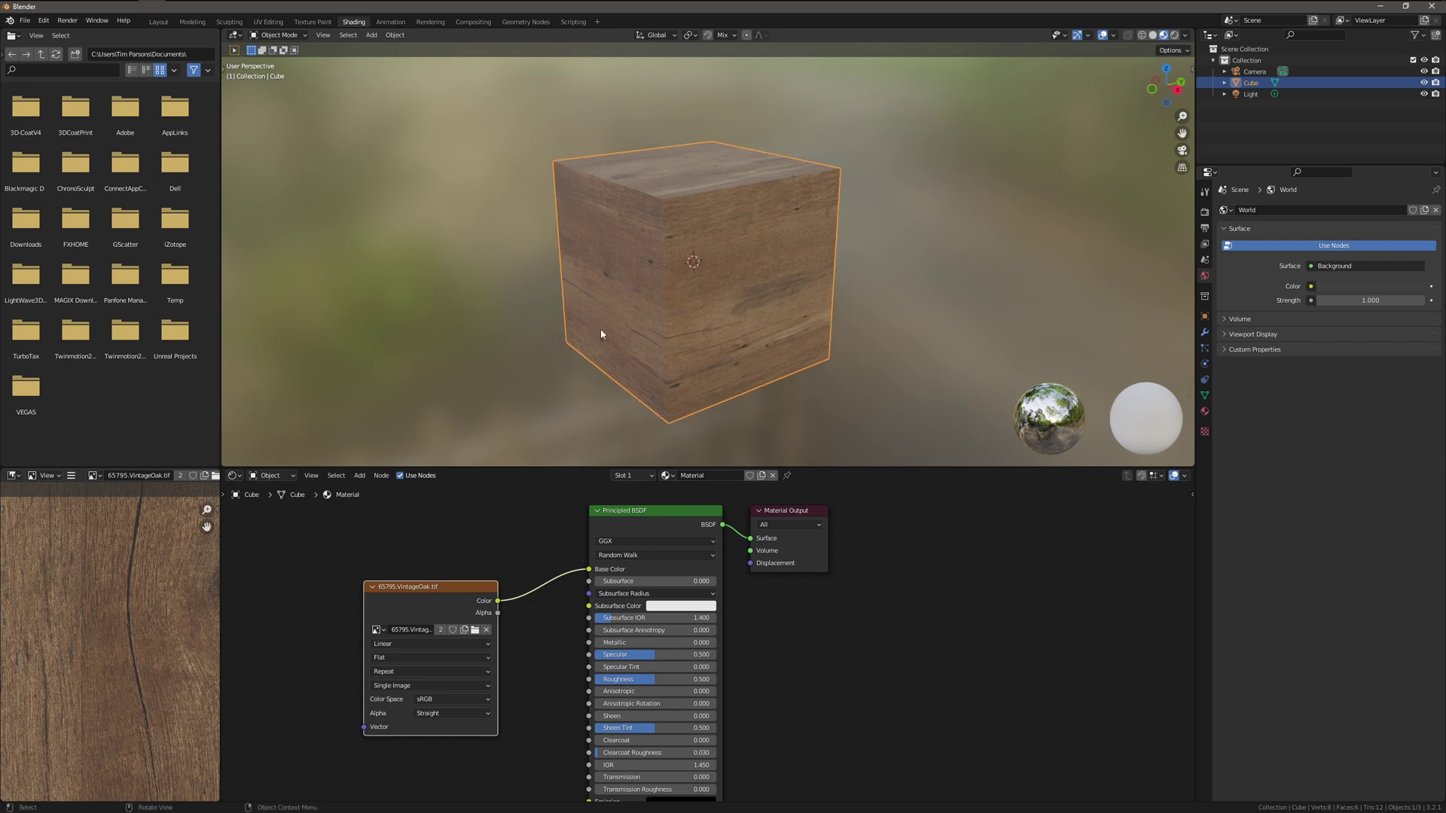
pyautogui.moveTo(649, 387); pyautogui.dragTo(738, 365, button='middle')
# Switch the image editor to AntiguaChestnut_X_, then to the empty AntiguaChestnut_X_<UDIM> image.
pyautogui.click(94, 476)
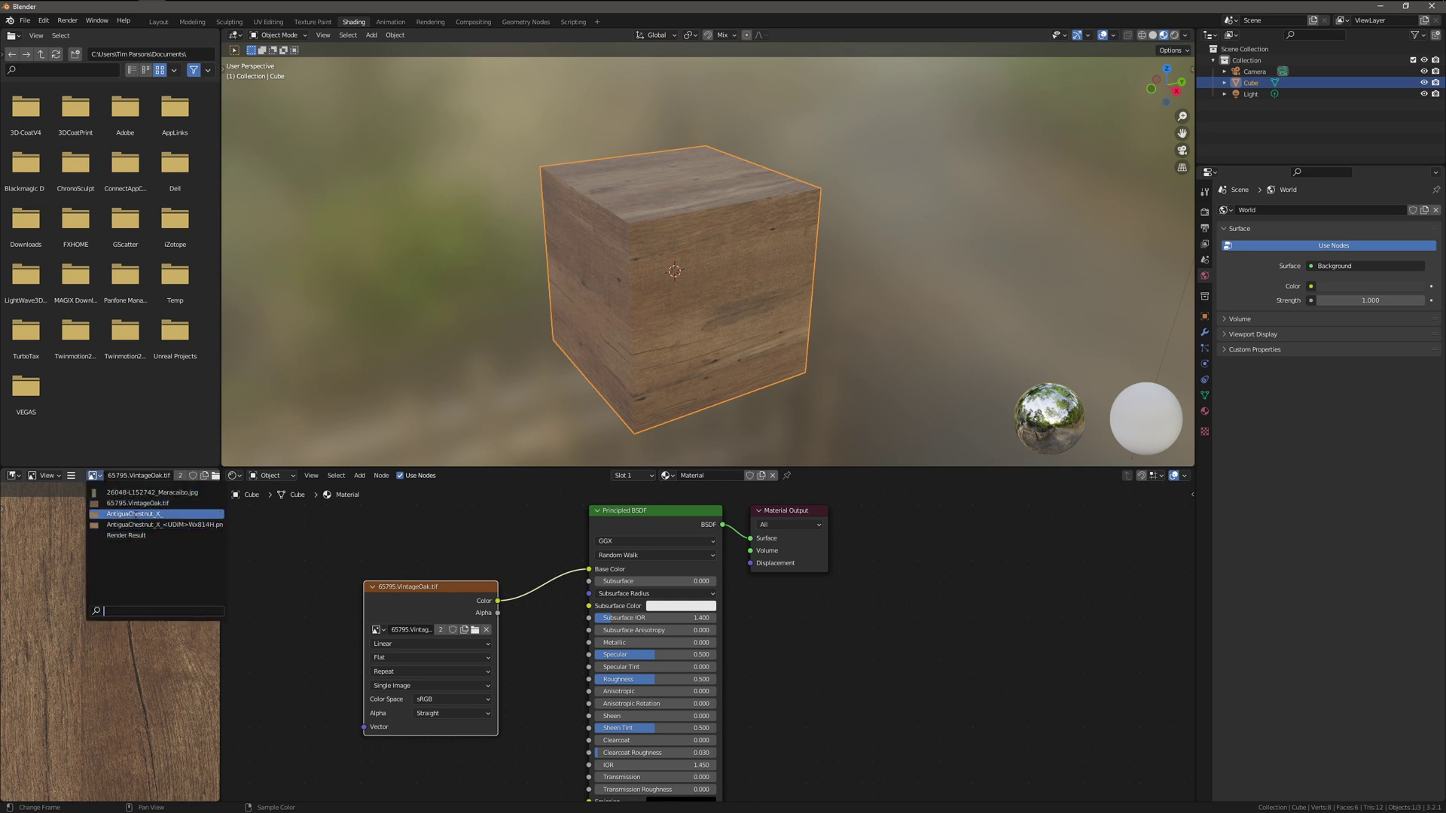
pyautogui.click(134, 515)
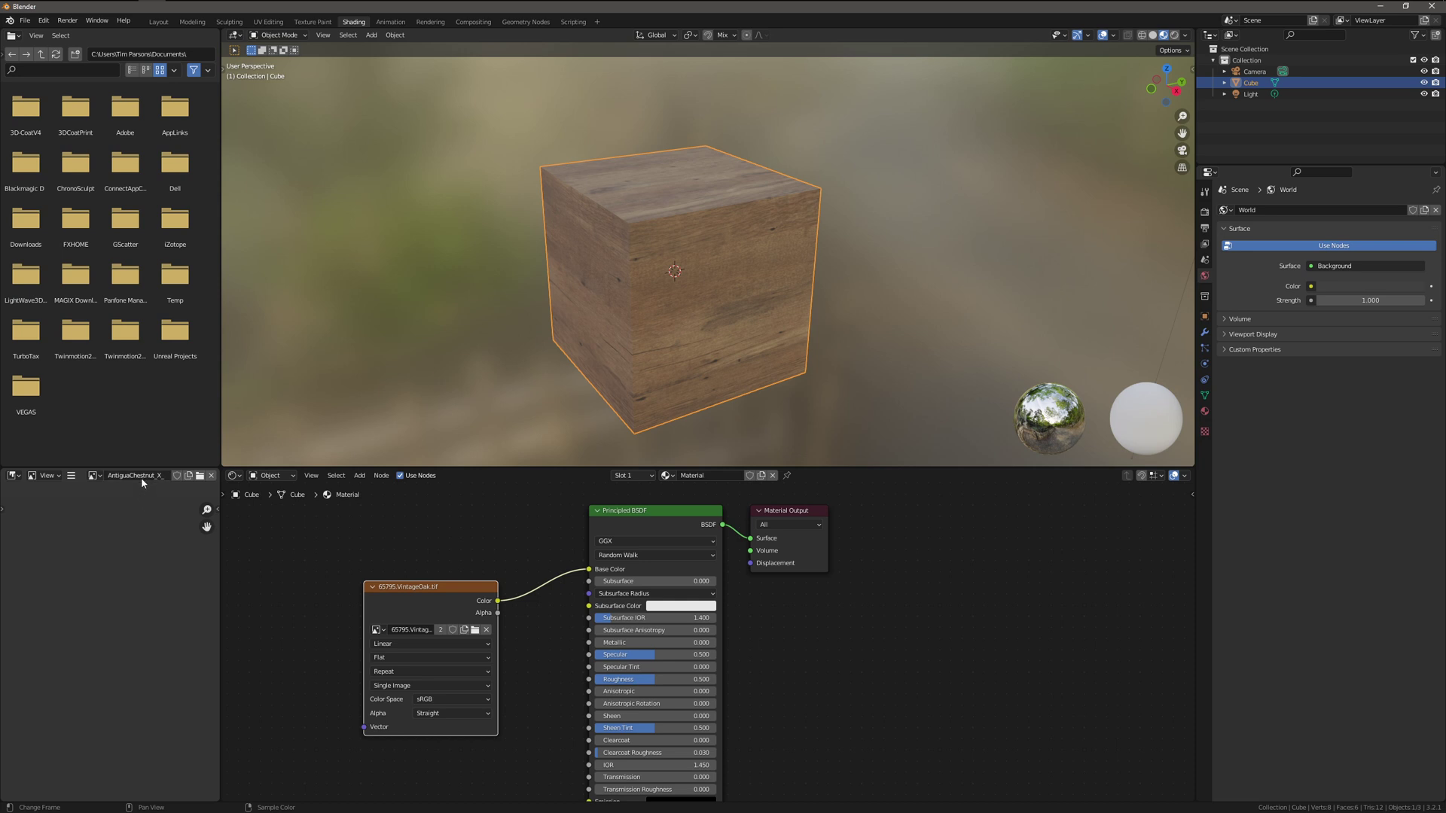
pyautogui.click(94, 476)
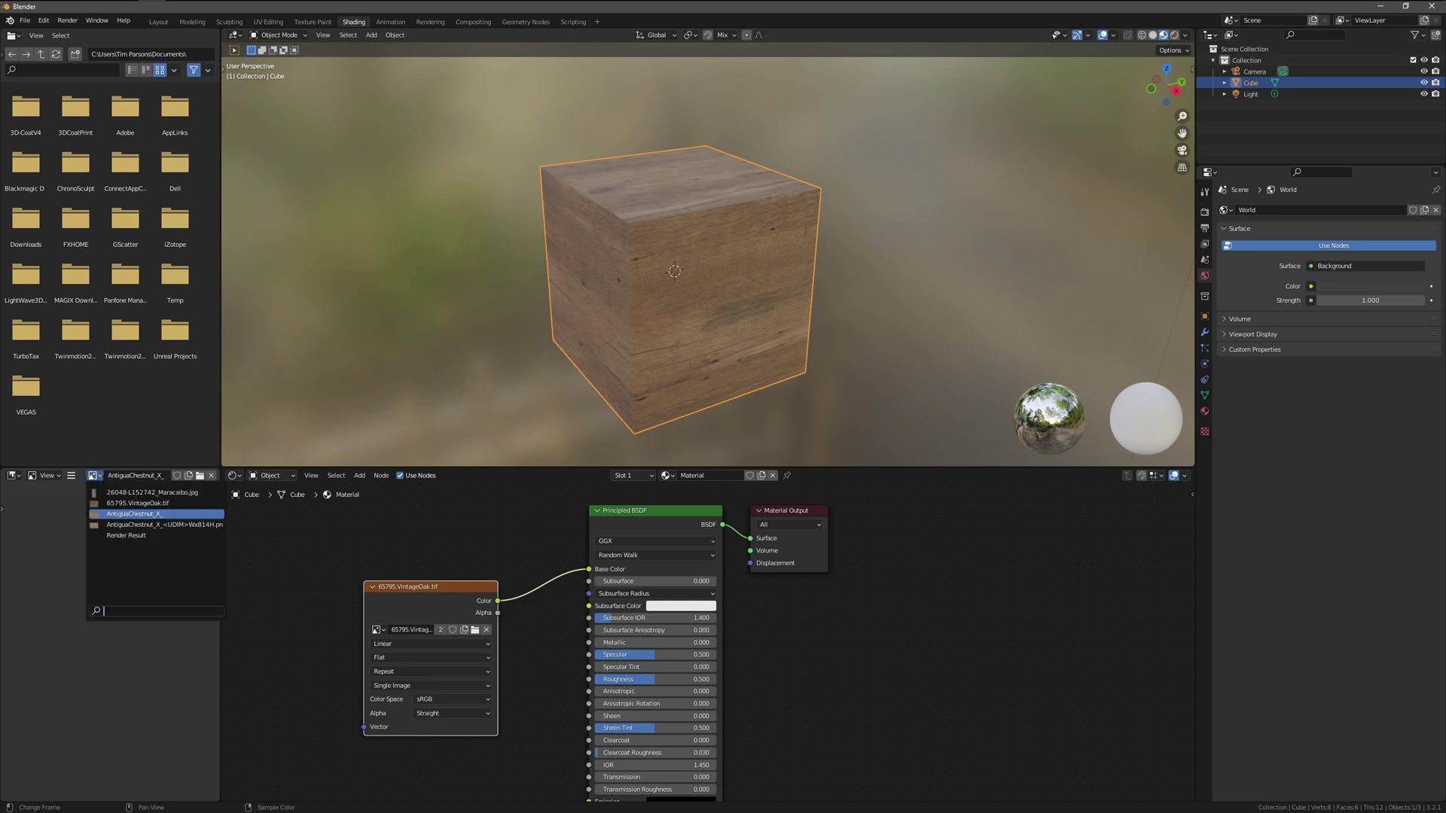
pyautogui.click(130, 525)
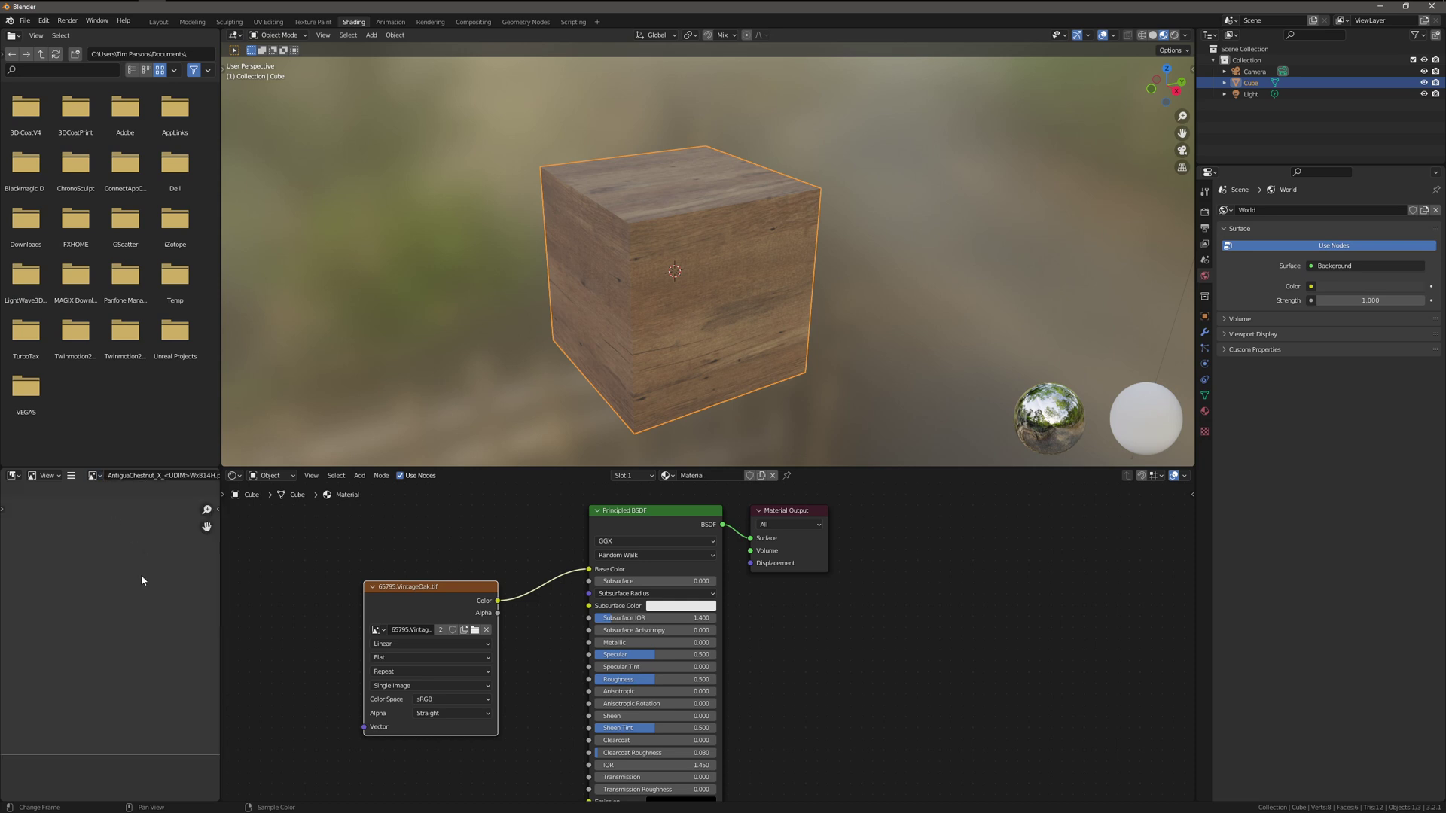